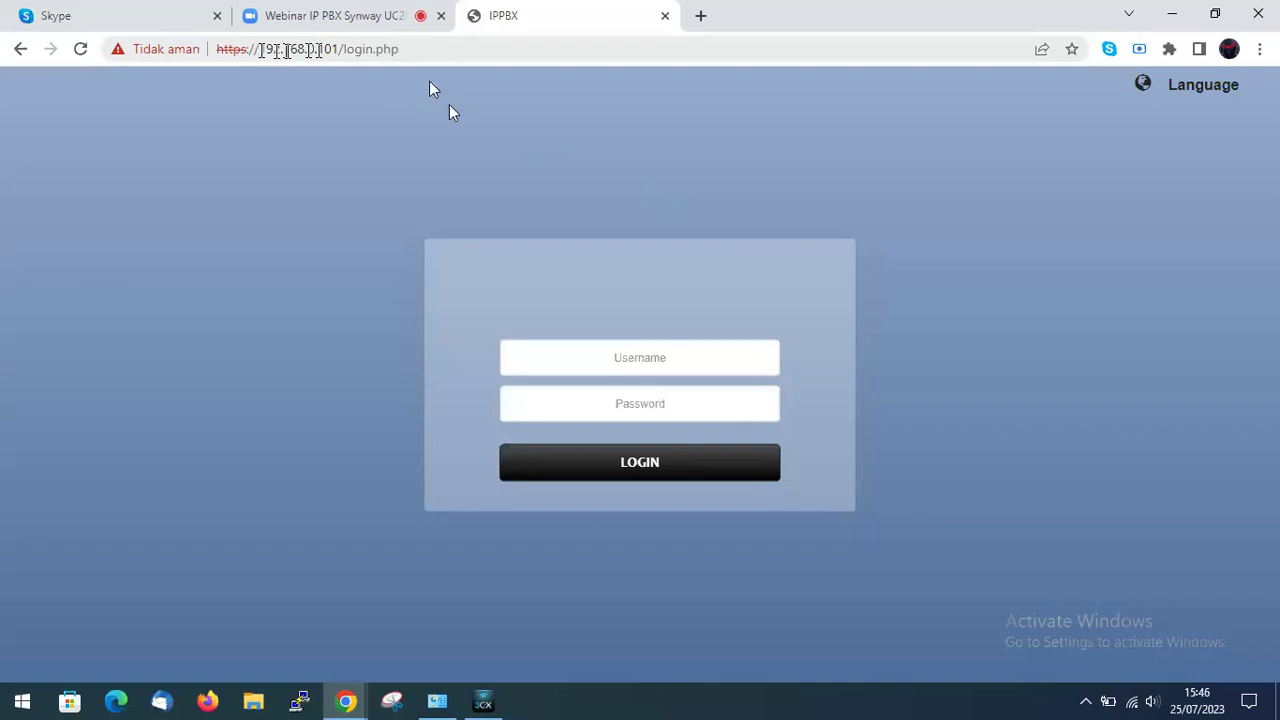
Step: Log in to the UC200 web interface as admin with the administrator password
left_click(603, 346)
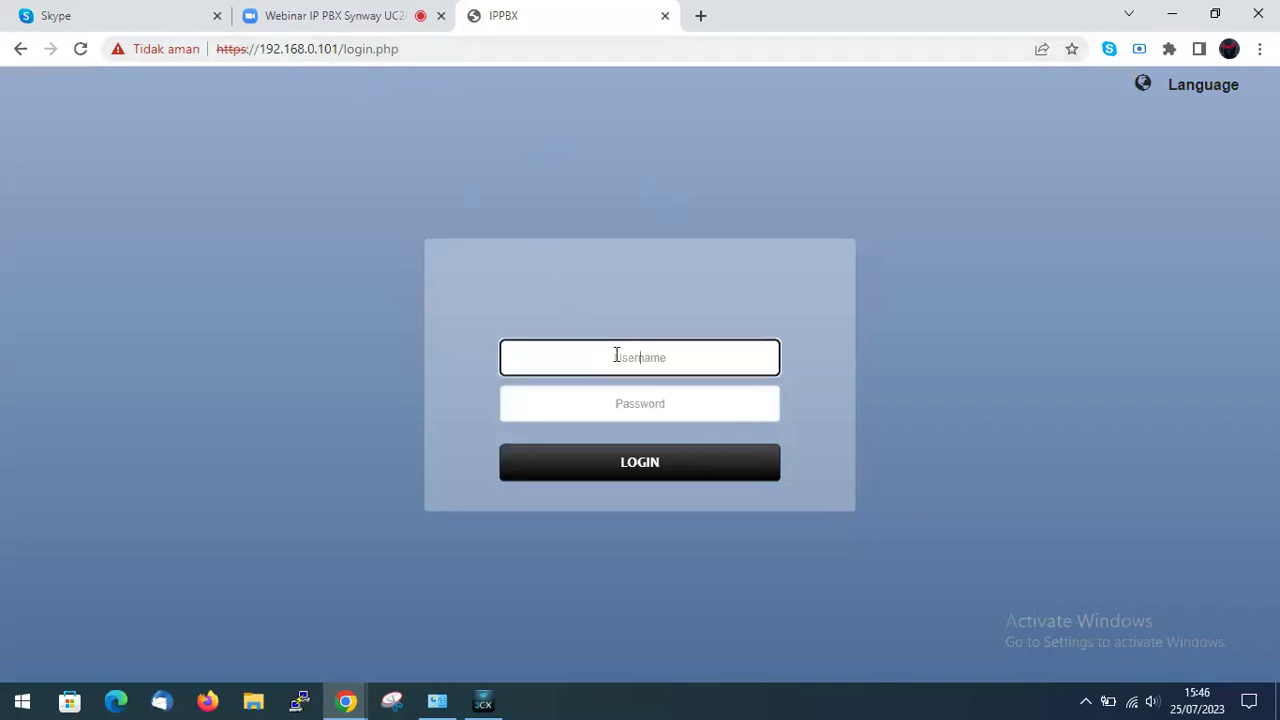
key("Tab")
key("Return")
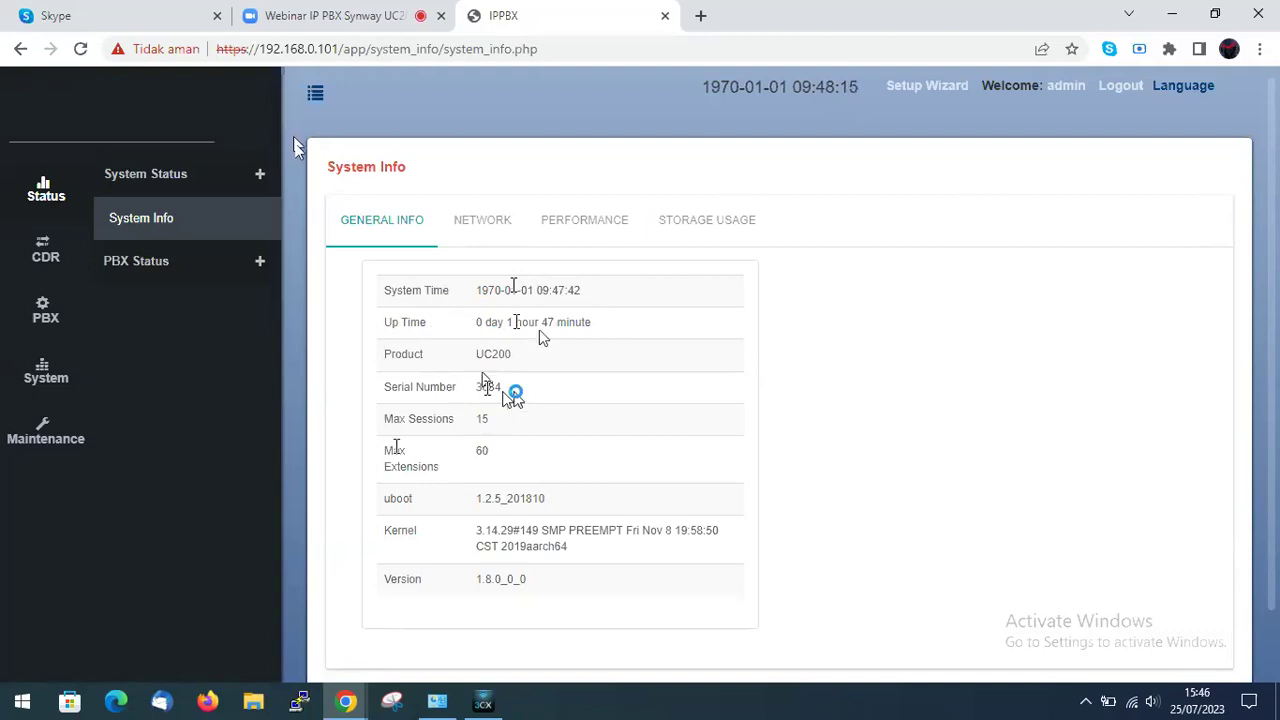
Step: Note Max Sessions 15, then view the LAN (static 192.168.0.101) and WAN network details
double_click(481, 418)
left_click(485, 450)
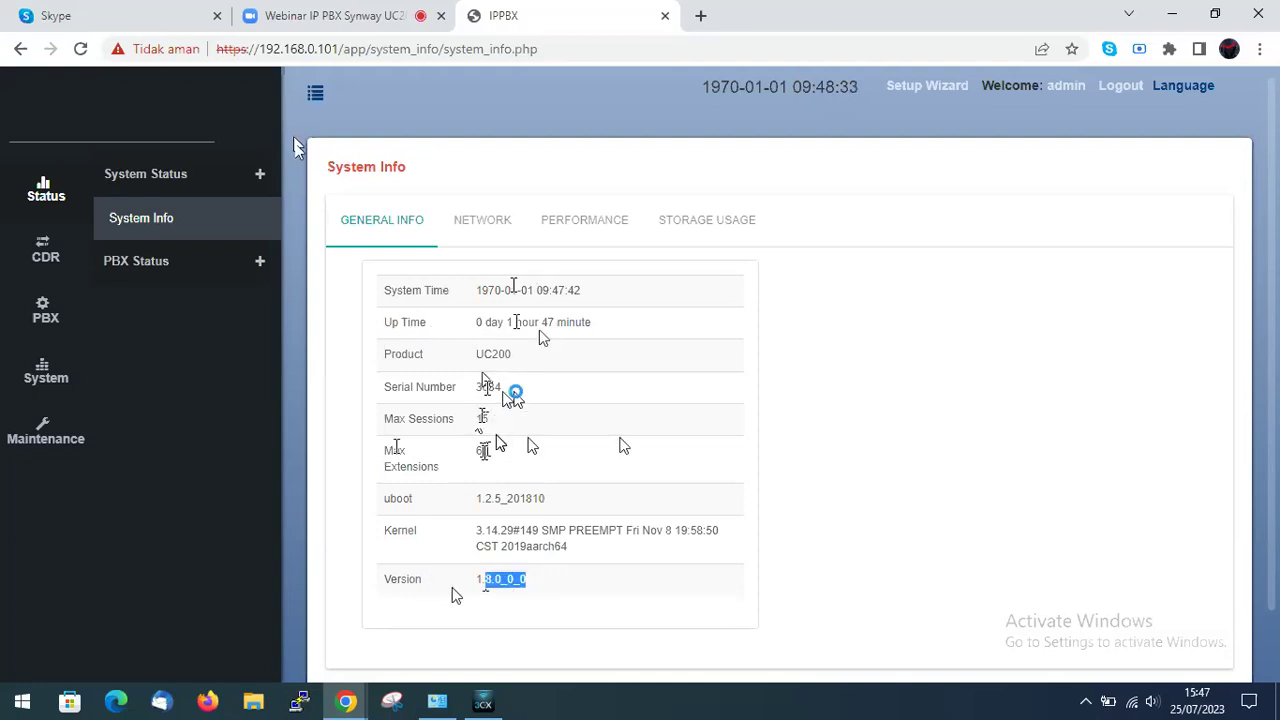
left_click(499, 228)
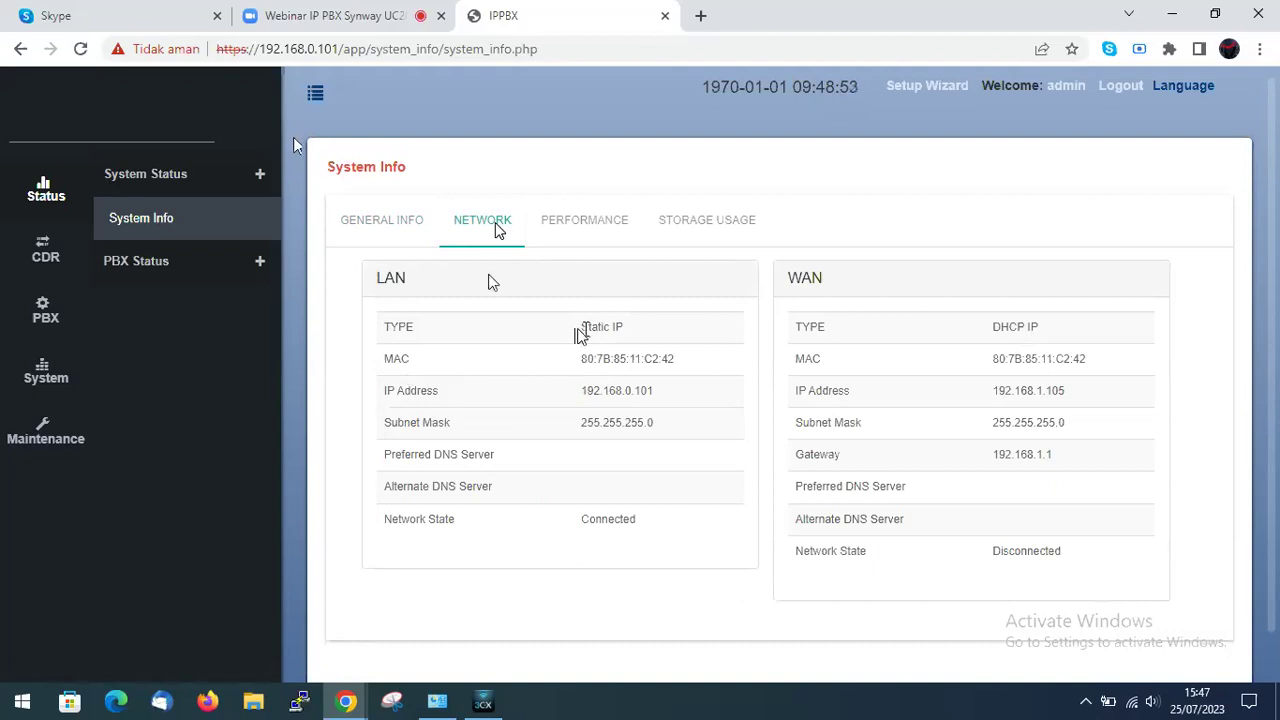
left_click_drag(378, 272, 634, 491)
left_click(645, 540)
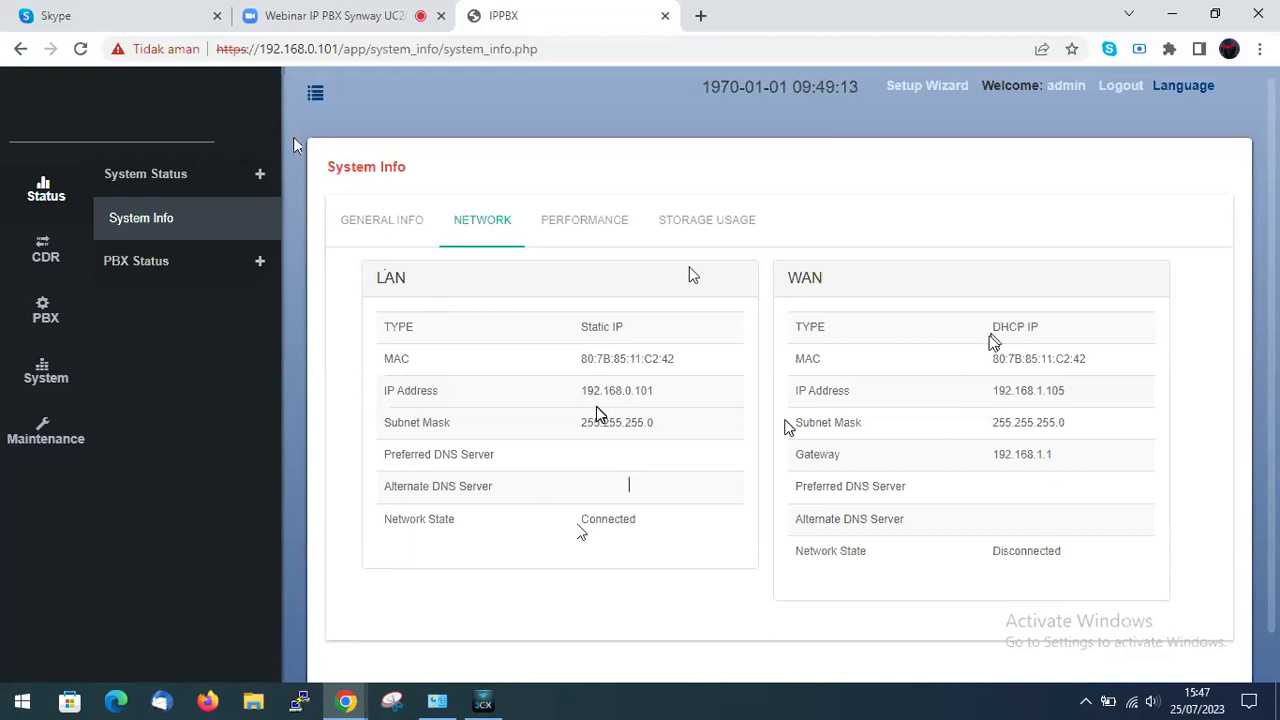
Step: Review the CPU, memory, LAN and WAN traffic charts, then storage usage of 336.1M of 6.7G
left_click(590, 222)
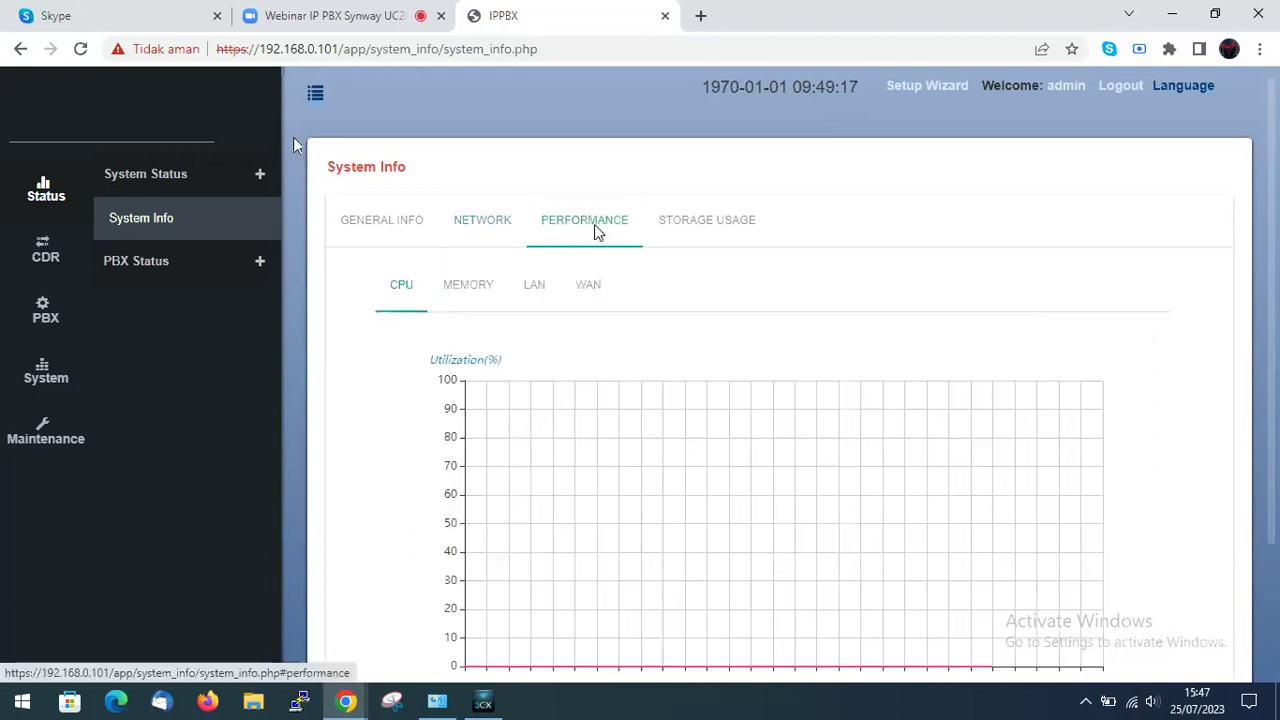
left_click_drag(1274, 303, 1271, 352)
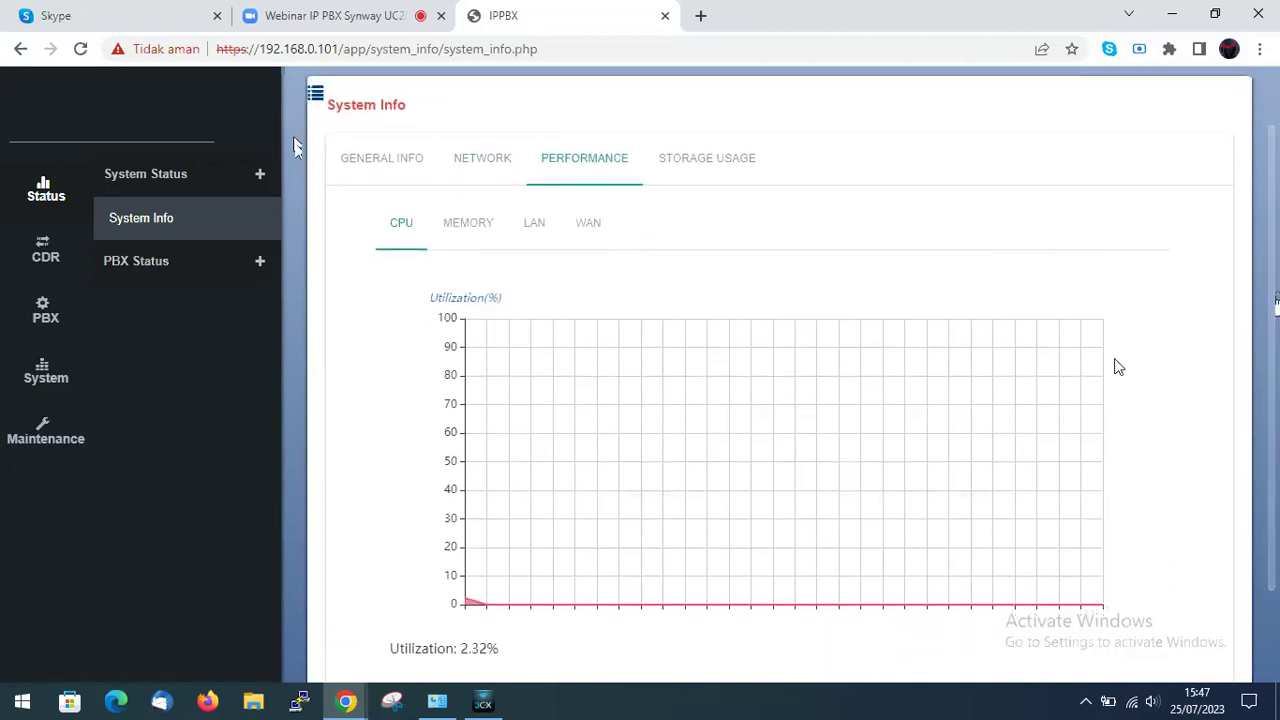
left_click(471, 226)
mouse_move(651, 364)
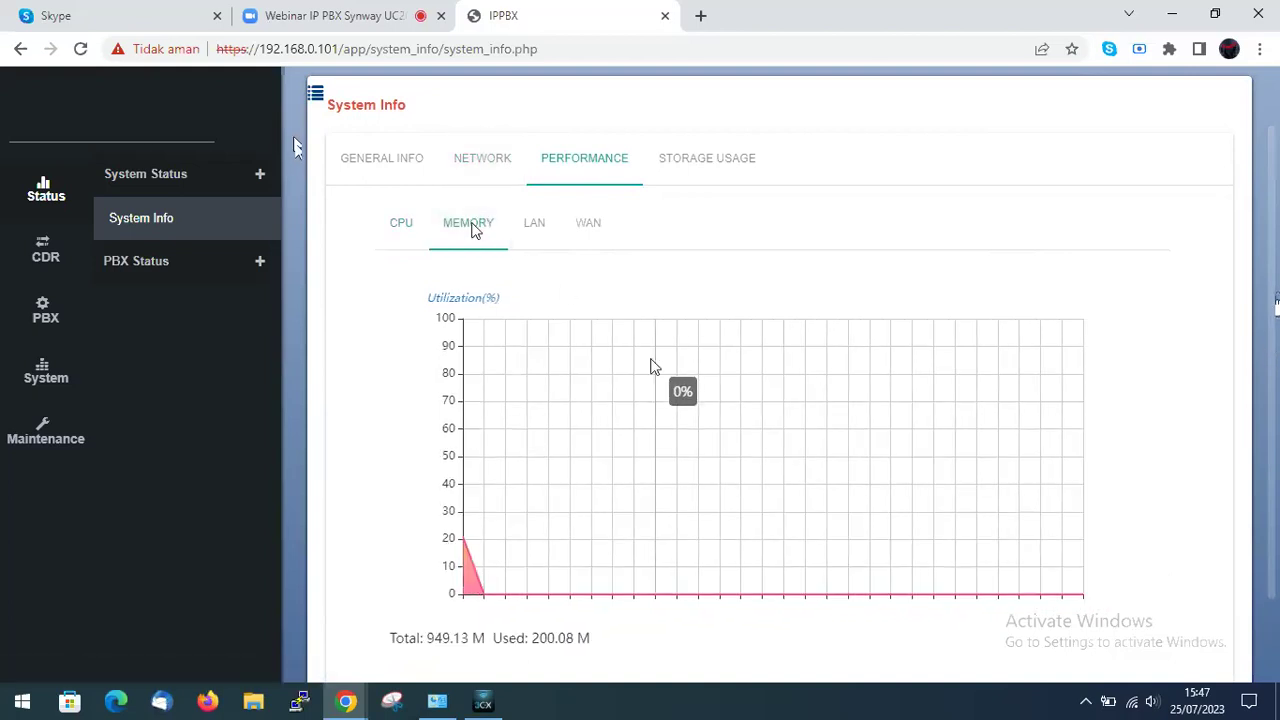
left_click(559, 248)
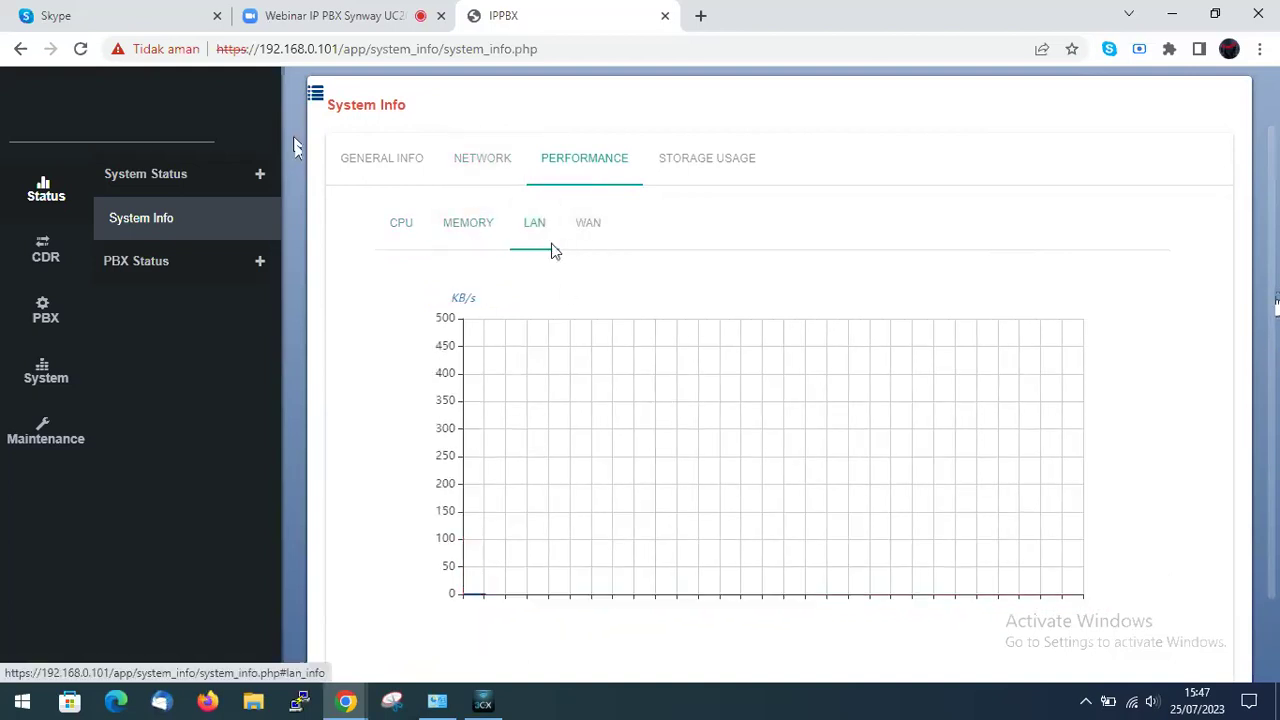
left_click(582, 244)
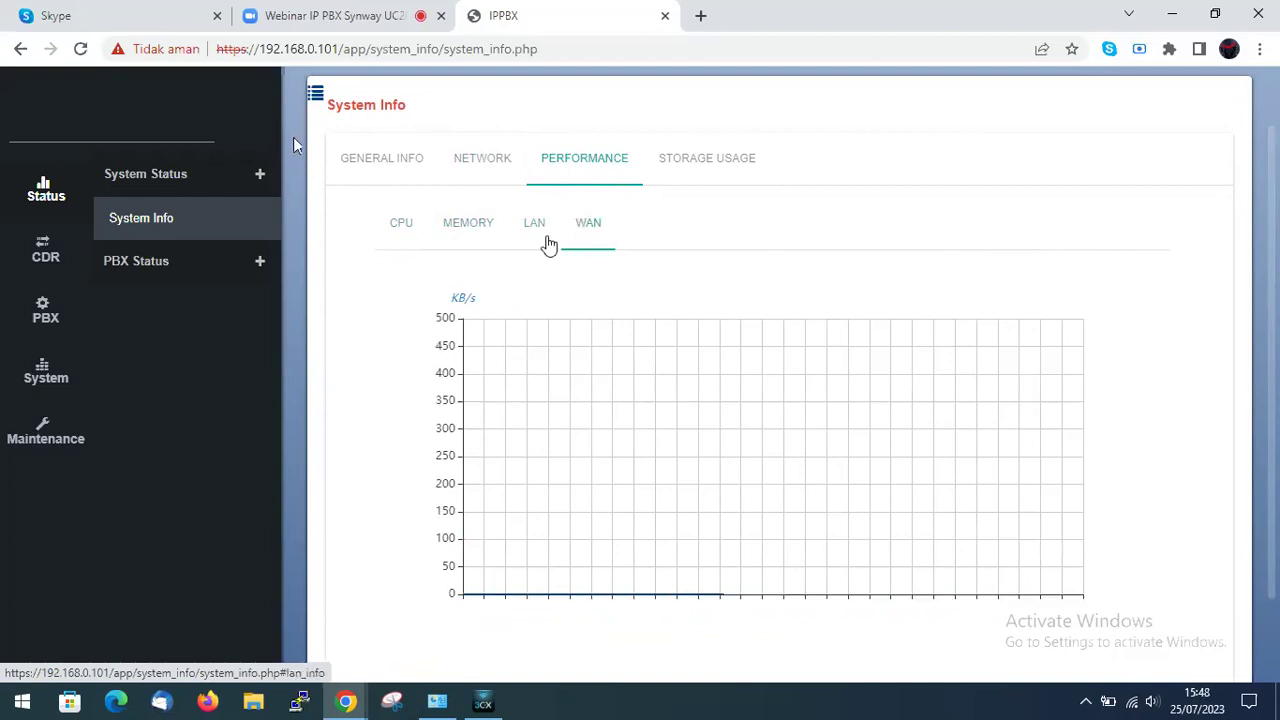
left_click(541, 245)
left_click(688, 167)
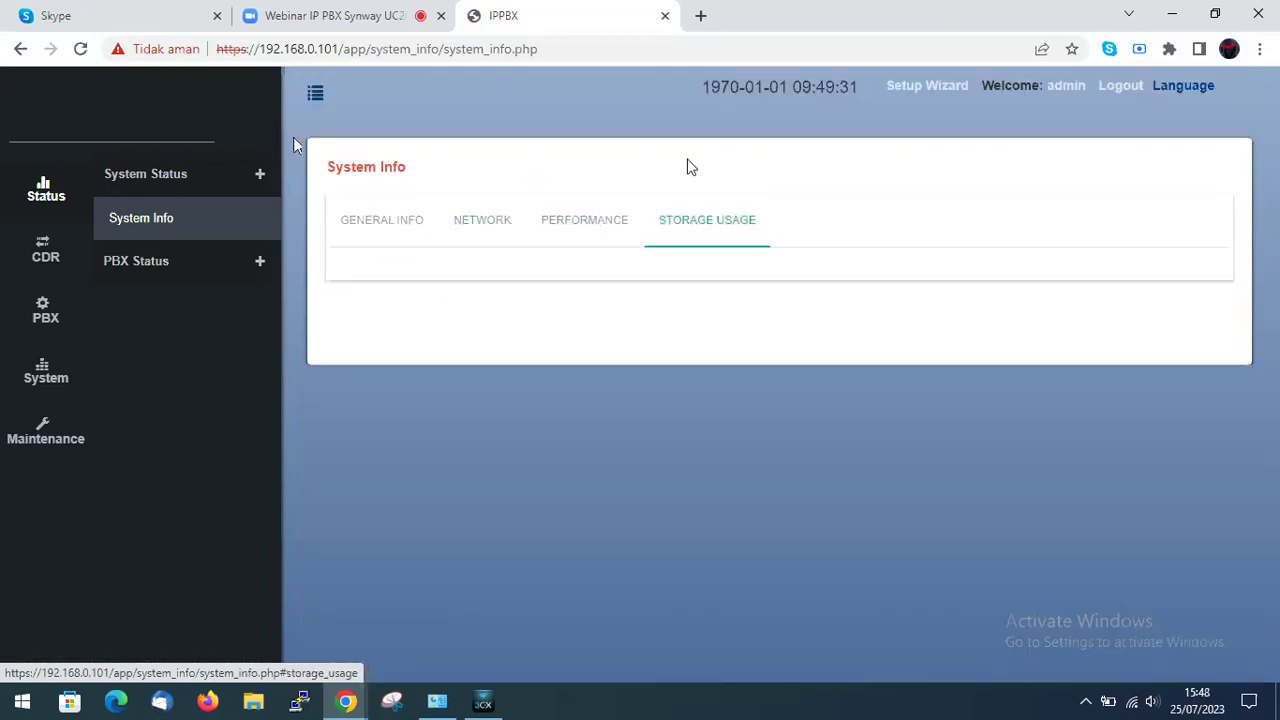
mouse_move(460, 309)
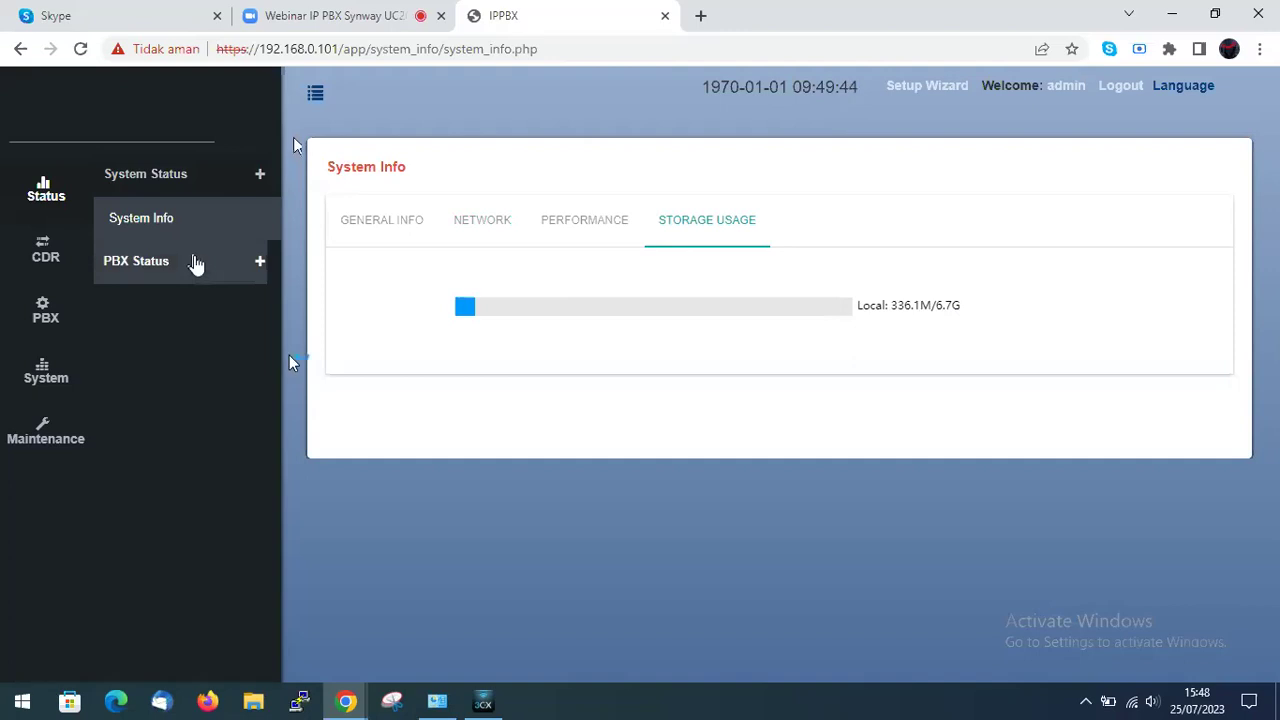
Step: Review extension statuses in PBX Monitor, then the trunk list with fxo3 idle and fxo4–fxo6 unusable
left_click(196, 262)
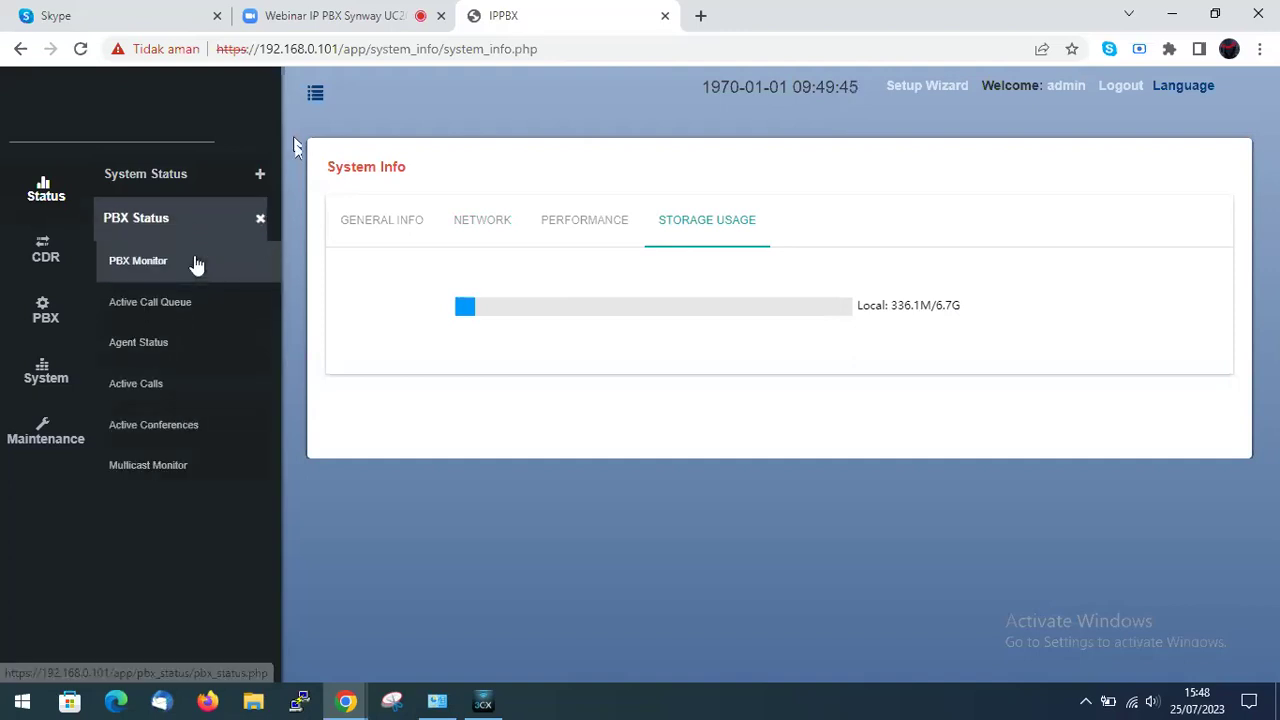
left_click(250, 260)
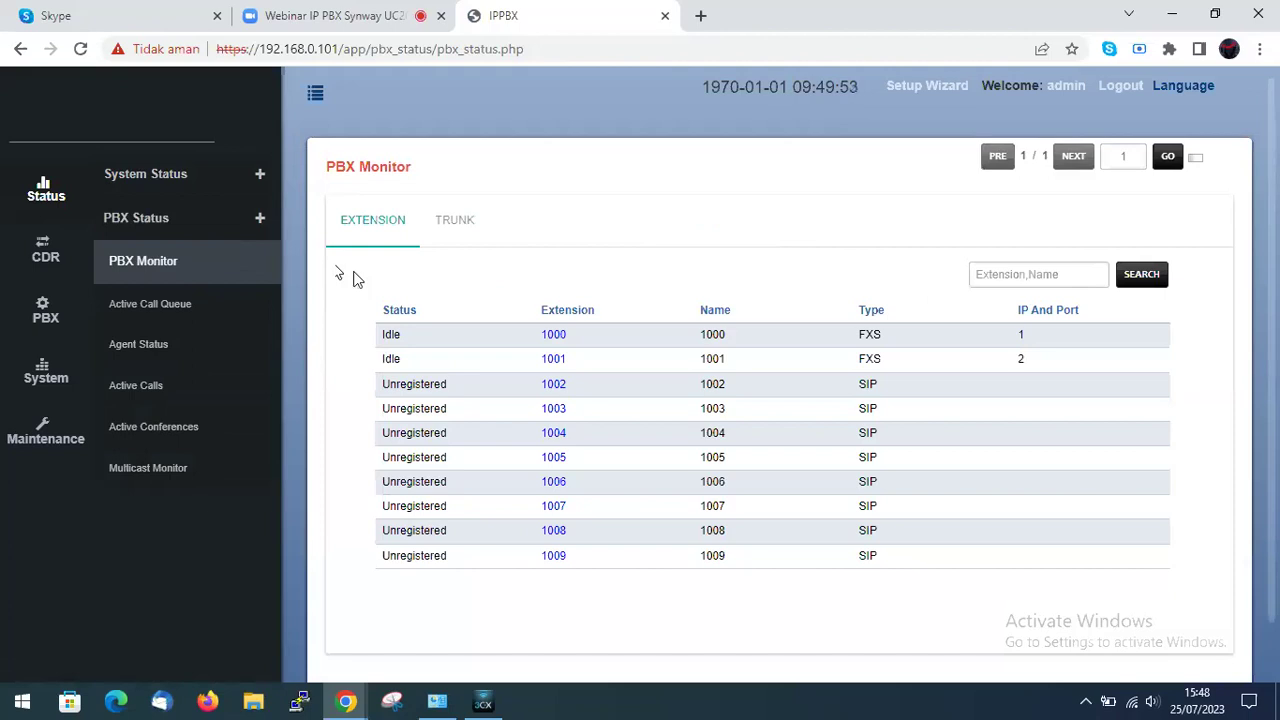
left_click_drag(356, 279, 664, 555)
left_click(664, 555)
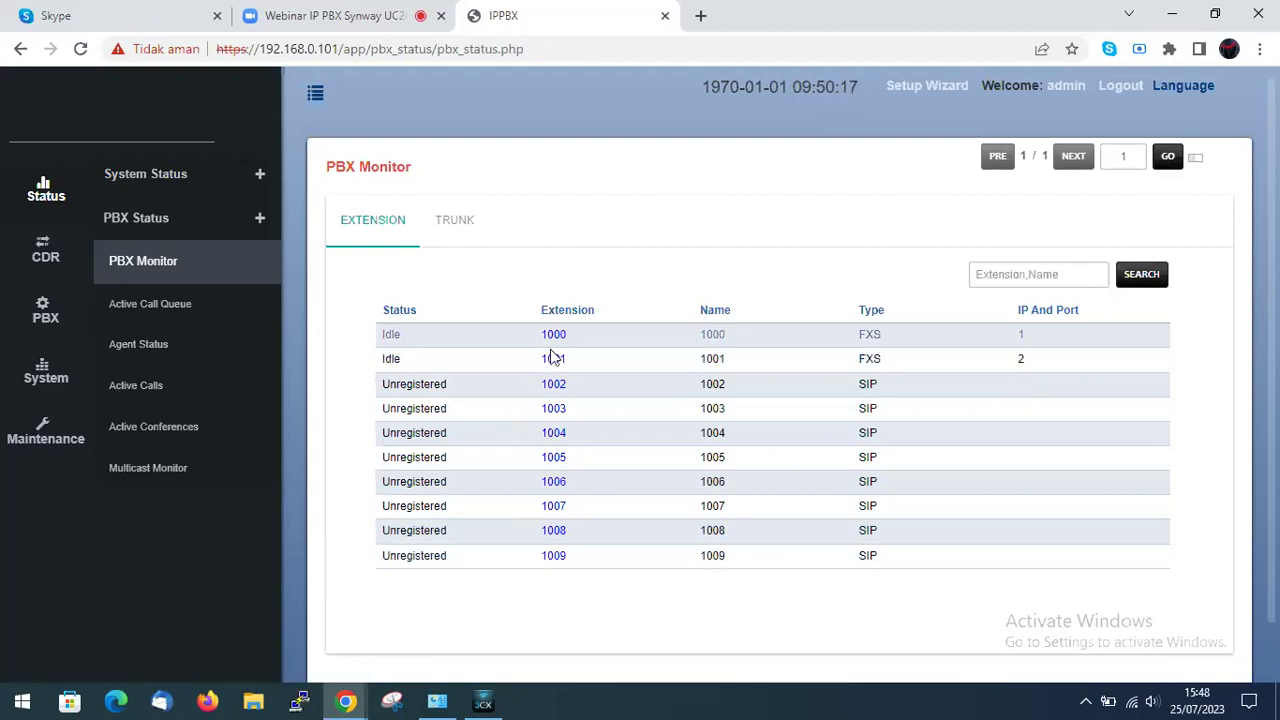
left_click(451, 226)
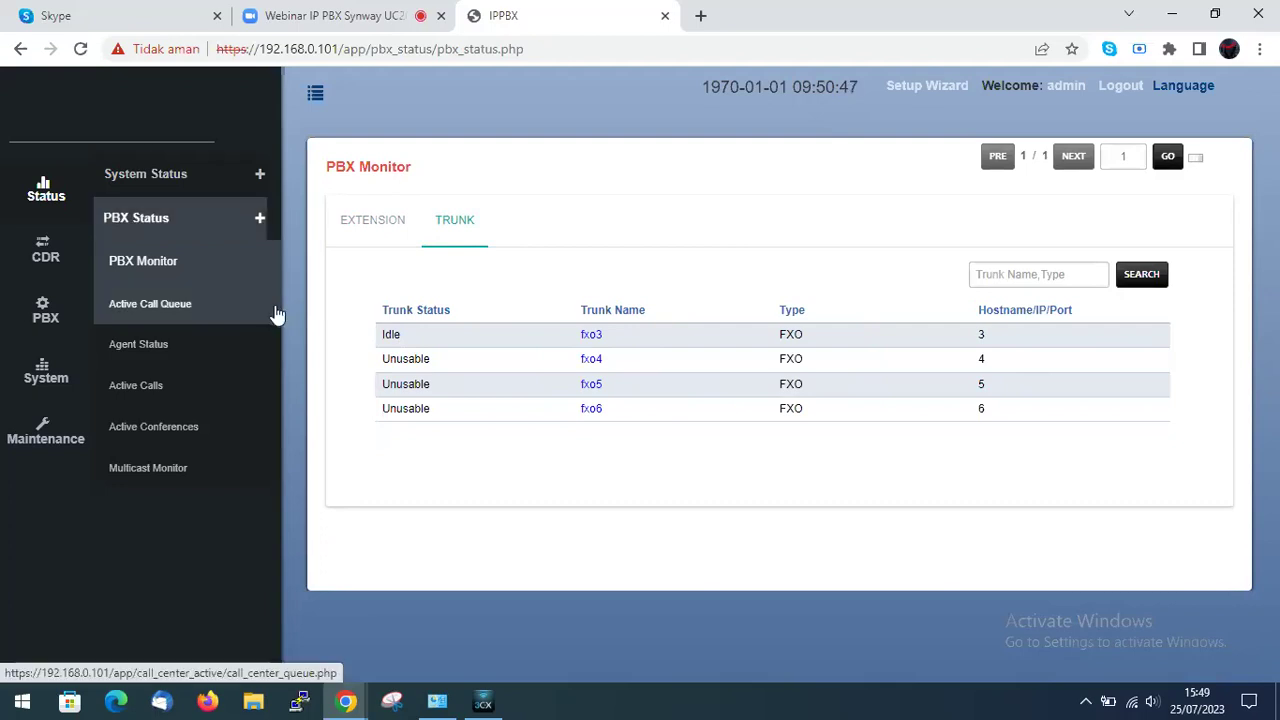
Step: Check Active Call Queue, Agent Status, Active Calls and Active Conferences, ending on the empty Multicast Monitor
left_click(189, 313)
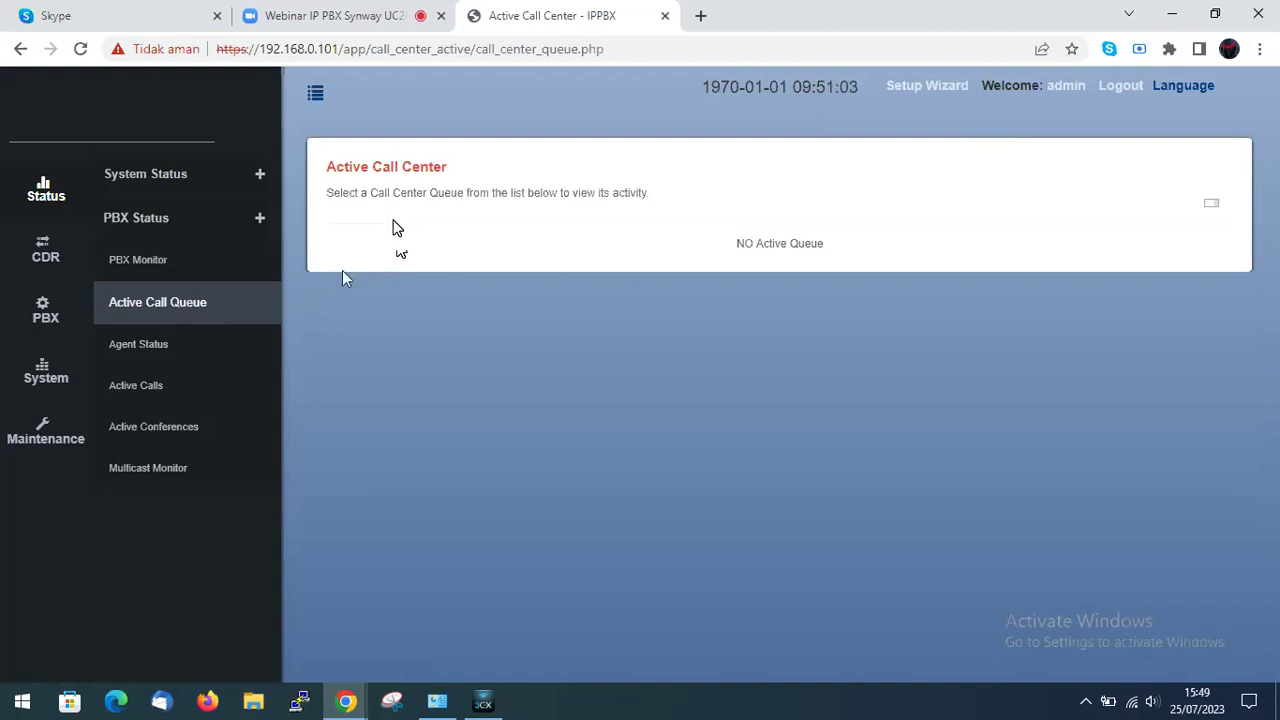
left_click(257, 343)
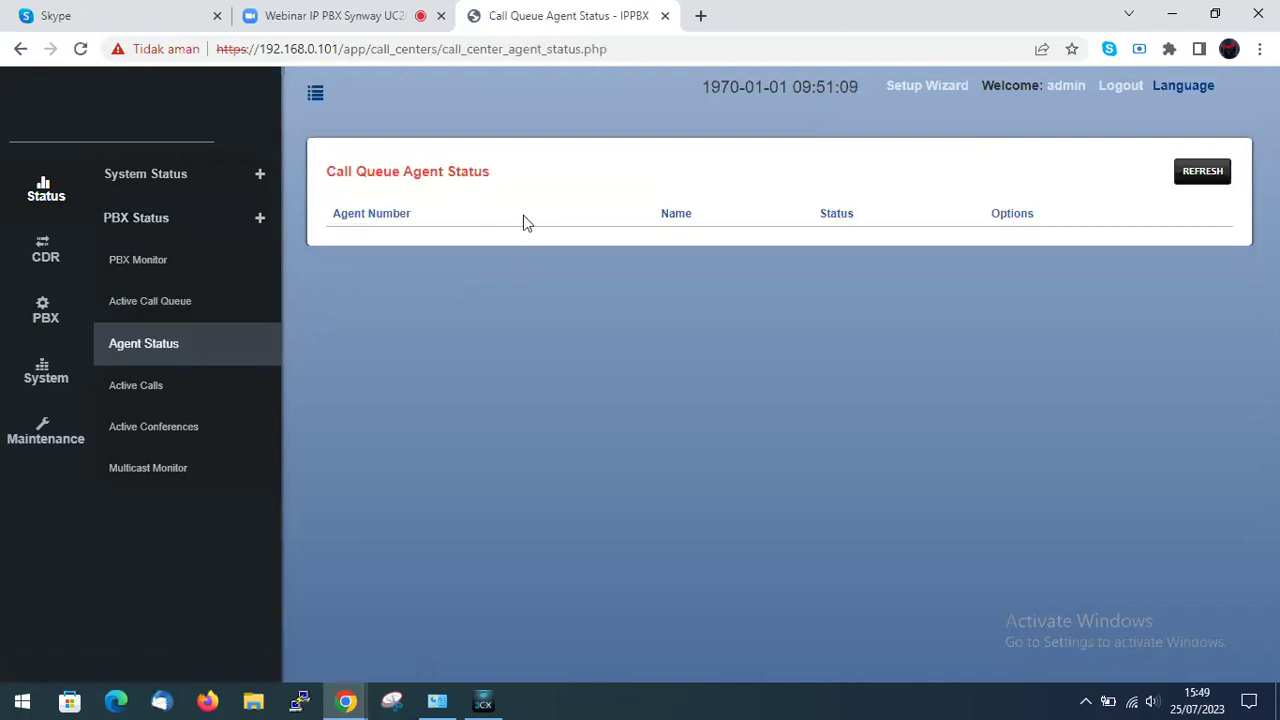
left_click(181, 394)
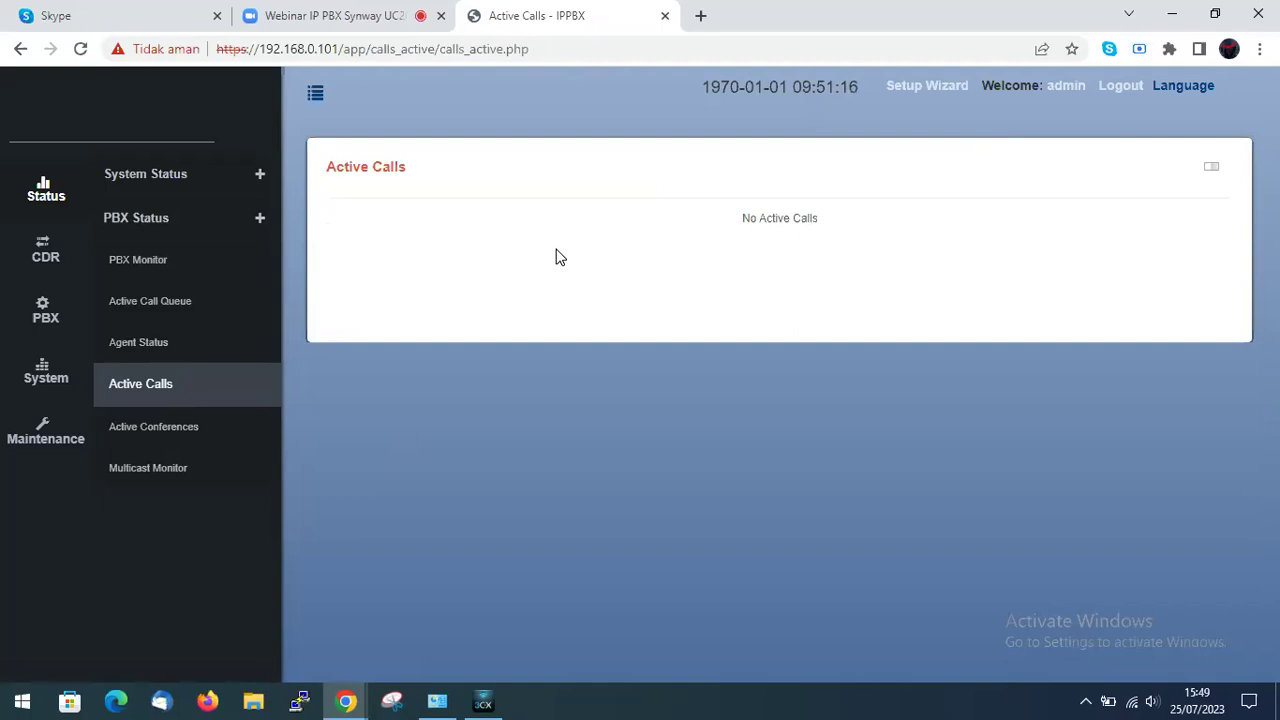
left_click(242, 427)
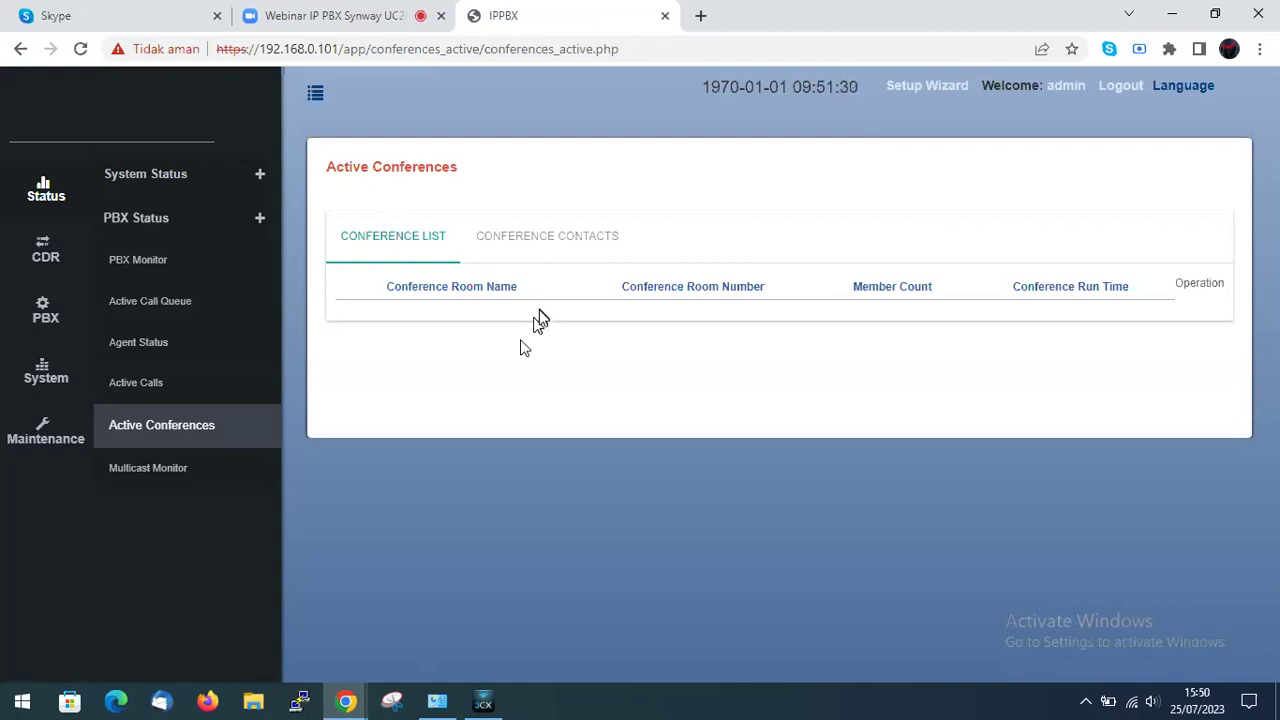
left_click(549, 230)
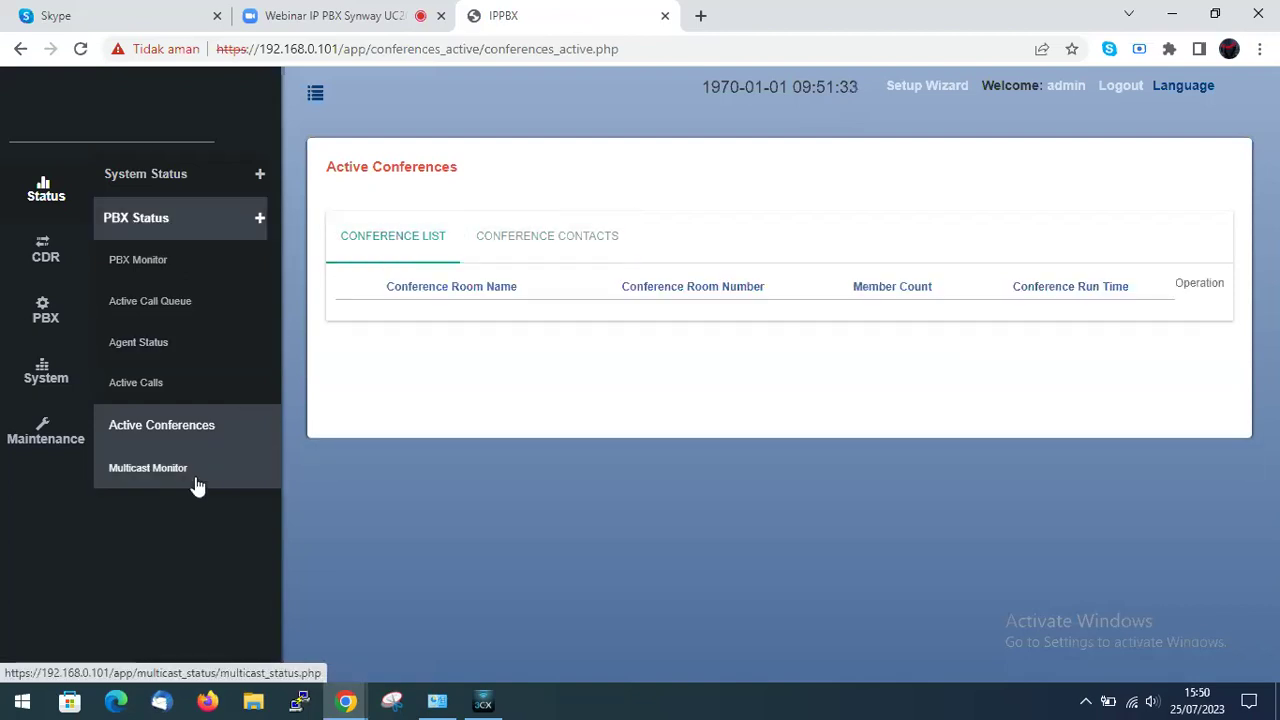
left_click(230, 490)
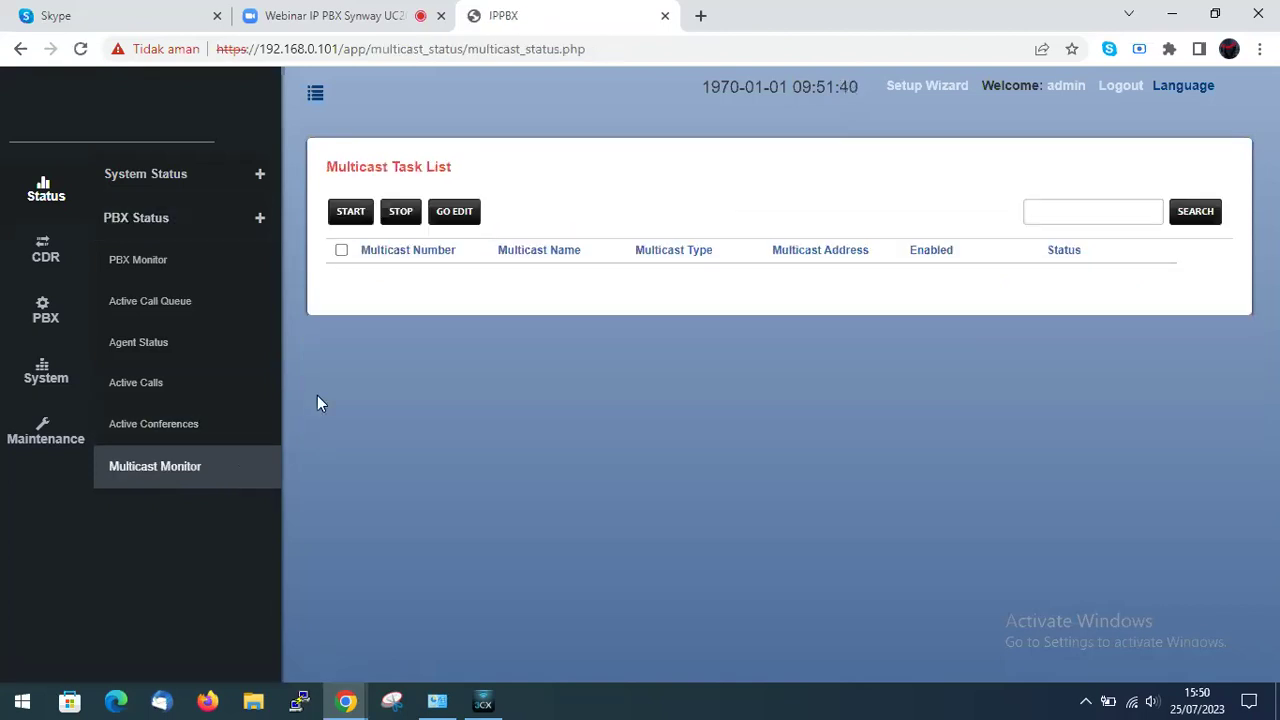
Step: View the Call Detail Records list and scroll across the four logged calls
left_click(55, 262)
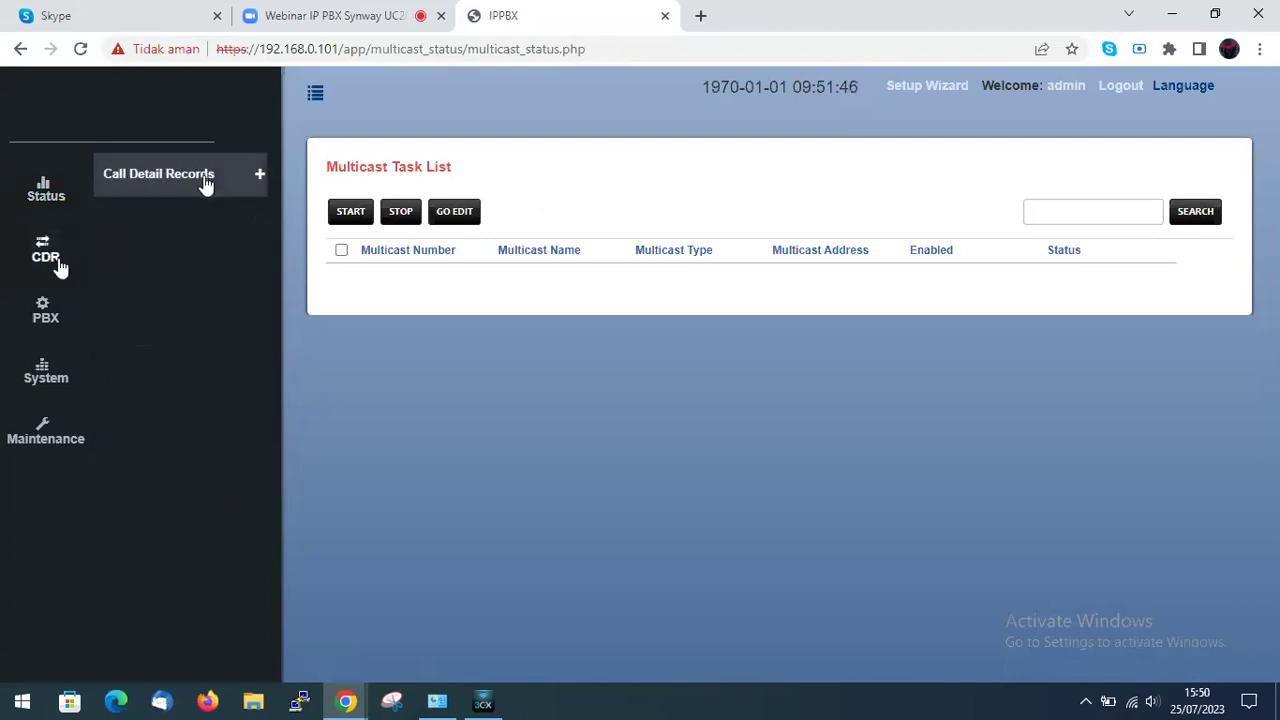
left_click(204, 183)
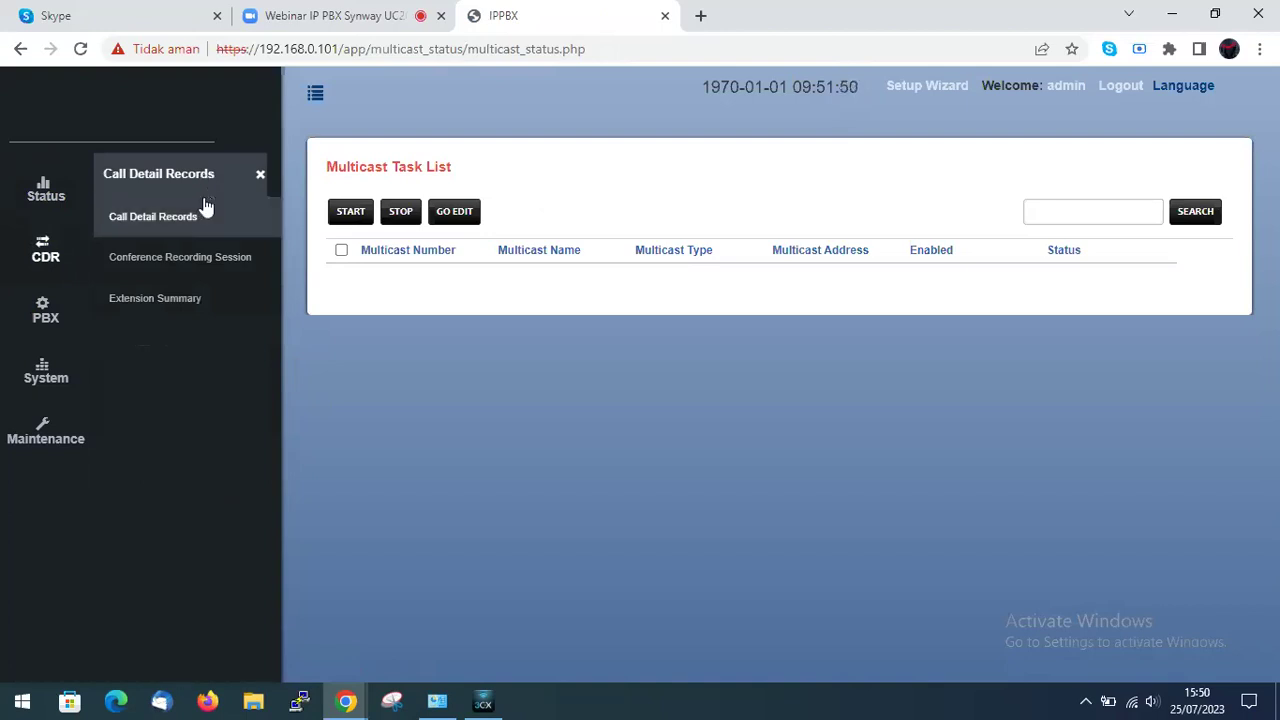
left_click(204, 213)
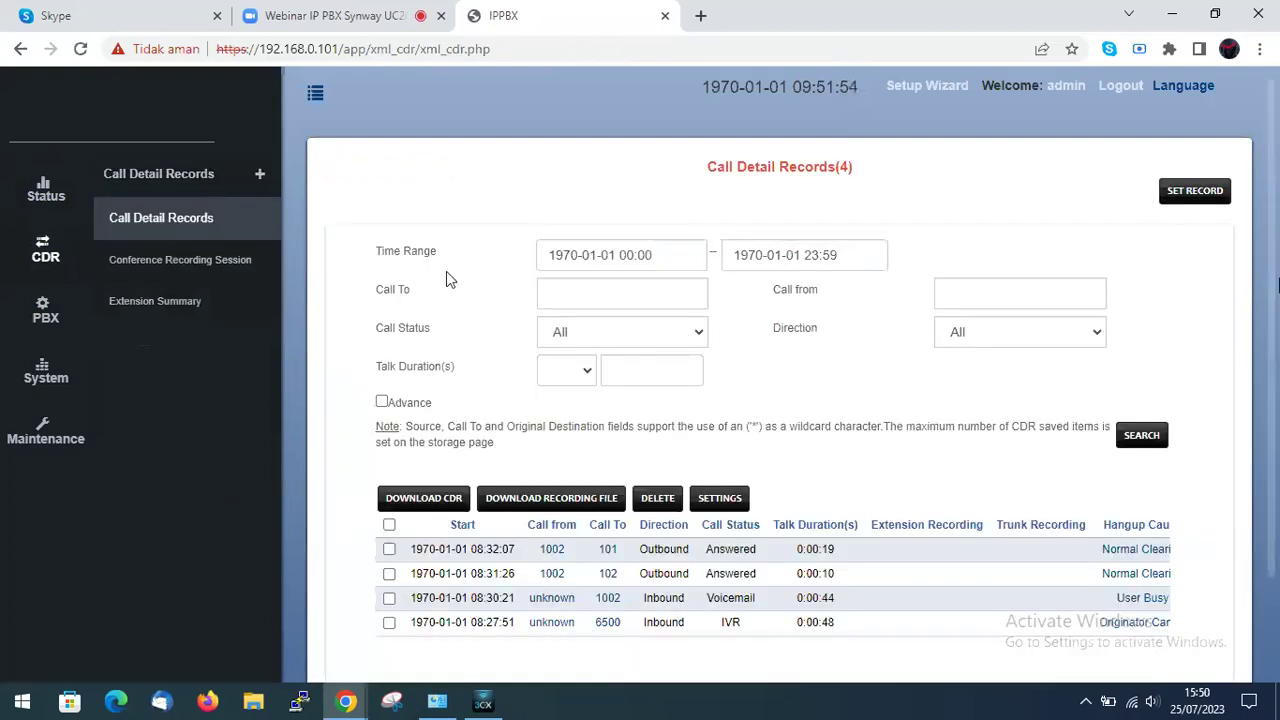
left_click_drag(1272, 266, 1274, 350)
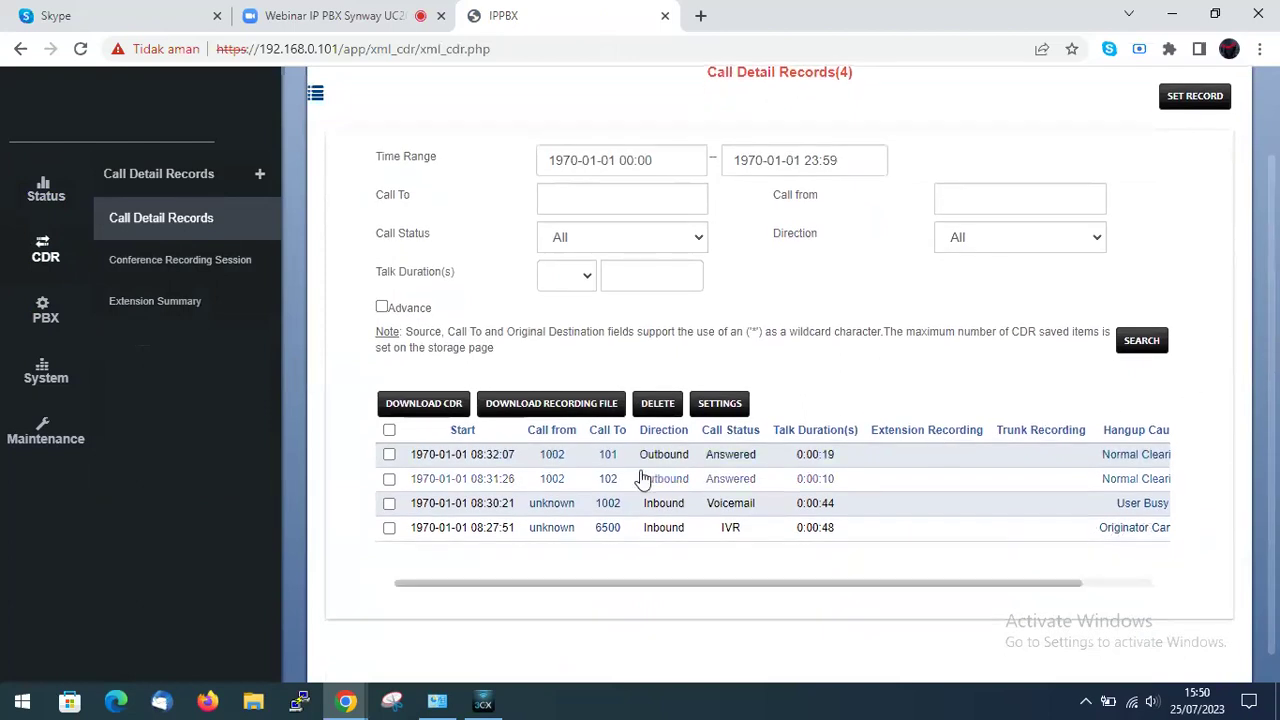
mouse_move(943, 566)
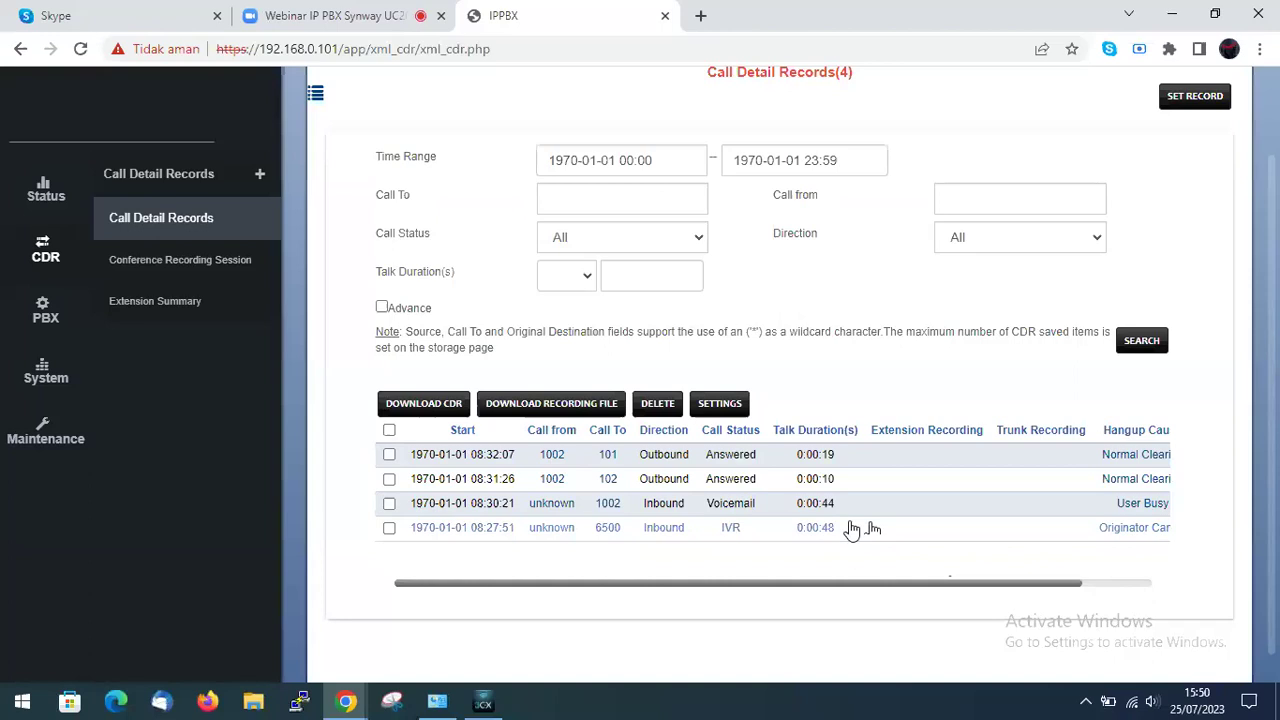
scroll(1097, 571, "right", 2)
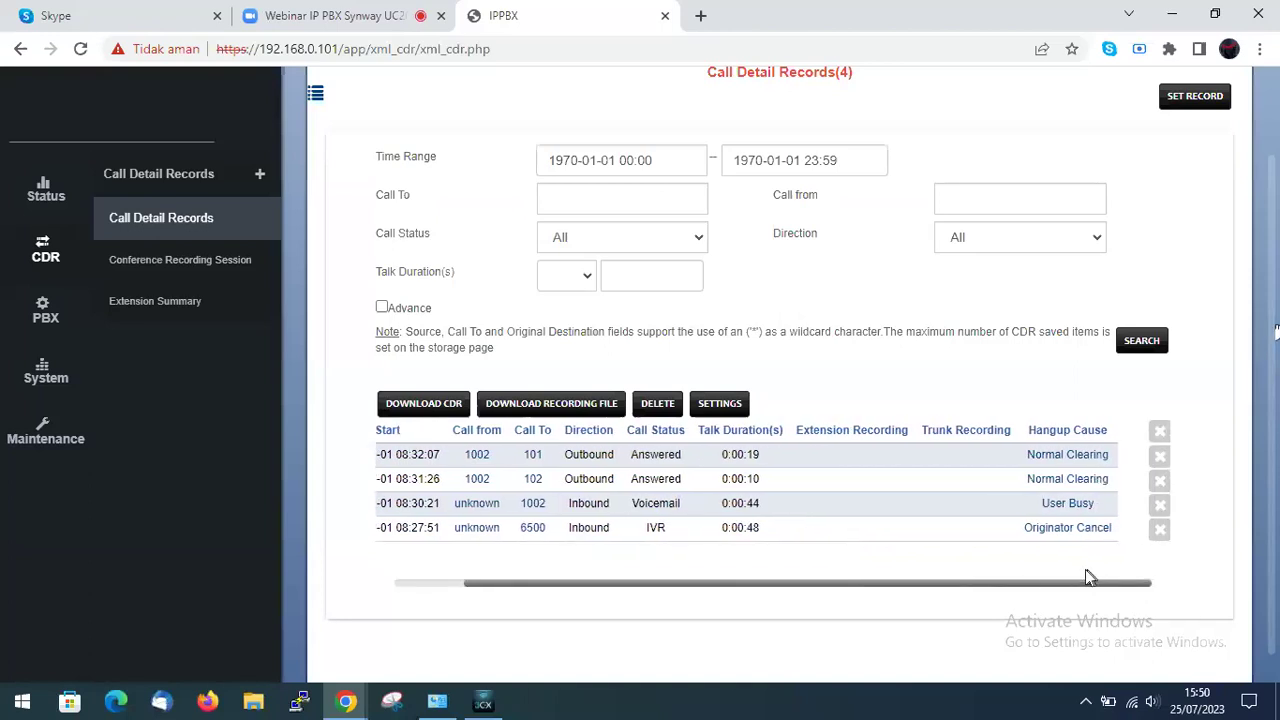
scroll(900, 590, "left", 1)
scroll(772, 600, "left", 1)
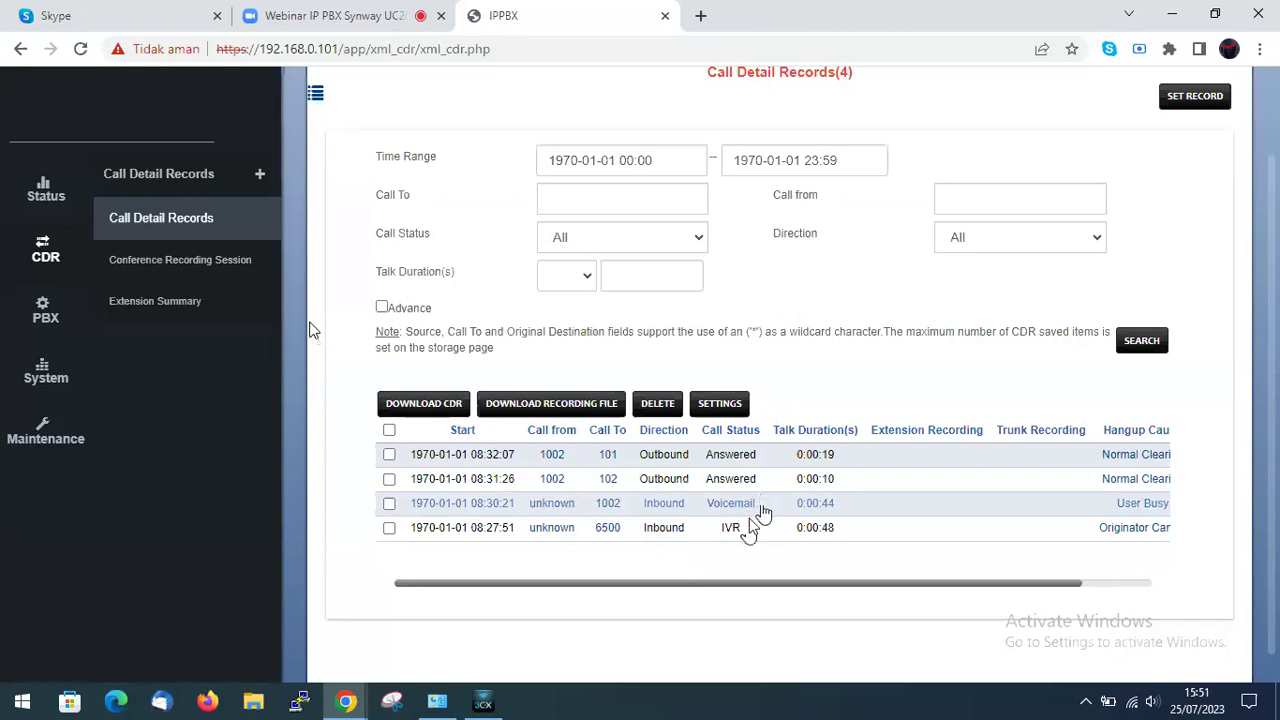
left_click_drag(838, 583, 886, 590)
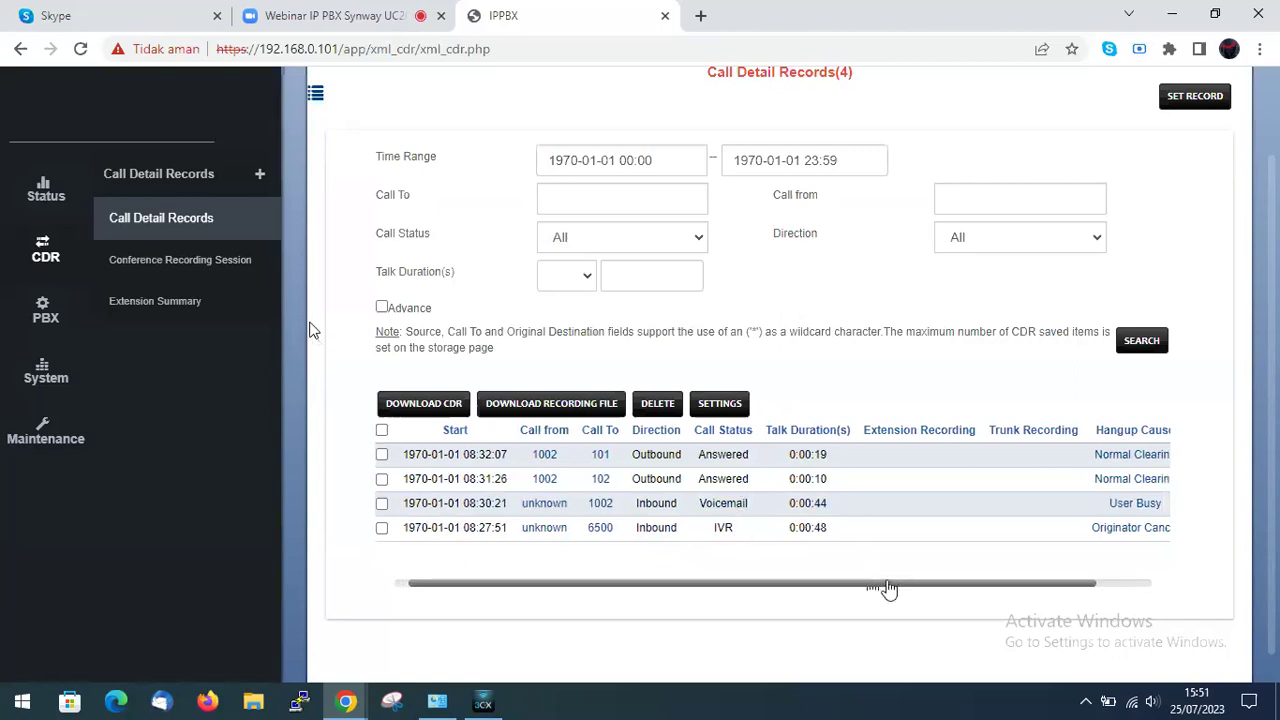
left_click_drag(803, 591, 871, 591)
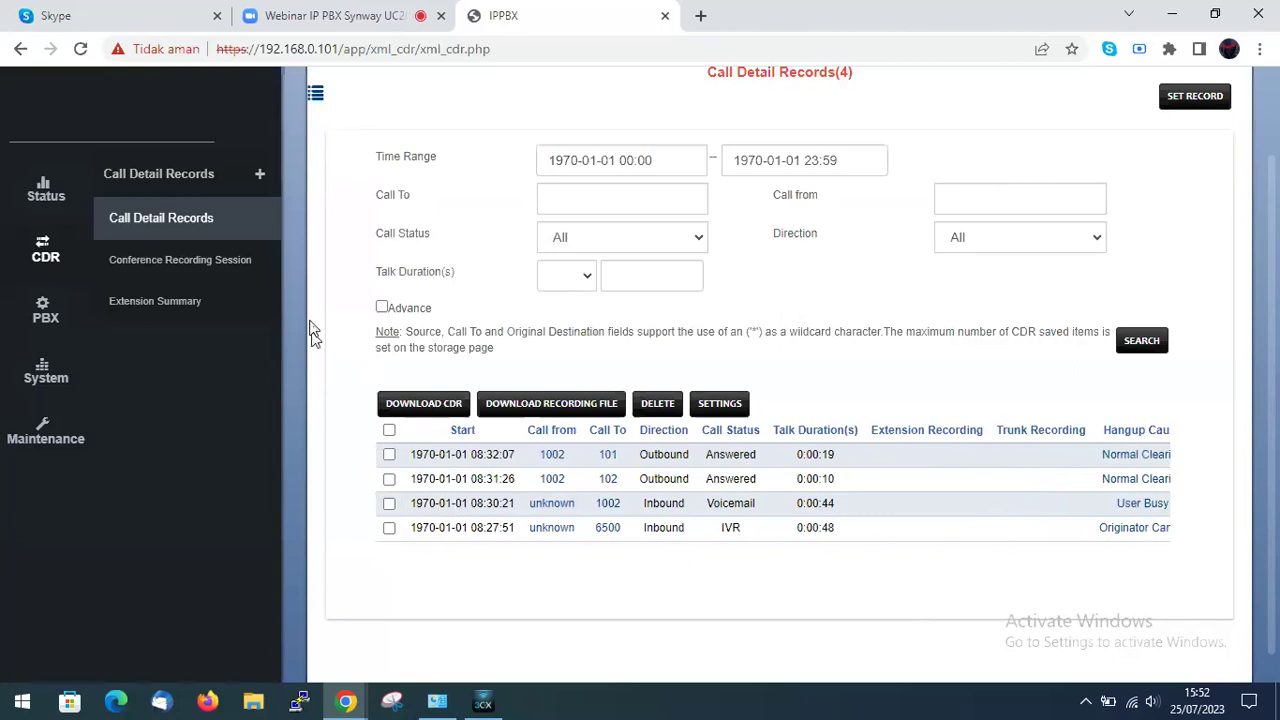
left_click(235, 271)
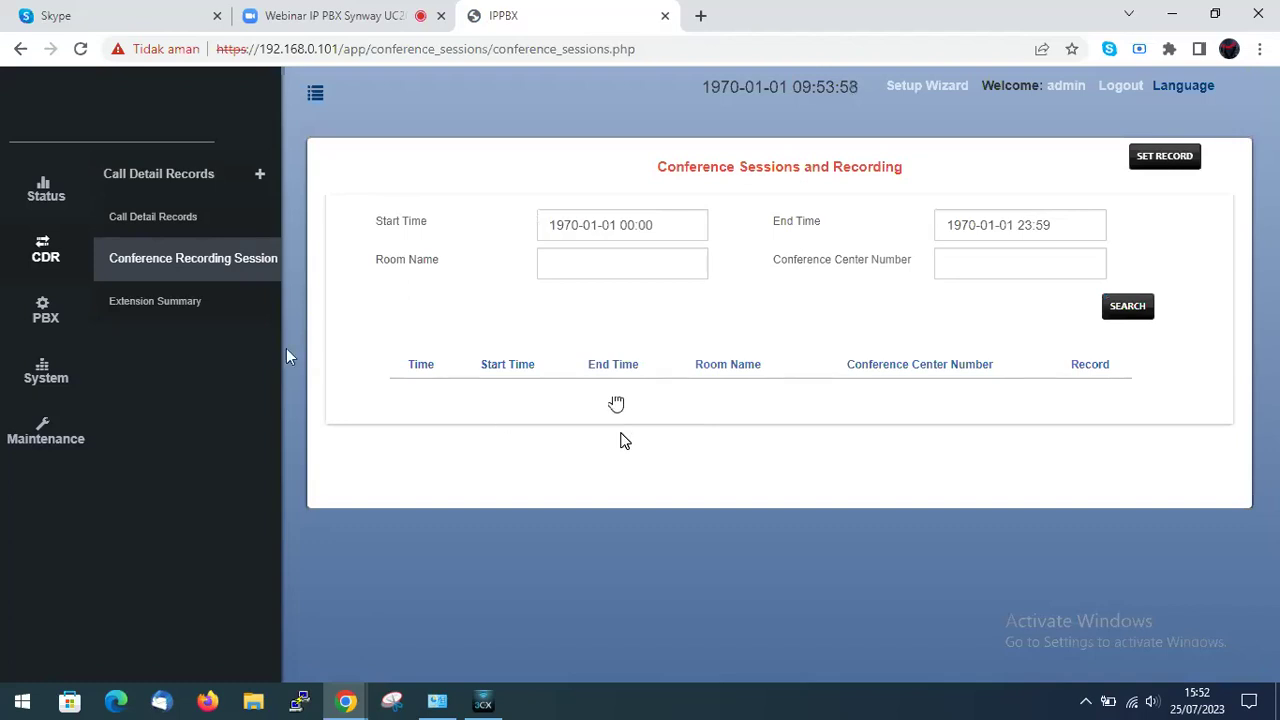
Step: Open the CDR Extension Summary report
left_click(221, 316)
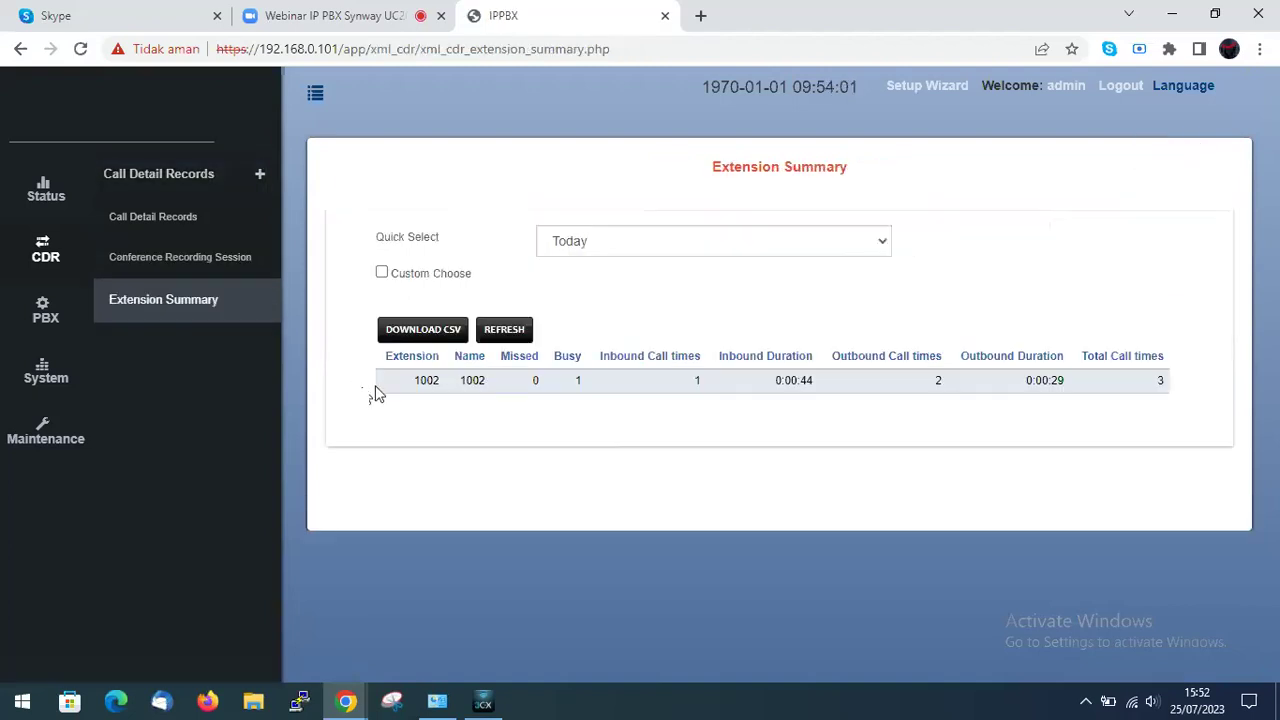
Step: Mark extension 1002's row: 0 missed, 1 busy, 0:00:44 inbound, 0:00:29 outbound
left_click_drag(410, 392, 520, 394)
left_click(520, 395)
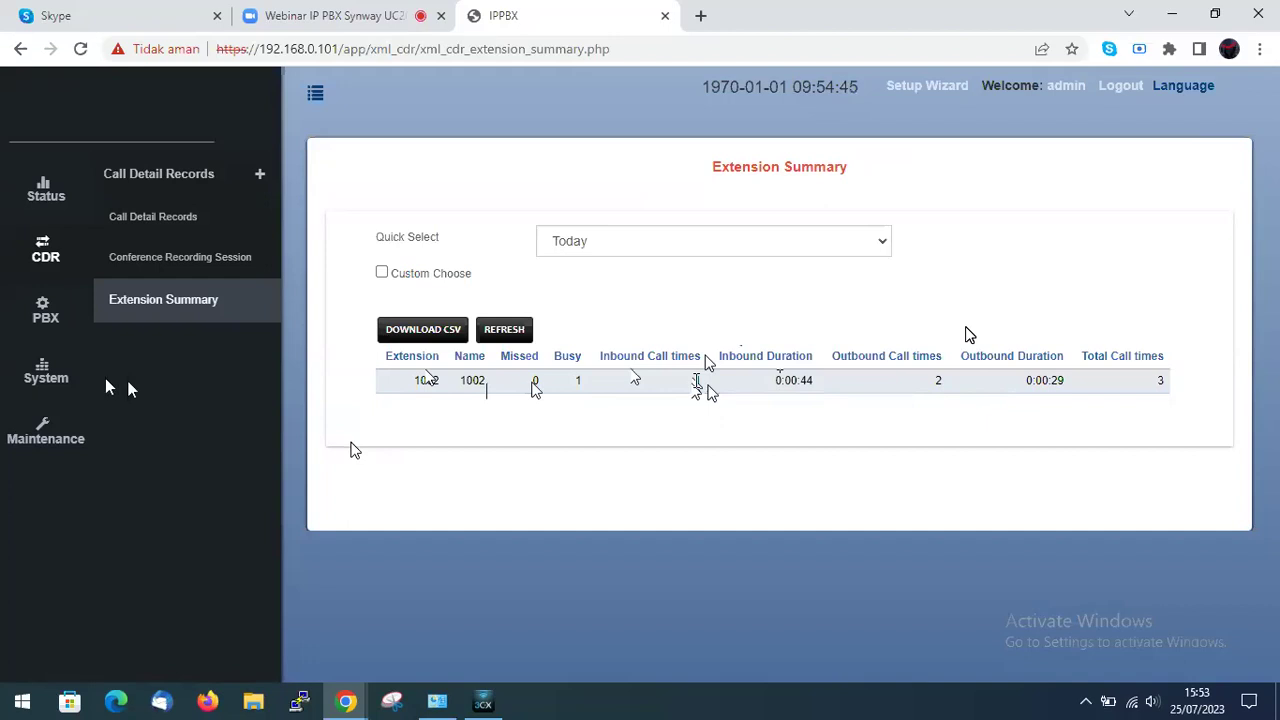
Step: Switch the WAN interface to Static IP under System > Network Settings
left_click(34, 378)
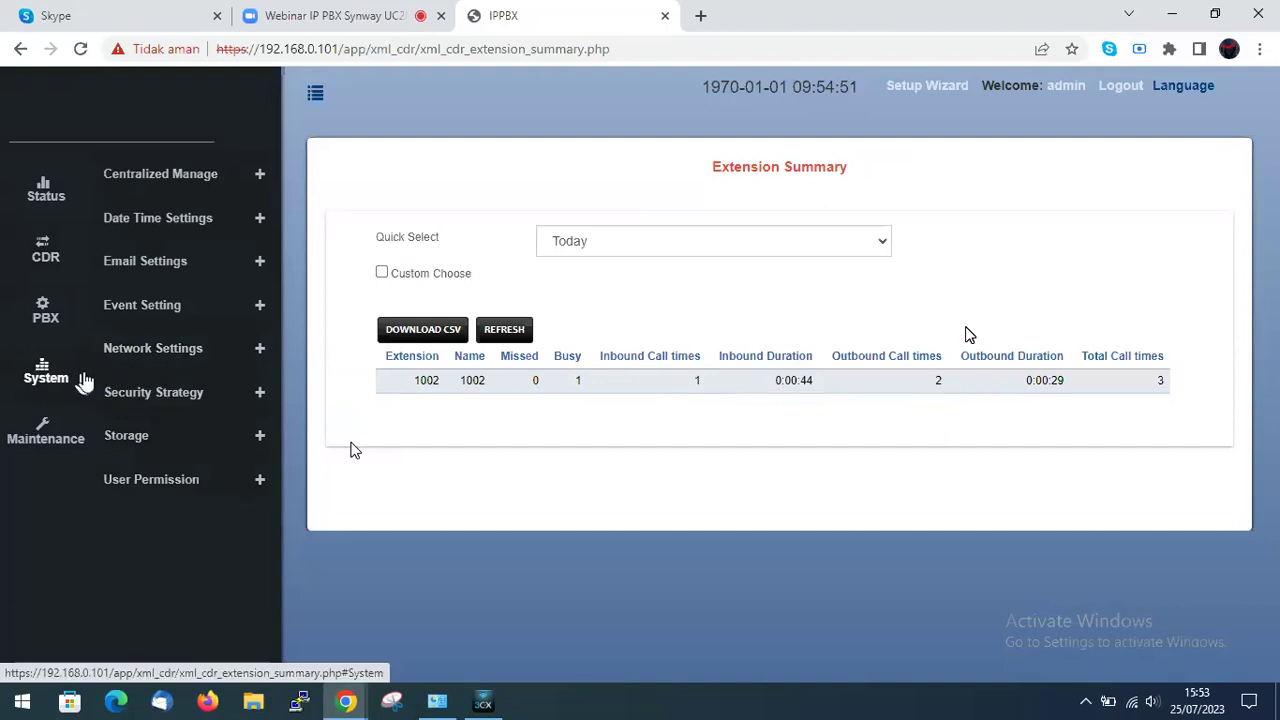
left_click(147, 363)
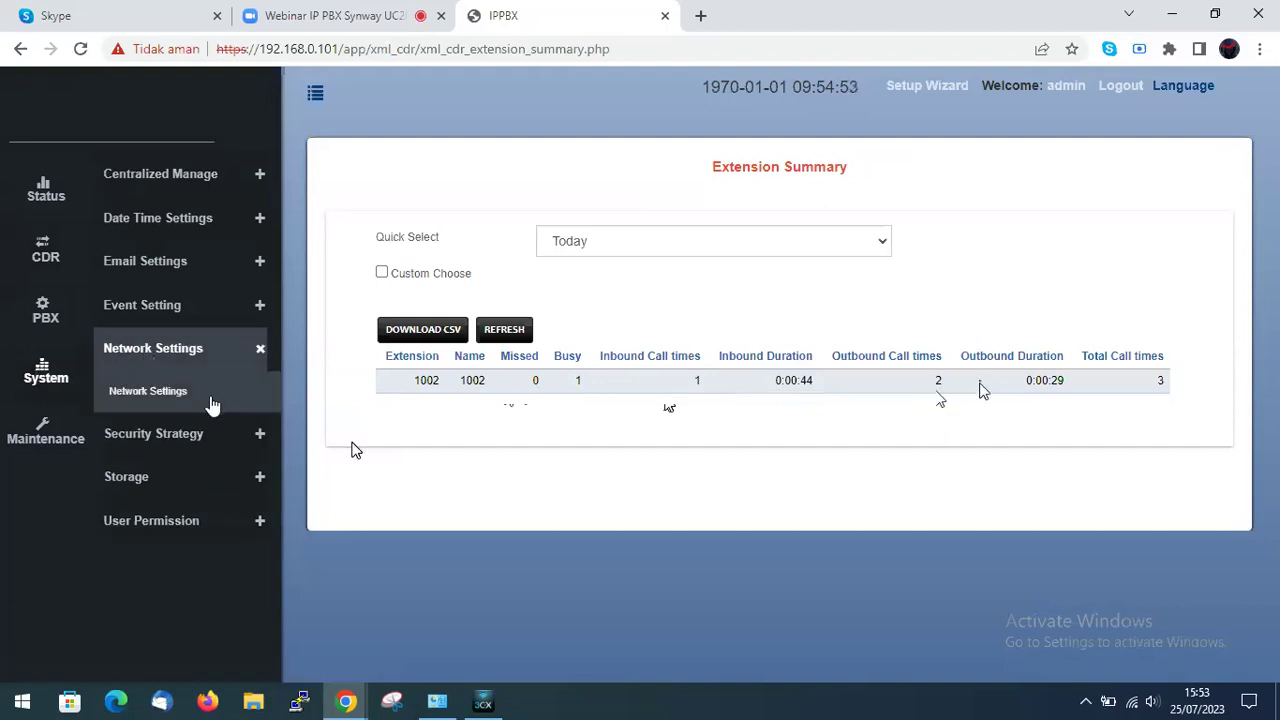
left_click(212, 402)
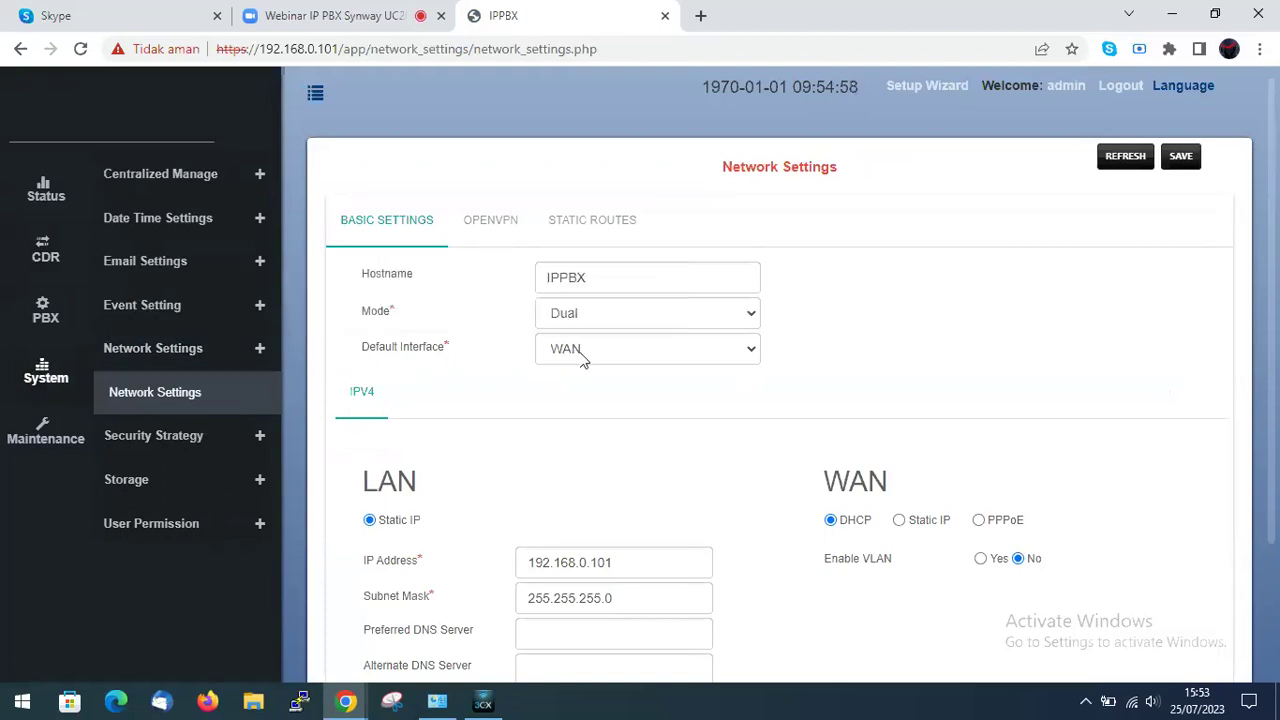
scroll(897, 350, "down", 1)
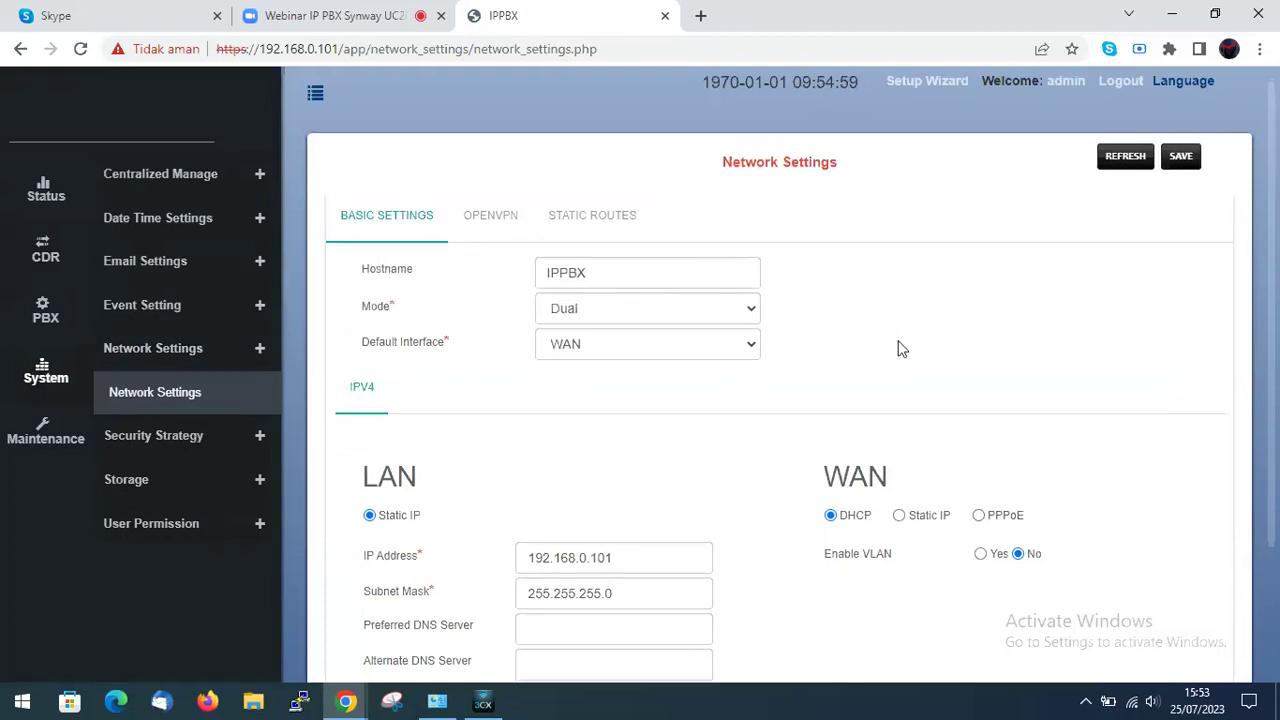
scroll(920, 420, "down", 1)
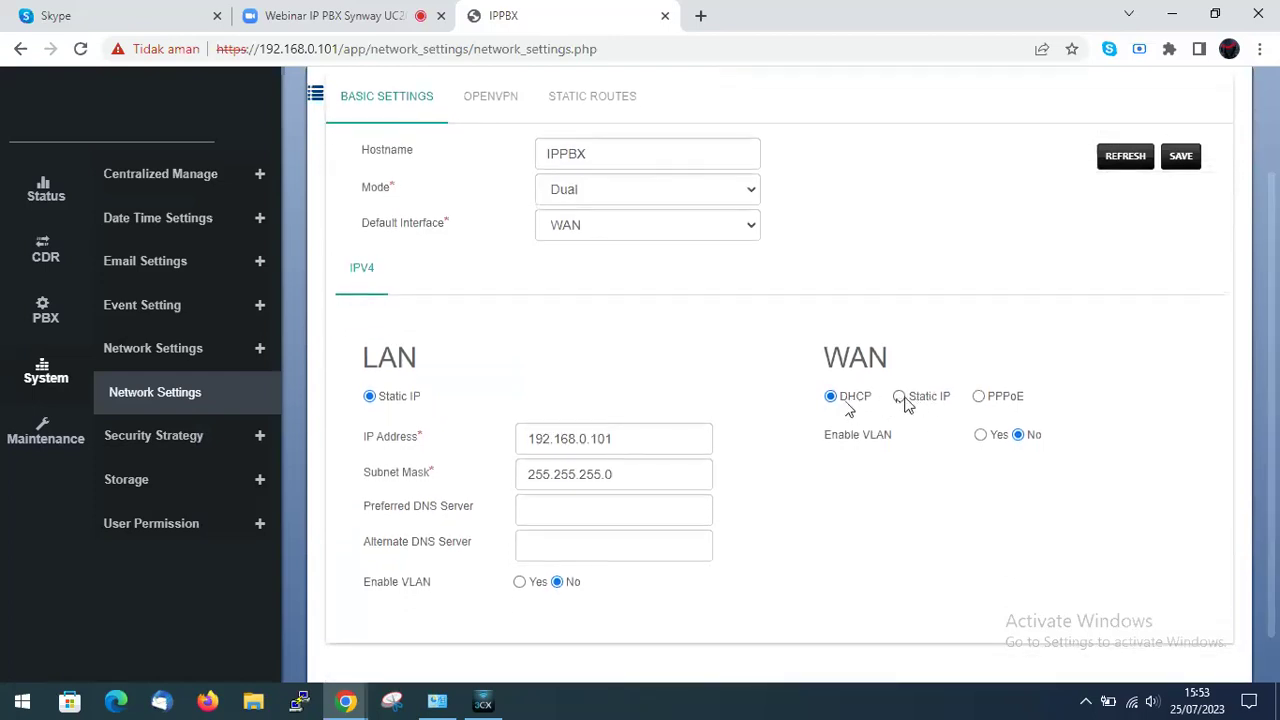
left_click(900, 397)
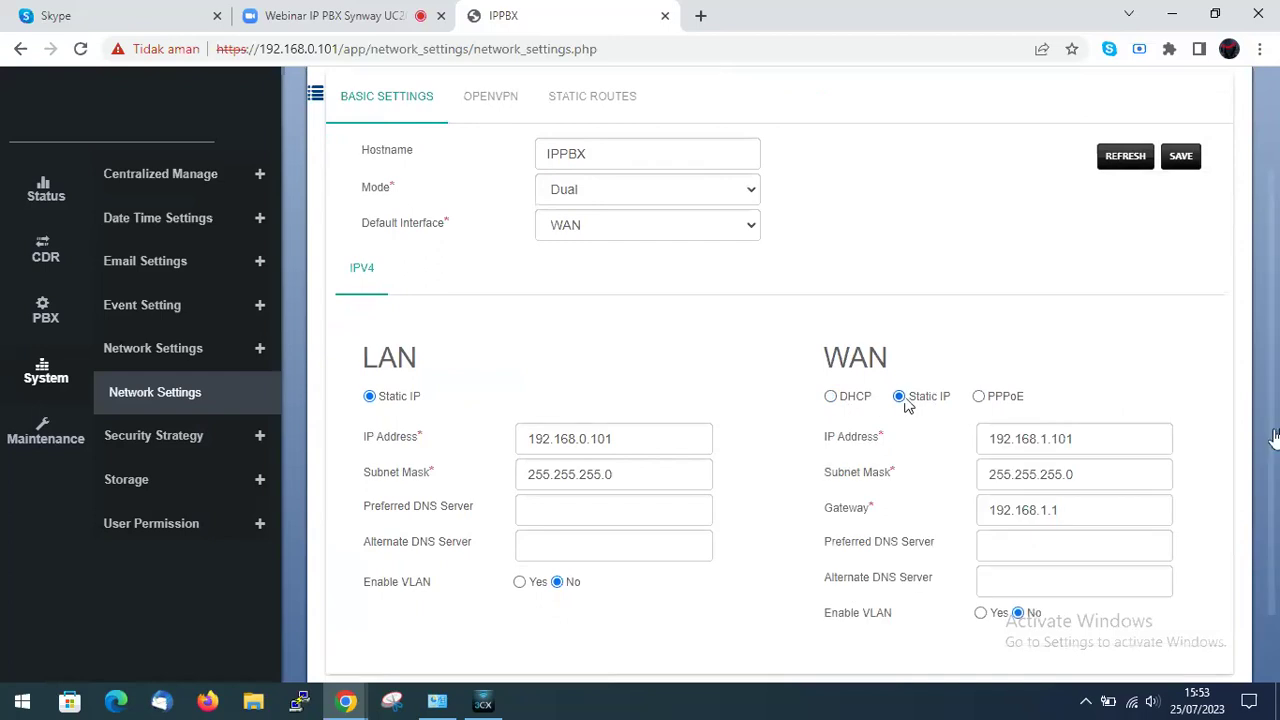
Step: Change the WAN IP address to 192.168.1.95 and save the network settings
scroll(908, 405, "down", 1)
left_click(1075, 363)
left_click_drag(1075, 363, 1058, 365)
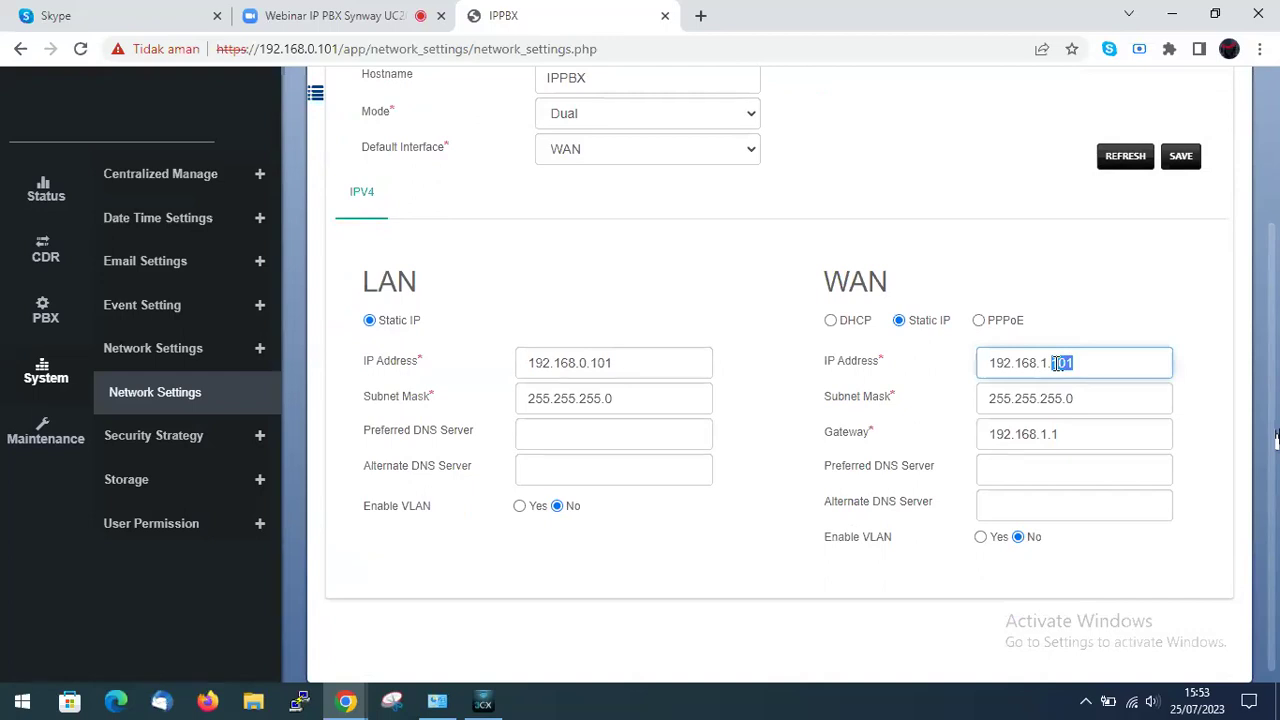
key("BackSpace")
type("9")
type("5")
scroll(1220, 300, "up", 1)
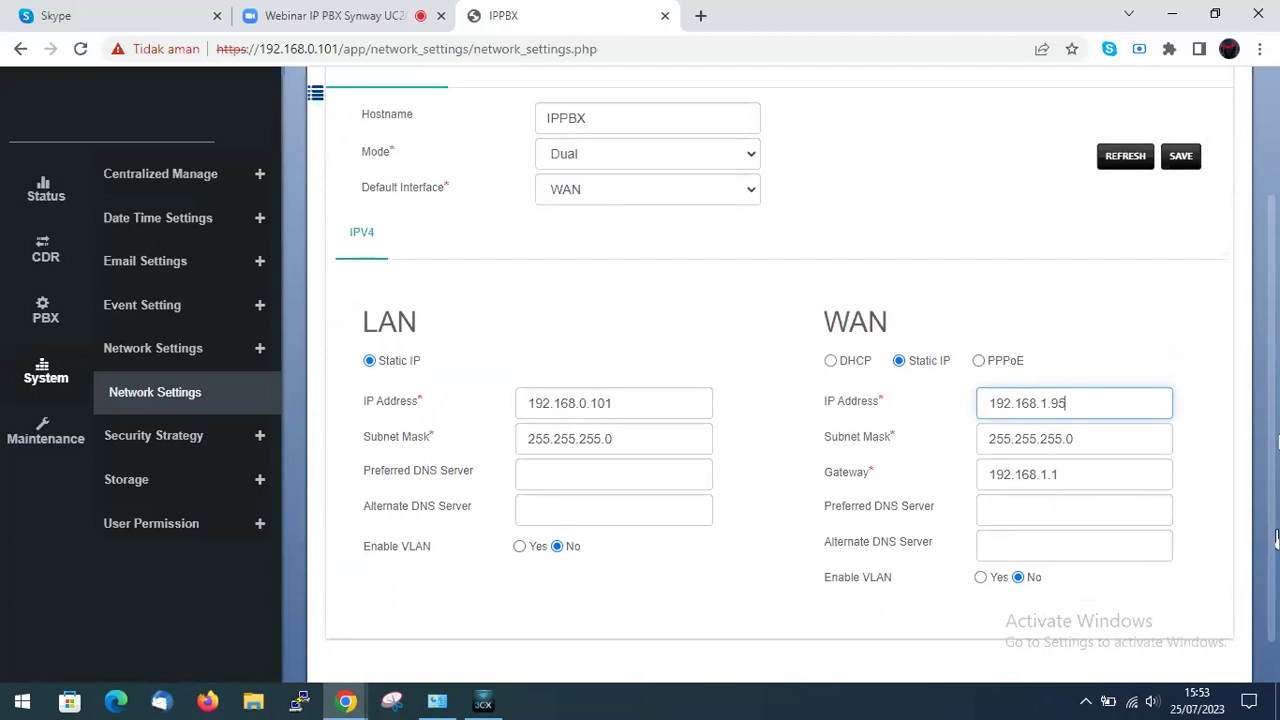
left_click(1182, 158)
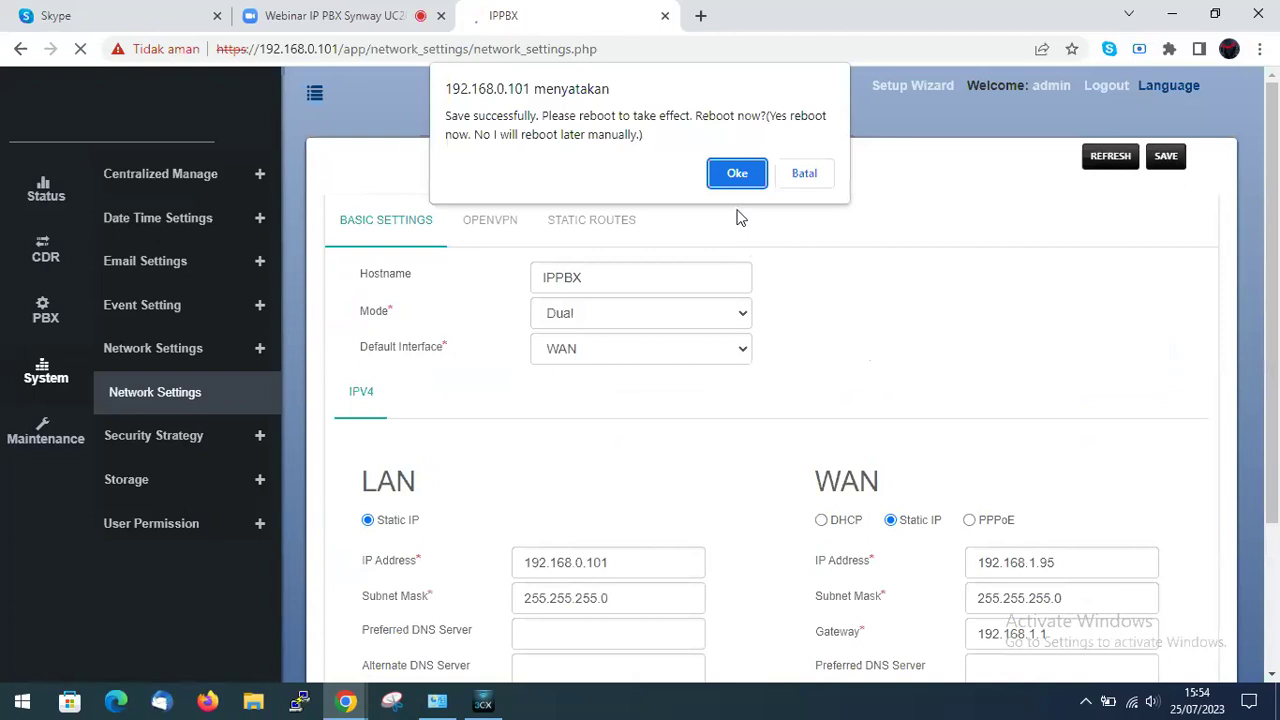
Step: Confirm the PBX reboot, dismiss the login-with-new-IP notice, and open a new browser tab
left_click(737, 175)
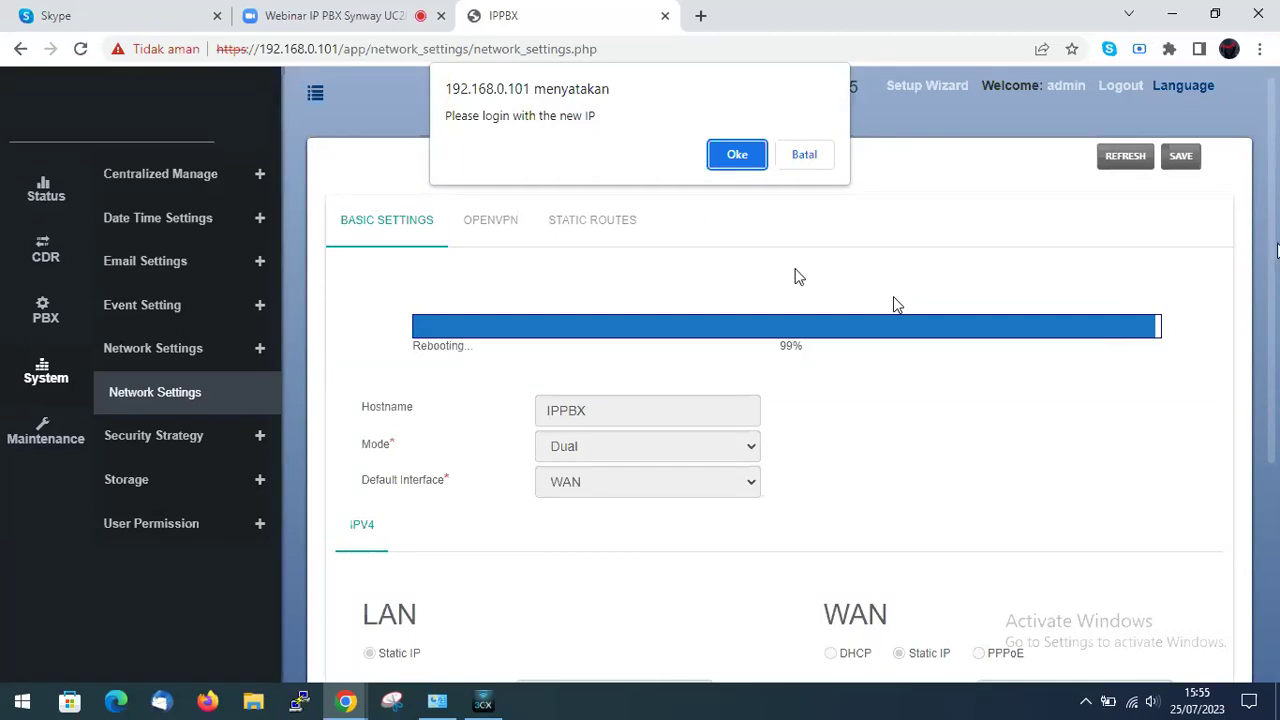
left_click(798, 156)
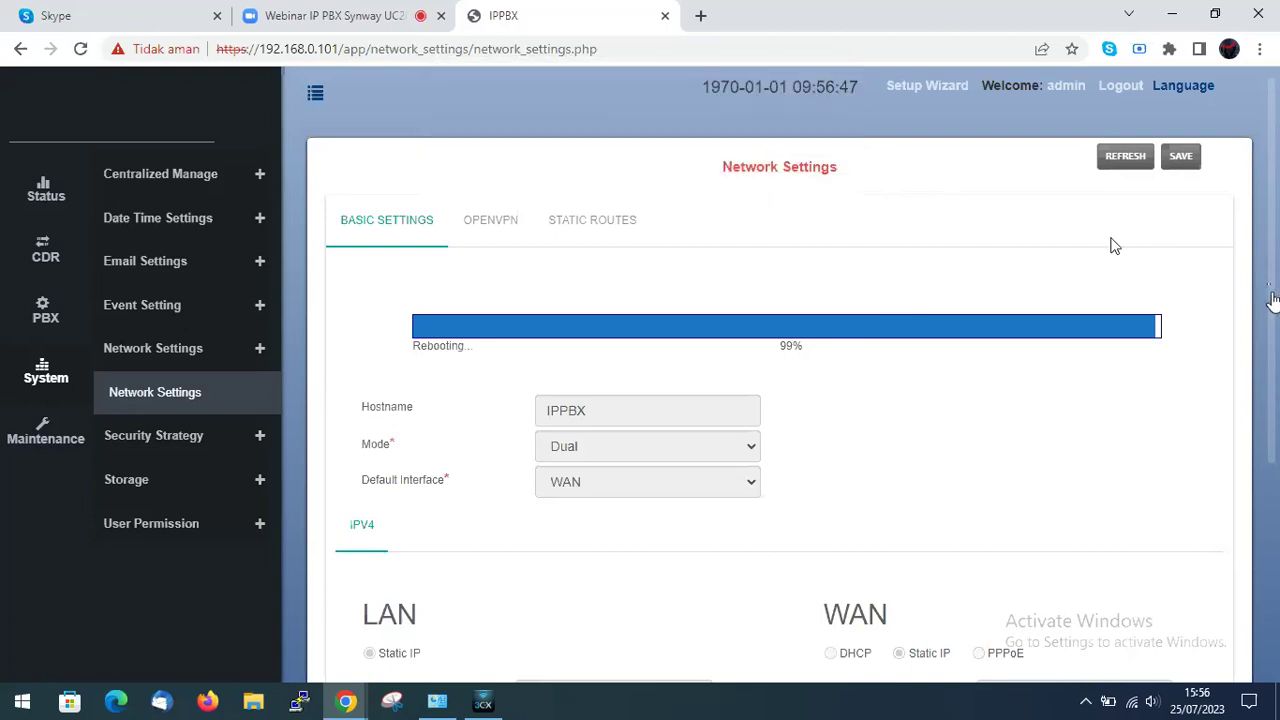
scroll(1266, 440, "down", 3)
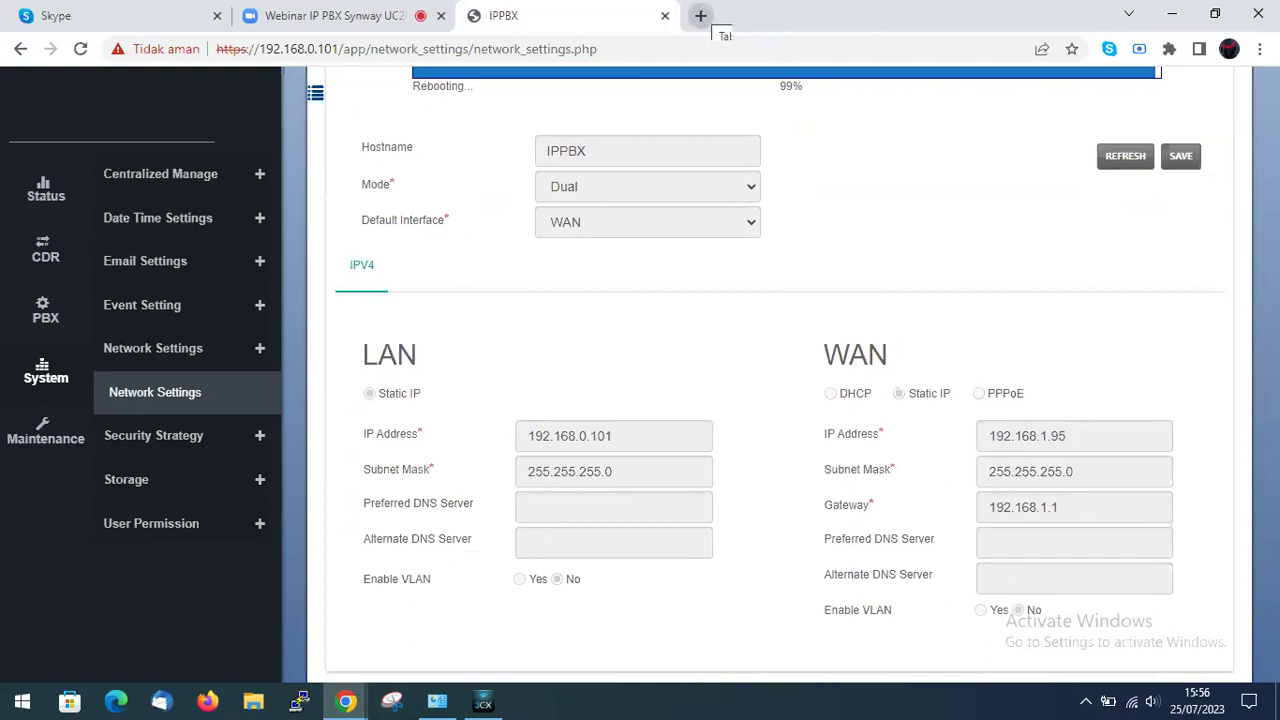
left_click(702, 16)
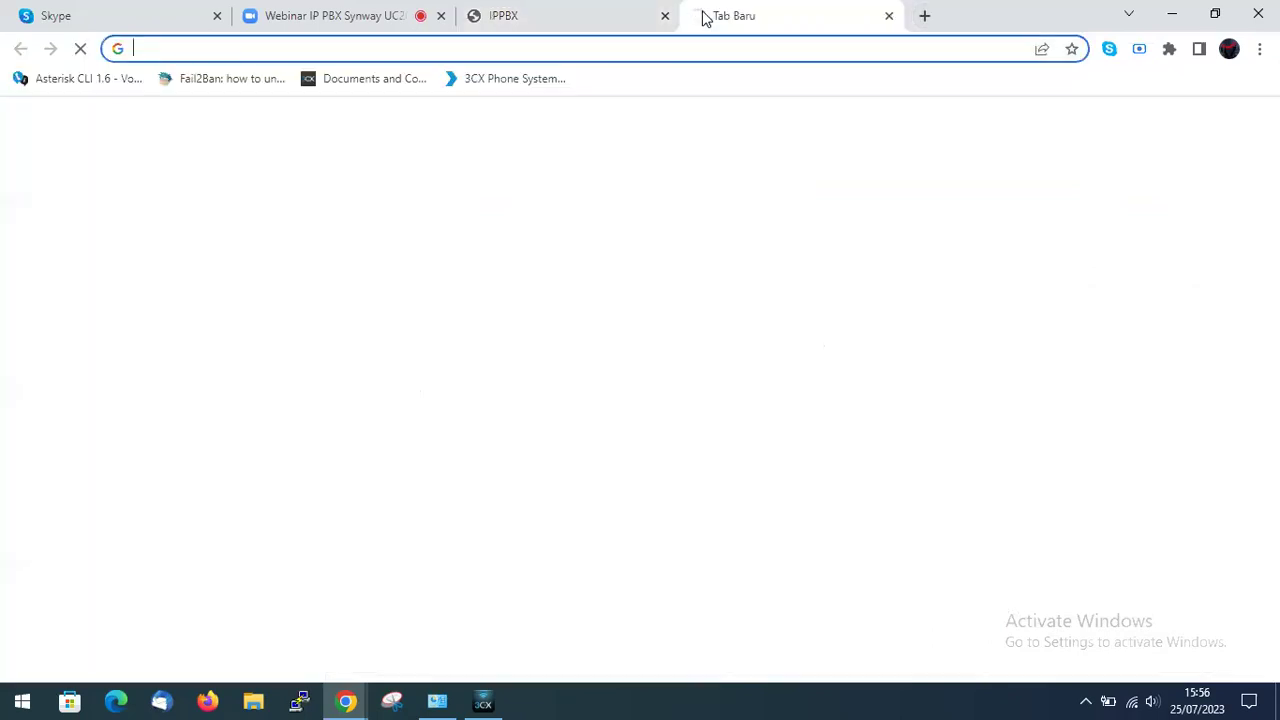
Step: Load 192.168.1.95 in a new Chrome tab, trimming the wrong autocompleted address and port
type("1")
key("Right")
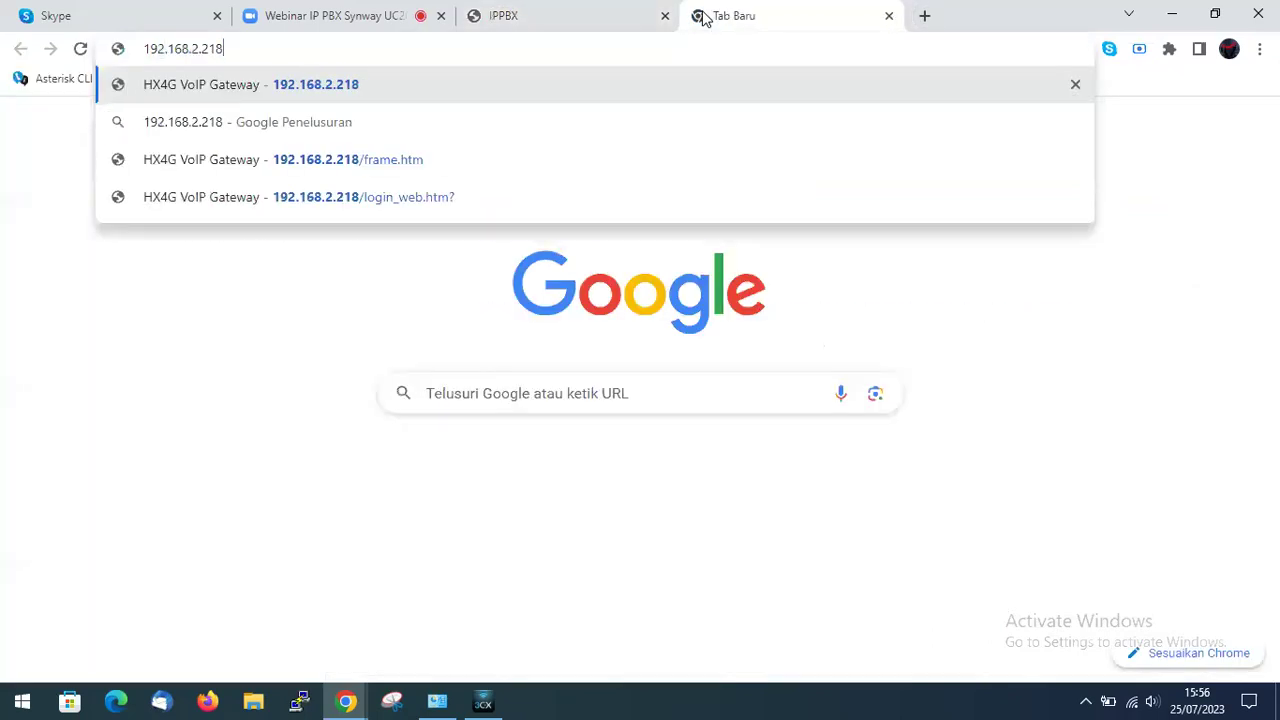
key("BackSpace")
key("BackSpace")
key("BackSpace")
key("BackSpace")
key("BackSpace")
type("1.95")
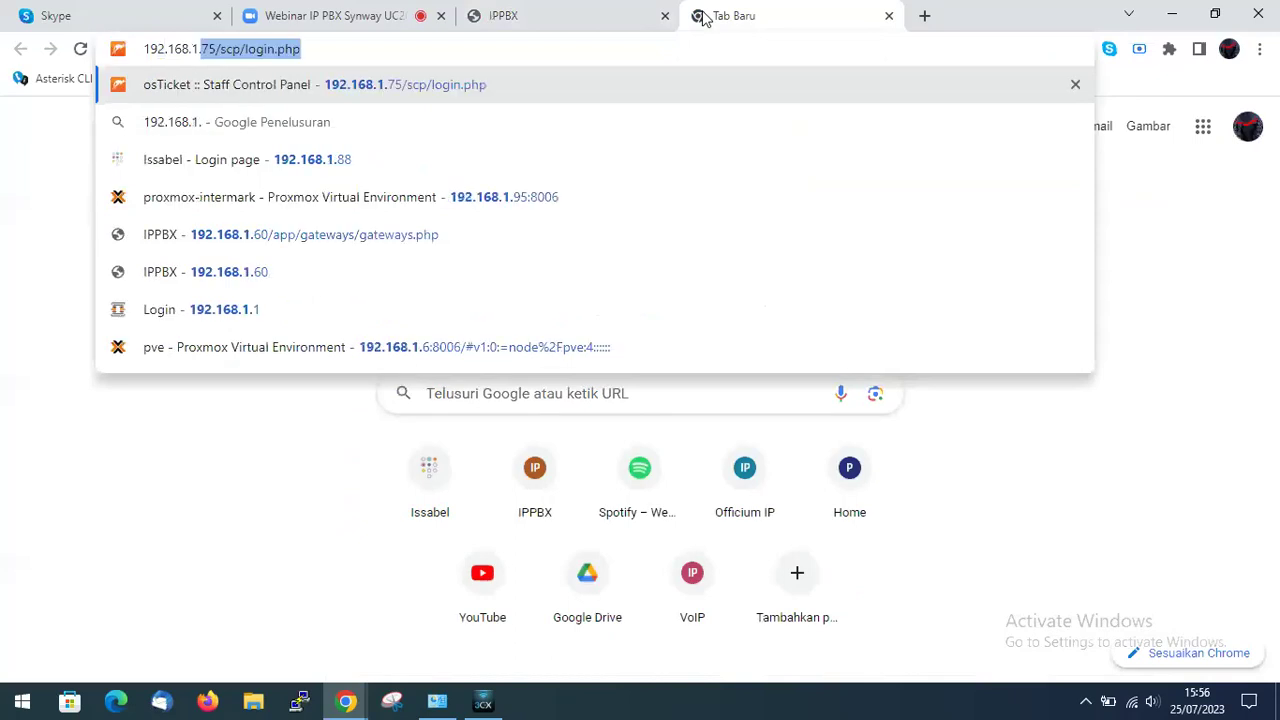
key("BackSpace")
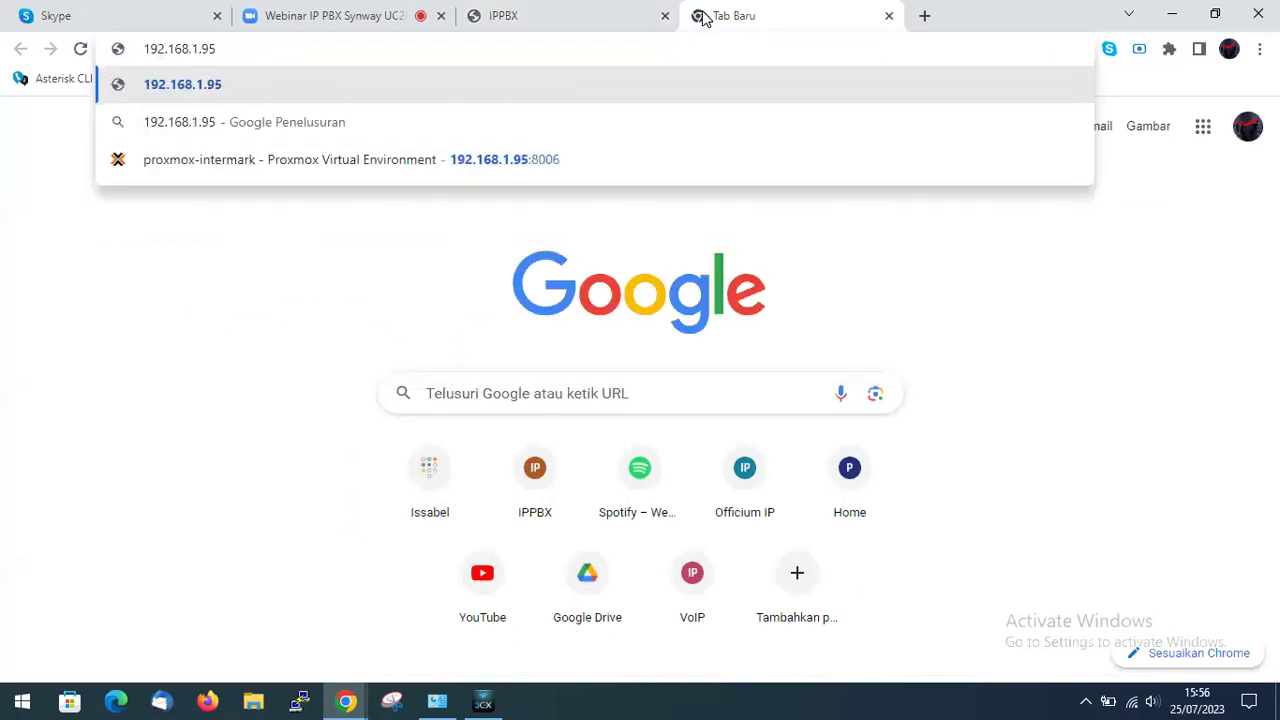
key("Return")
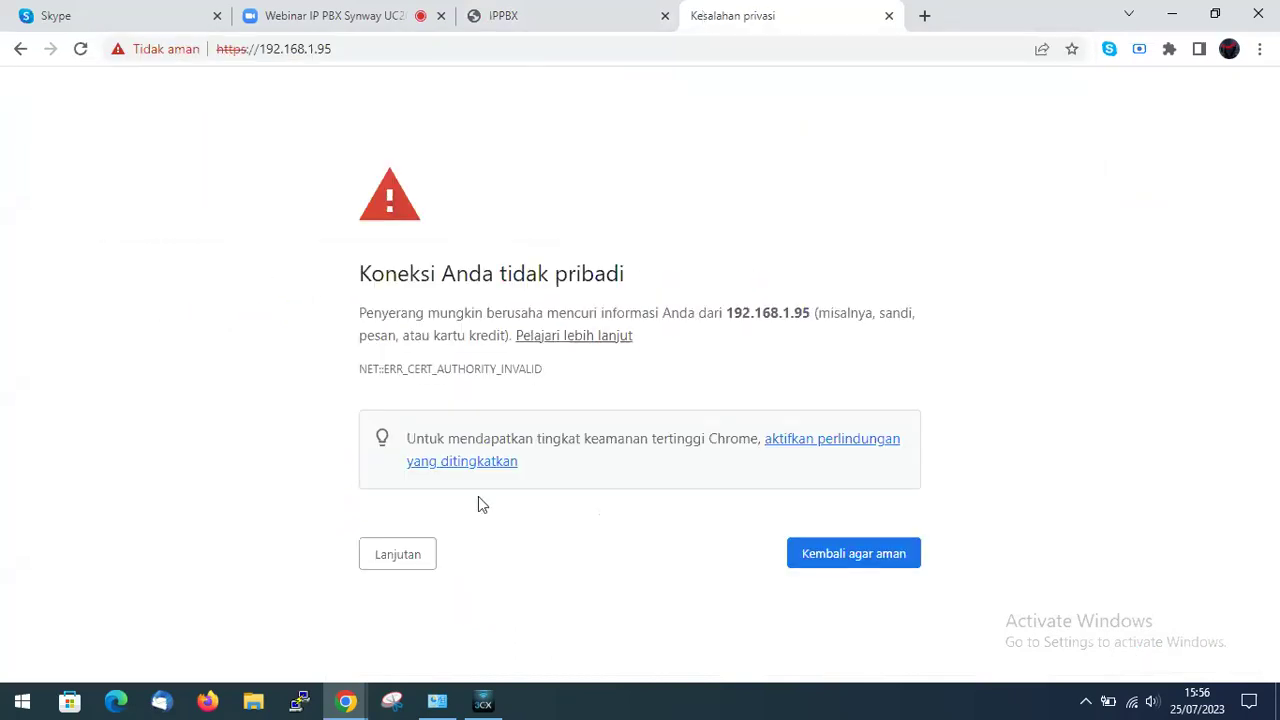
Step: Continue past the certificate warning via 'Lanjutkan ke 192.168.1.95 (tidak aman)'
left_click(423, 554)
scroll(538, 595, "down", 1)
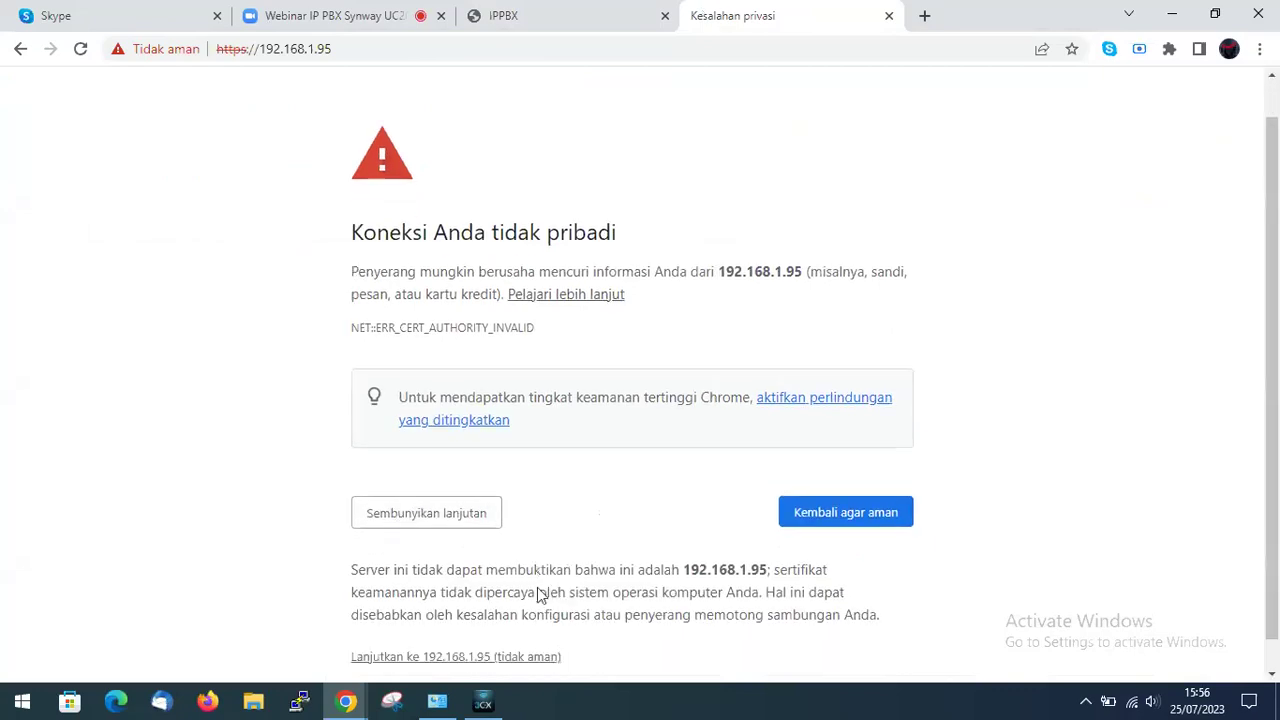
scroll(538, 595, "down", 1)
left_click(541, 627)
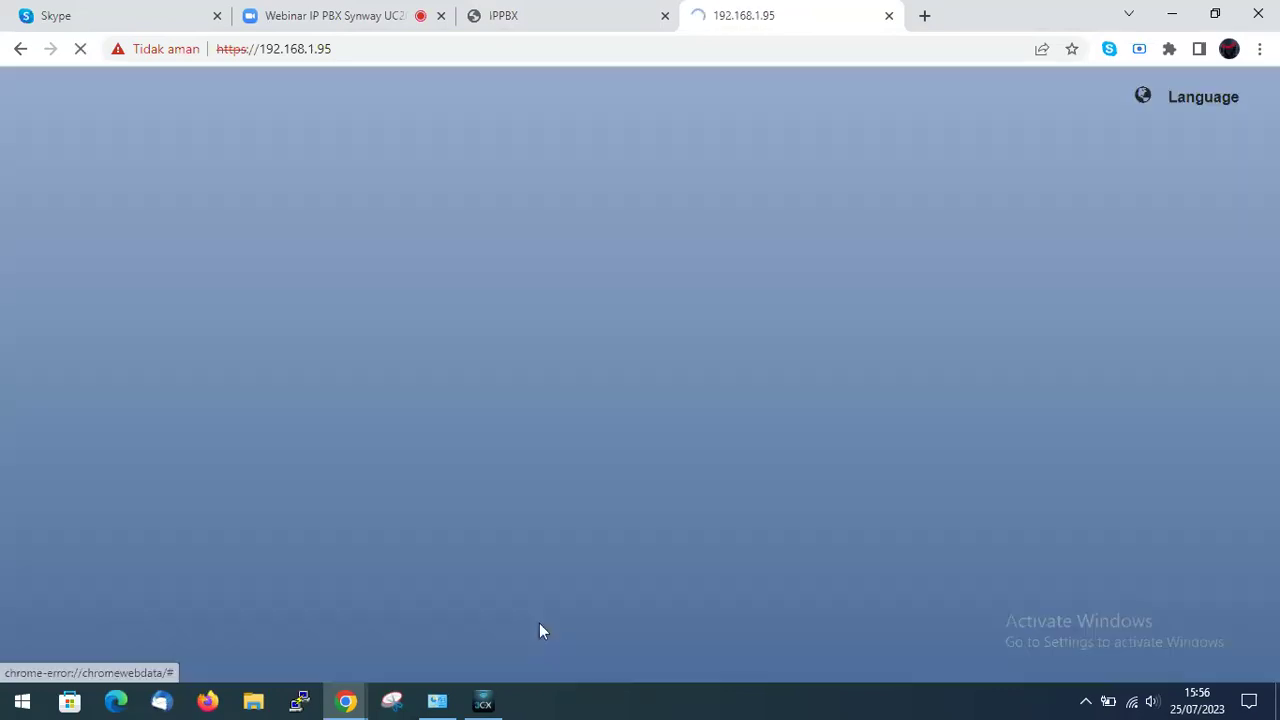
Step: Log in as the admin user and open PBX > Extensions, listing extensions 1000–1009
left_click(671, 360)
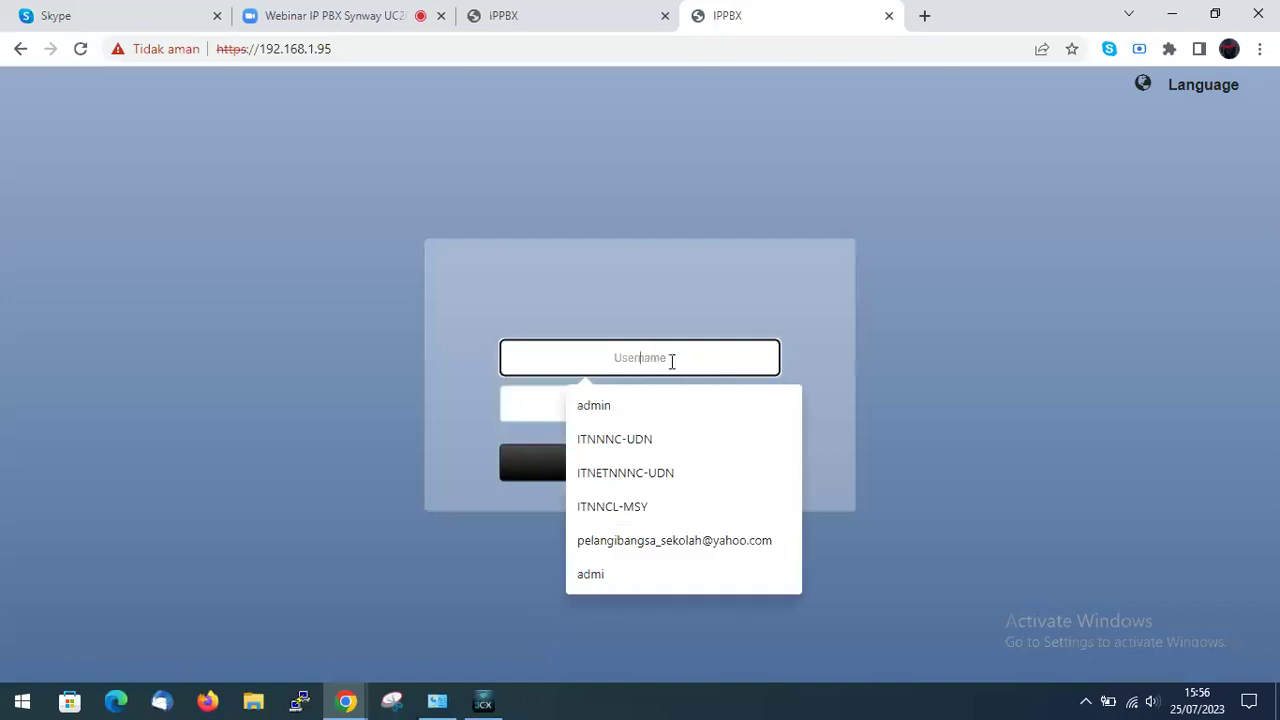
key("Tab")
key("Return")
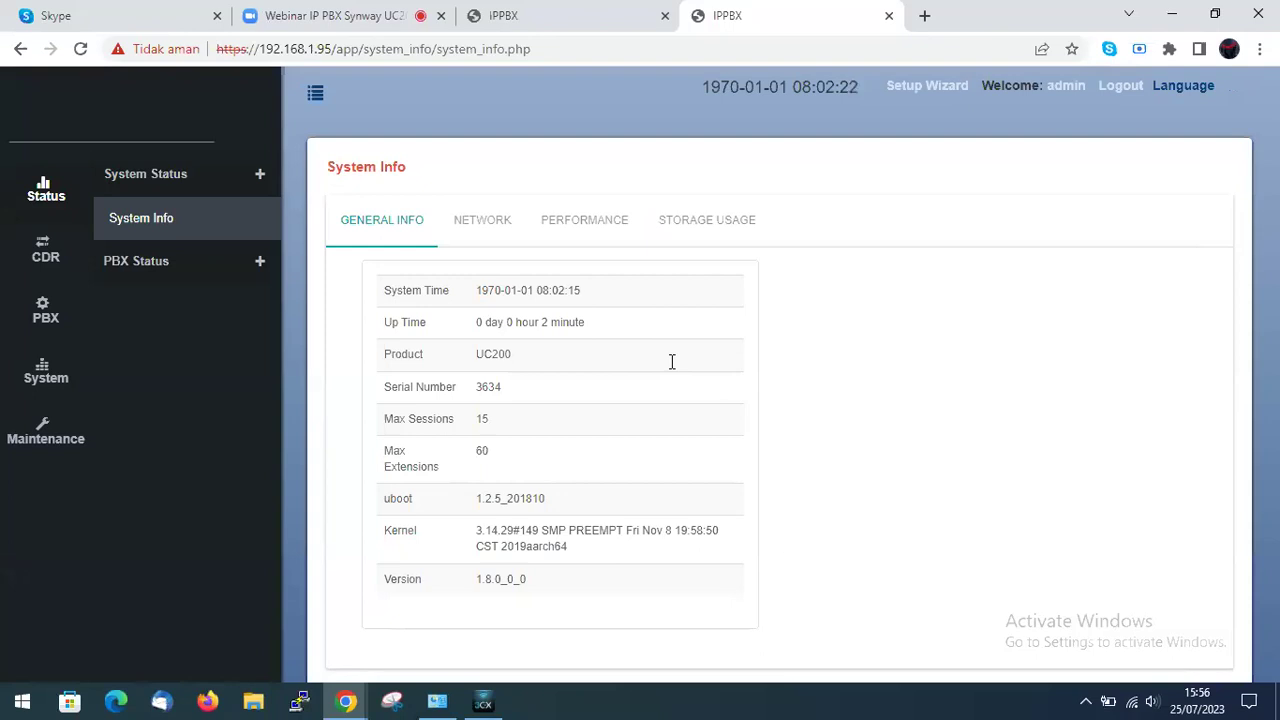
left_click(86, 320)
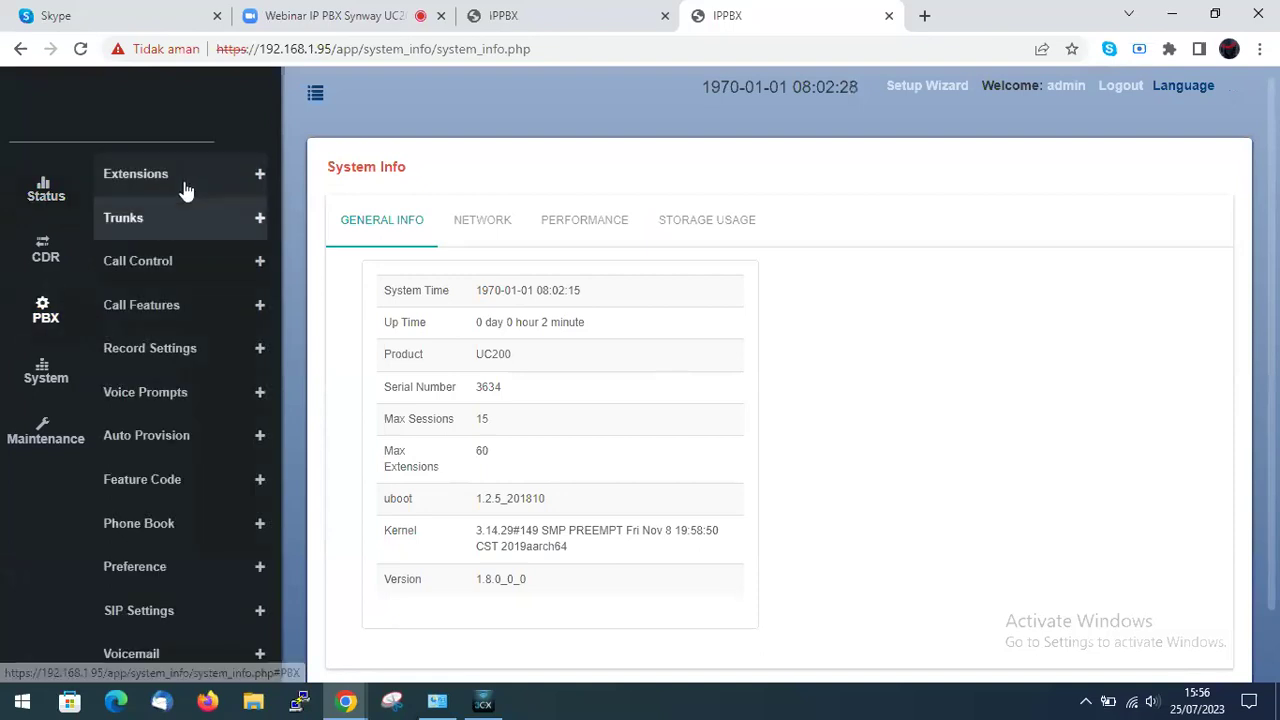
left_click(184, 190)
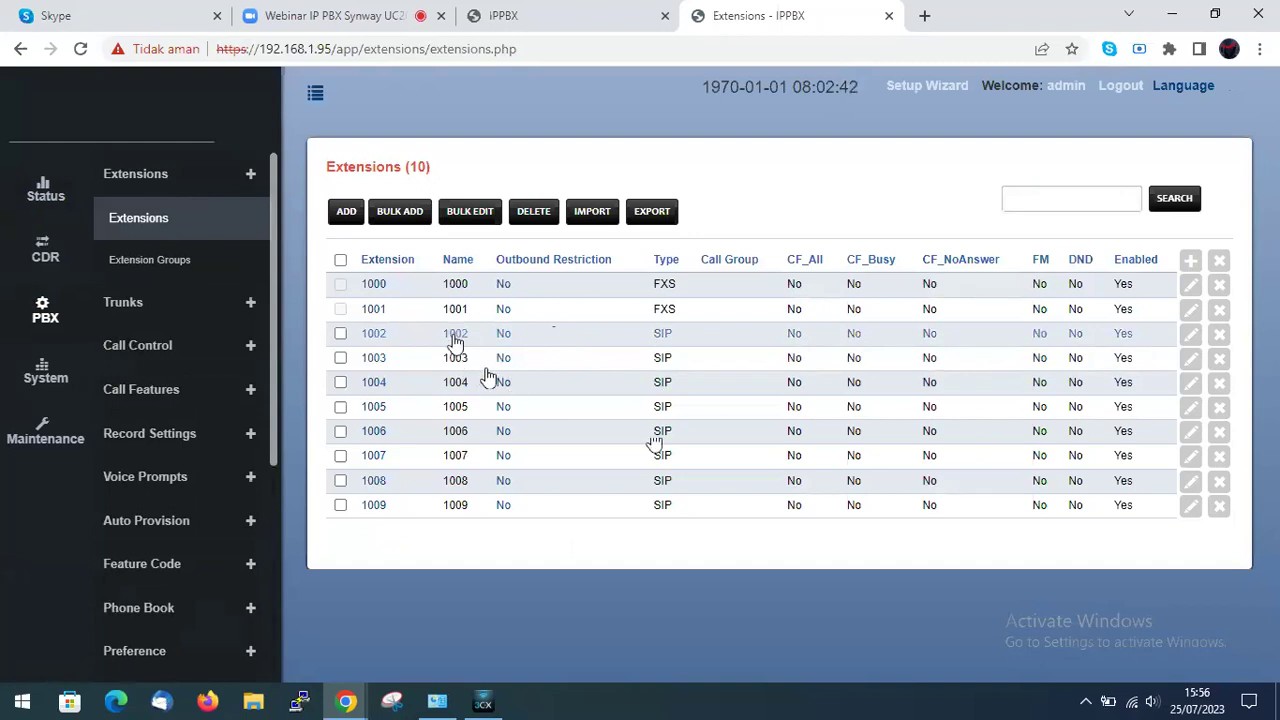
Step: Open extension 1002 and replace its SIP password with a new one
left_click(376, 338)
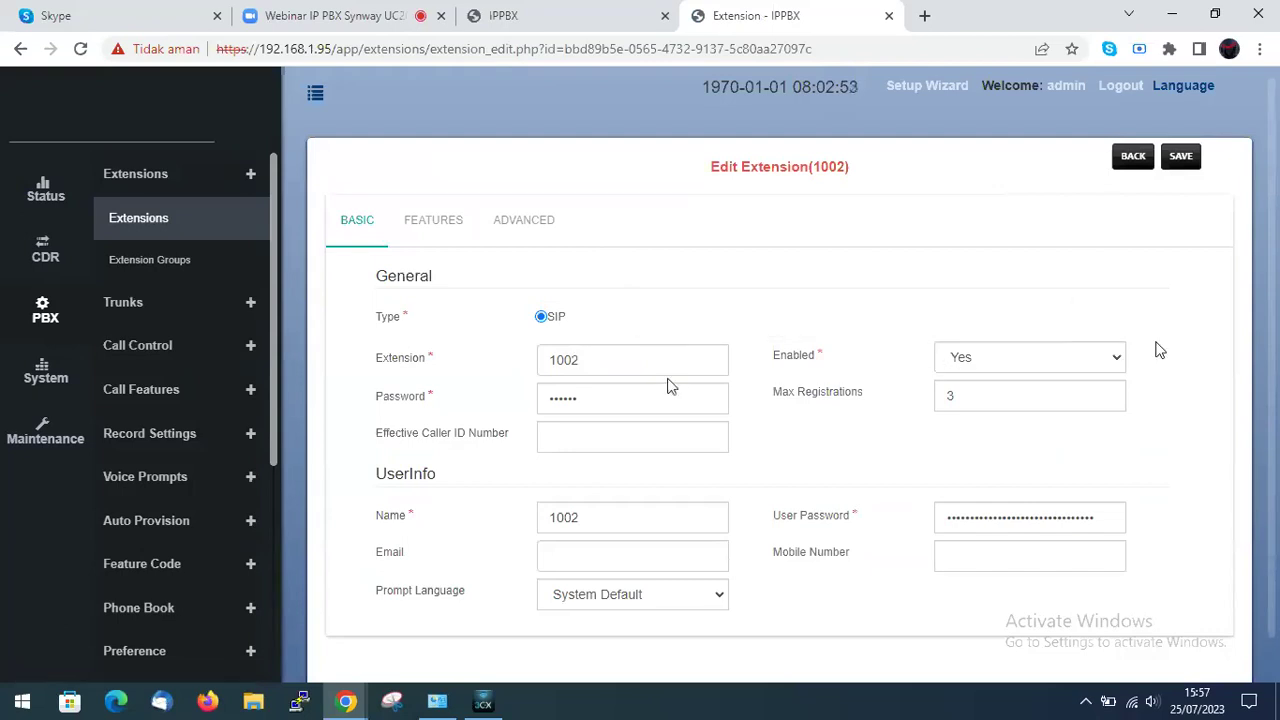
scroll(1275, 350, "down", 1)
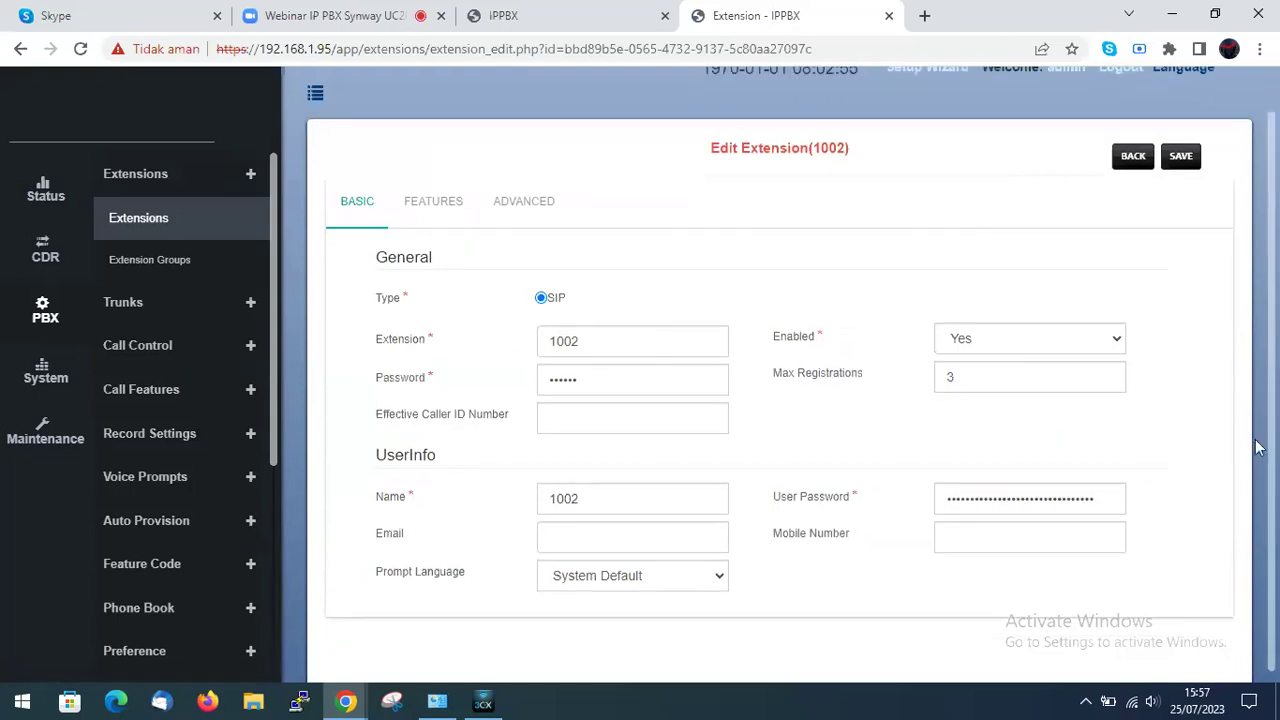
mouse_move(499, 370)
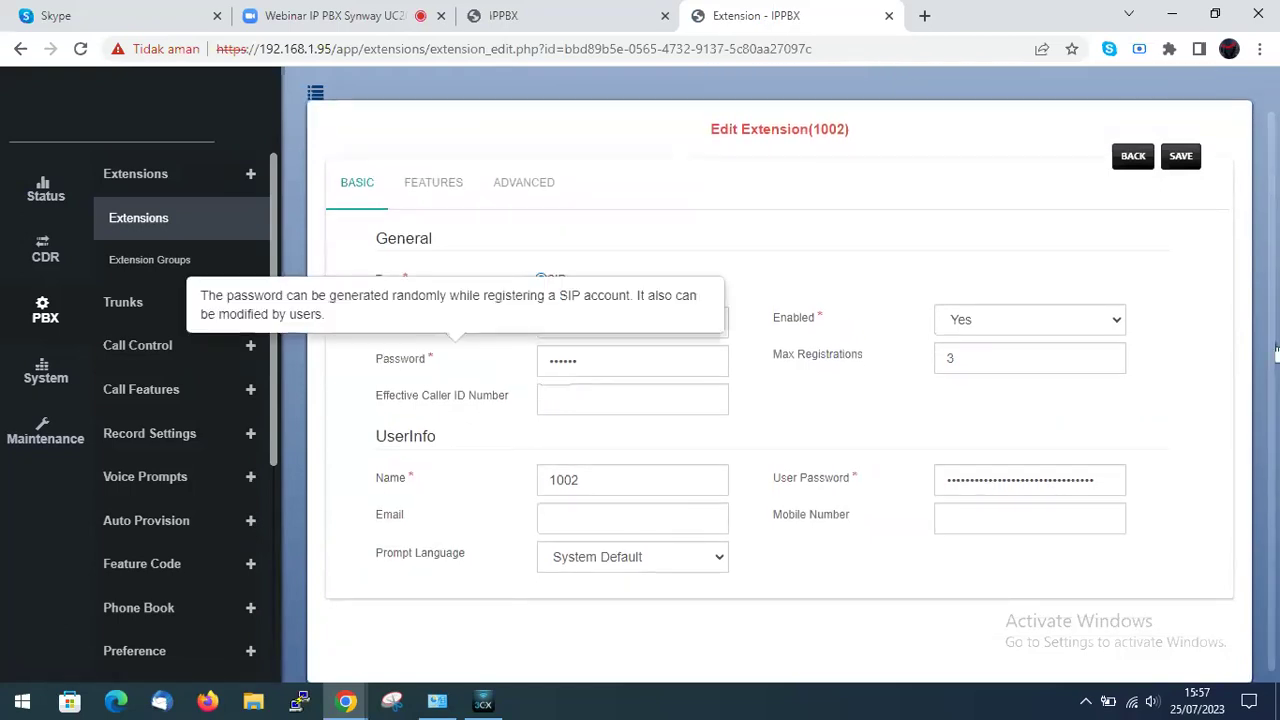
mouse_move(667, 357)
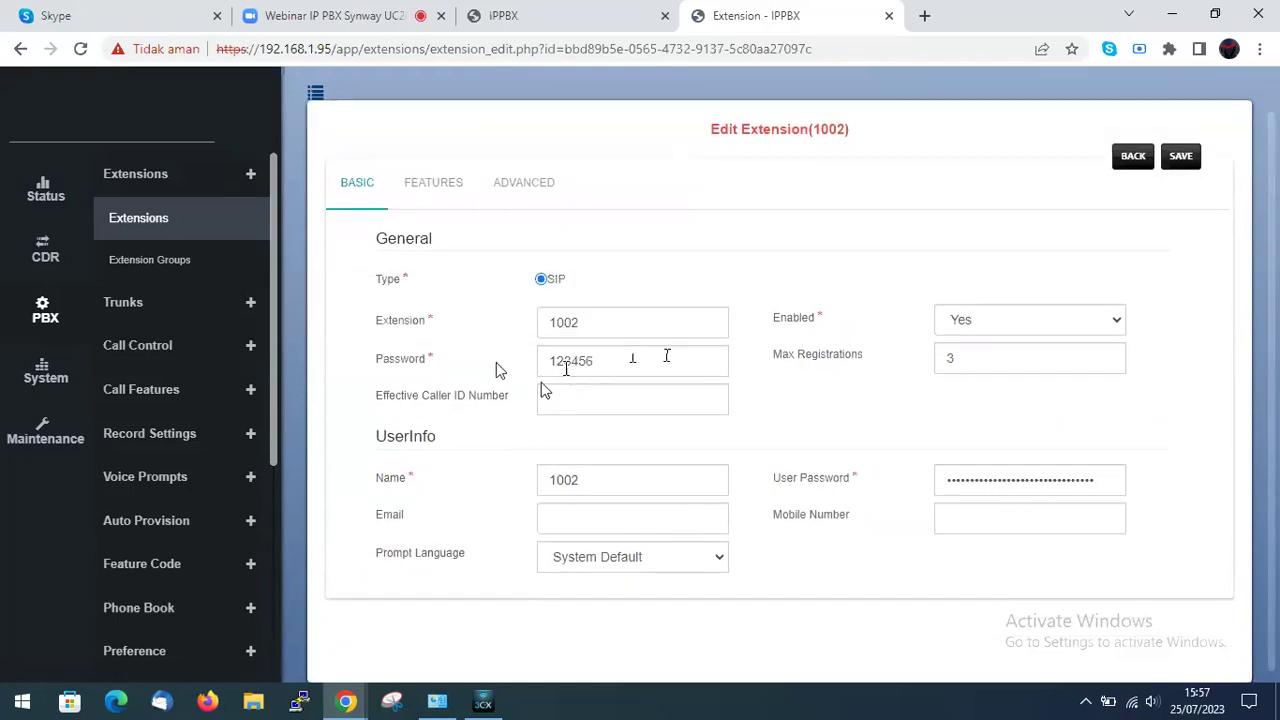
double_click(600, 368)
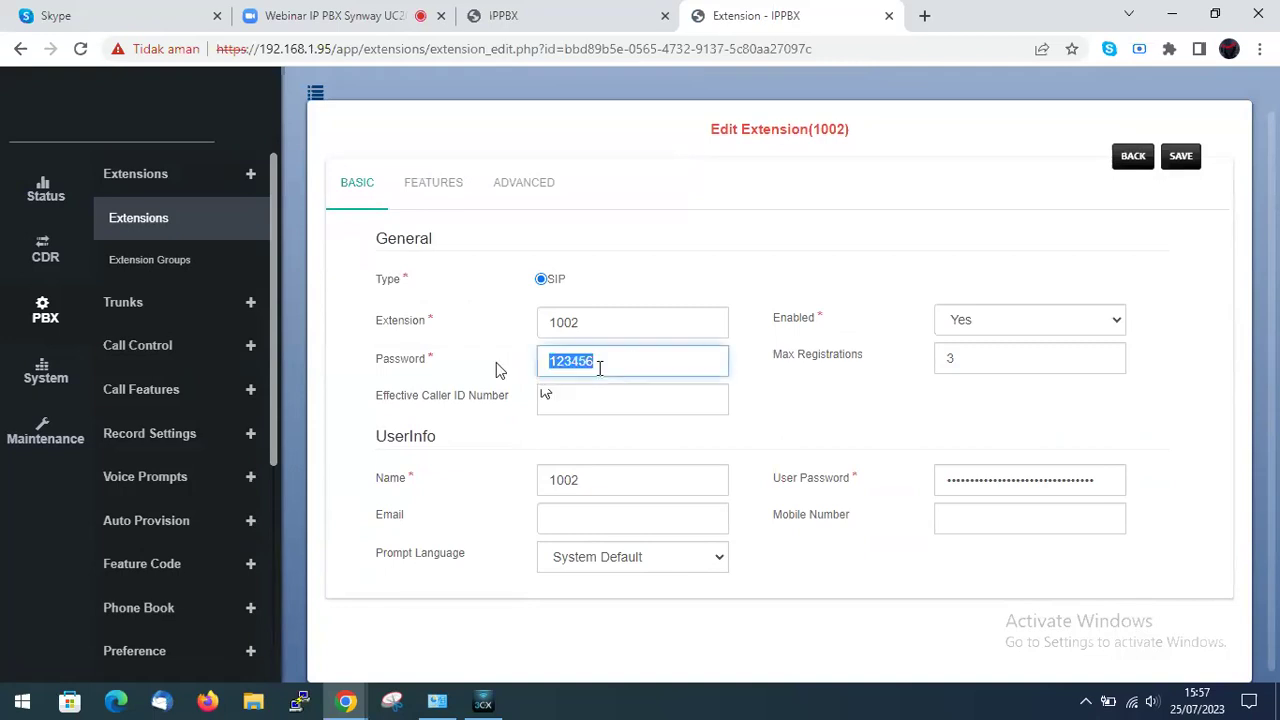
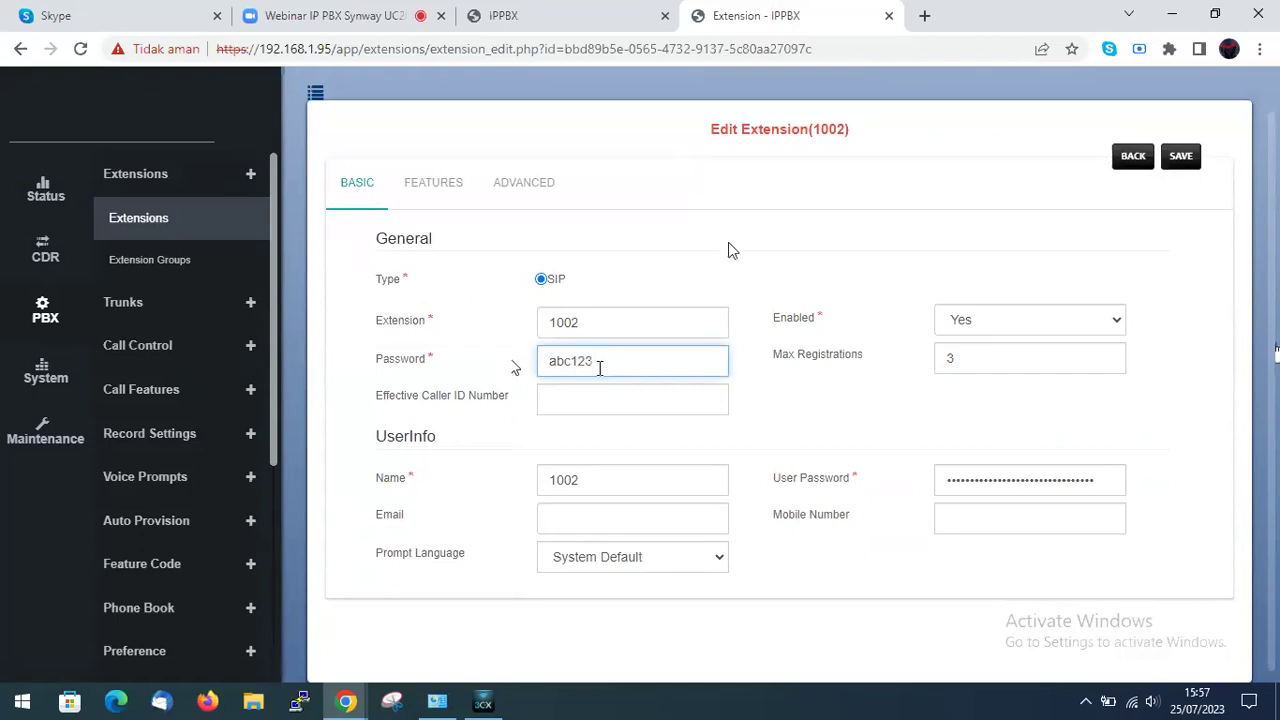
Step: Save extension 1002 and reopen its Edit Extension page
left_click(1178, 160)
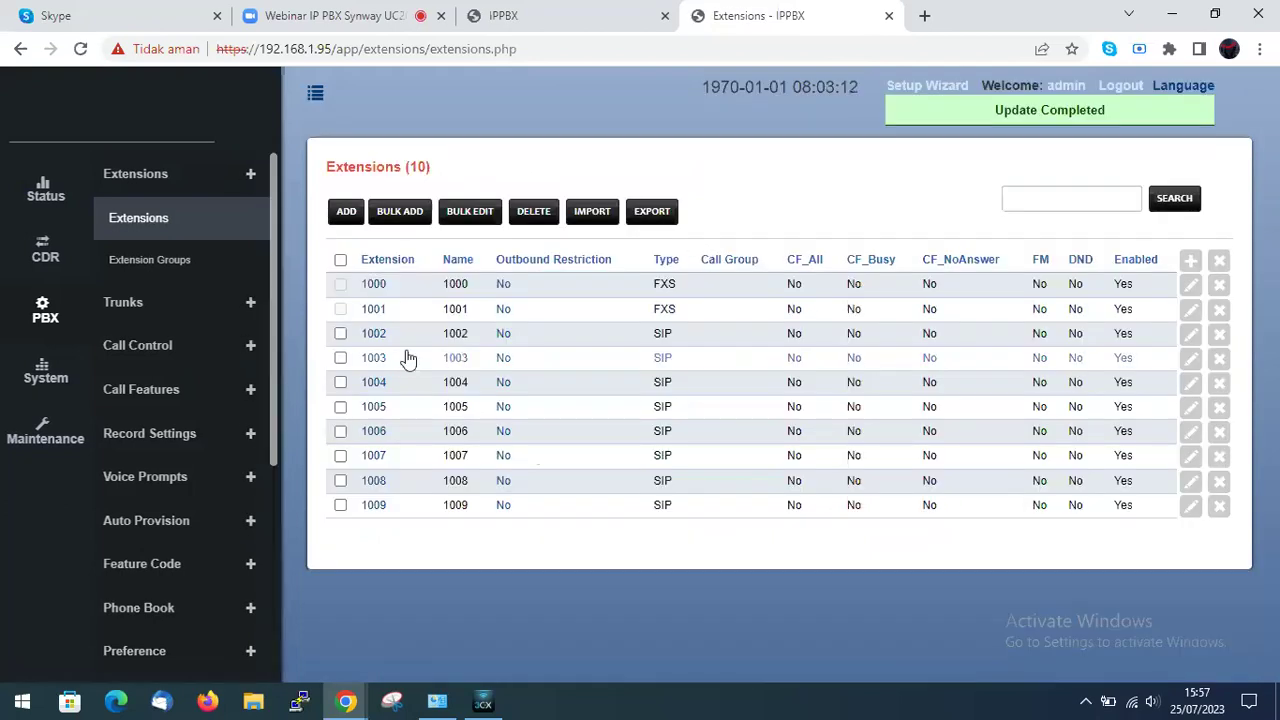
left_click(443, 339)
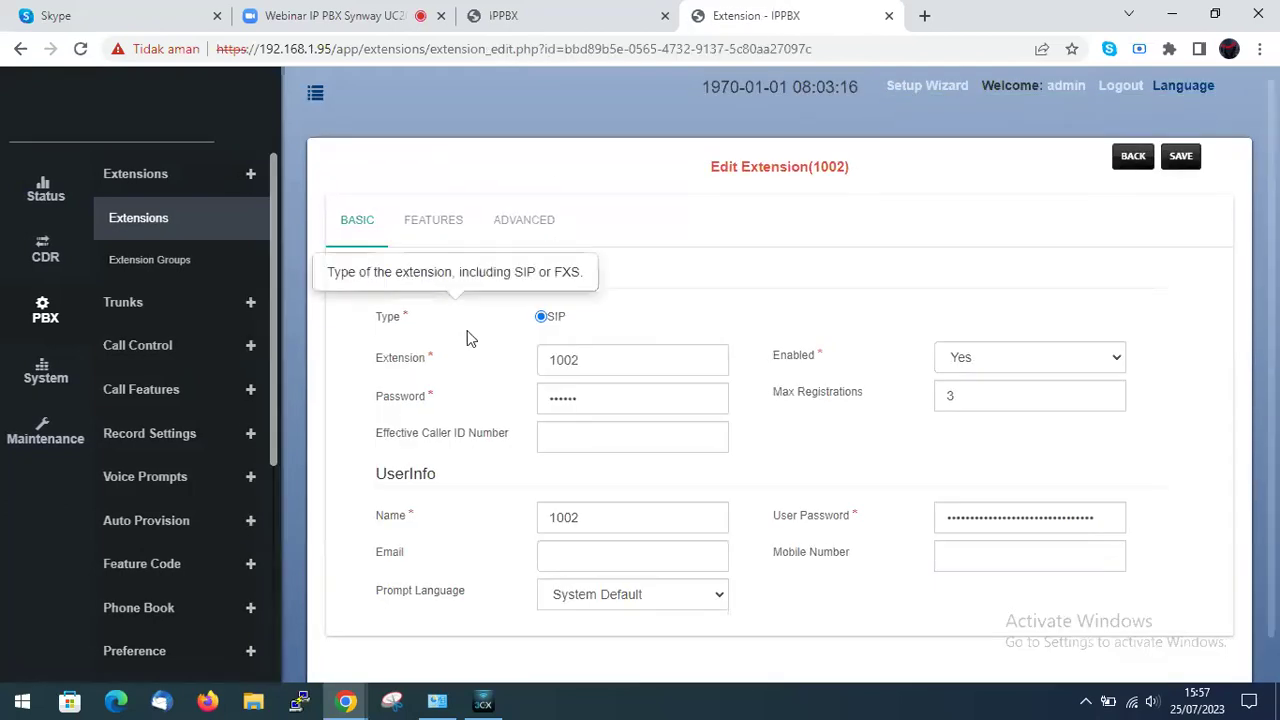
mouse_move(626, 409)
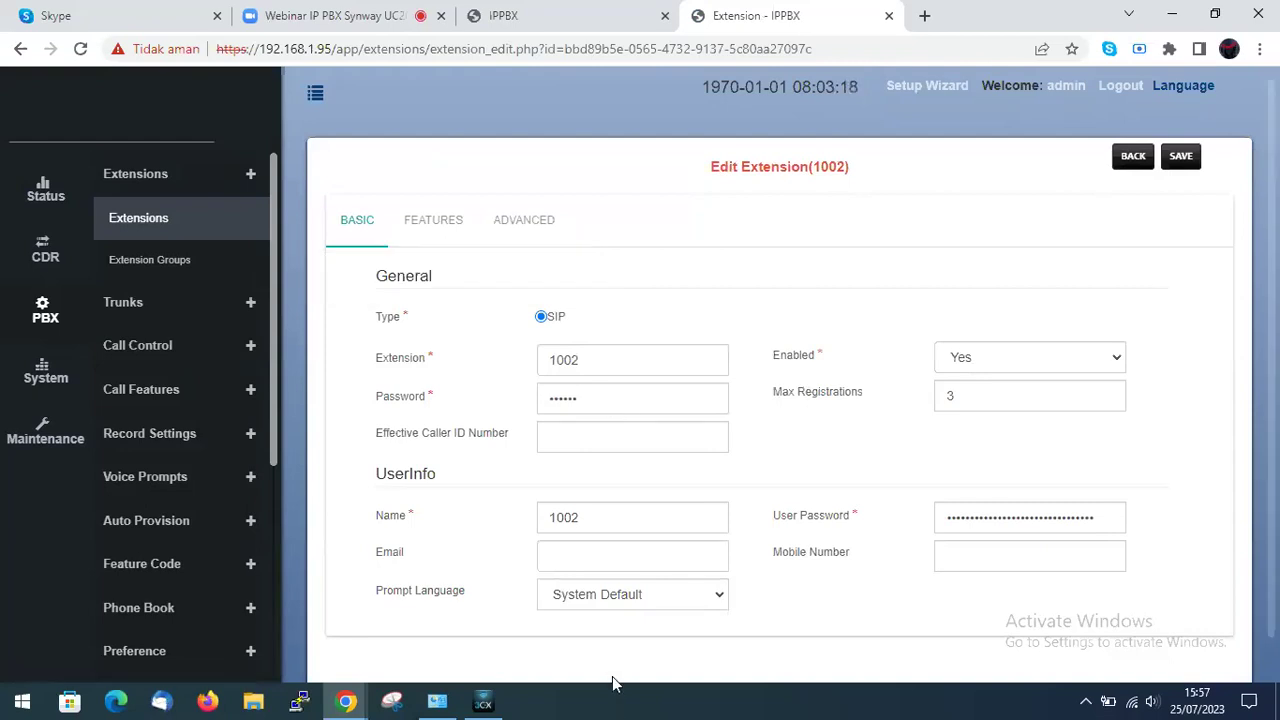
Step: Bring up 3CXPhone's SIP accounts list and start a new account
left_click(484, 704)
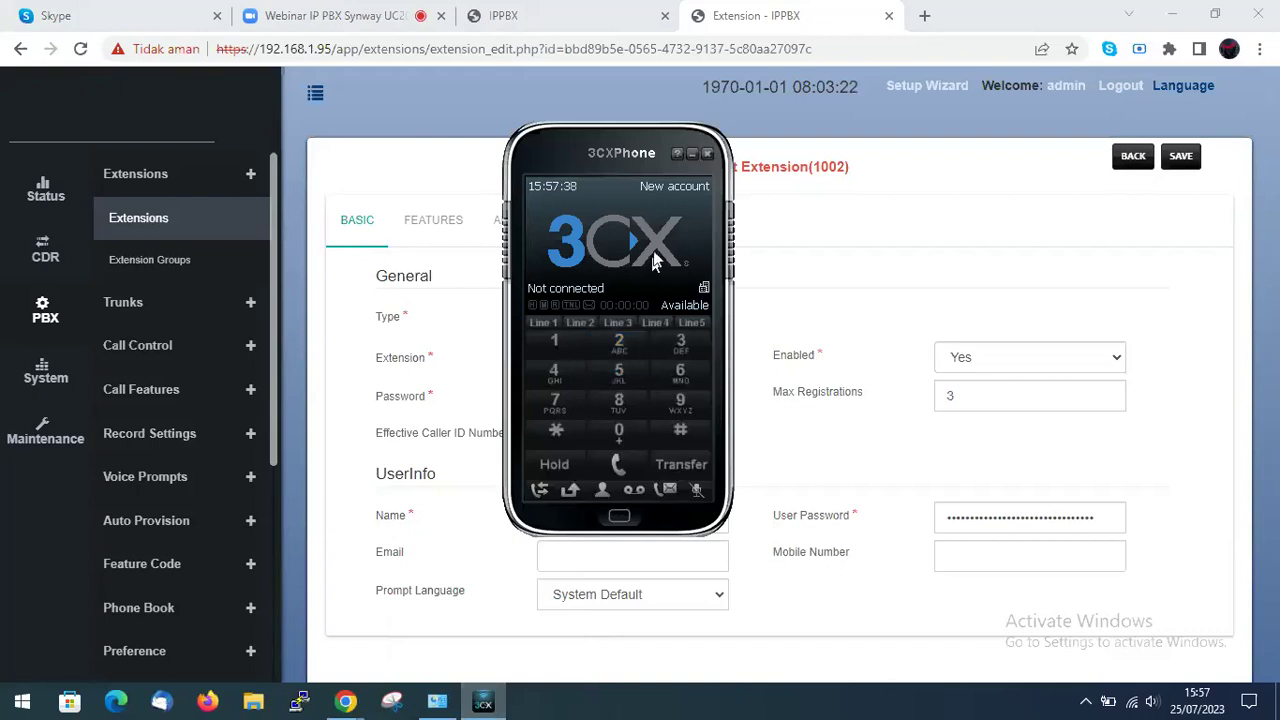
left_click(675, 190)
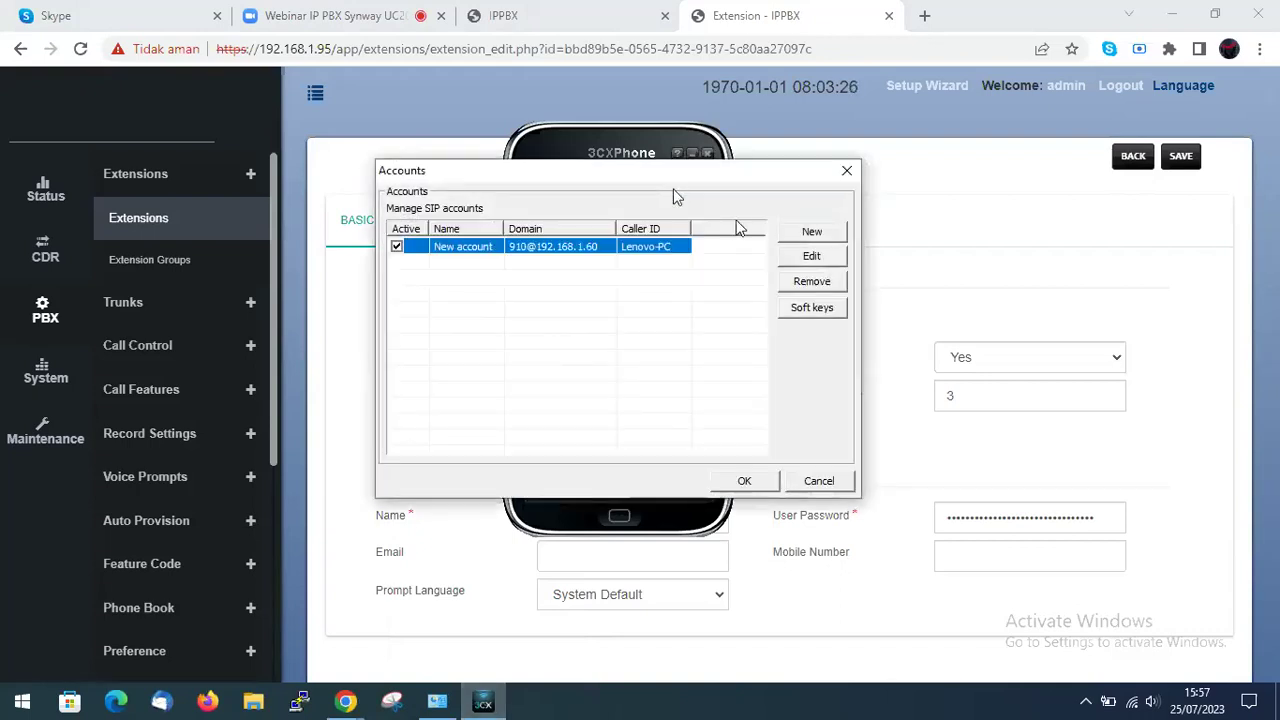
left_click(847, 170)
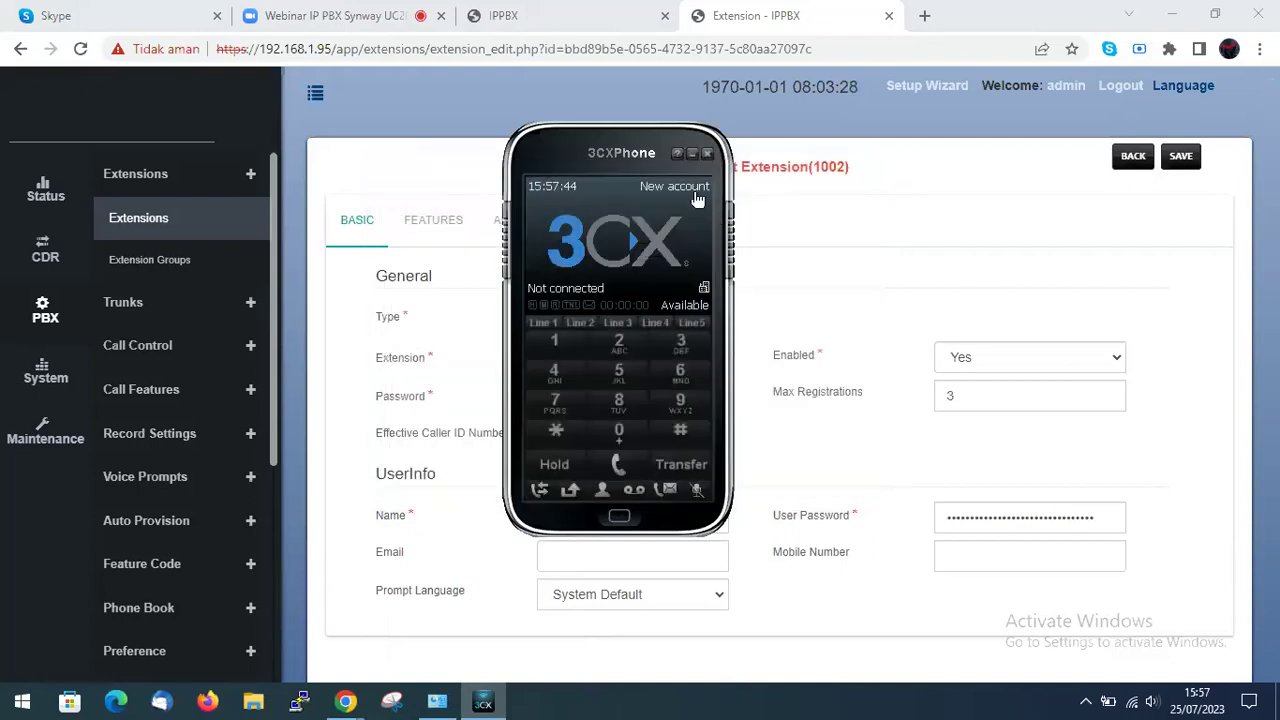
left_click(692, 194)
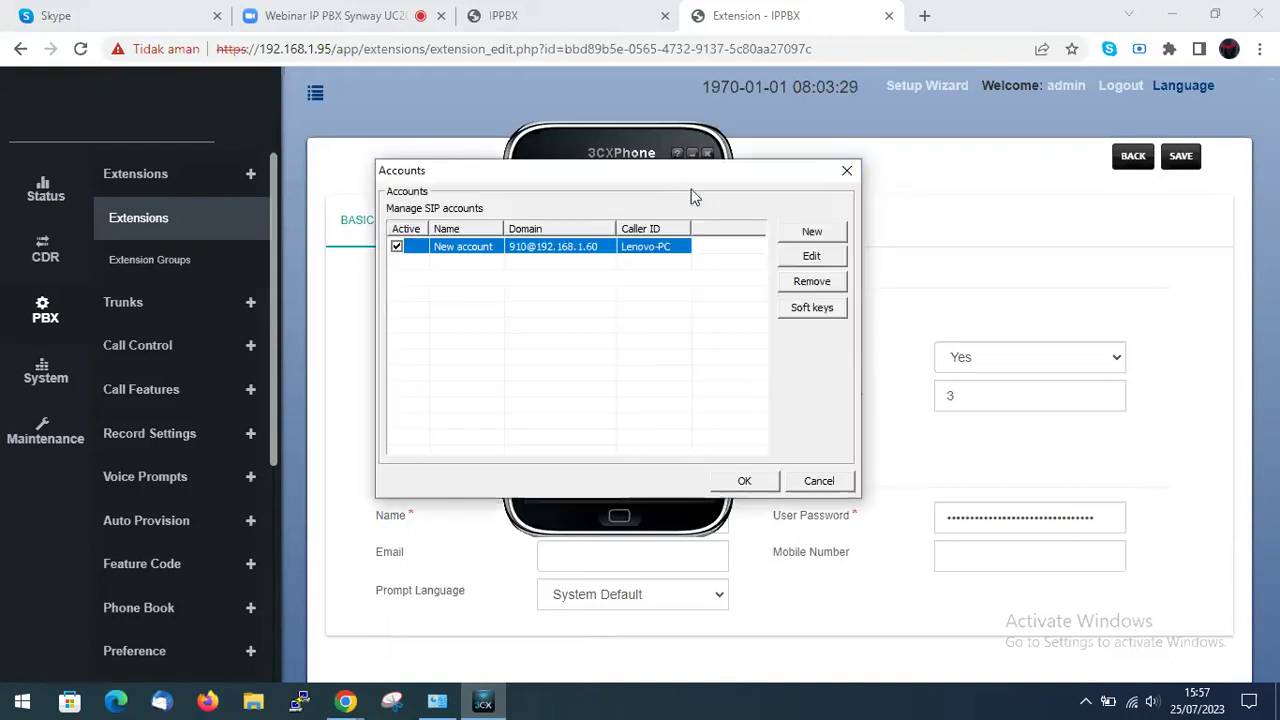
left_click(826, 237)
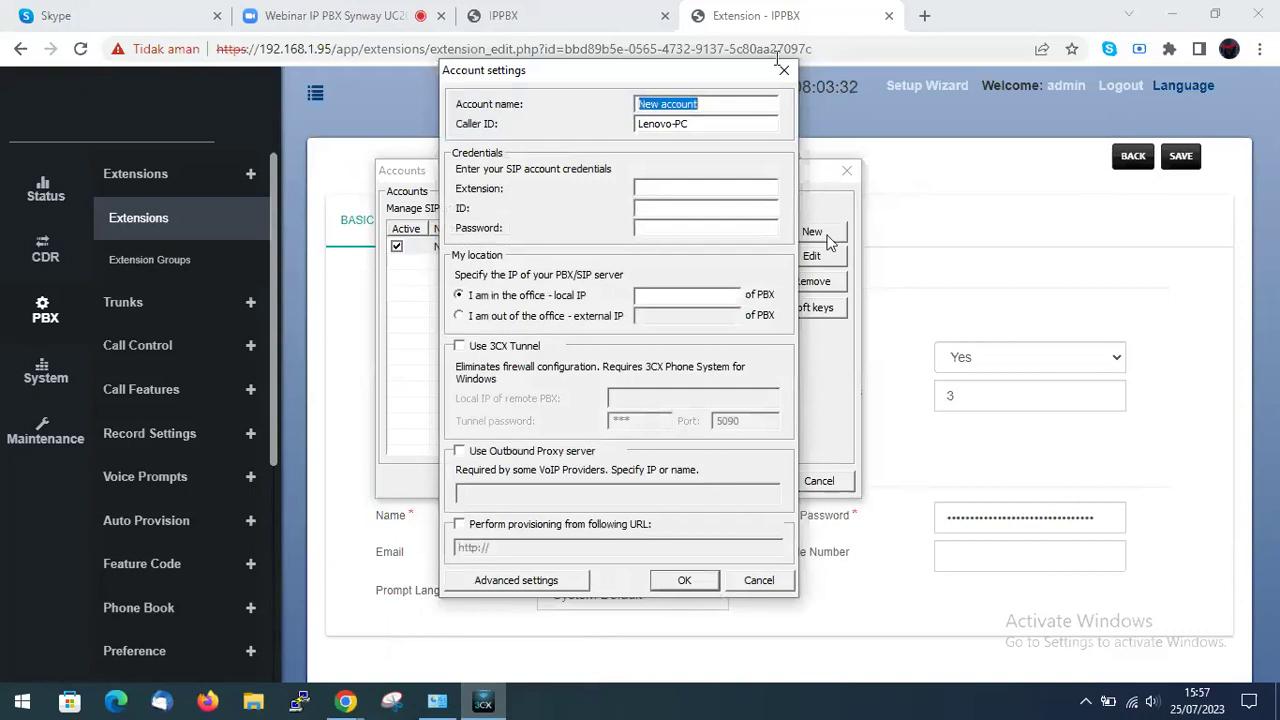
left_click(784, 70)
left_click(847, 170)
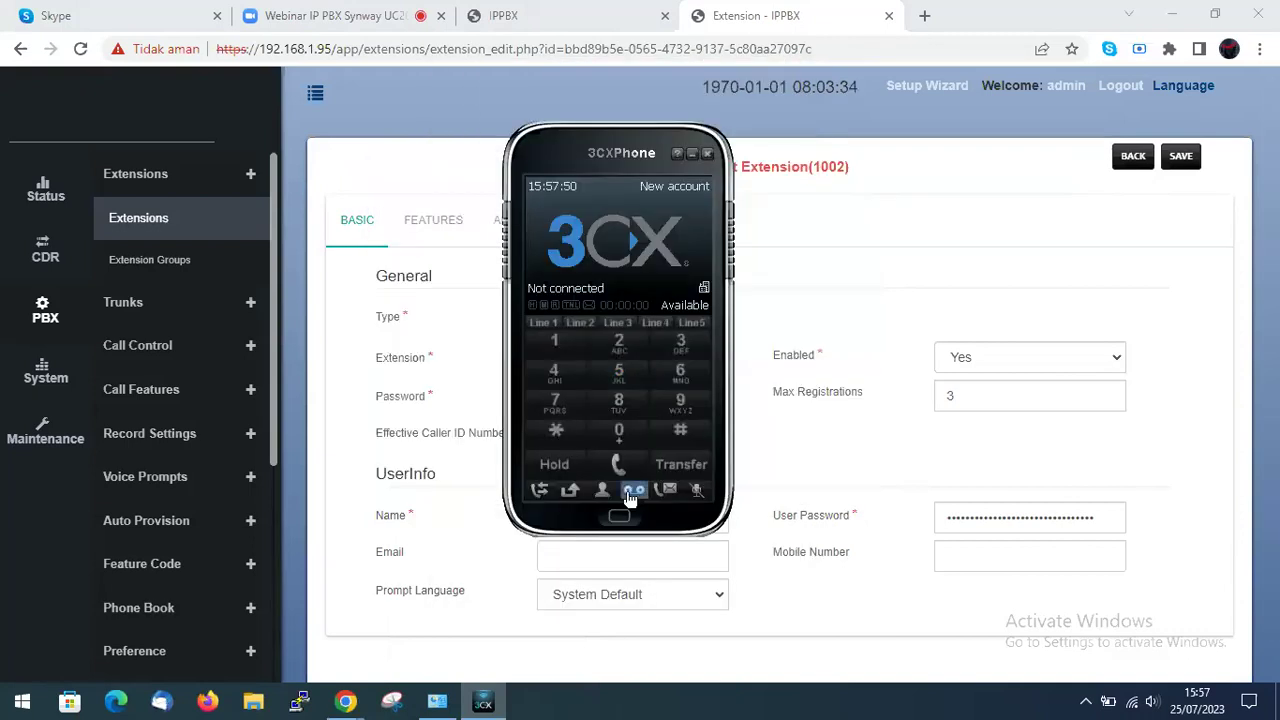
left_click(619, 516)
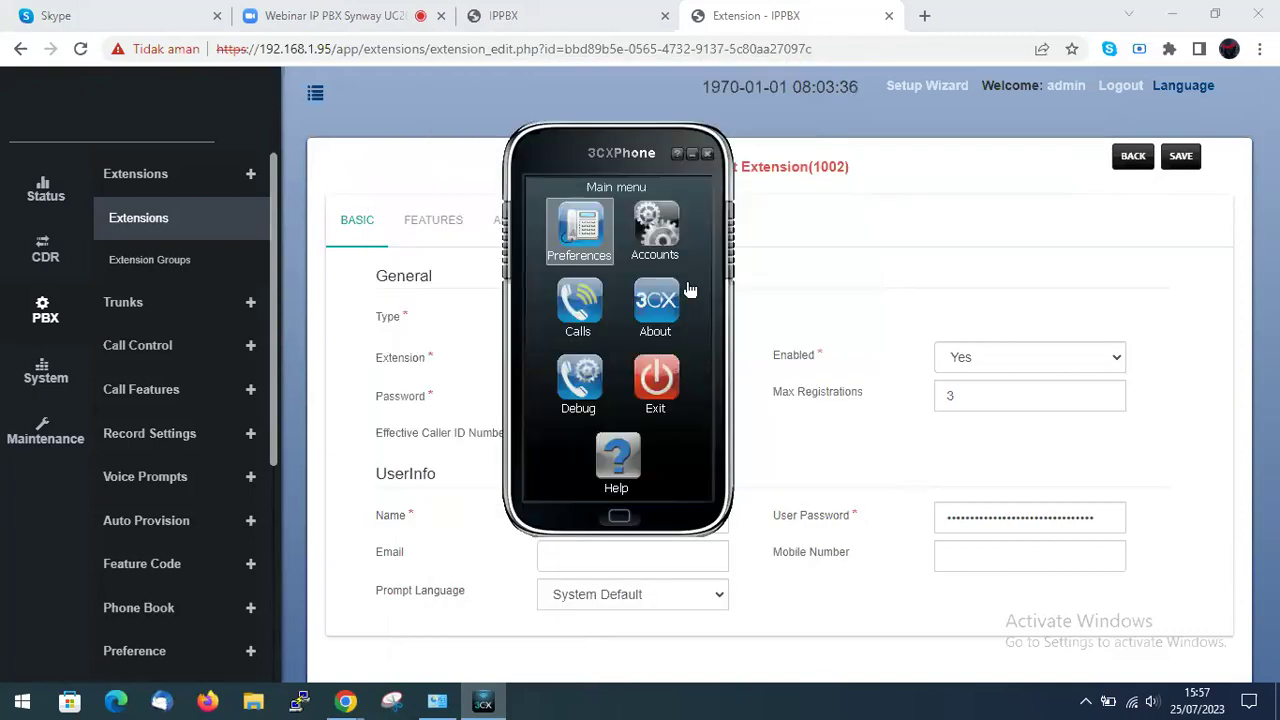
left_click(651, 222)
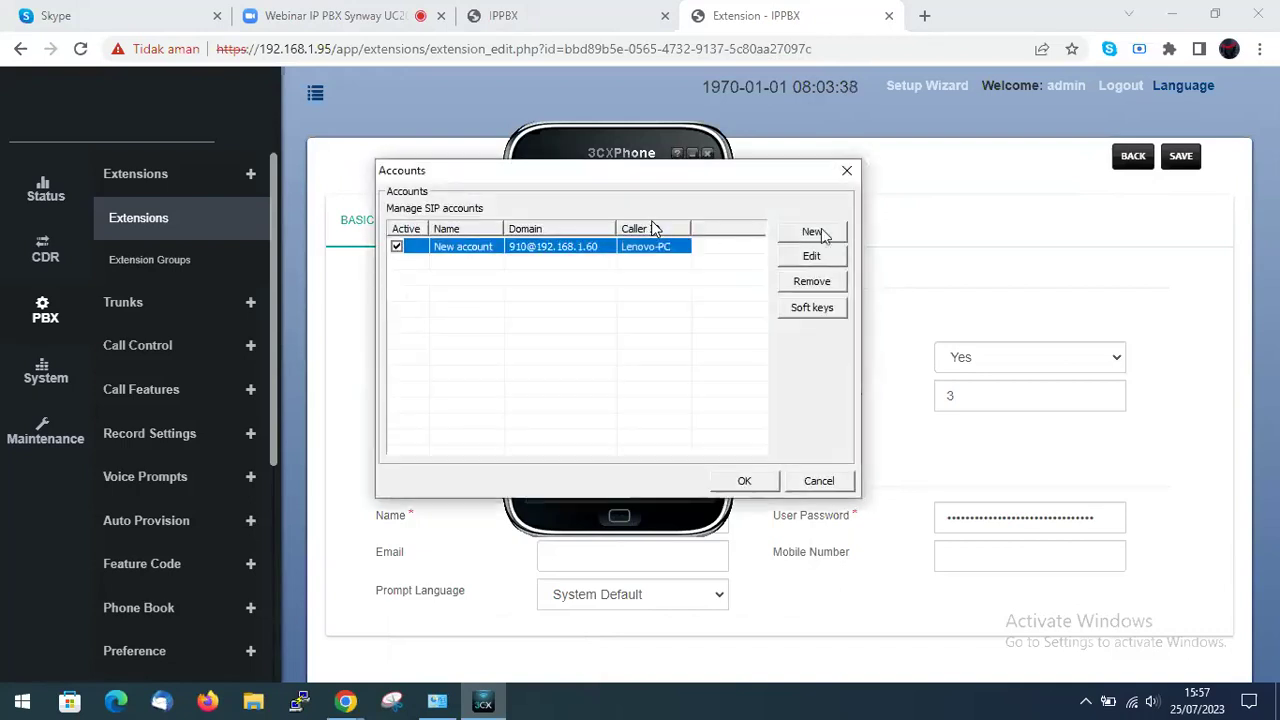
left_click(820, 231)
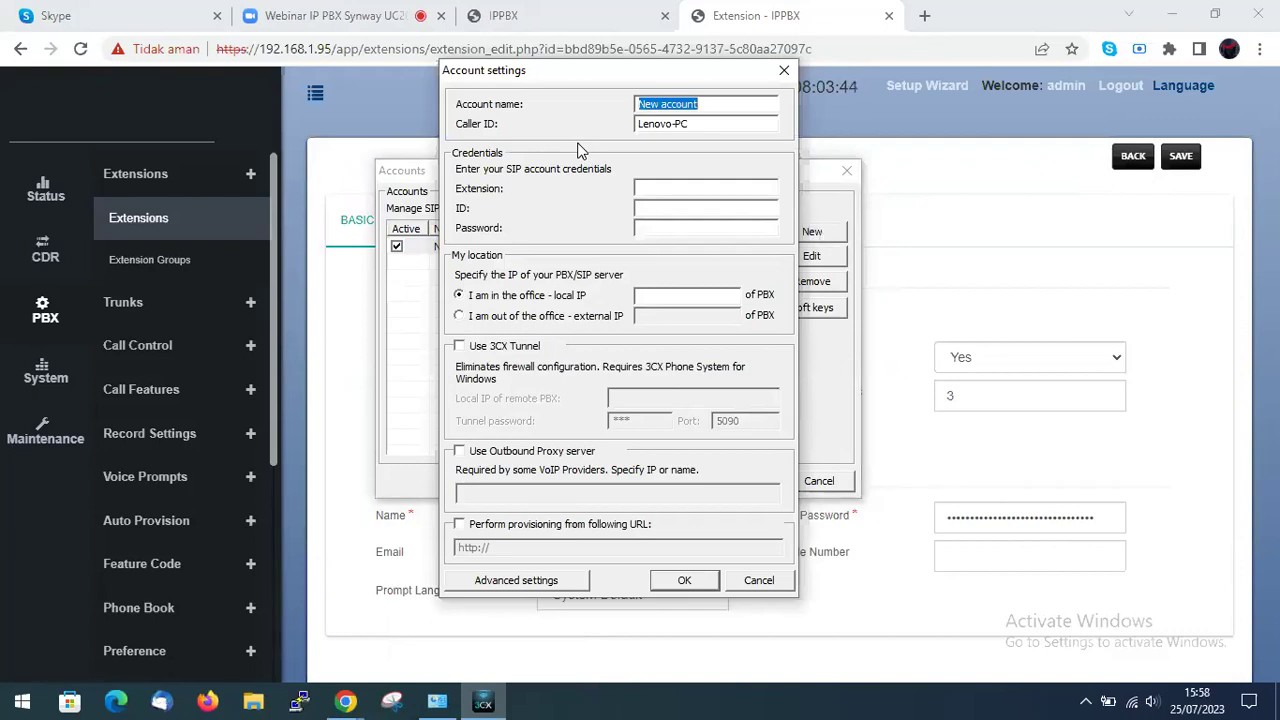
Step: Enter account name, extension and ID 1002, the password, and PBX IP 192.168.1.95, then save
type("1002")
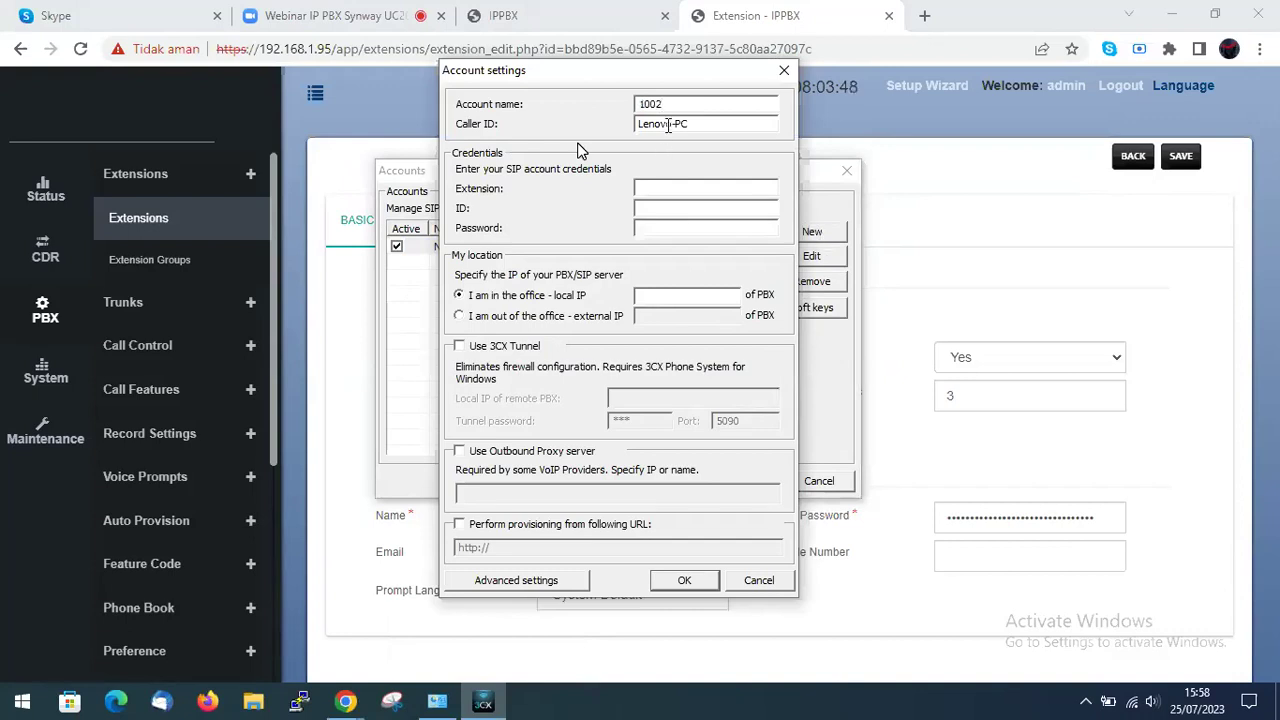
left_click(648, 186)
key("Tab")
key("Tab")
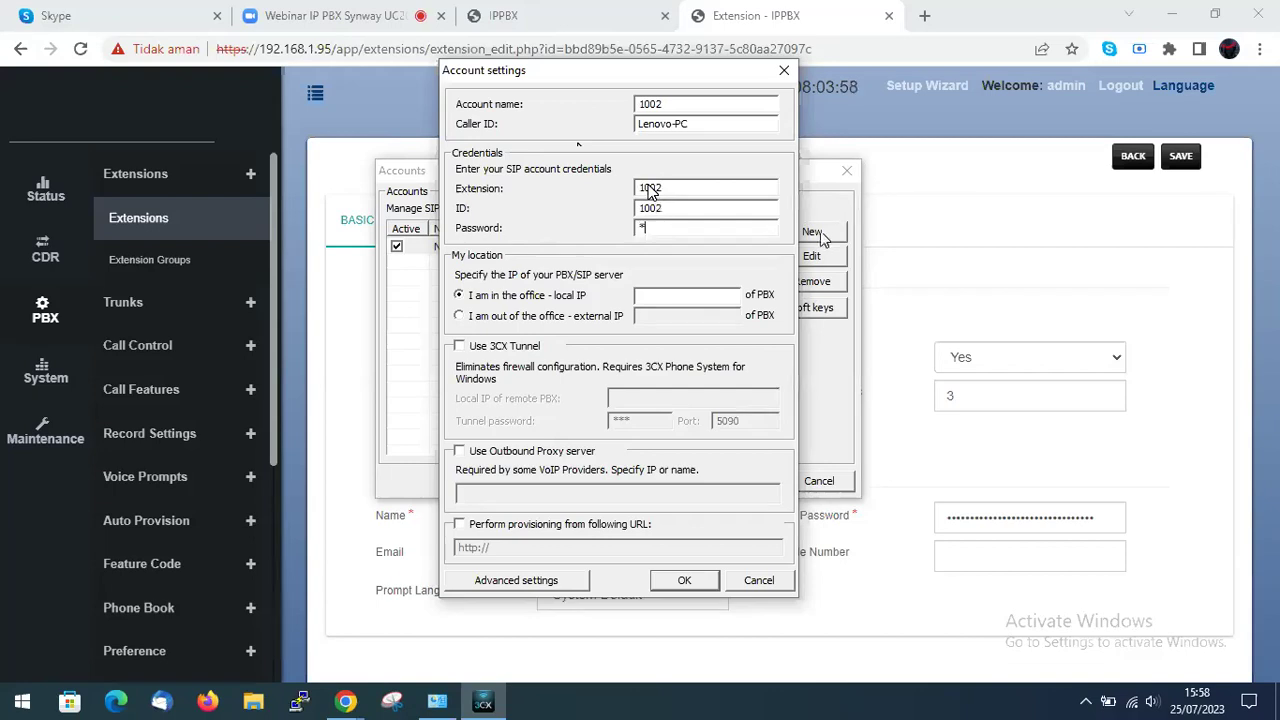
left_click(651, 294)
type("192.168.1.95")
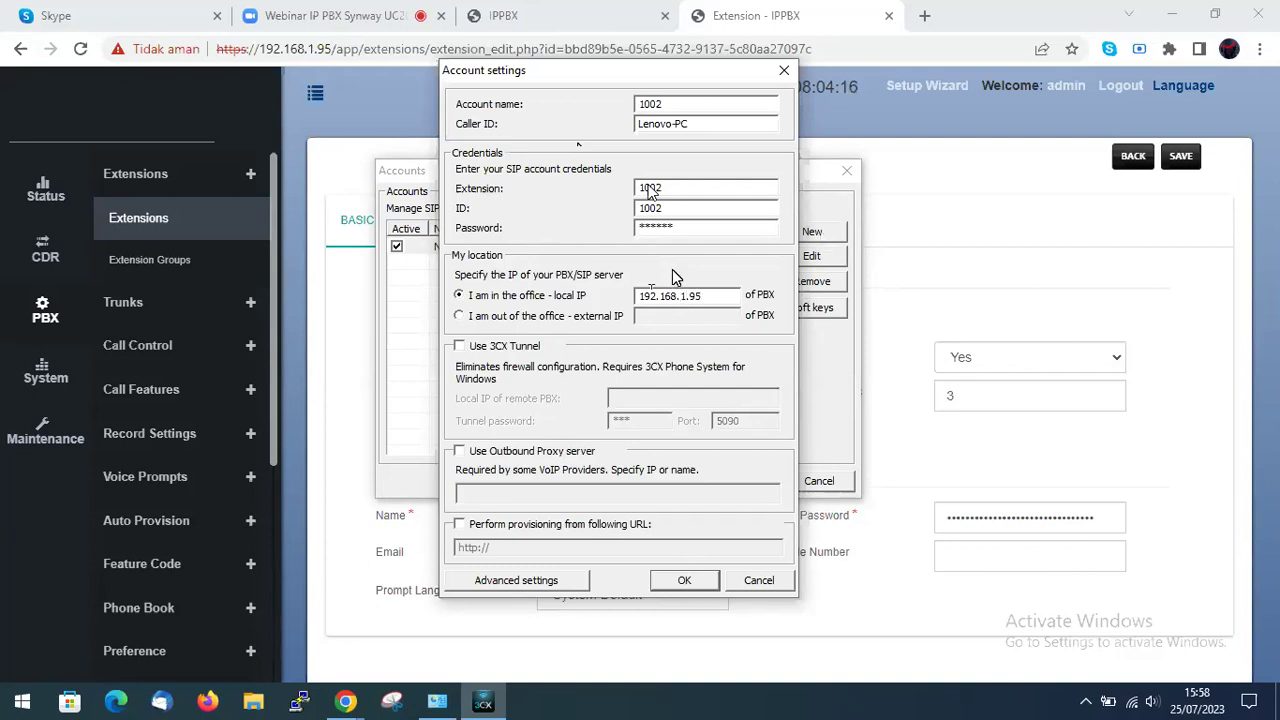
left_click(688, 583)
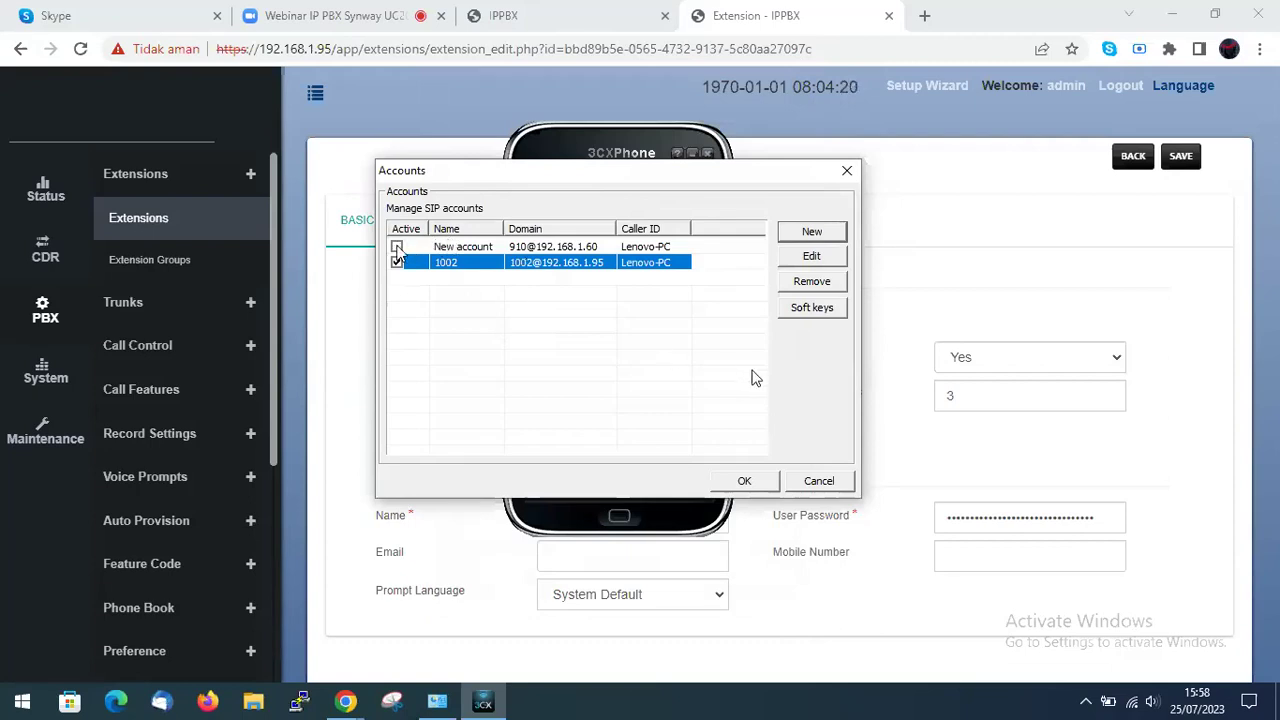
Step: Deactivate the old New account, leaving 1002 active, then reopen account 1002's settings
left_click(761, 484)
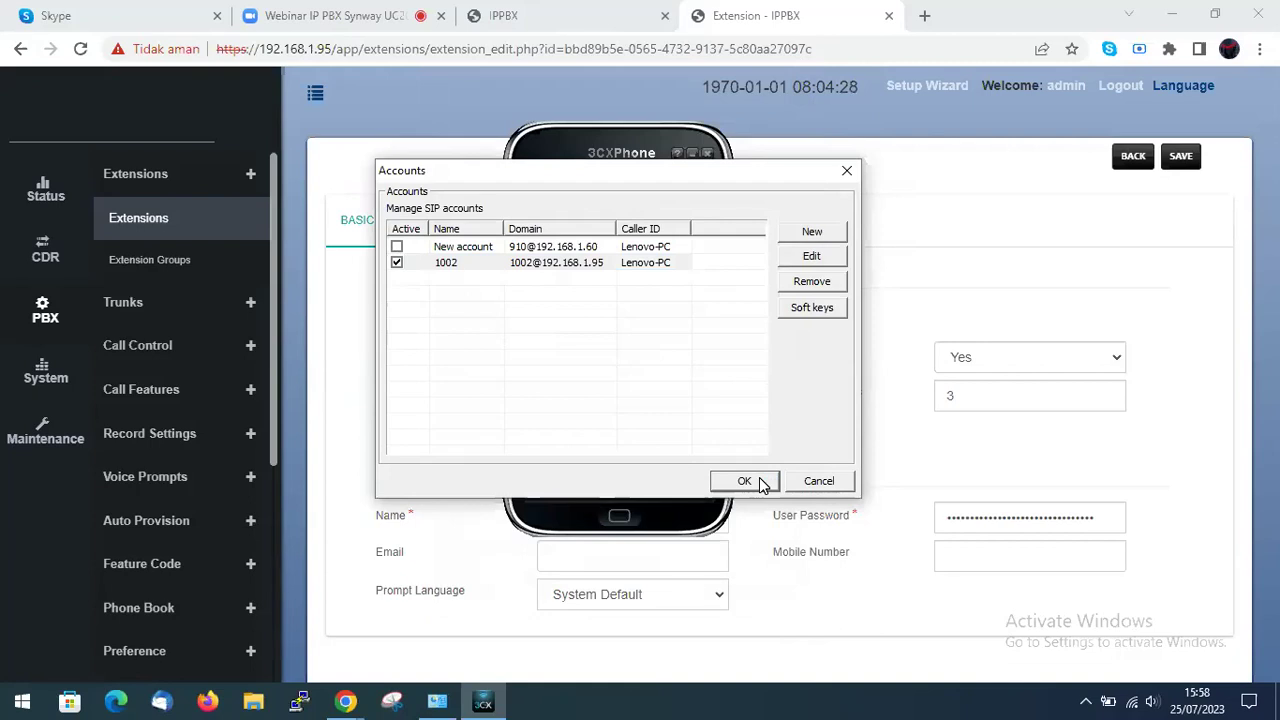
left_click(762, 483)
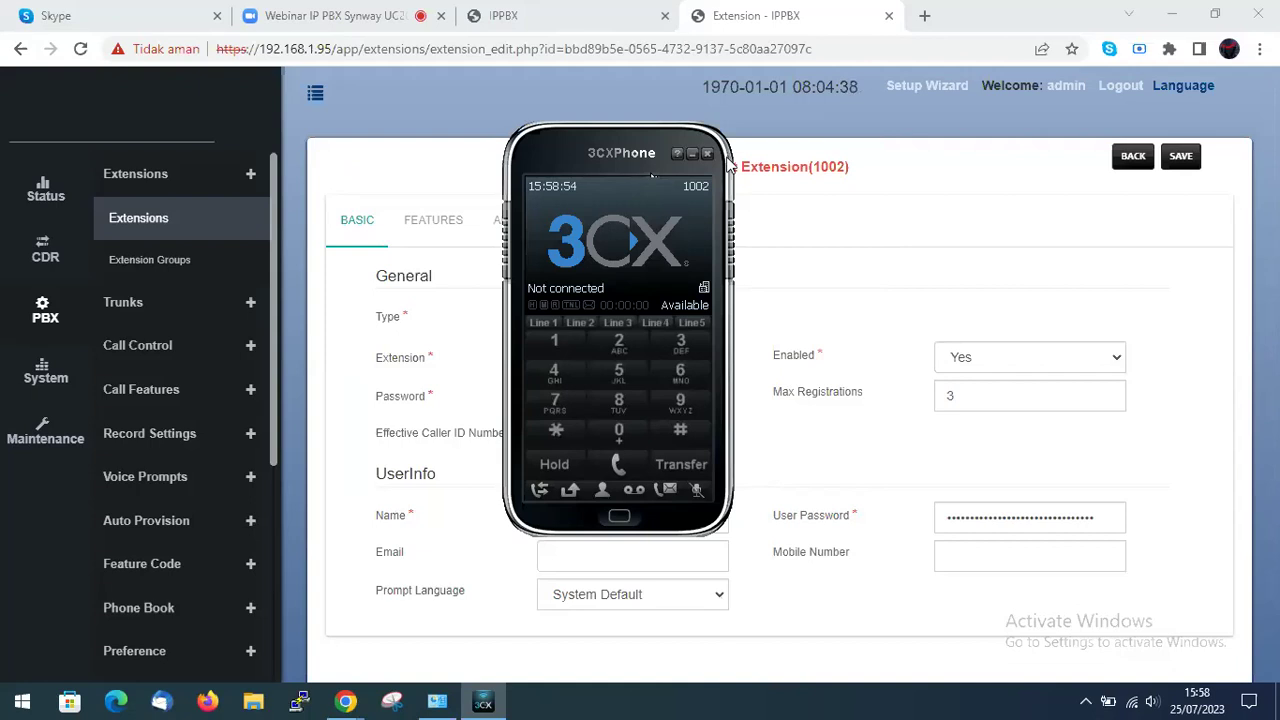
left_click_drag(645, 155, 755, 152)
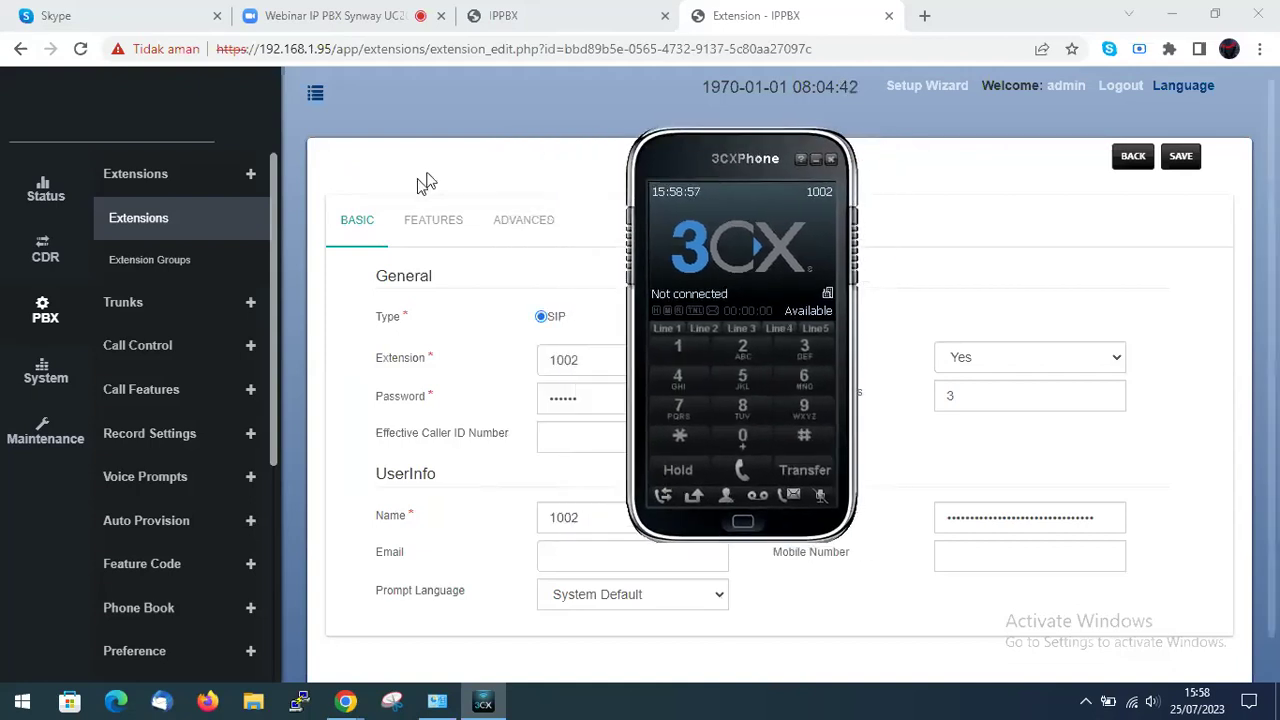
left_click(827, 190)
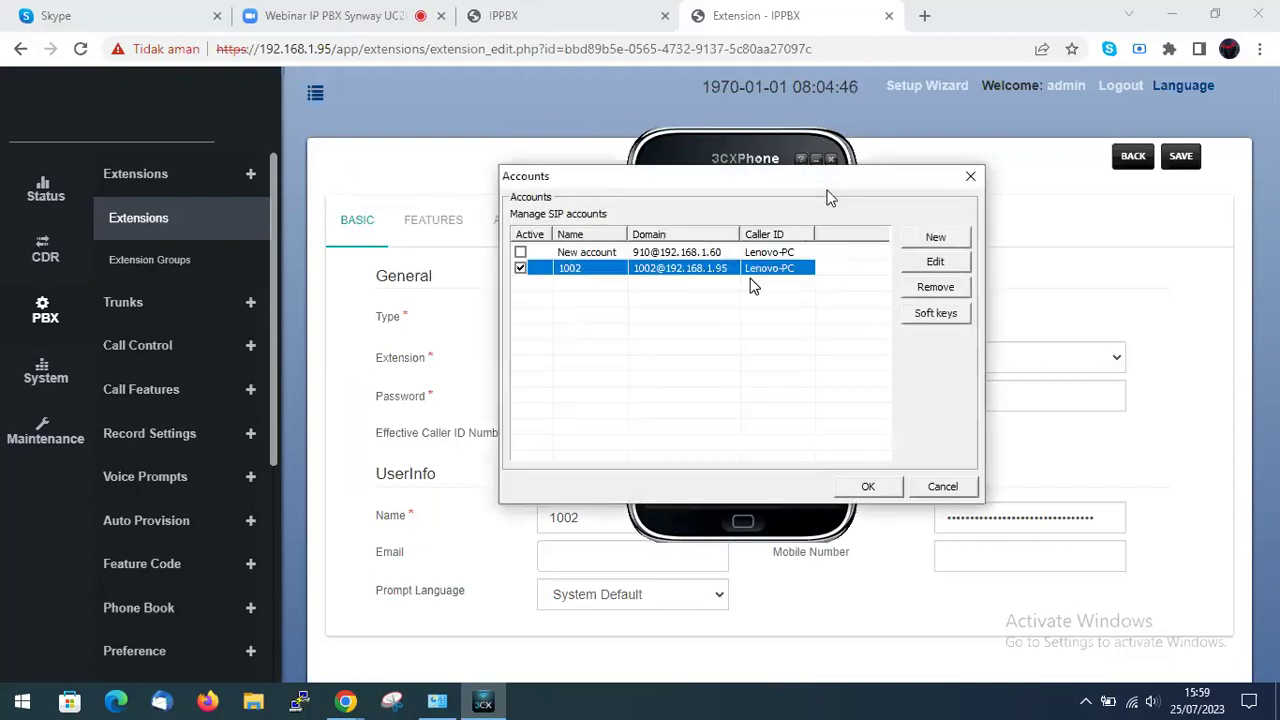
left_click(933, 262)
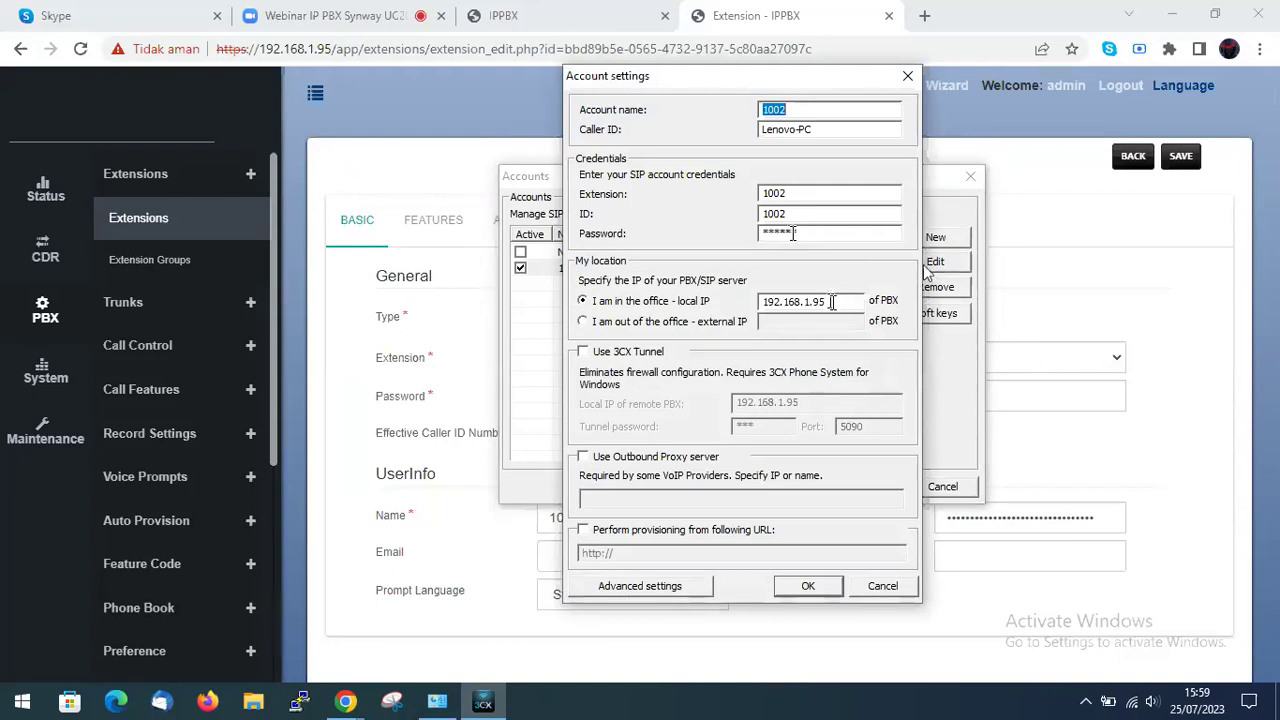
Step: Bring Chrome's Edit Extension(1002) page forward and scroll to its SIP password
left_click(1018, 244)
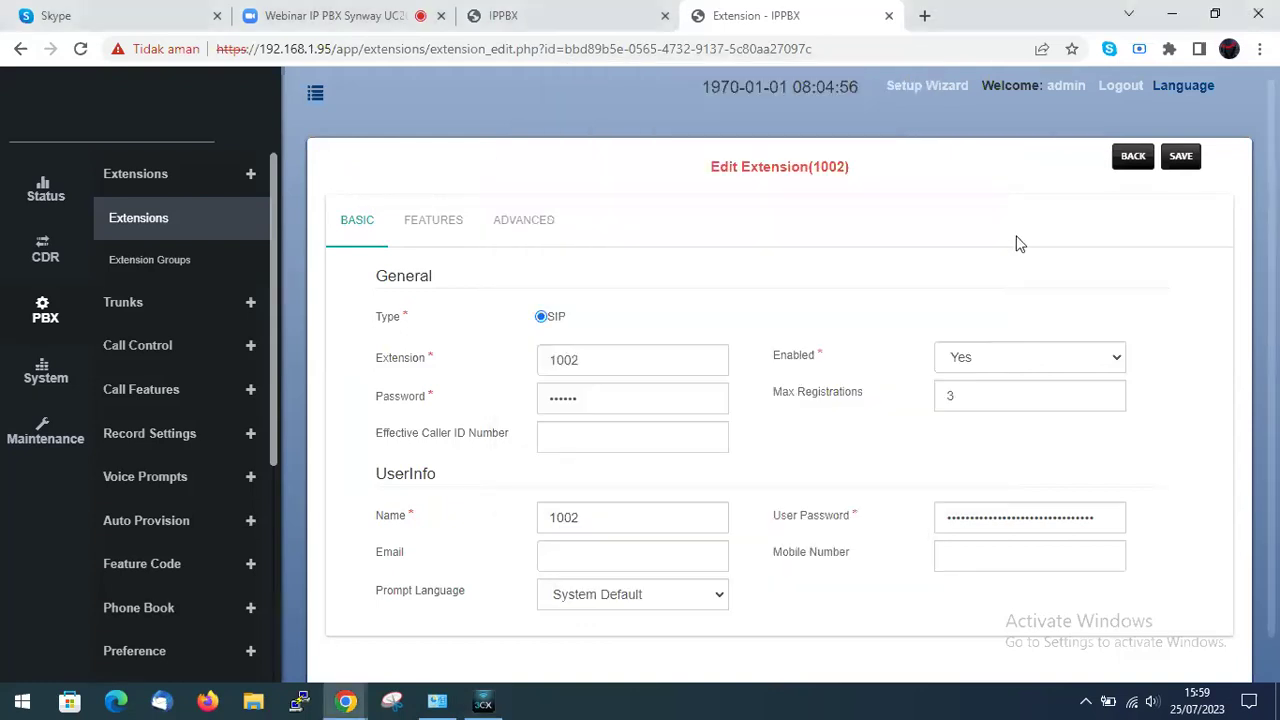
scroll(870, 390, "down", 1)
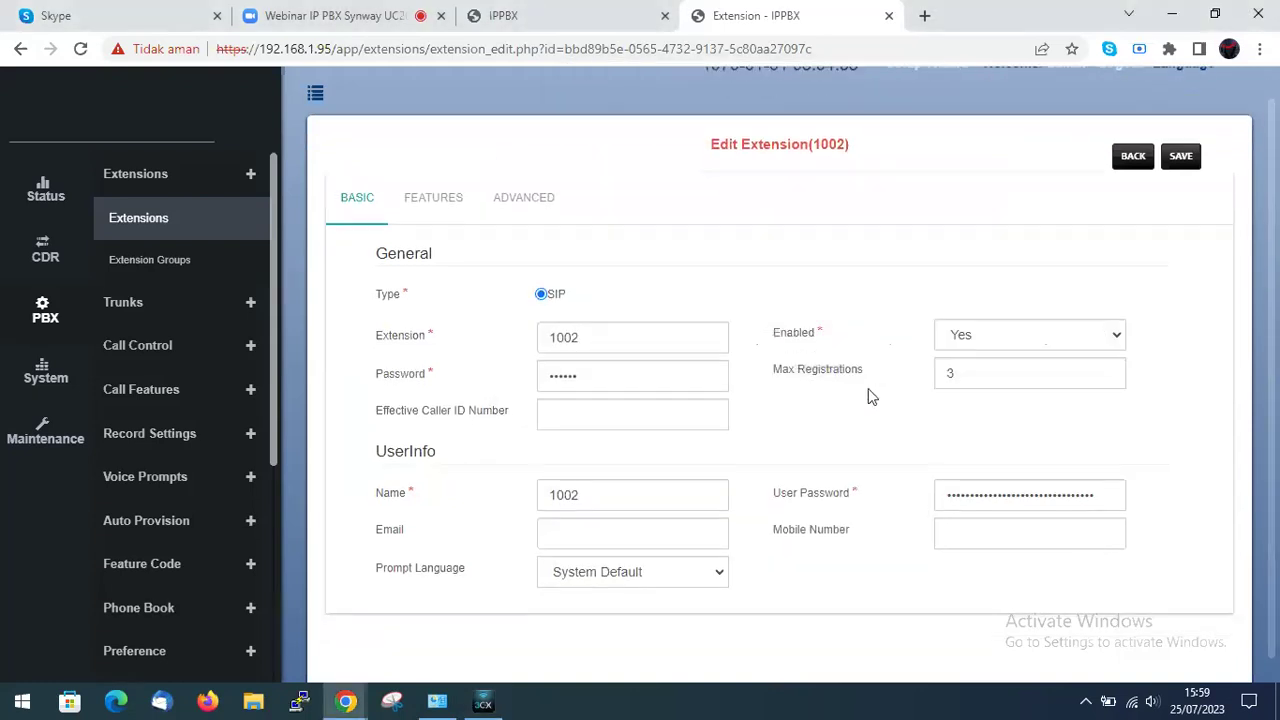
mouse_move(418, 358)
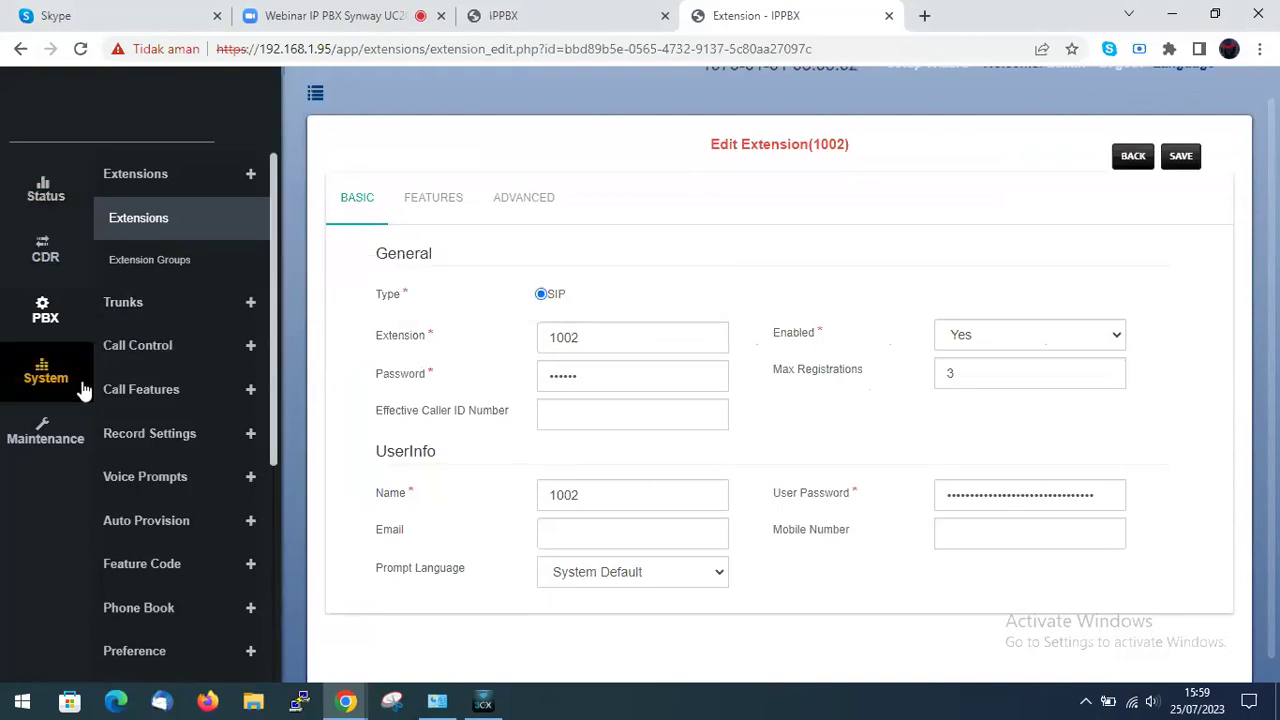
Step: Open PBX Status > PBX Monitor in a new tab, then return to the 1002 page
left_click(80, 222)
left_click(118, 222)
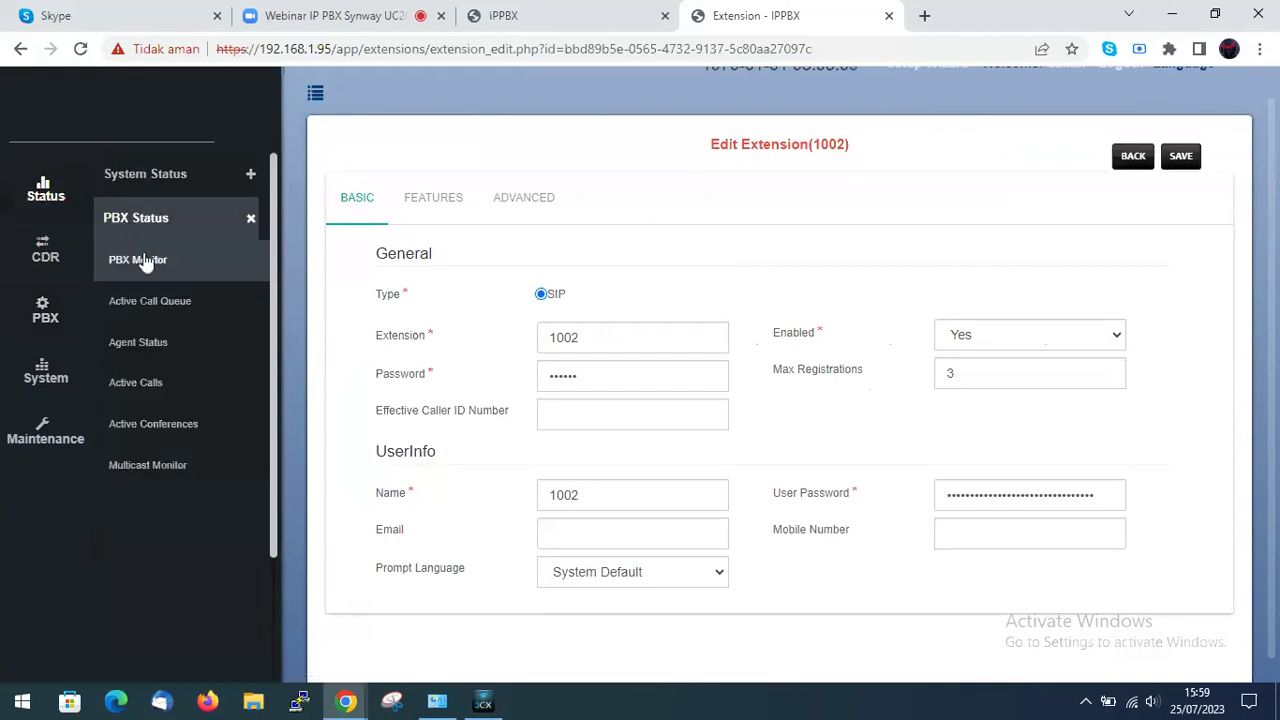
middle_click(146, 263)
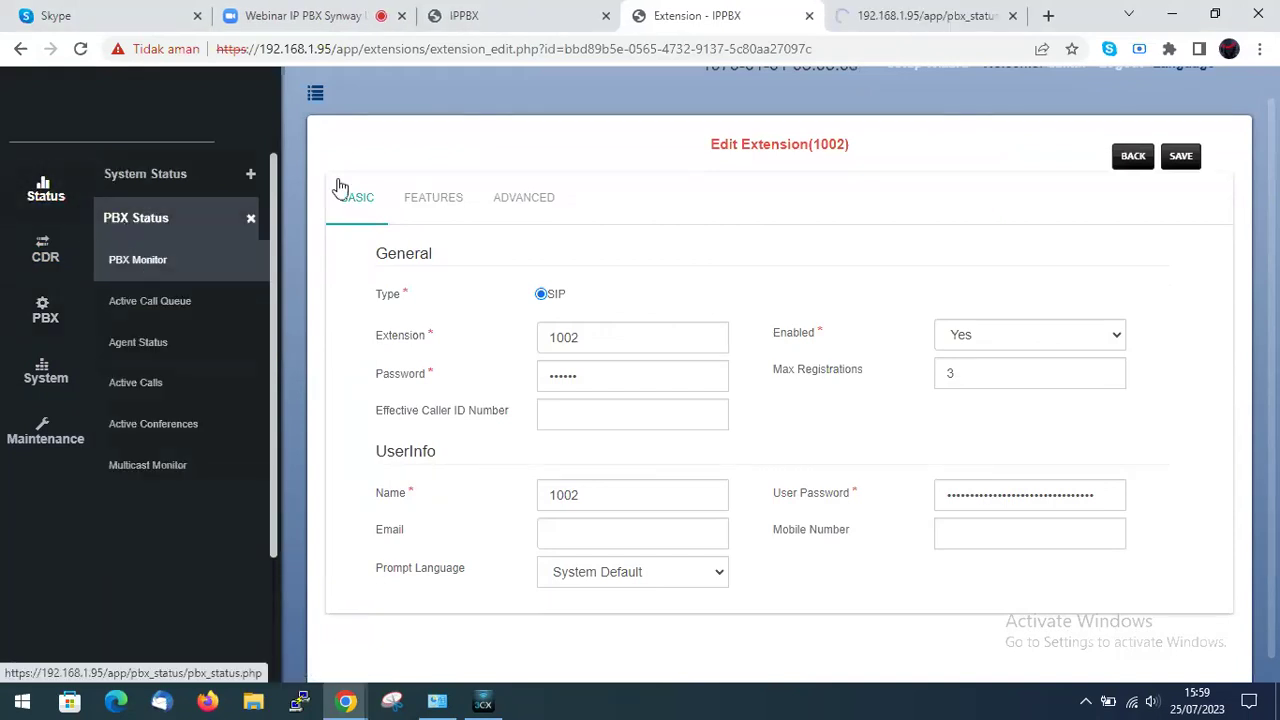
left_click(890, 12)
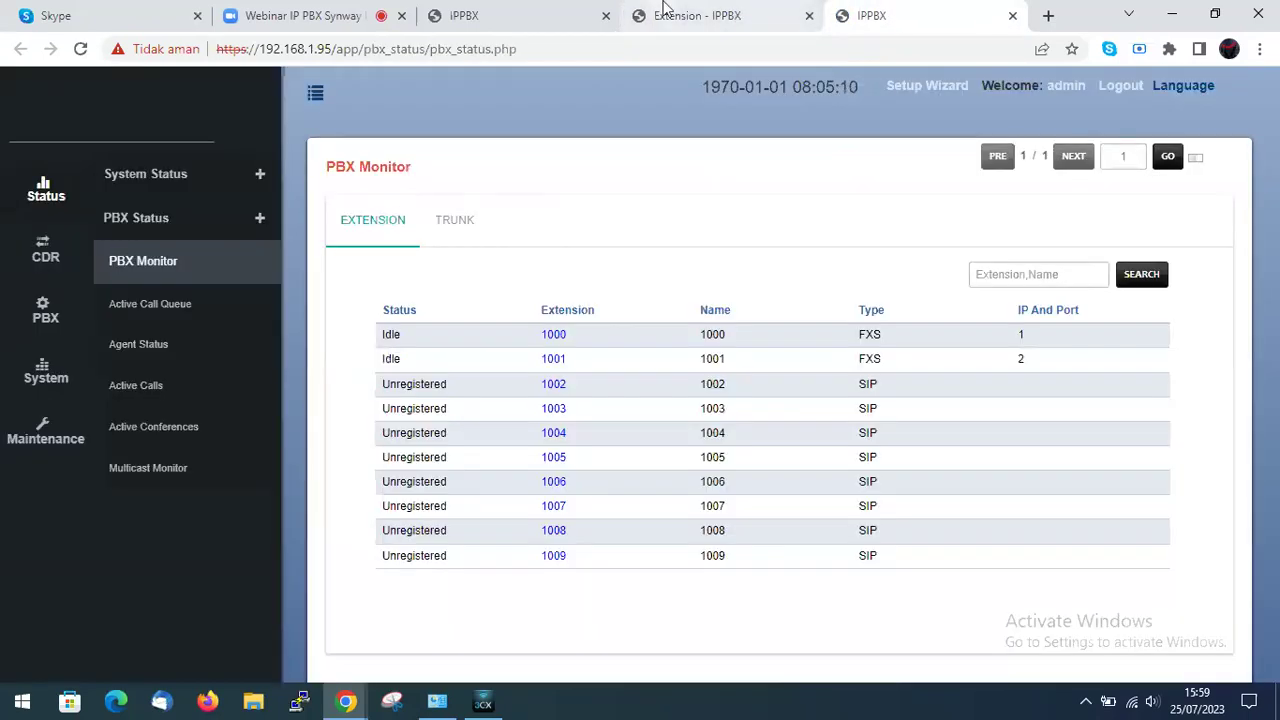
left_click(662, 12)
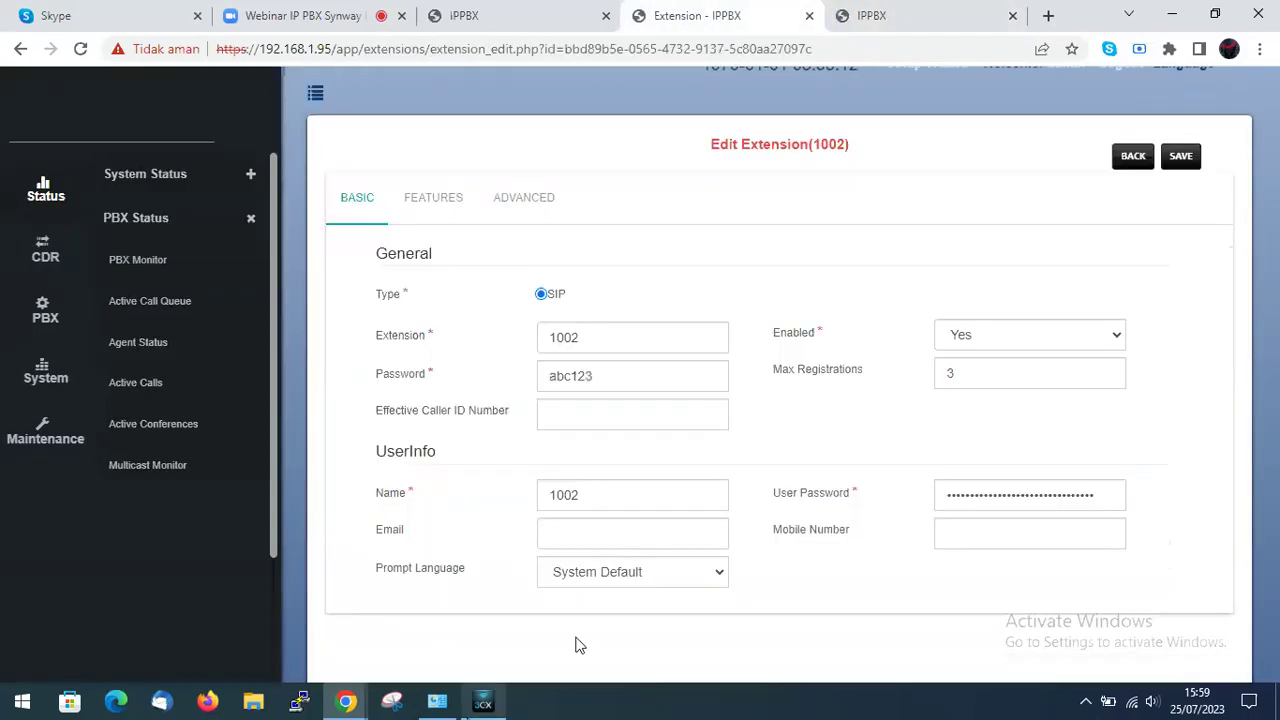
Step: Bring 3CXPhone's 1002 account settings back to the front
mouse_move(490, 706)
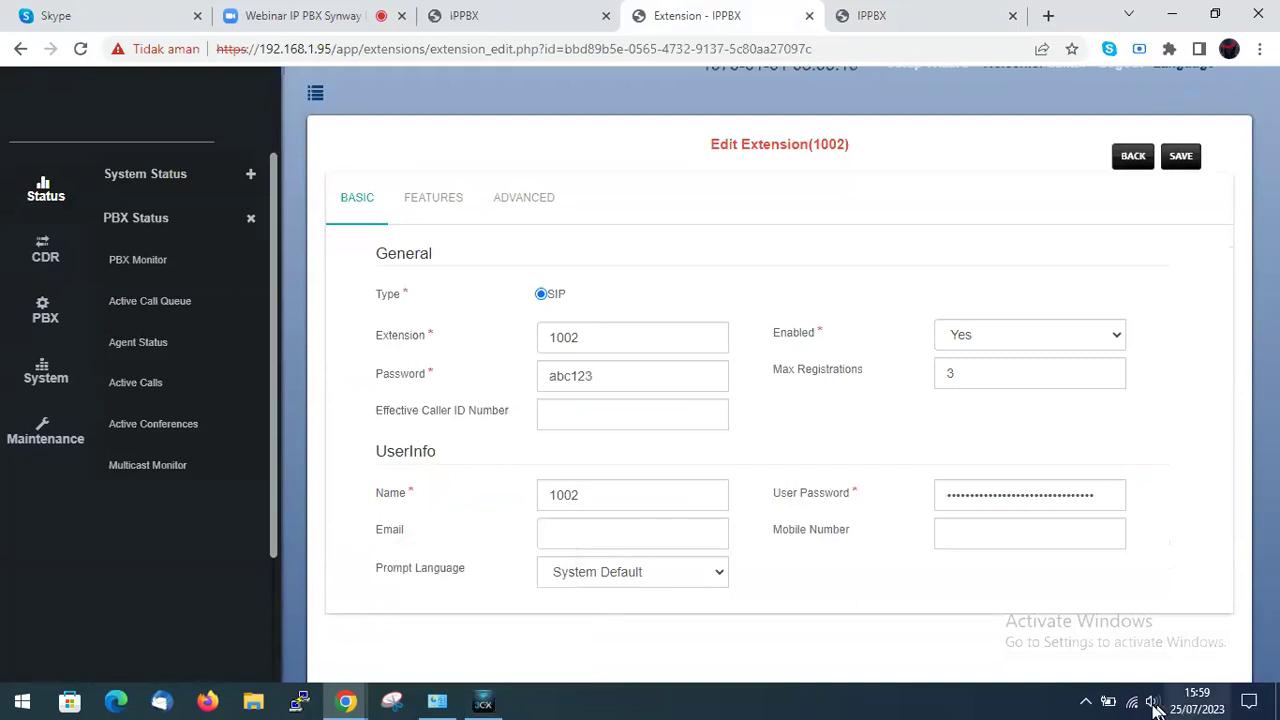
mouse_move(1137, 708)
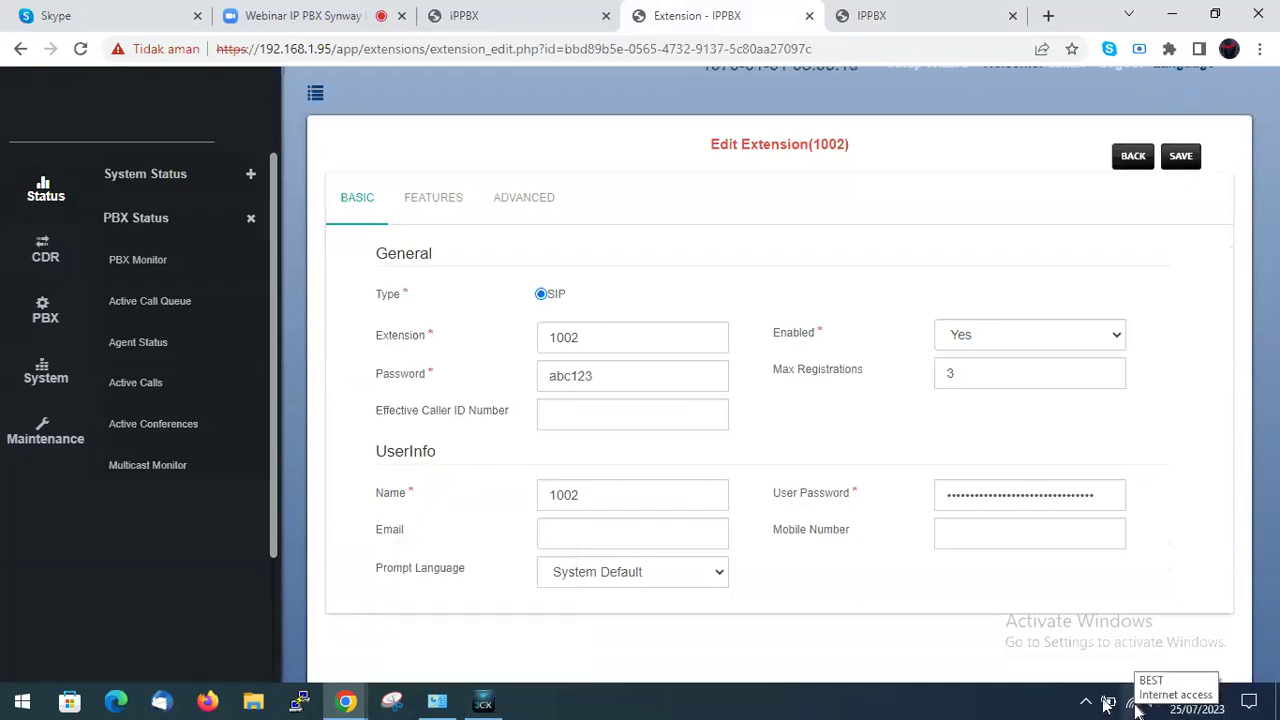
left_click(489, 704)
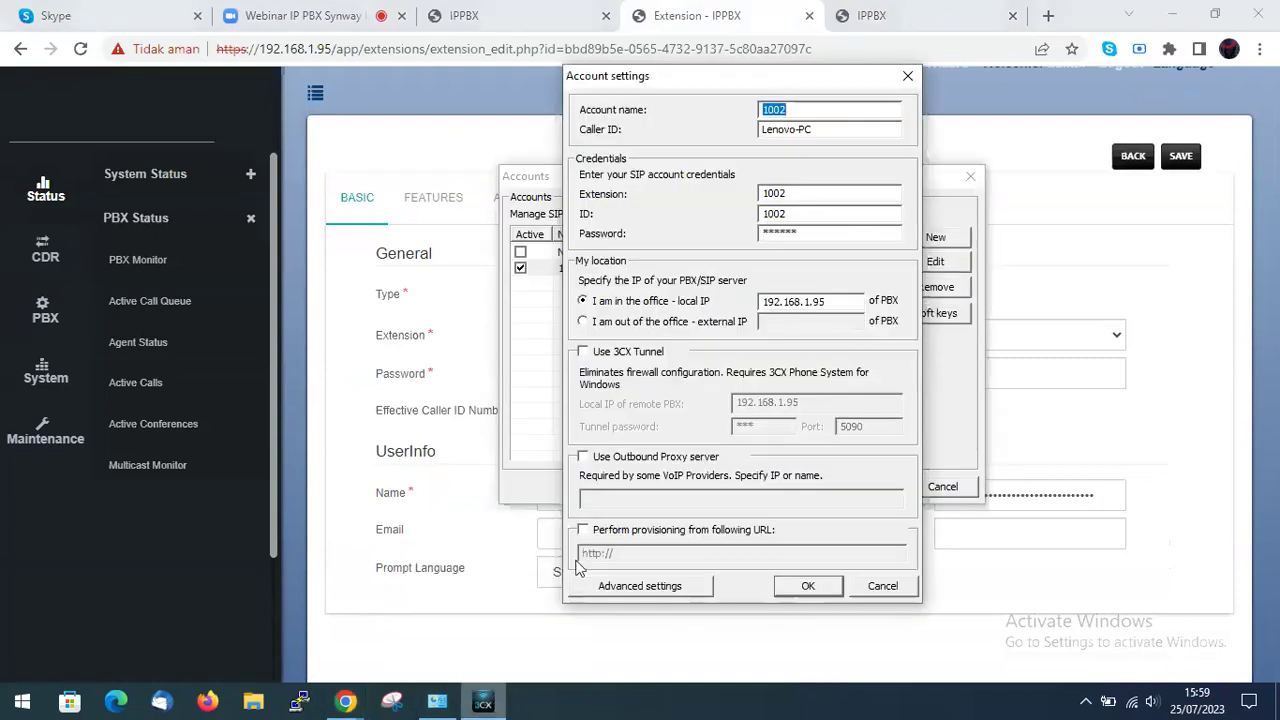
Step: Append port 5060 to the PBX address, change Caller ID from Lenovo-PC to 1002, and save
left_click(793, 234)
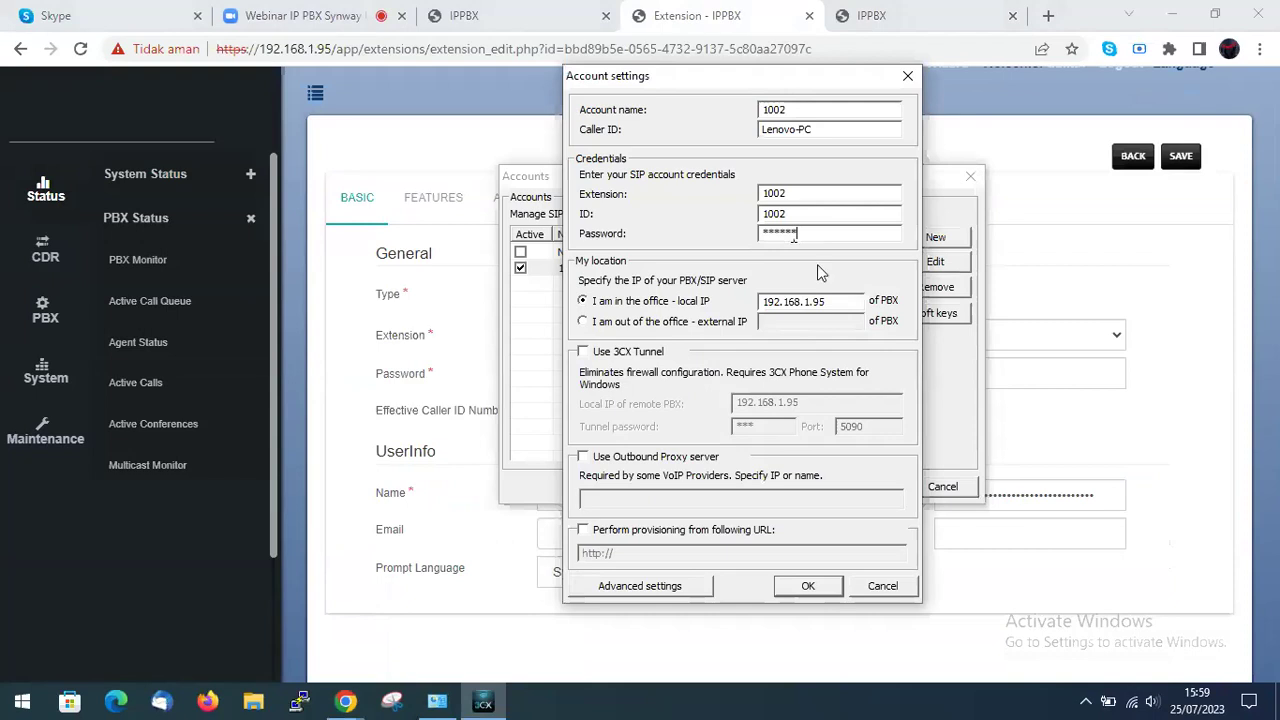
left_click(830, 301)
type(":5060")
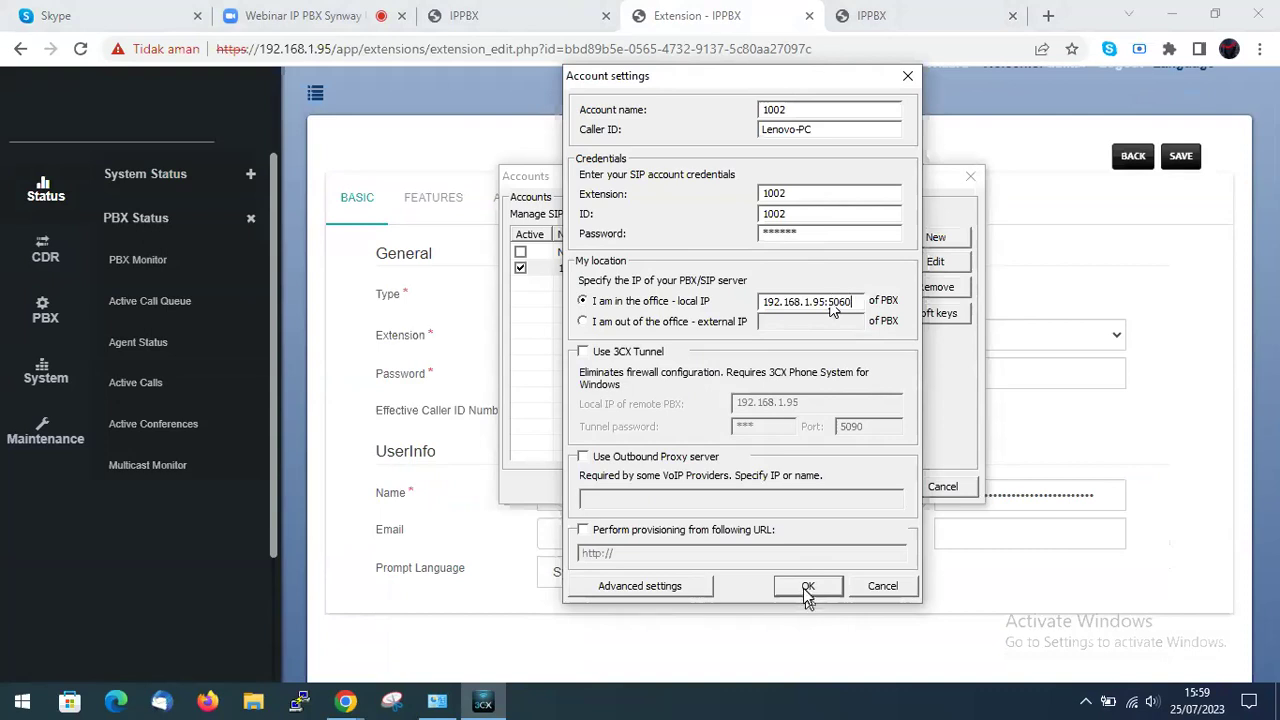
left_click(805, 128)
left_click_drag(820, 128, 748, 137)
type("1002")
left_click(810, 588)
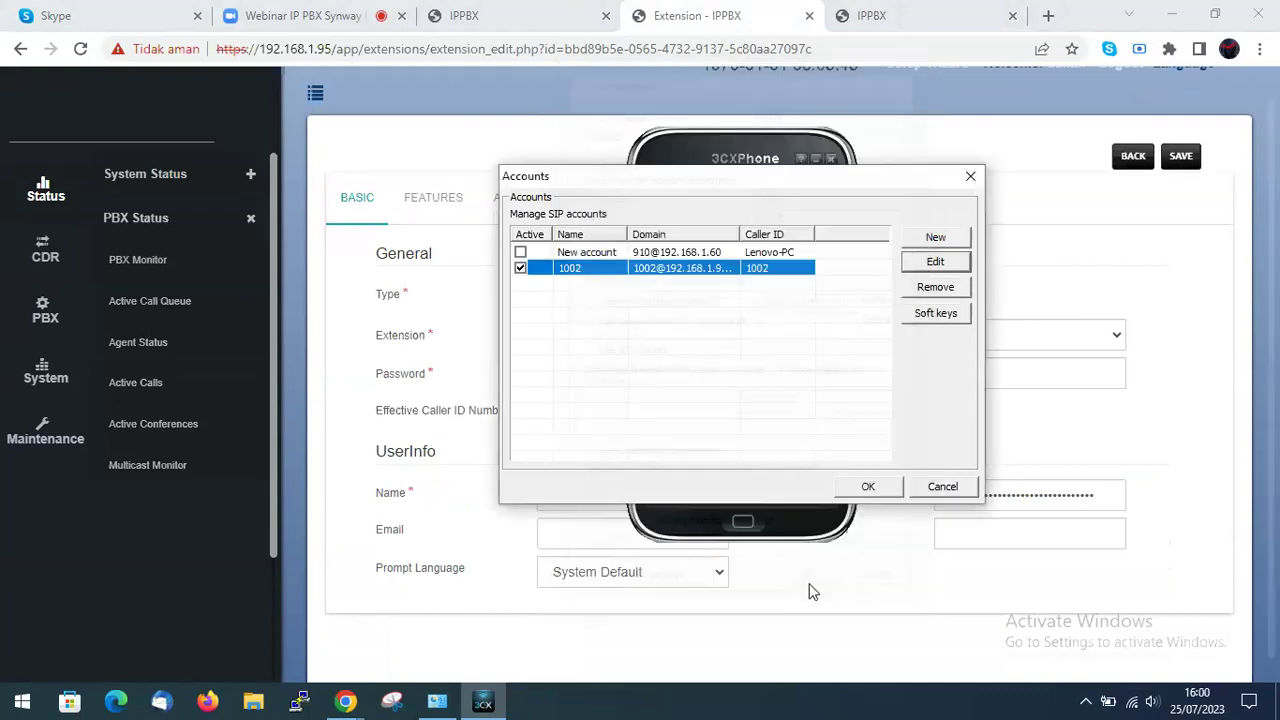
left_click(868, 488)
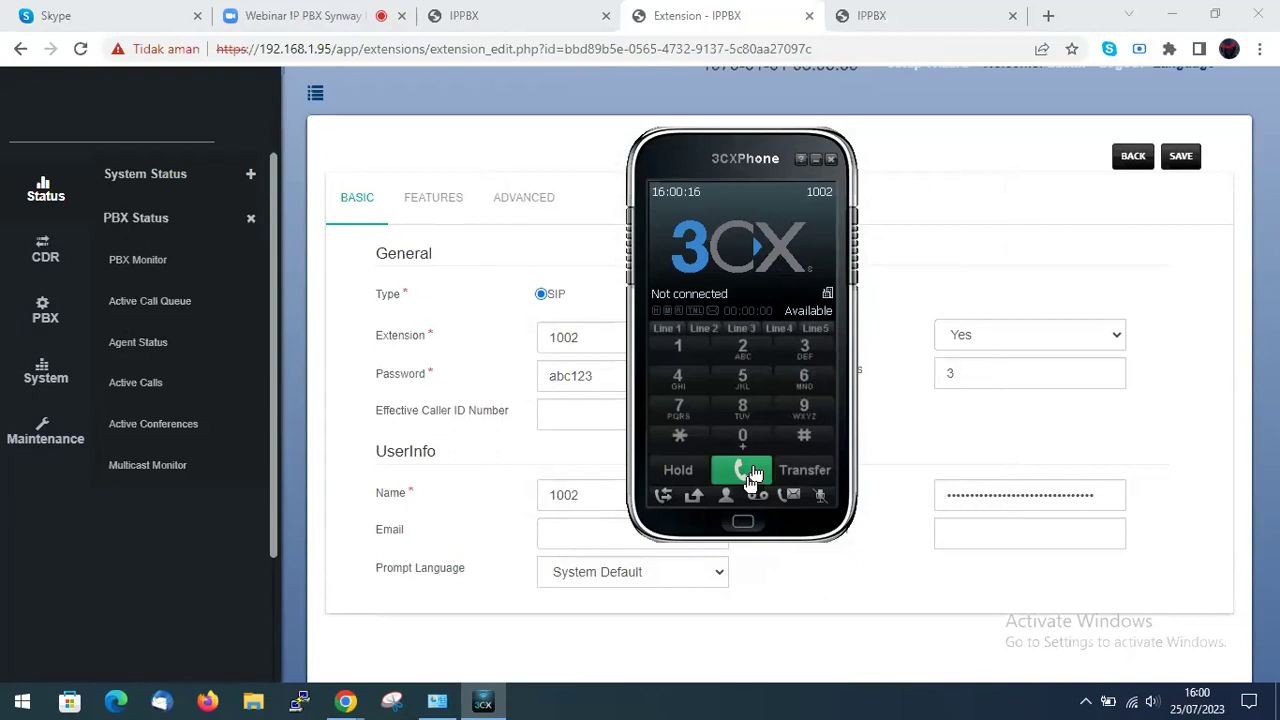
Step: Reopen account 1002's settings in 3CXPhone, then bring Chrome's extension 1002 page forward
left_click(743, 523)
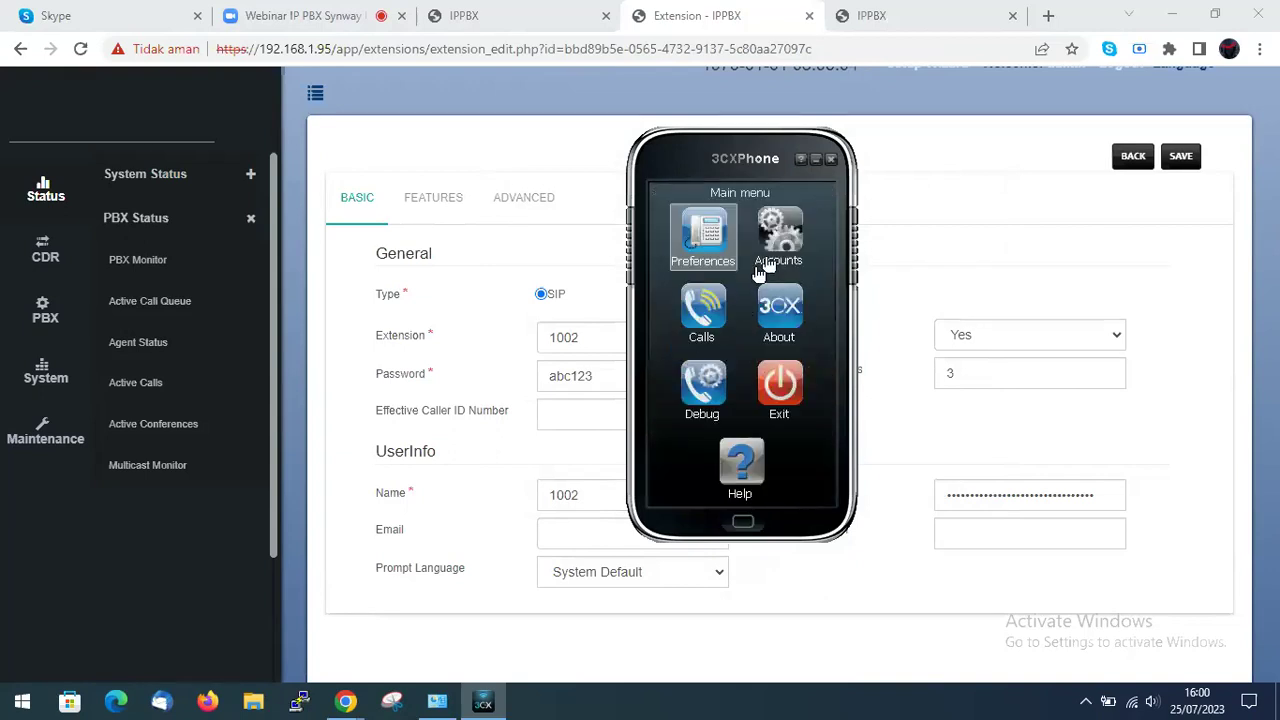
left_click(743, 524)
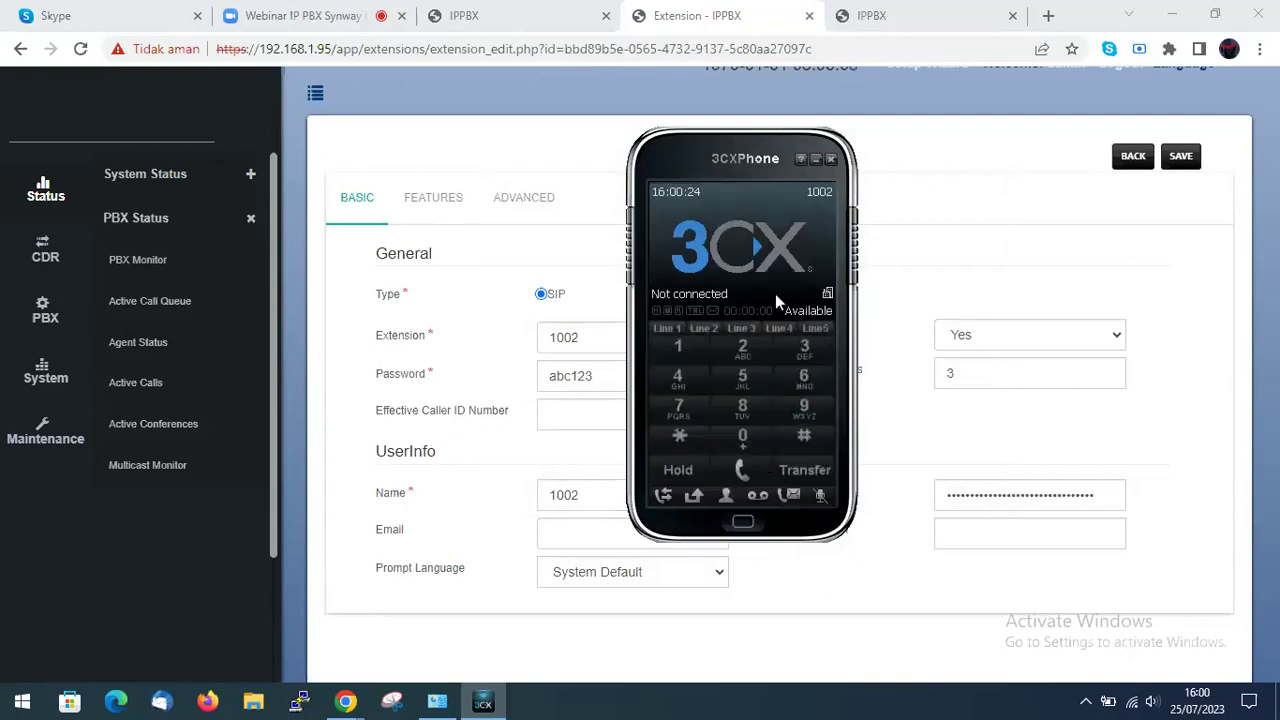
left_click(826, 201)
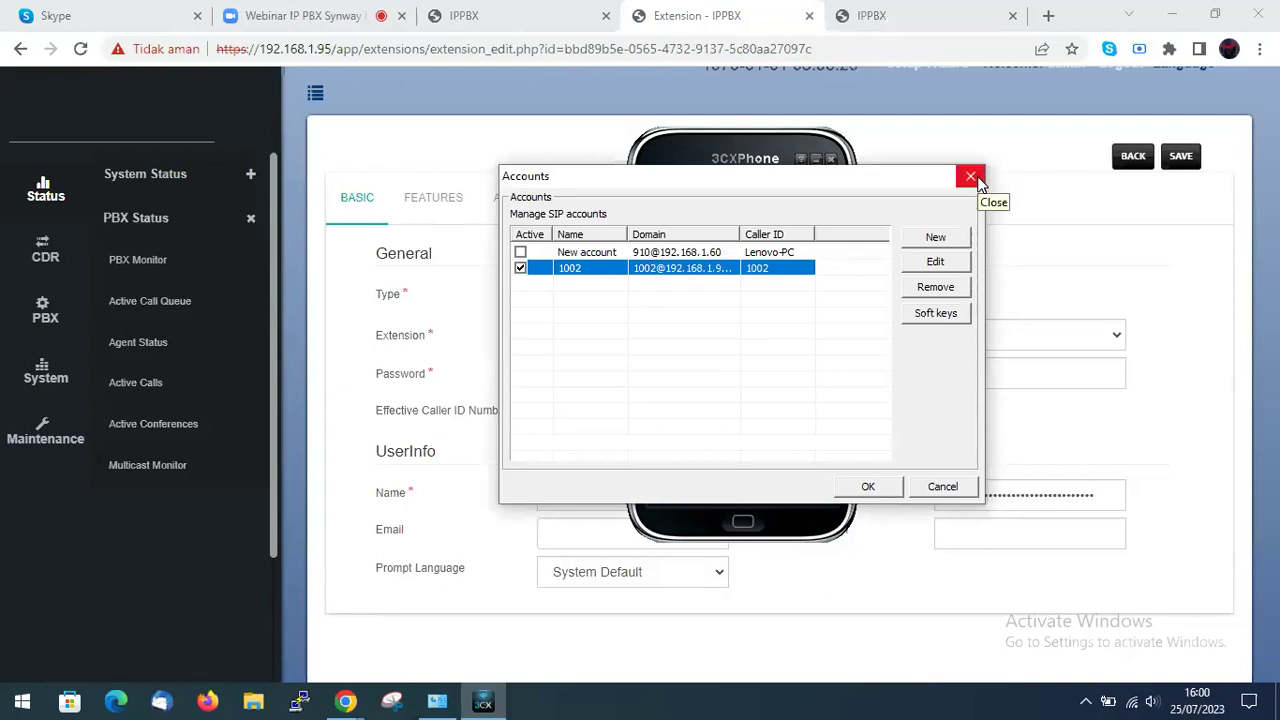
left_click(943, 263)
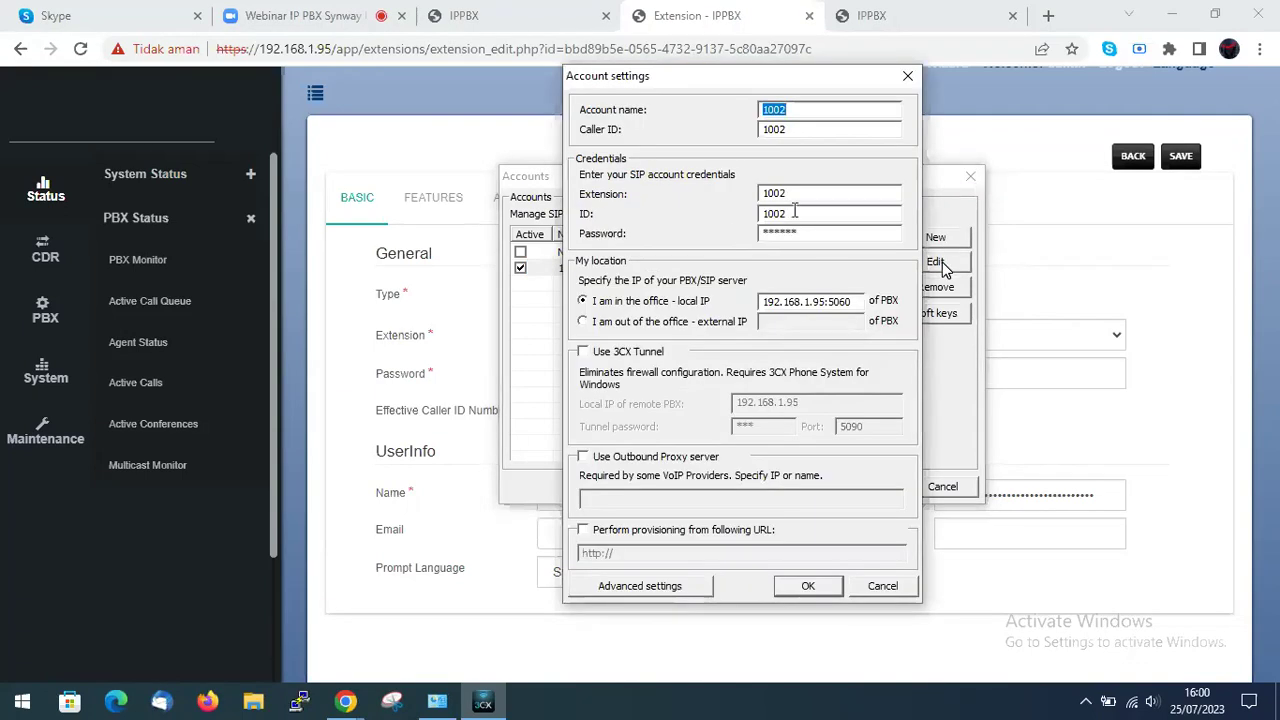
left_click(804, 234)
left_click(1010, 197)
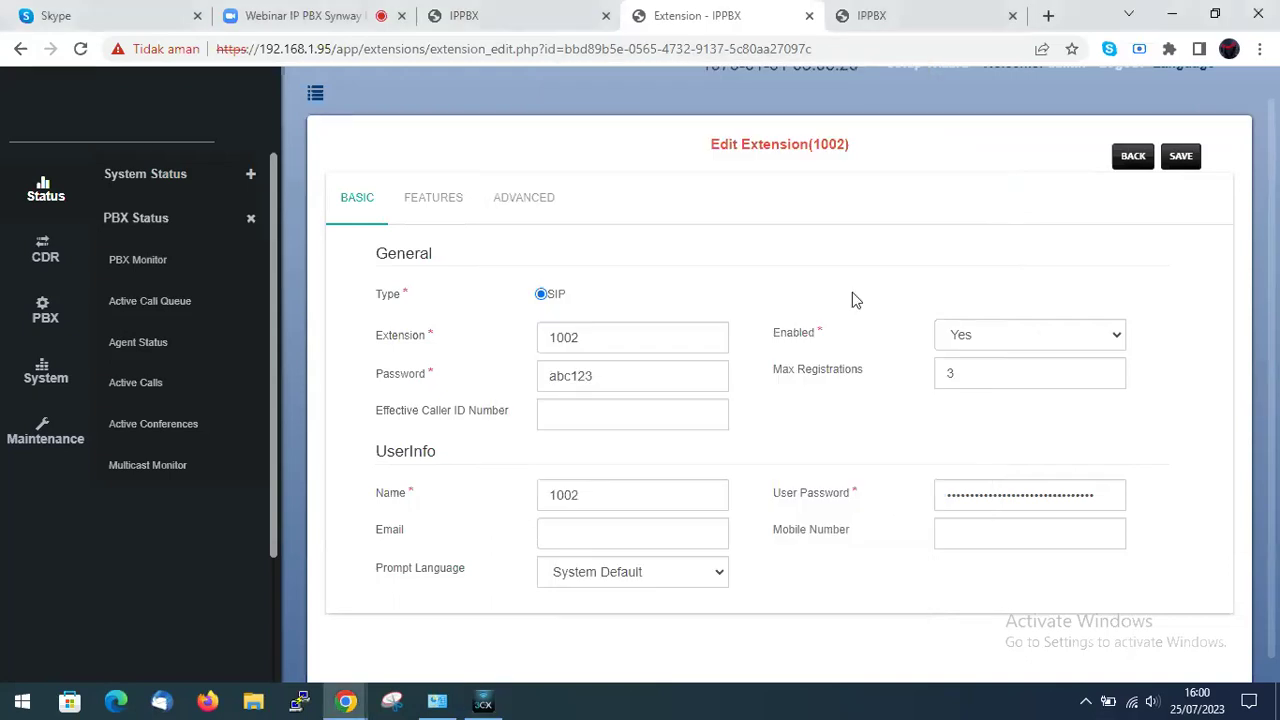
Step: Retype account 1002's password to match the PBX extension's password and save both dialogs
double_click(626, 379)
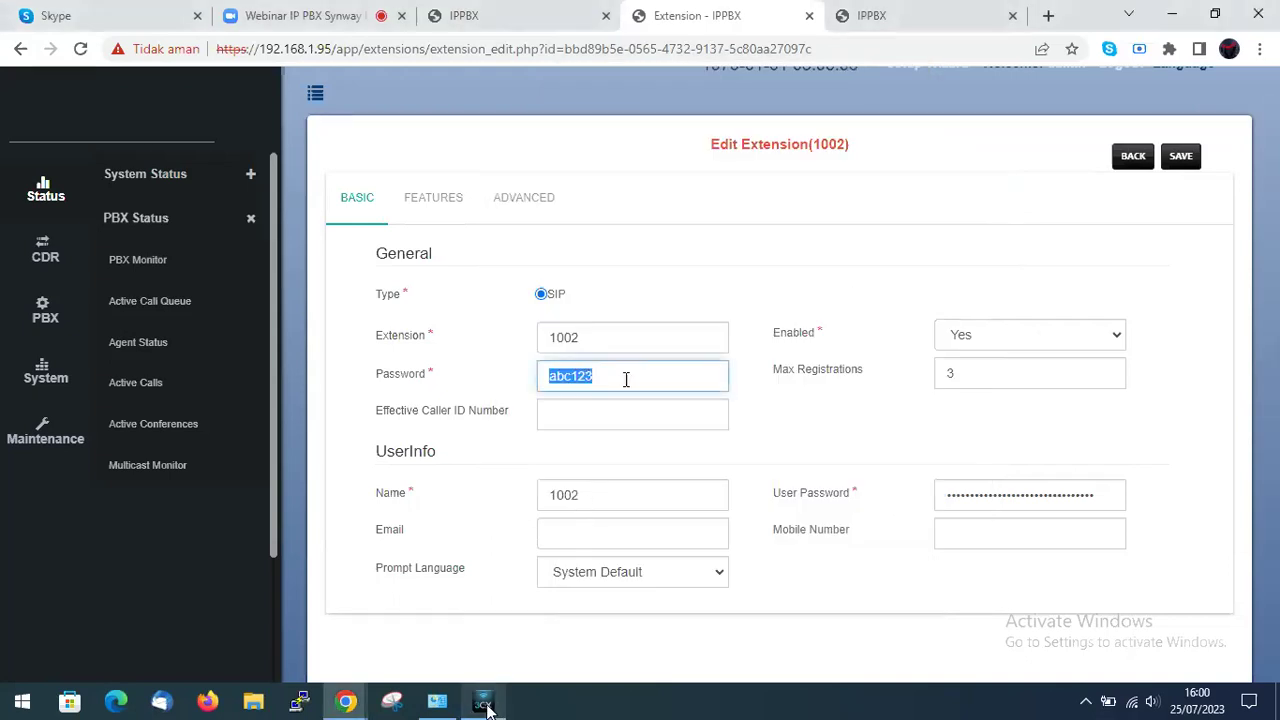
mouse_move(487, 708)
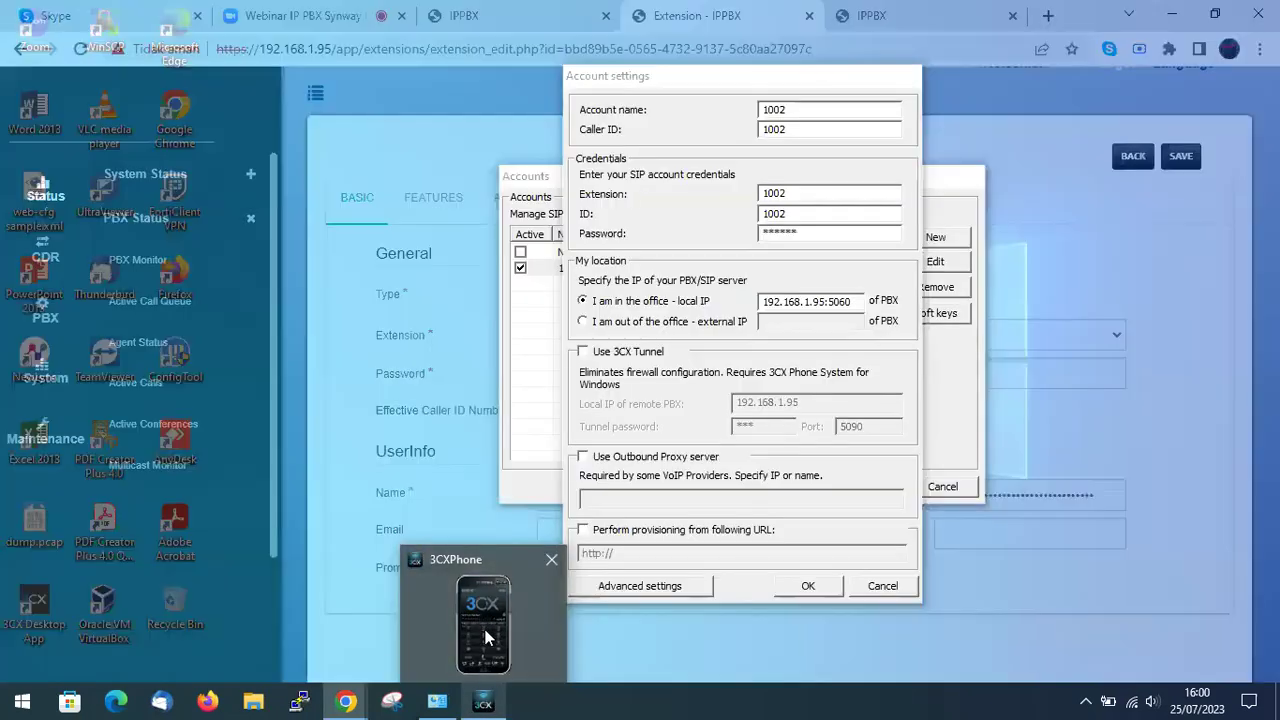
left_click(485, 630)
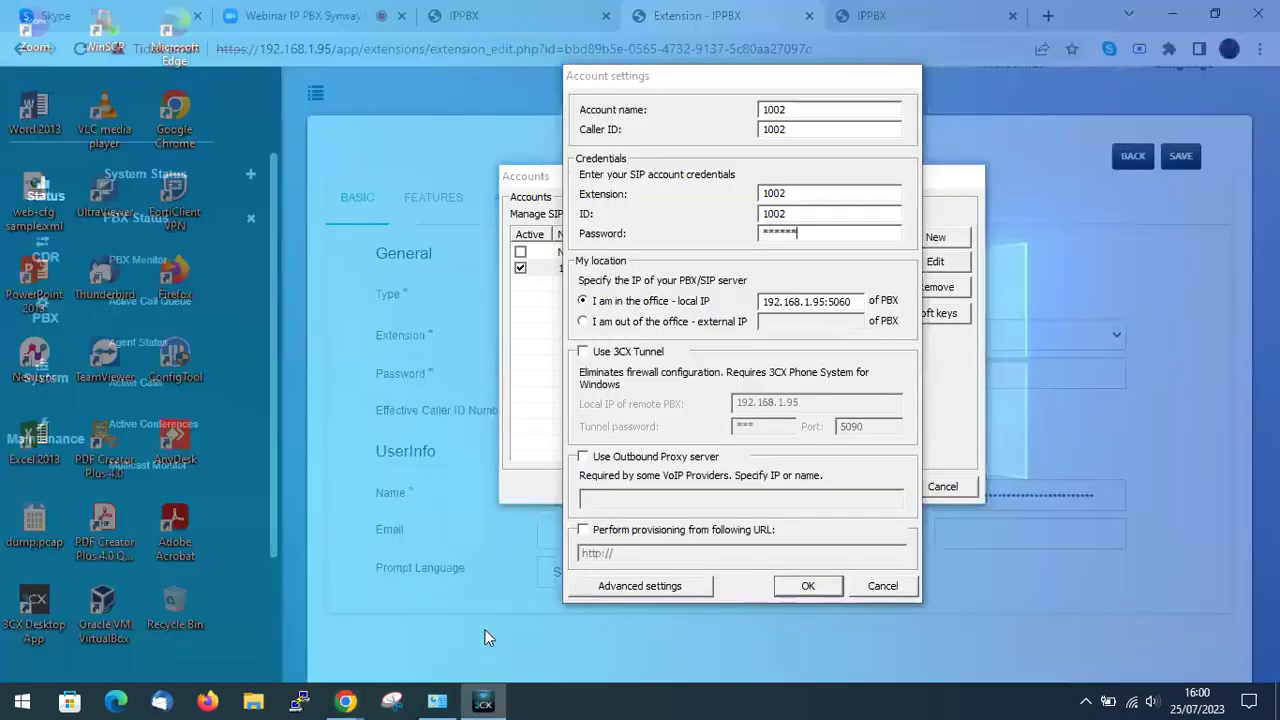
double_click(812, 231)
type("*****")
key("BackSpace")
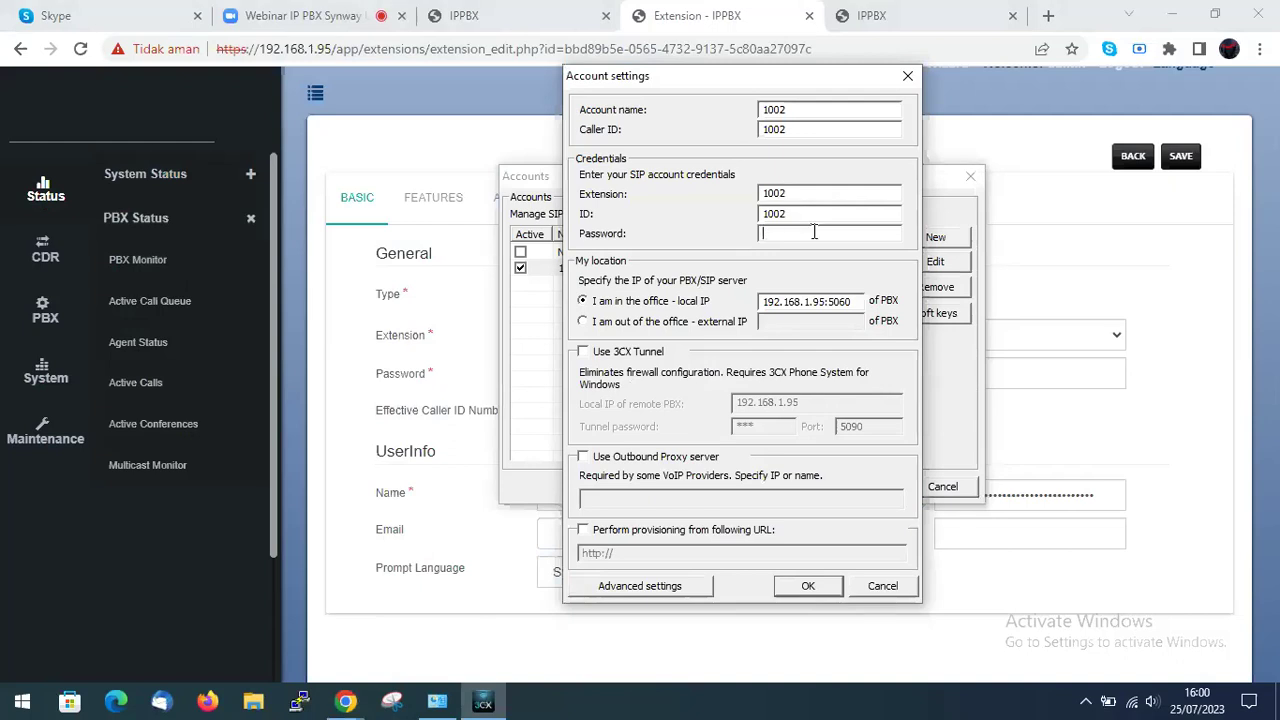
type("******")
left_click(808, 587)
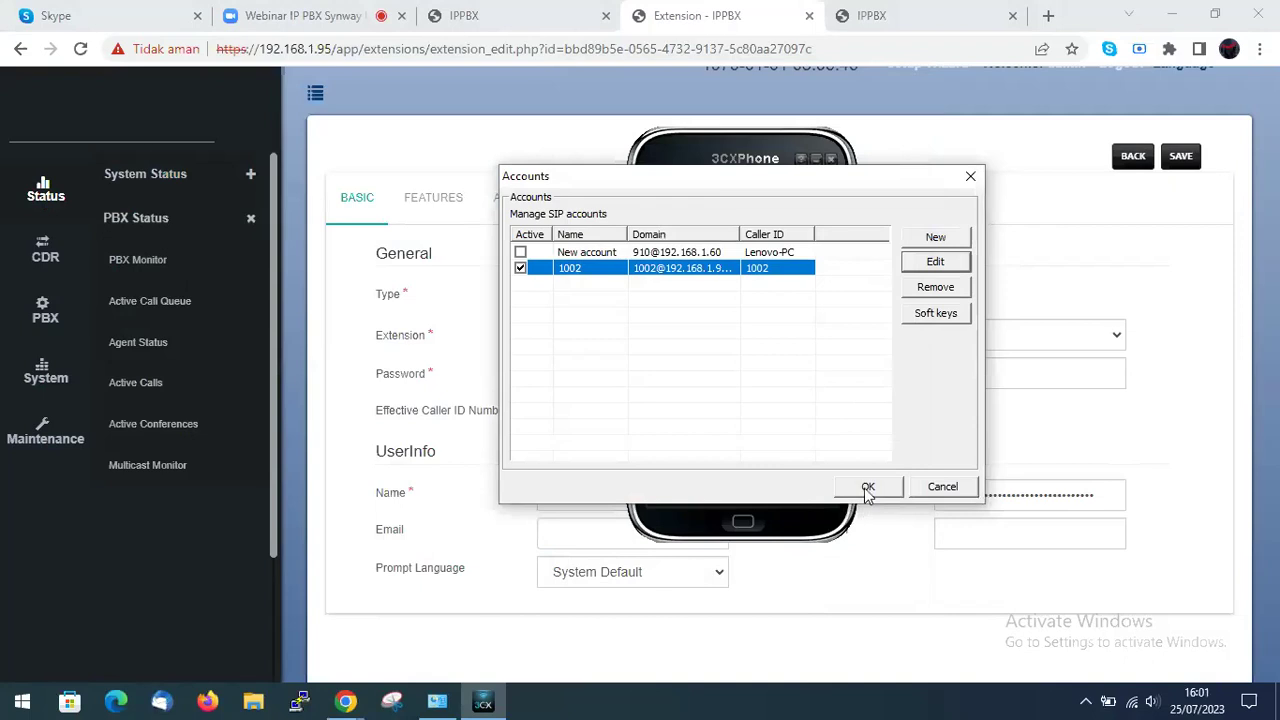
left_click(868, 488)
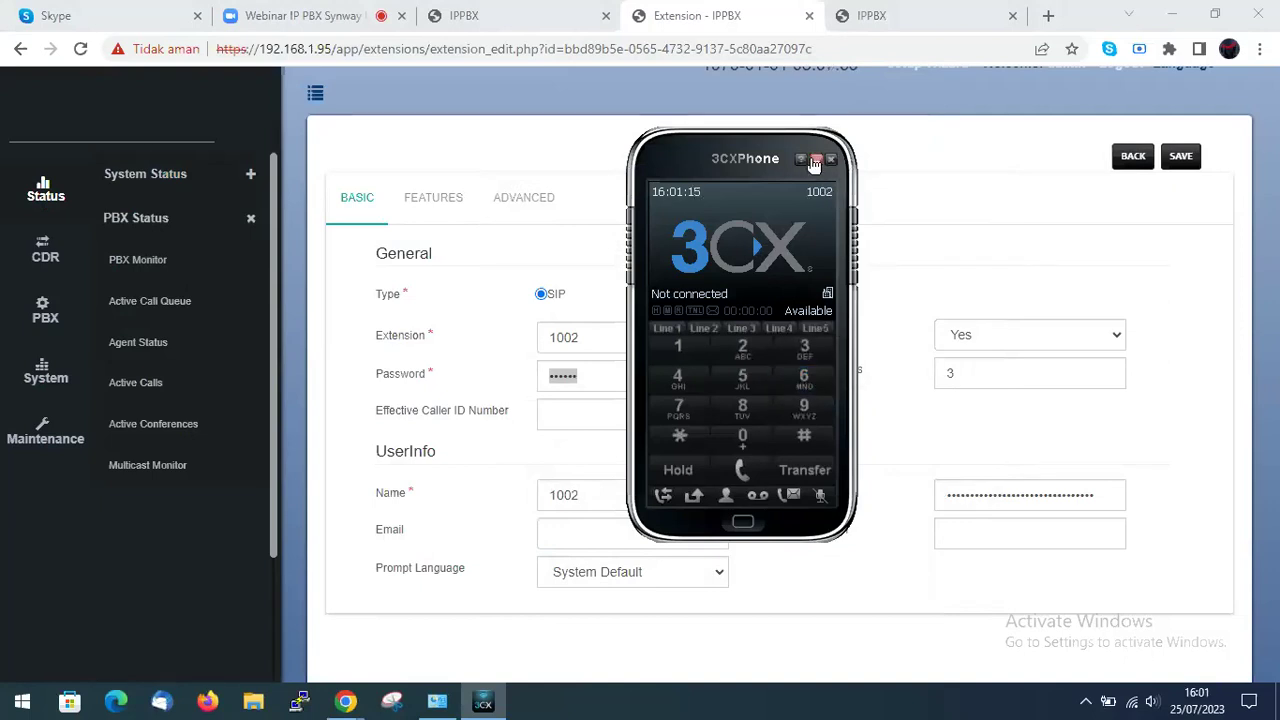
Step: Minimize 3CXPhone, go back to the Extensions list, and open extension 1003
left_click(815, 158)
left_click(815, 165)
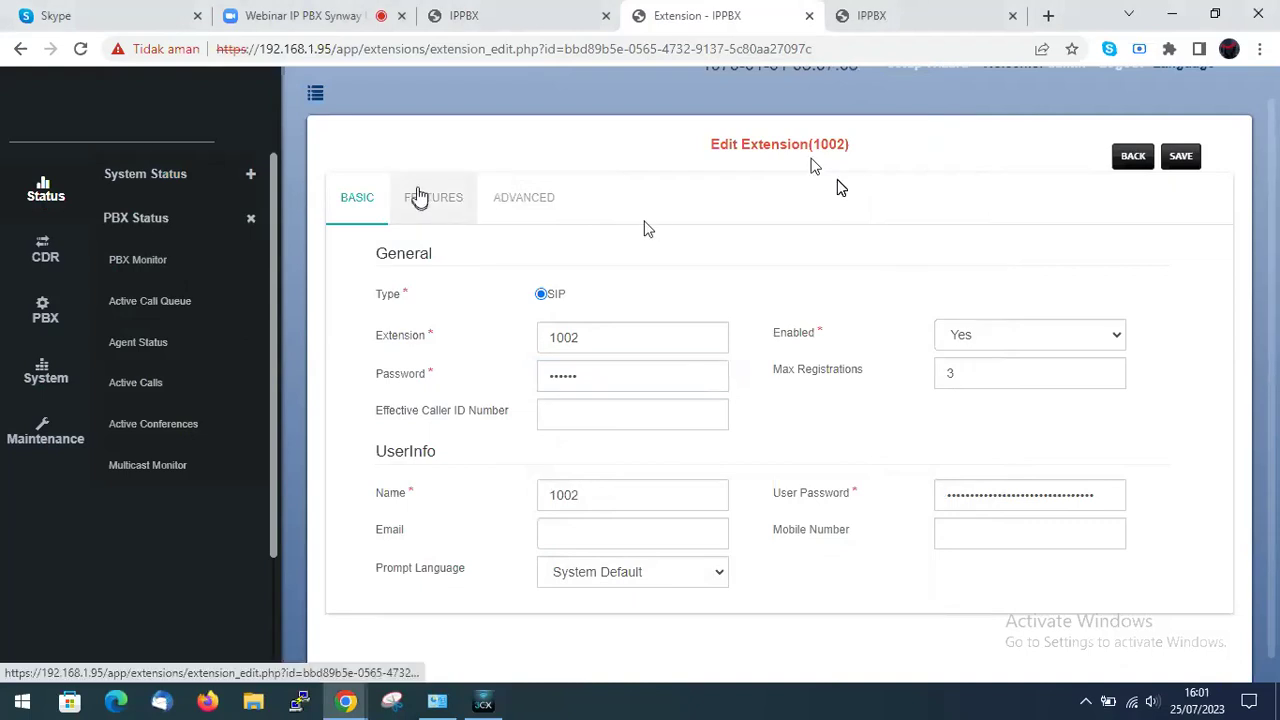
left_click(1146, 170)
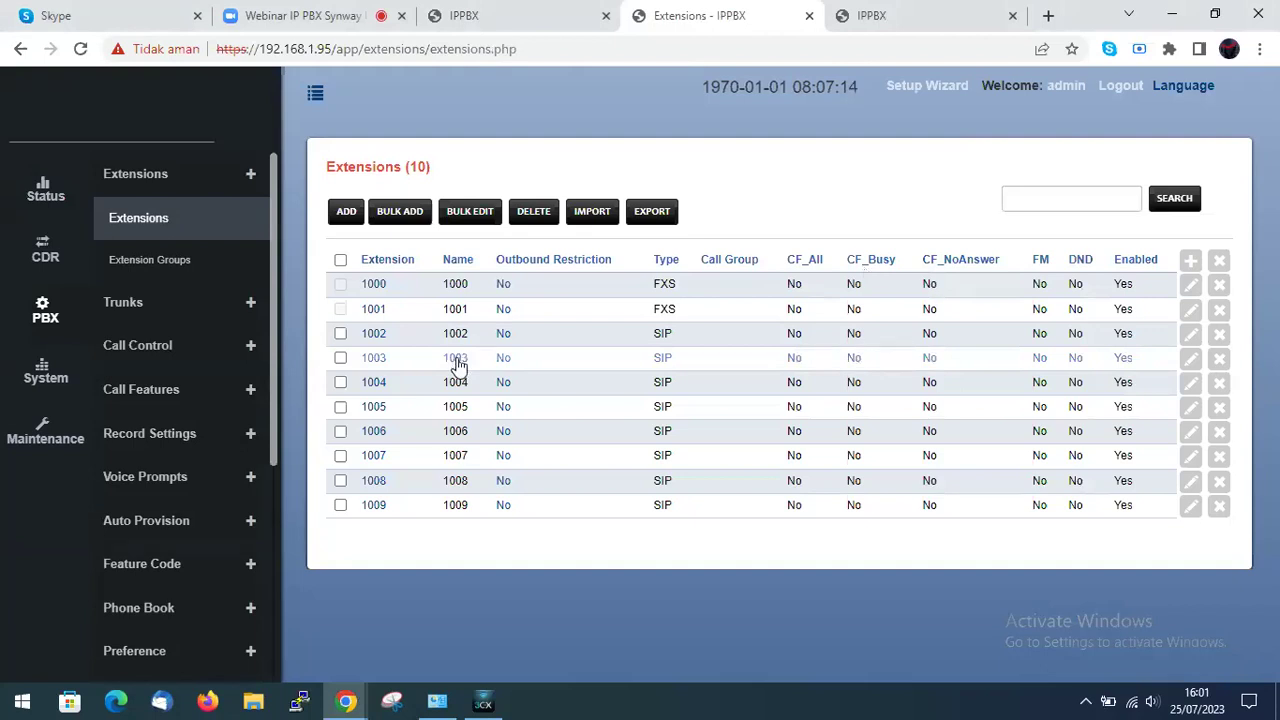
left_click(457, 365)
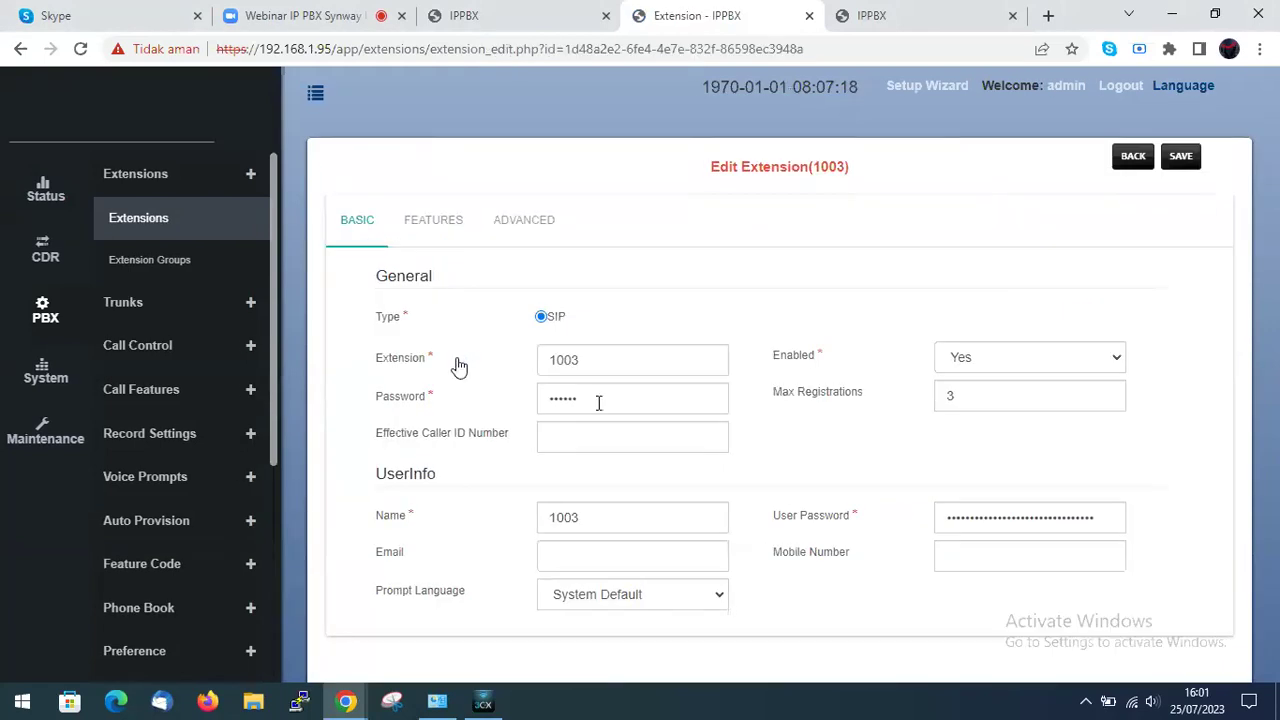
Step: Change 3CXPhone account 1002's PBX port from 5060 to 5080, save it, and reopen the accounts list
left_click(483, 703)
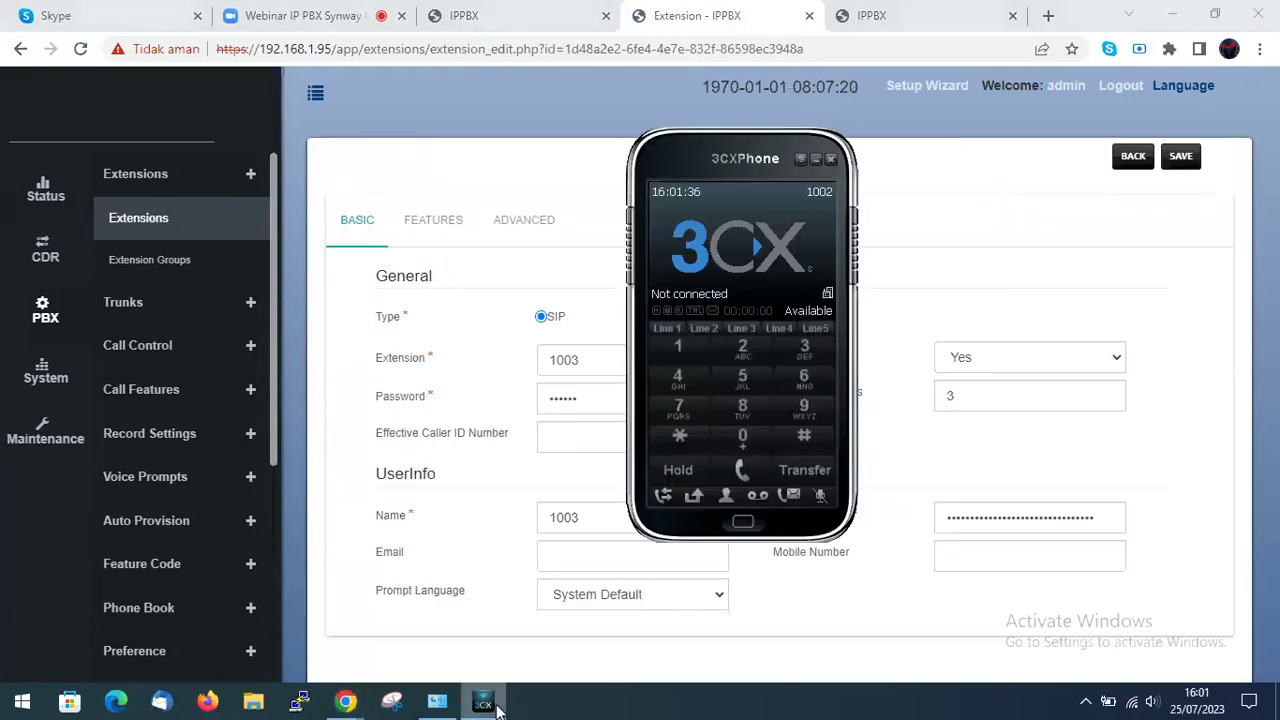
left_click(816, 193)
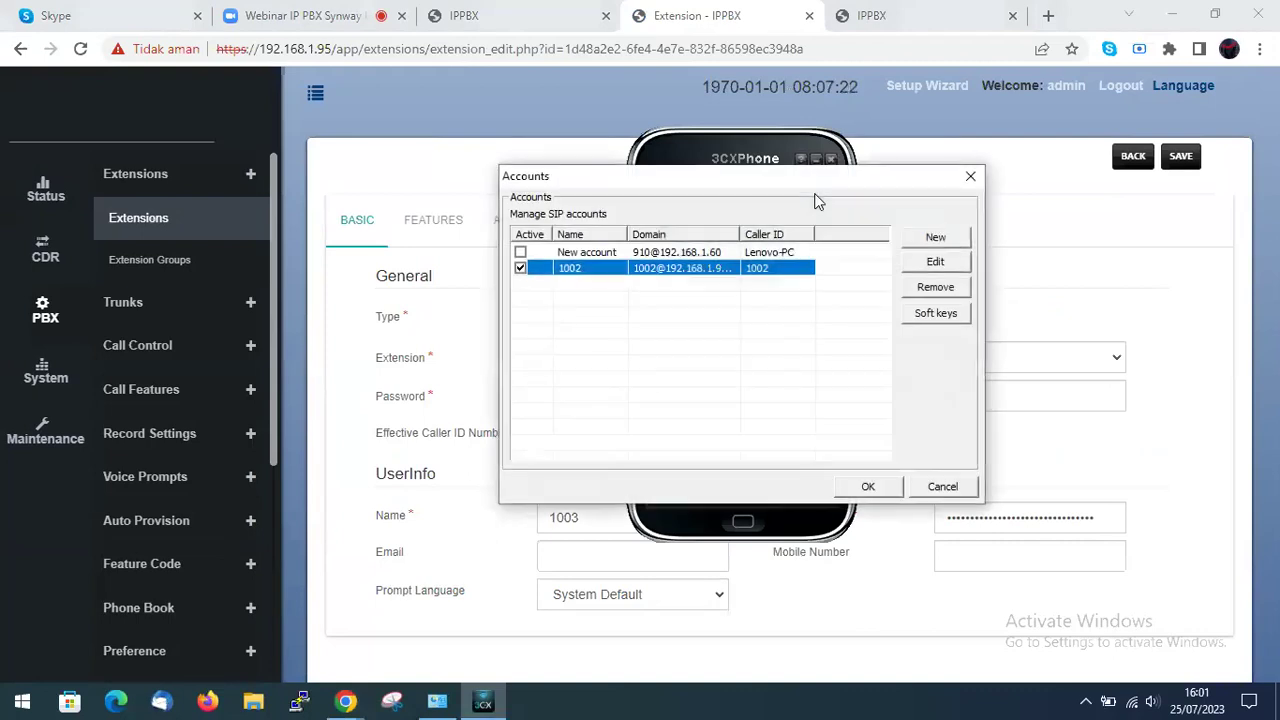
left_click(933, 261)
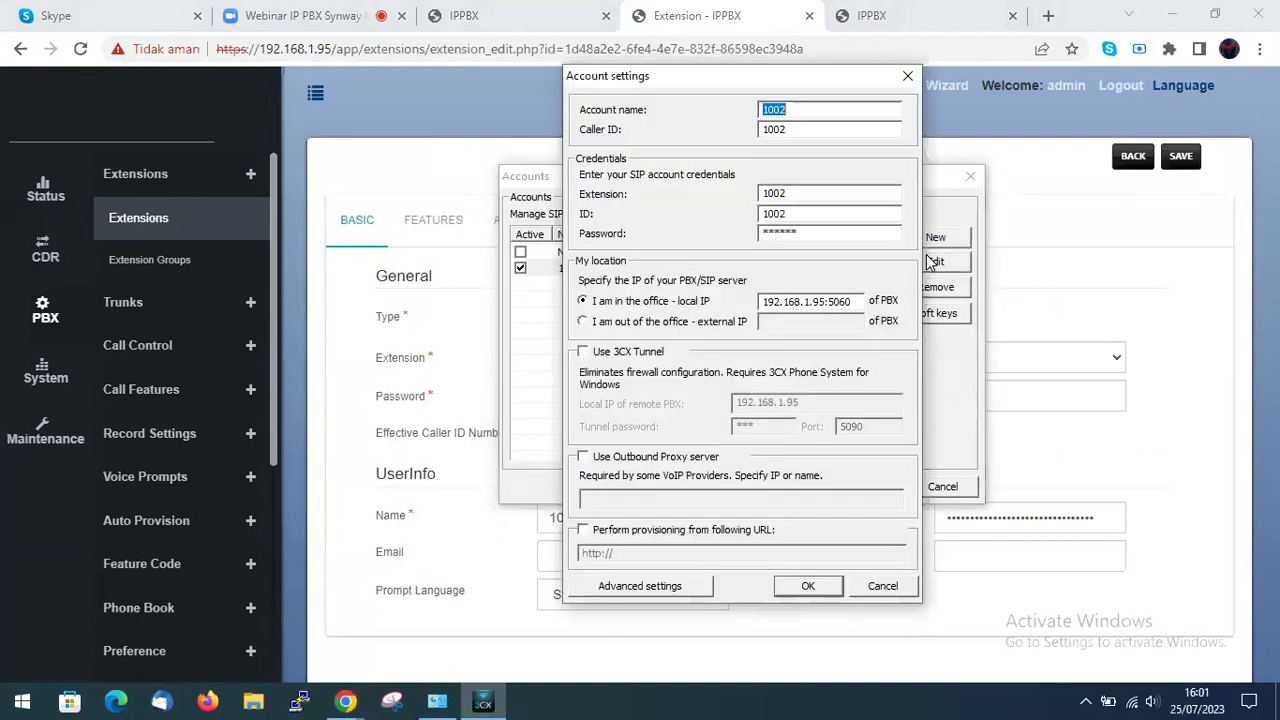
left_click_drag(855, 302, 841, 305)
type("80")
left_click(805, 587)
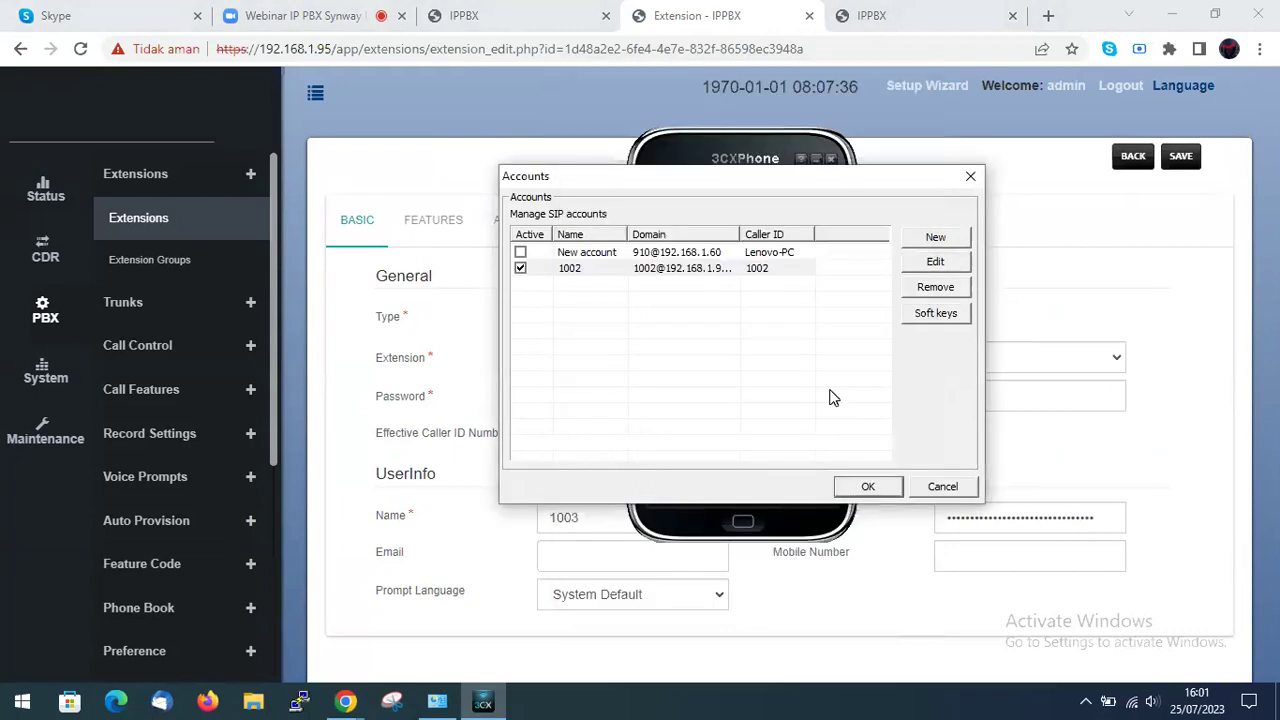
left_click(868, 487)
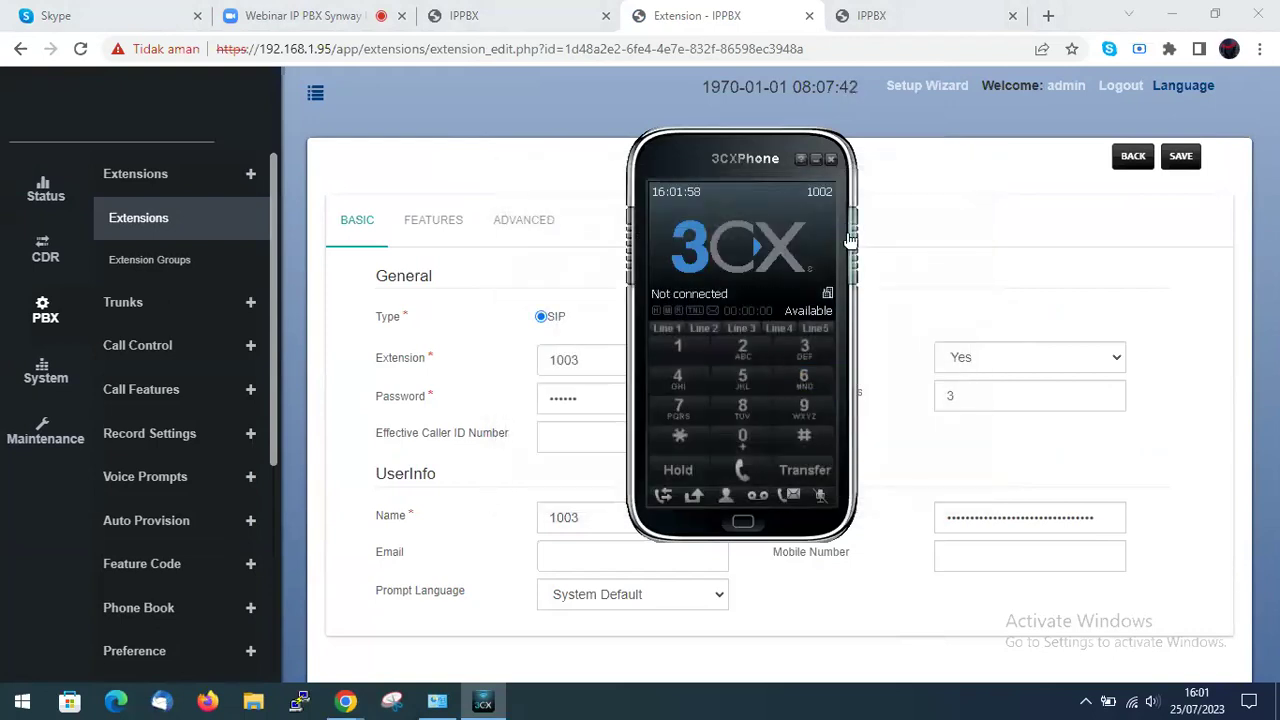
left_click(822, 192)
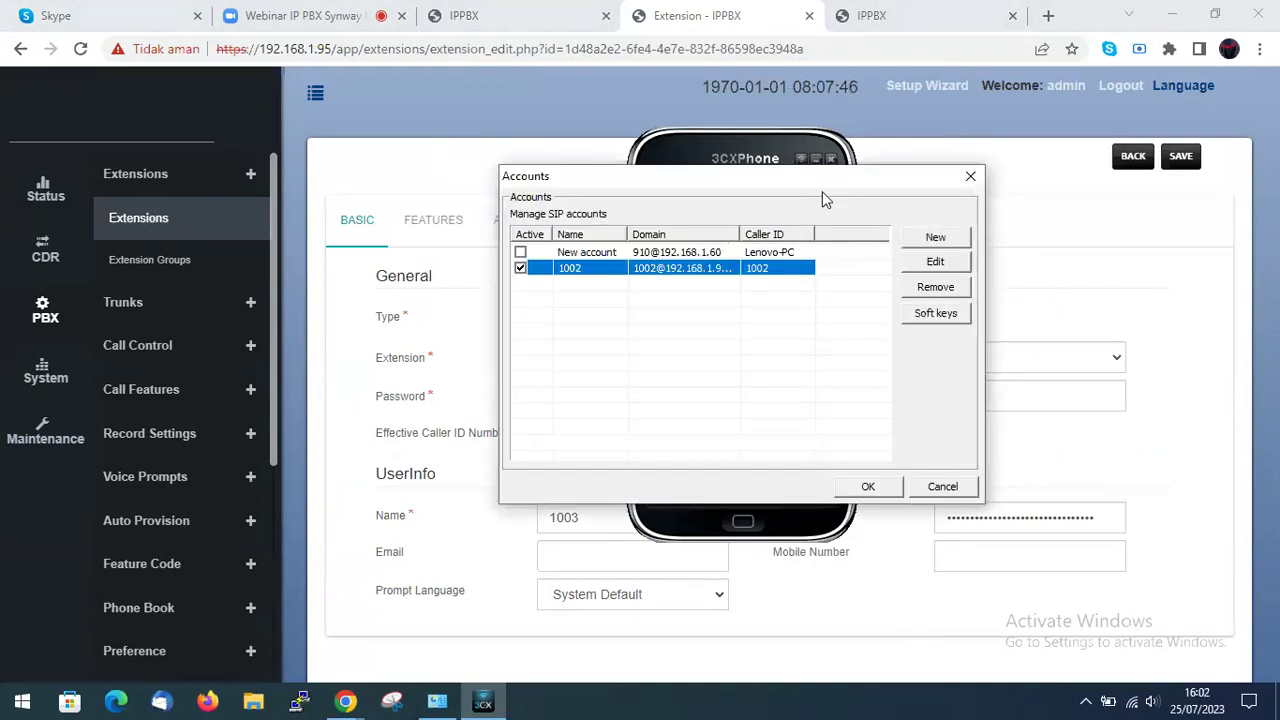
Step: Add a 3CXPhone account with extension and ID 1003, its password, and PBX address 192.168.1.95
left_click(933, 240)
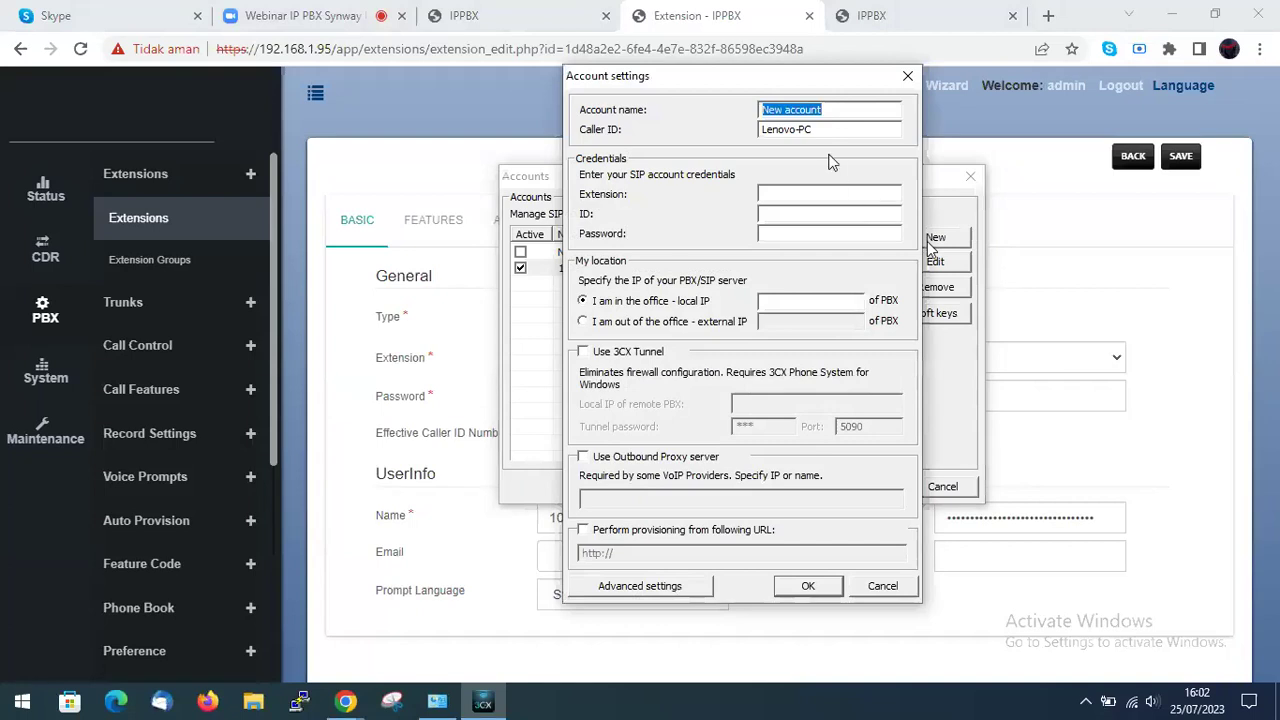
type("1003")
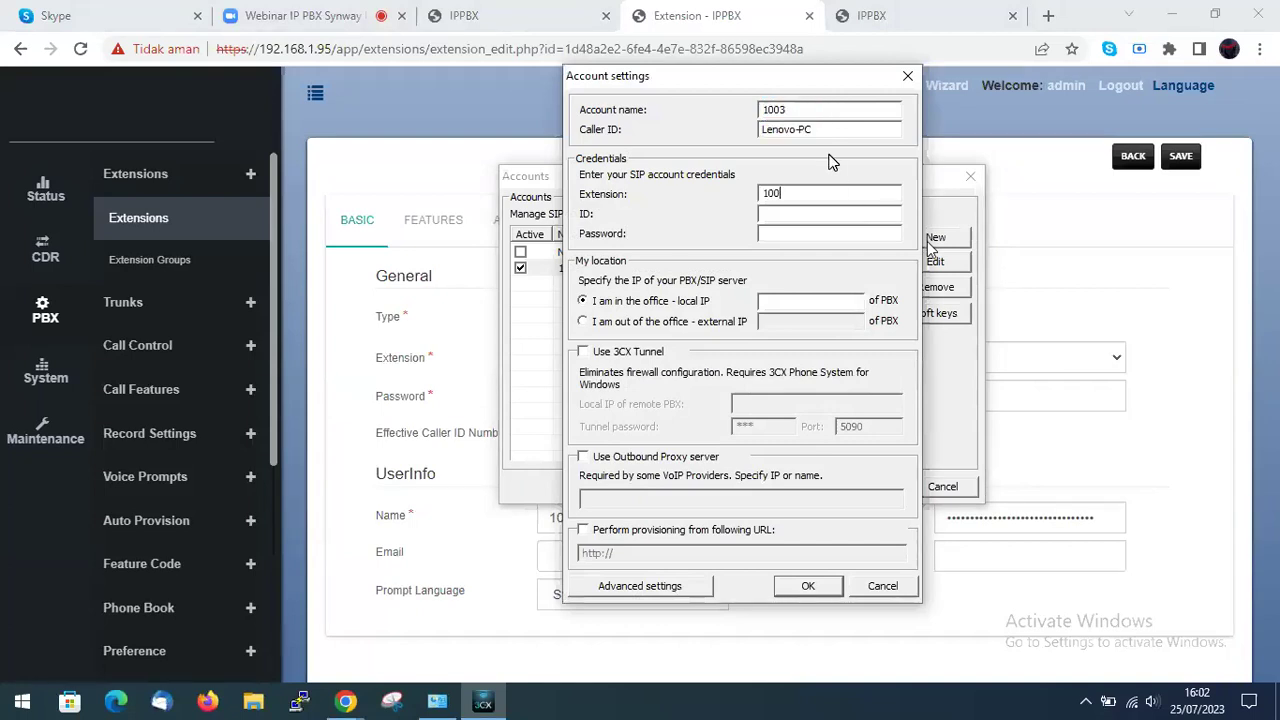
type("1003")
key("Tab")
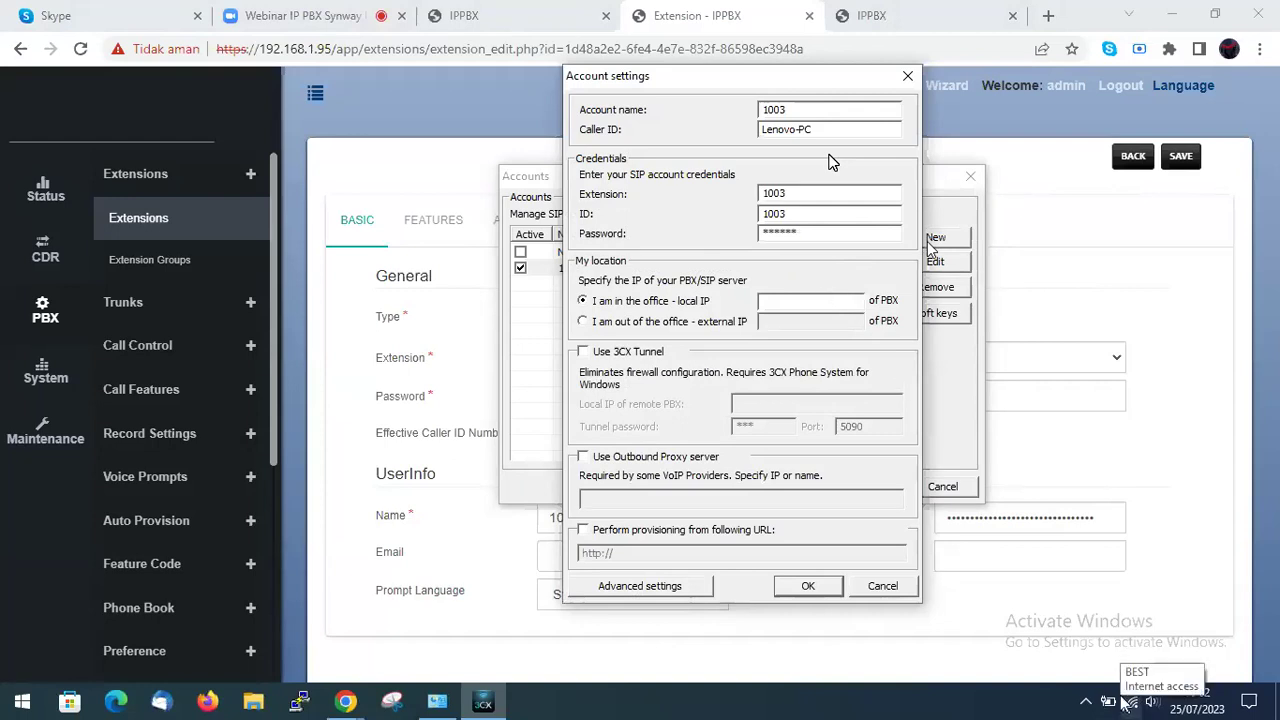
left_click(800, 298)
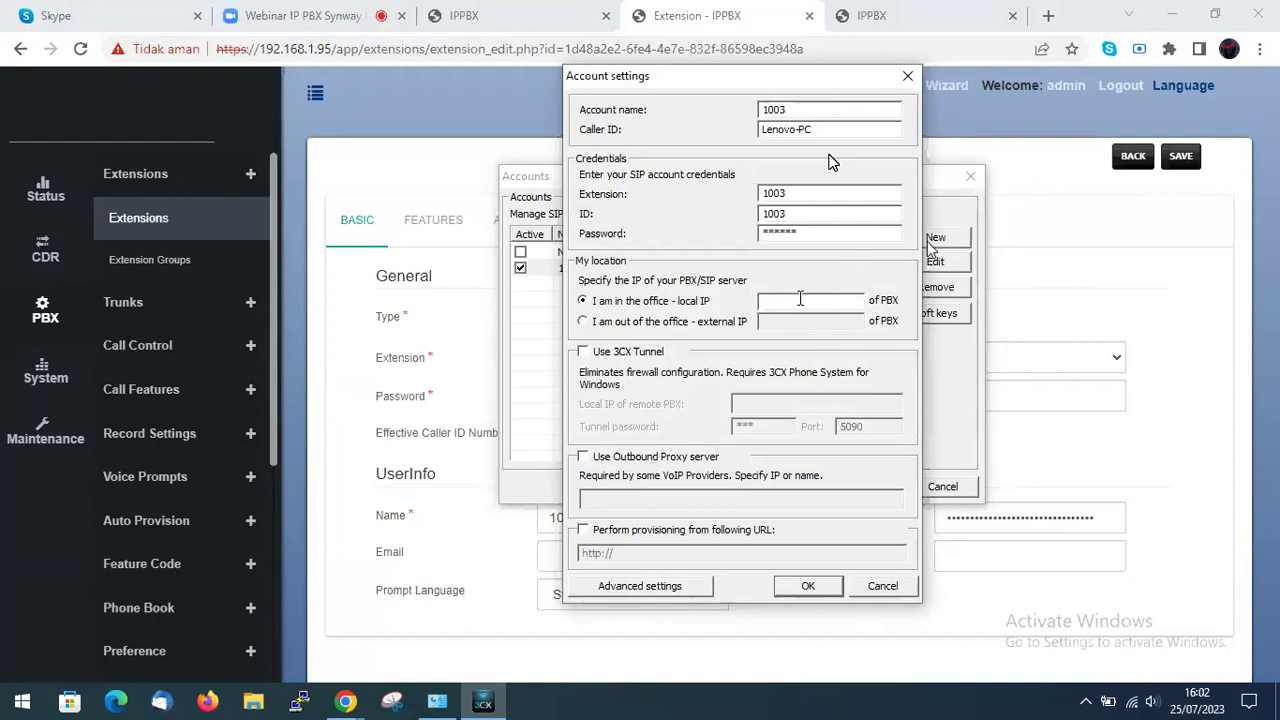
type("192.168.1.95")
left_click(808, 586)
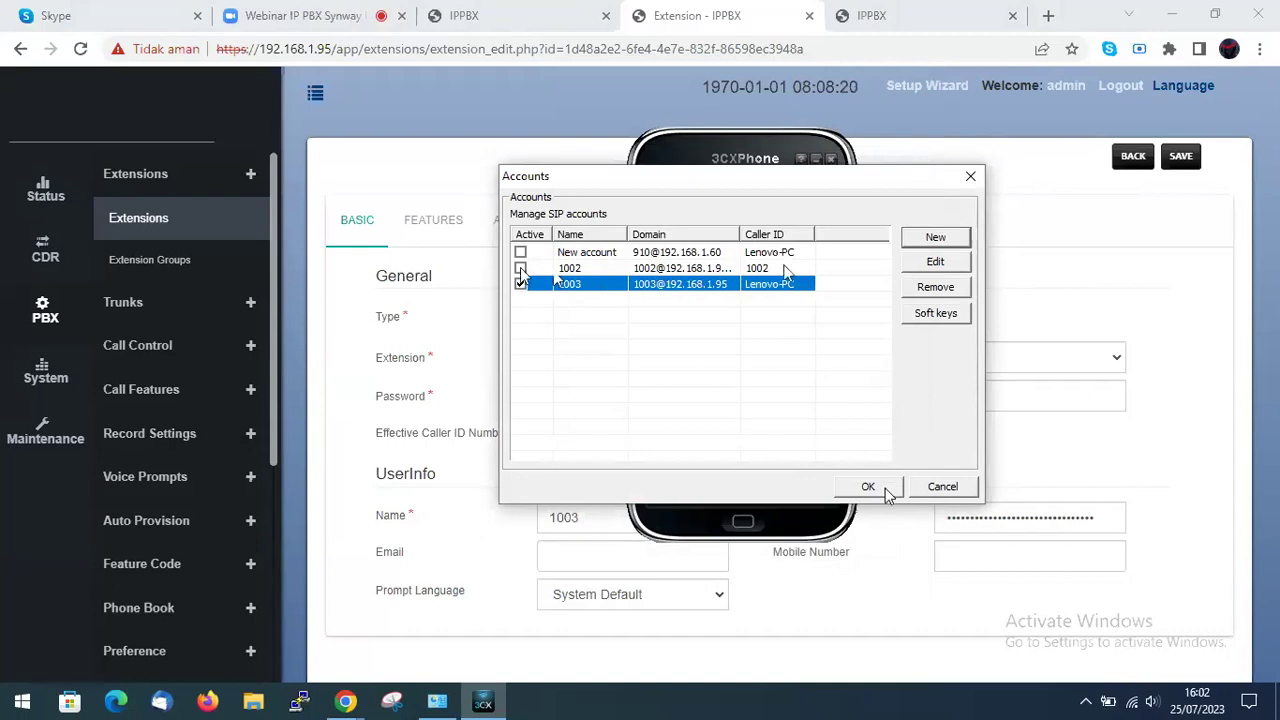
Step: Replace the 1003 account's caller ID with 1003 and apply the change
left_click(940, 262)
left_click(815, 129)
left_click_drag(822, 129, 691, 136)
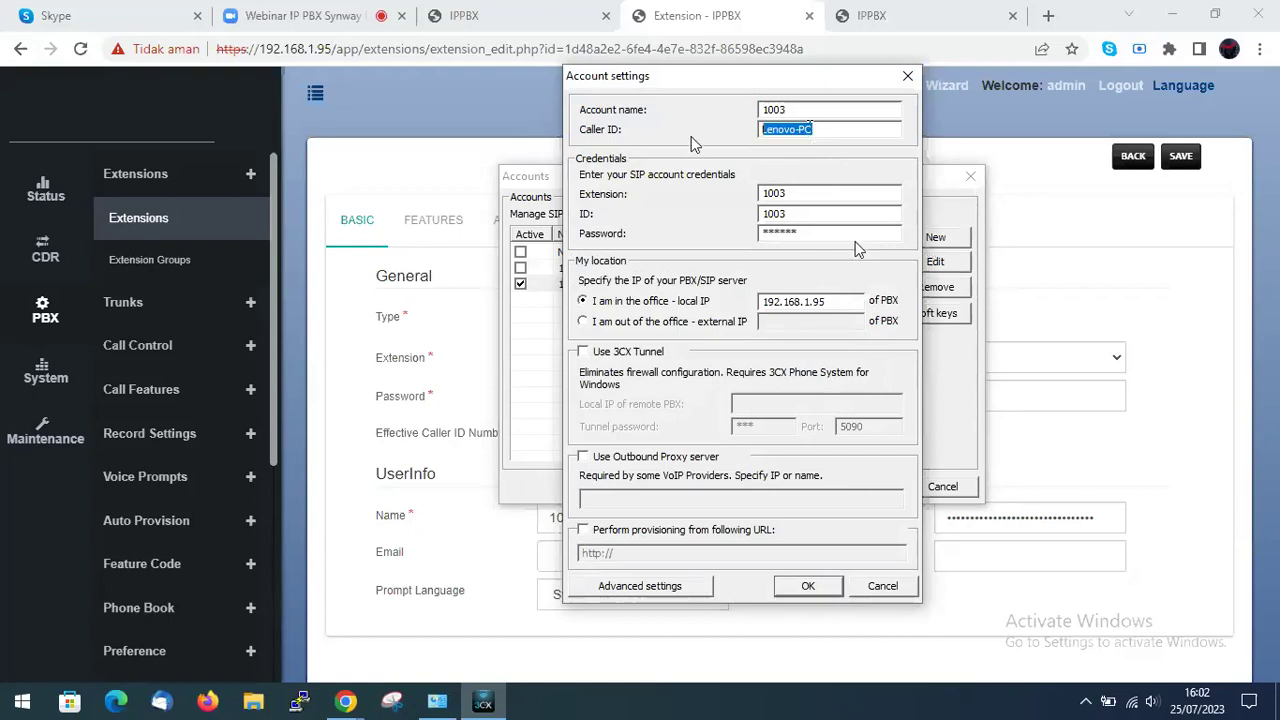
type("1005")
type("3")
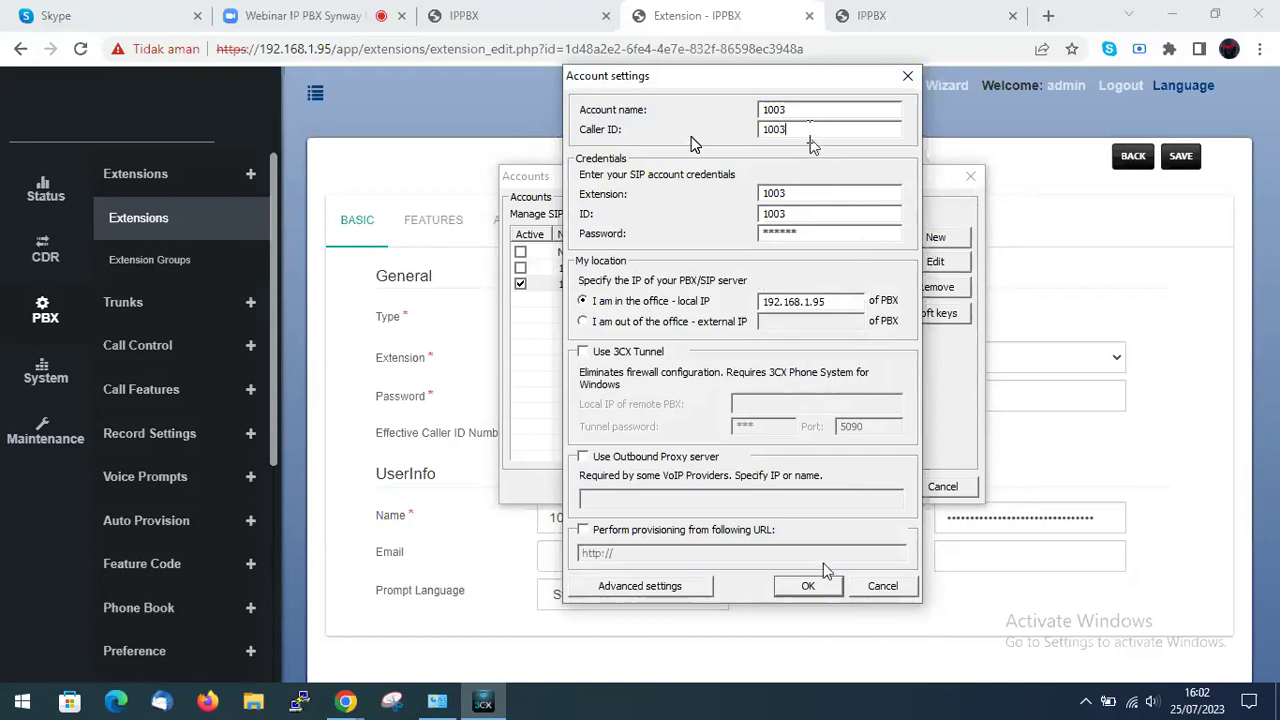
left_click(808, 587)
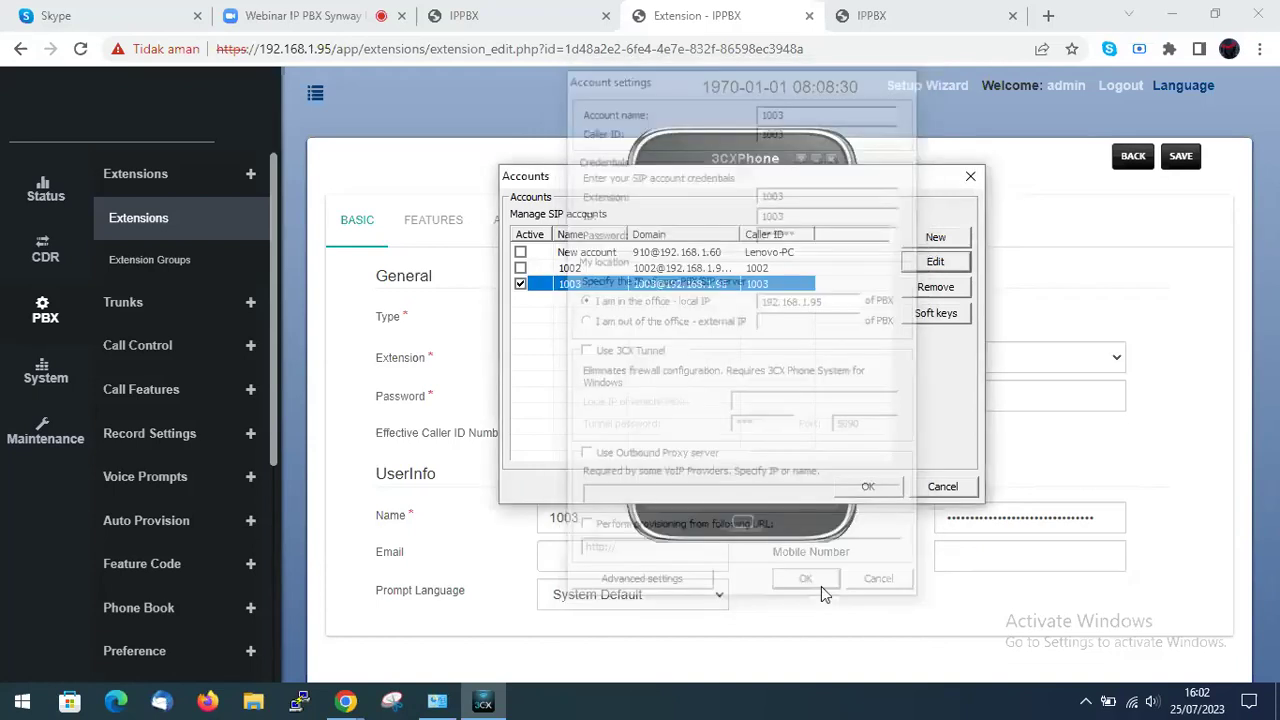
left_click(862, 488)
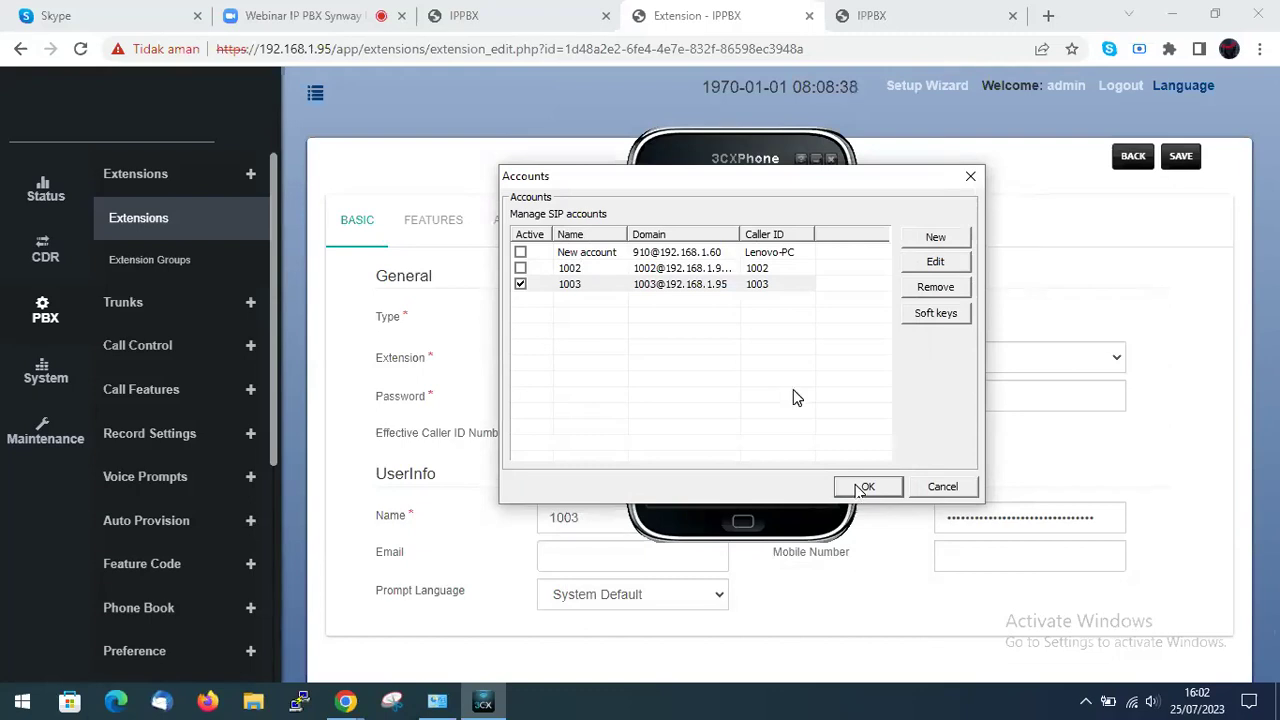
left_click(860, 488)
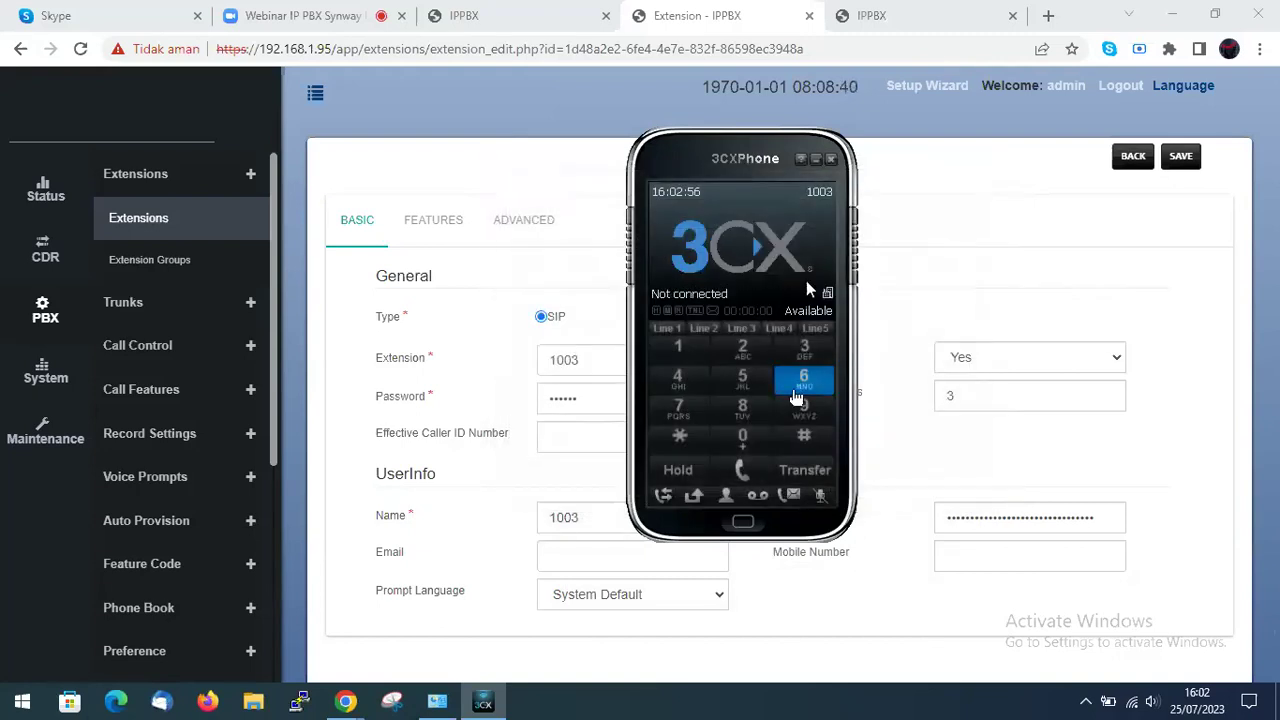
Step: Untick Active for the 1003 account and close the accounts list
left_click(820, 192)
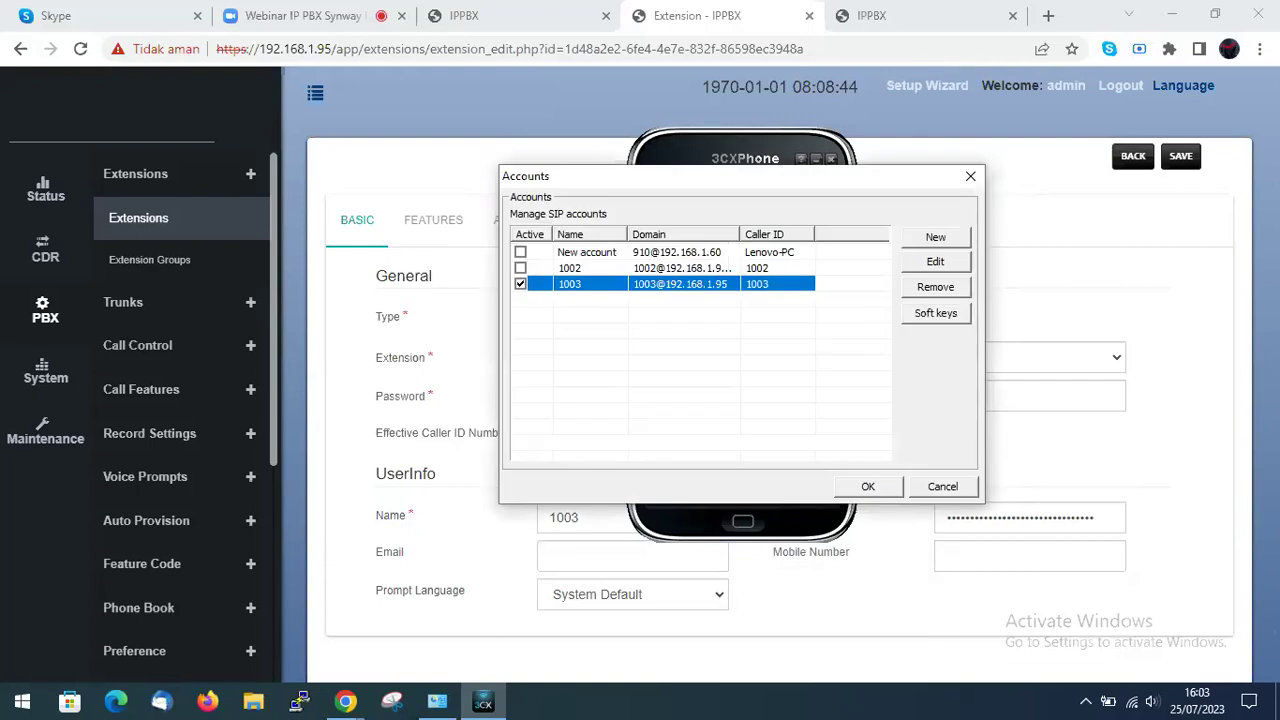
left_click(520, 284)
left_click(968, 180)
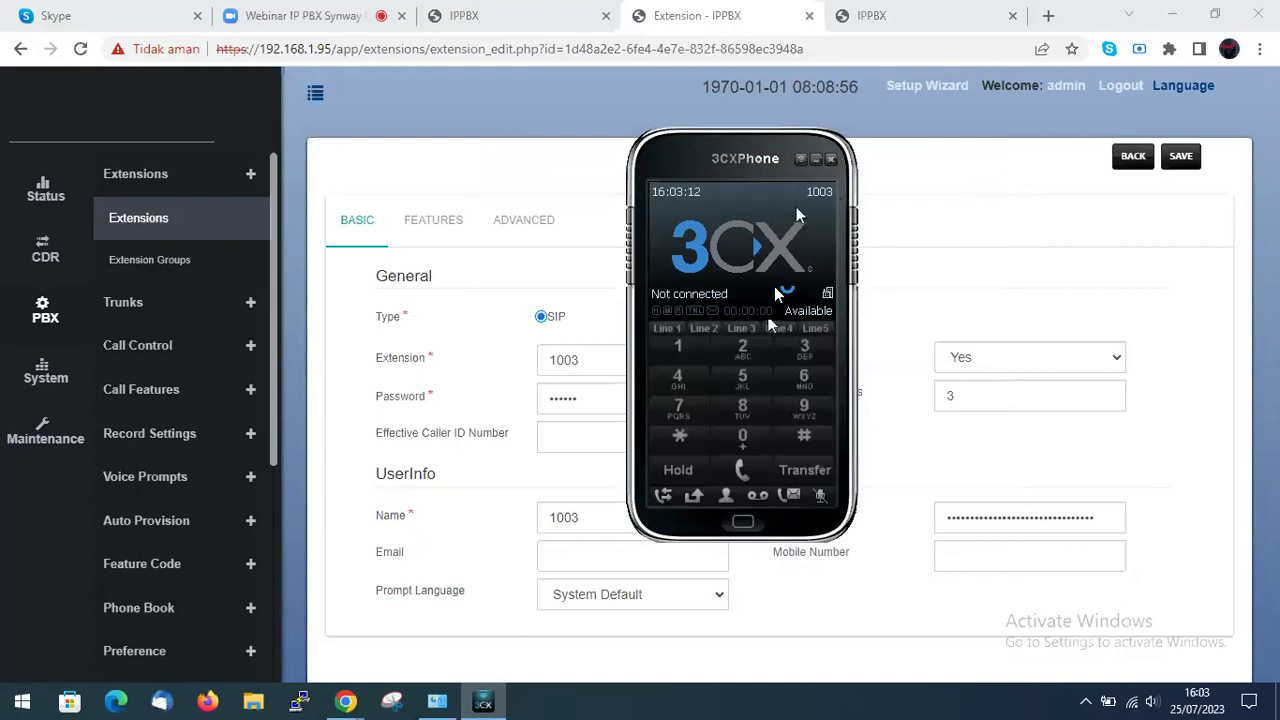
Step: Close 3CXPhone and bring up the Start menu showing PhonerLite under Recently added
left_click(817, 160)
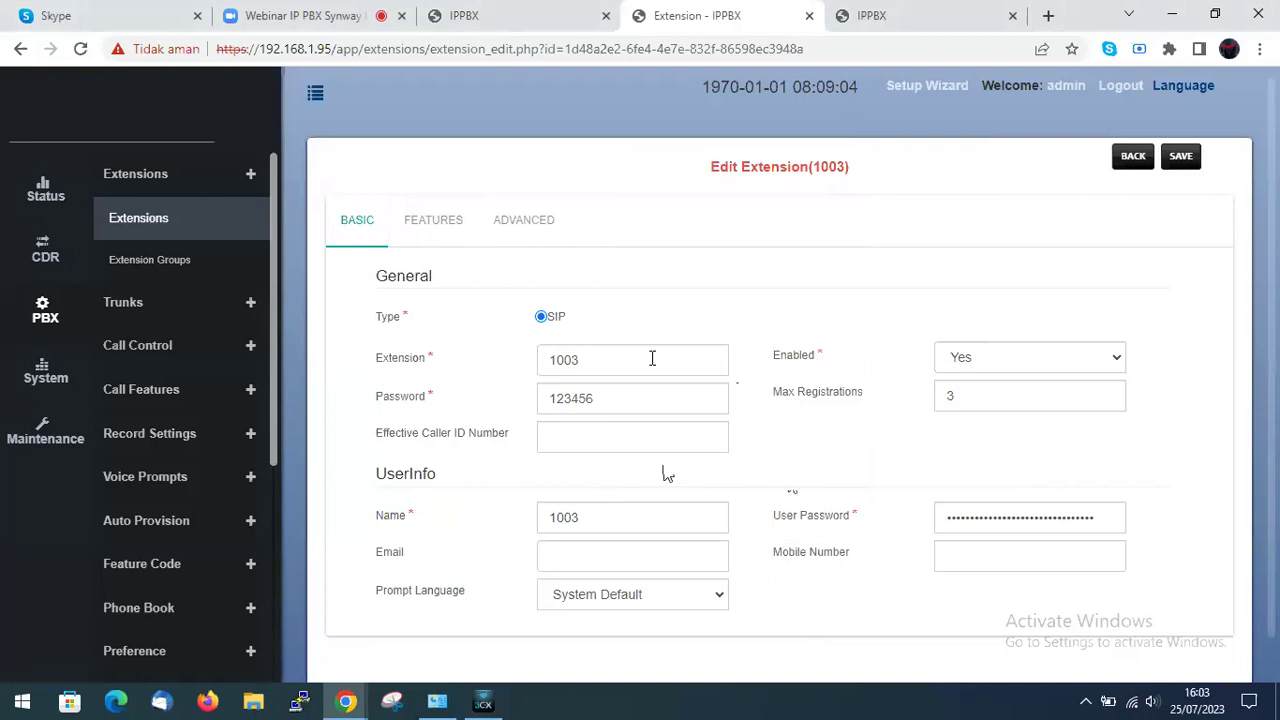
left_click(22, 708)
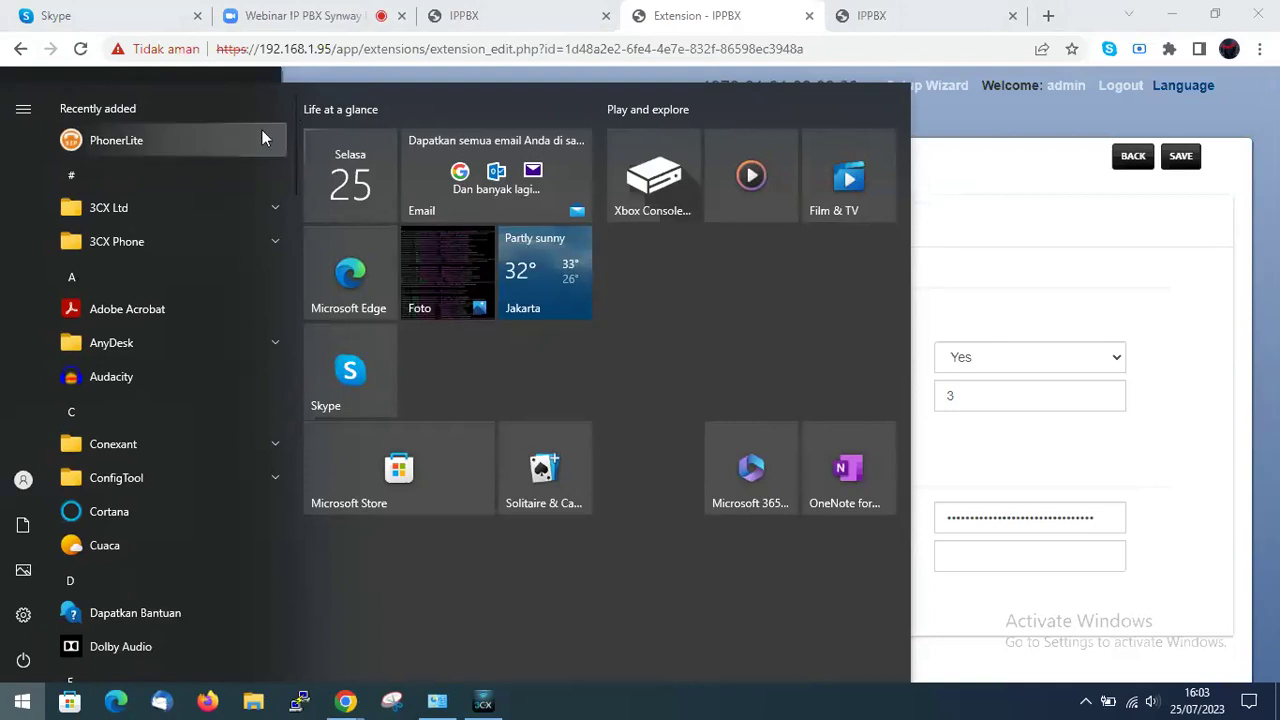
Step: Launch PhonerLite and finish the setup wizard with a placeholder account, user name 'test'
key("Escape")
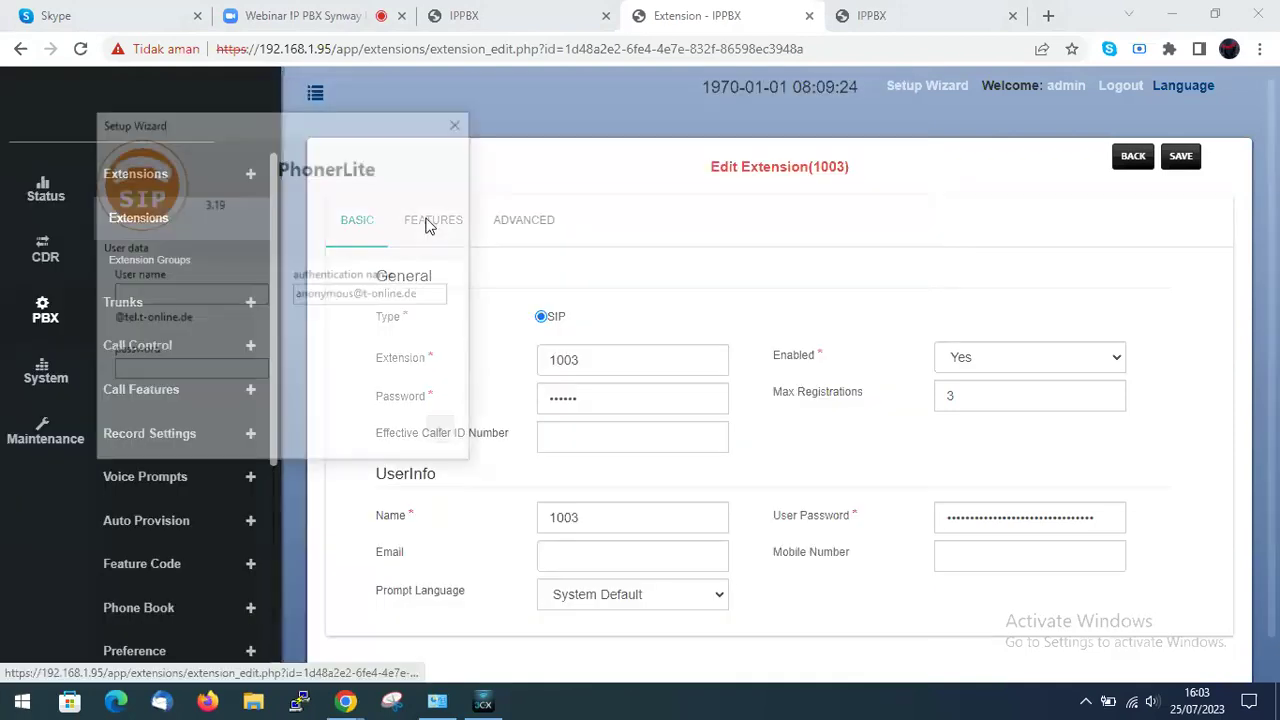
left_click(449, 437)
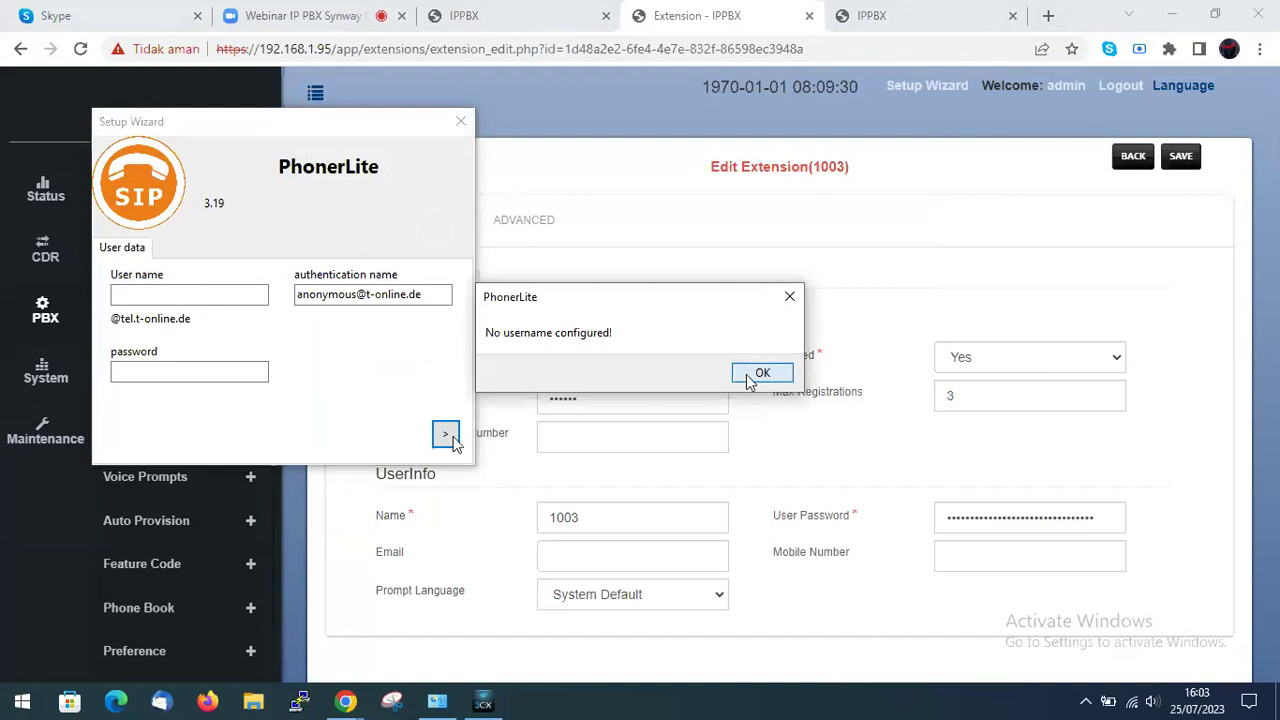
left_click(750, 376)
left_click(198, 297)
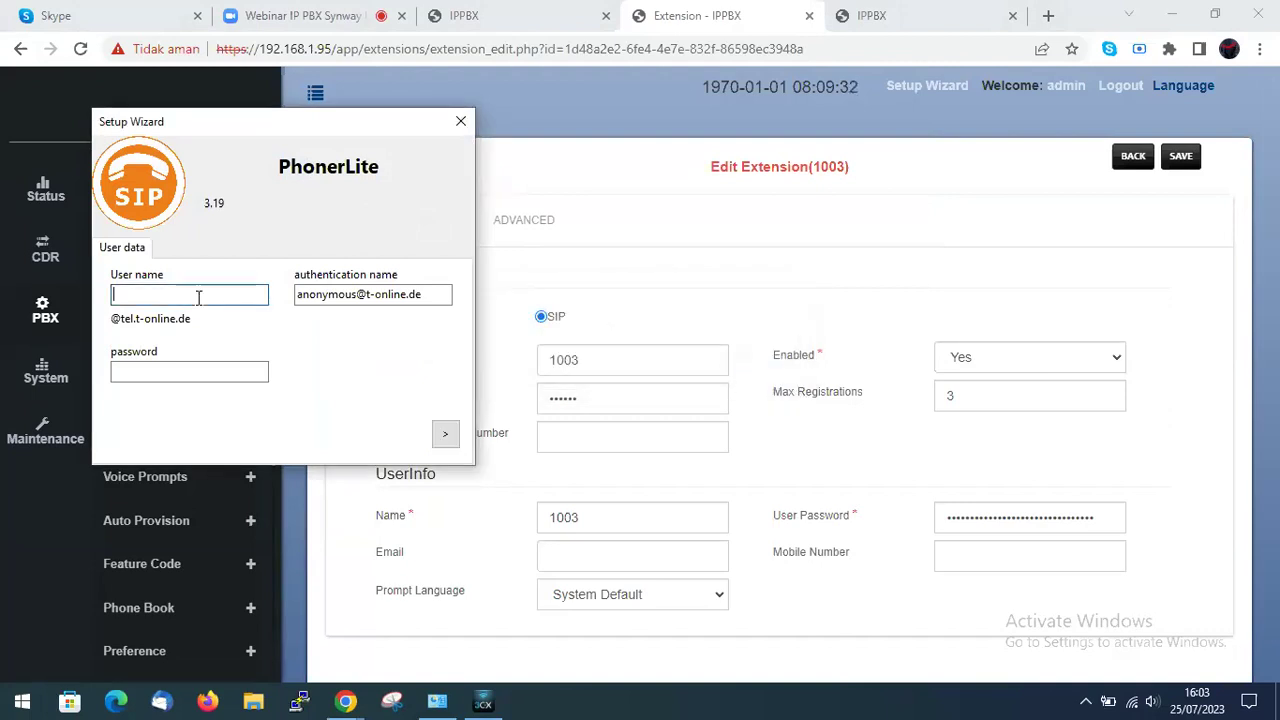
type("test")
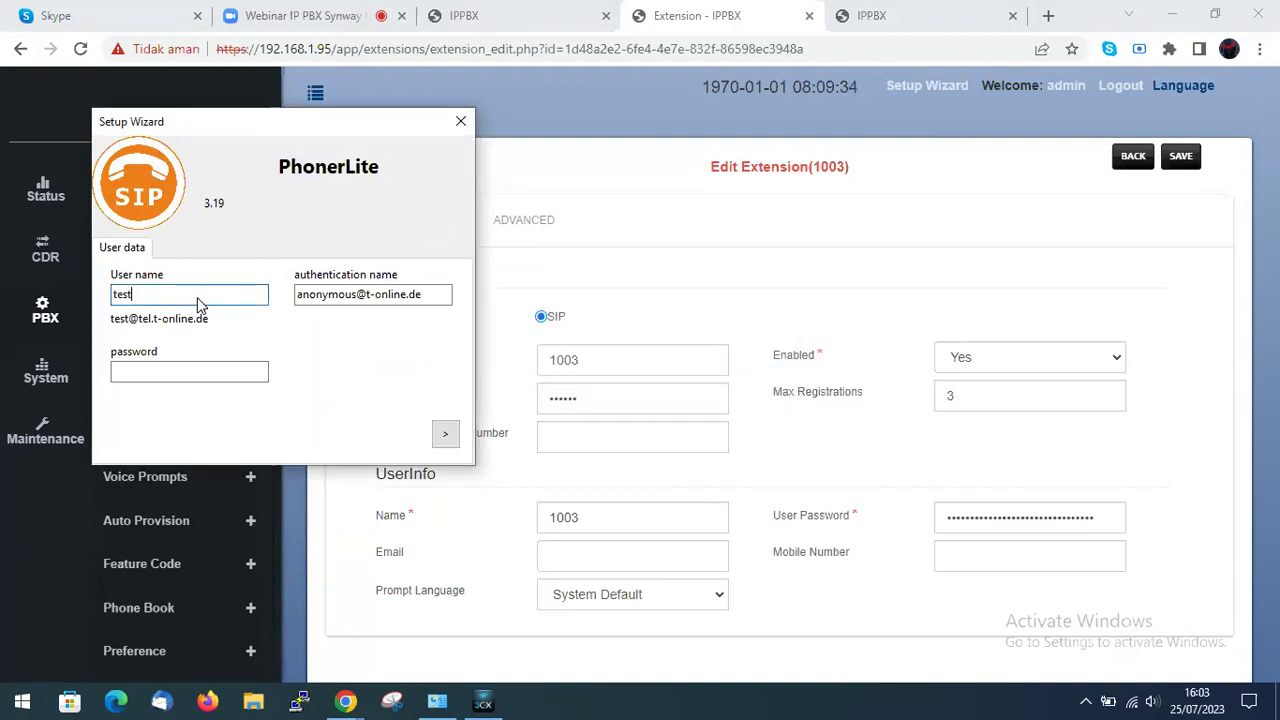
left_click(446, 436)
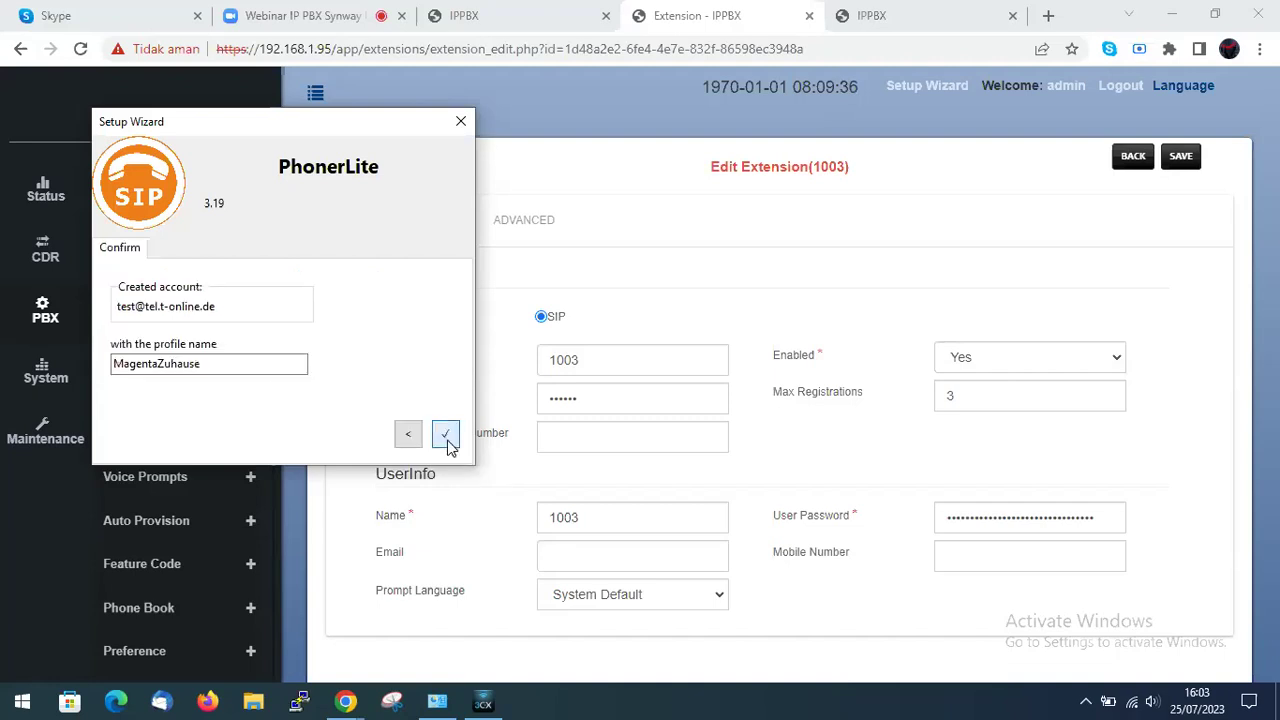
left_click(445, 437)
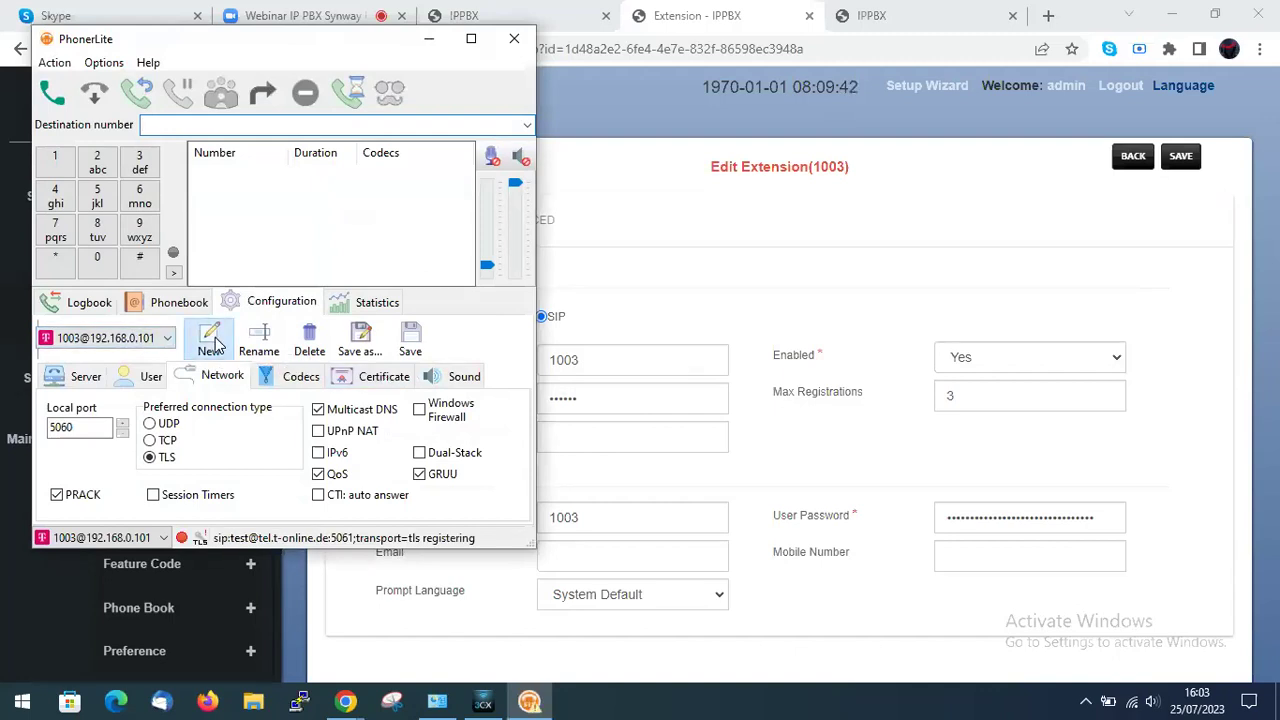
Step: Start a new manually configured profile with proxy/registrar 192.168.1.95
left_click(214, 343)
left_click(321, 290)
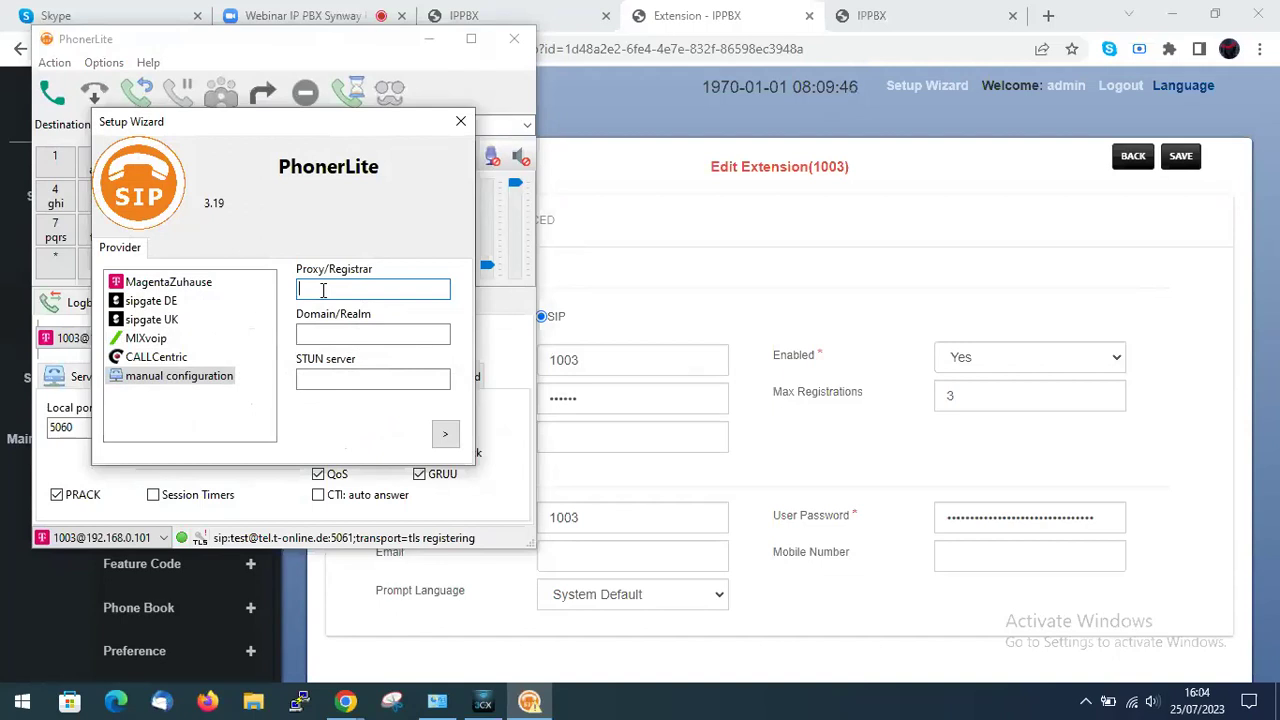
type("192.168.1.")
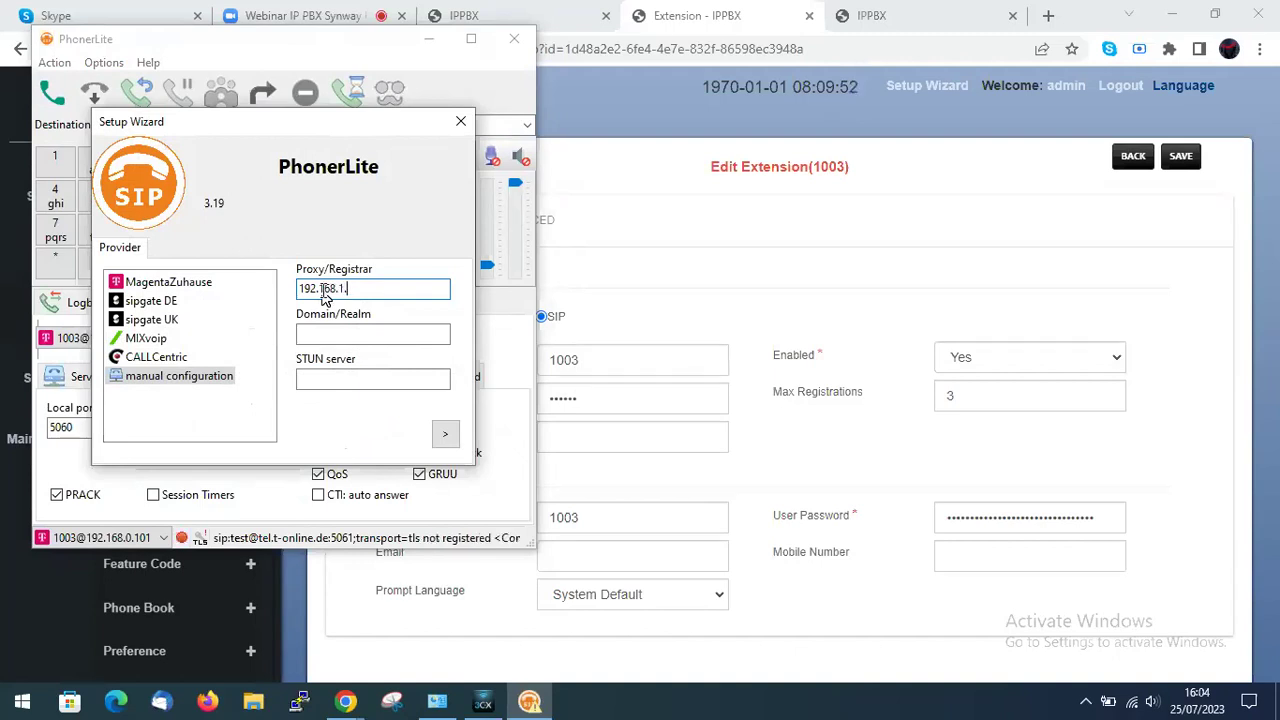
type("98")
key("BackSpace")
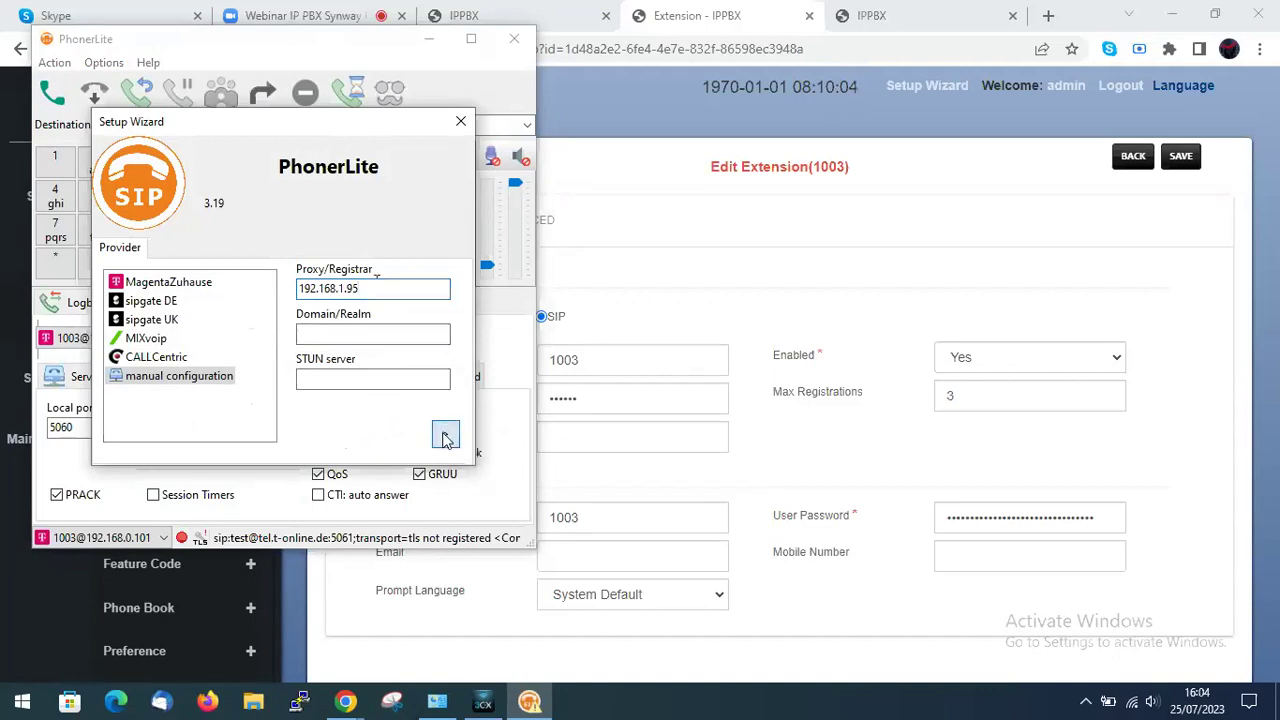
left_click(446, 435)
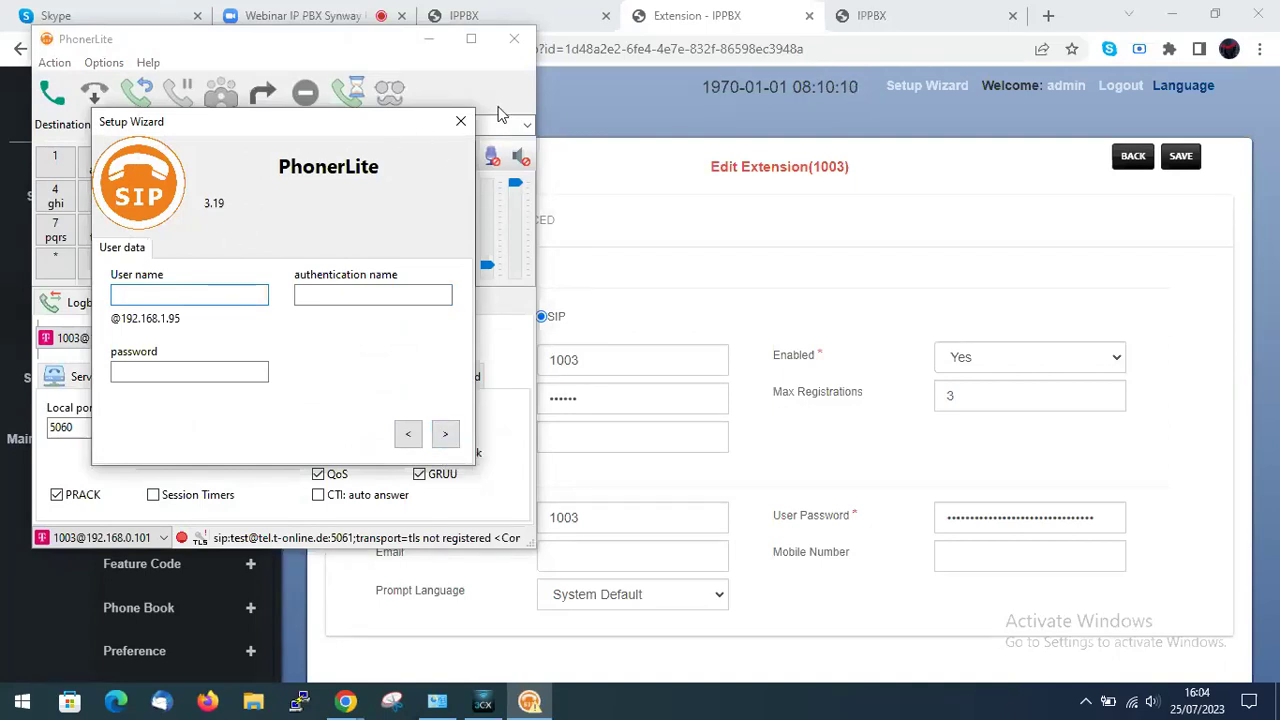
Step: Abandon the setup wizard and close PhonerLite
left_click(462, 122)
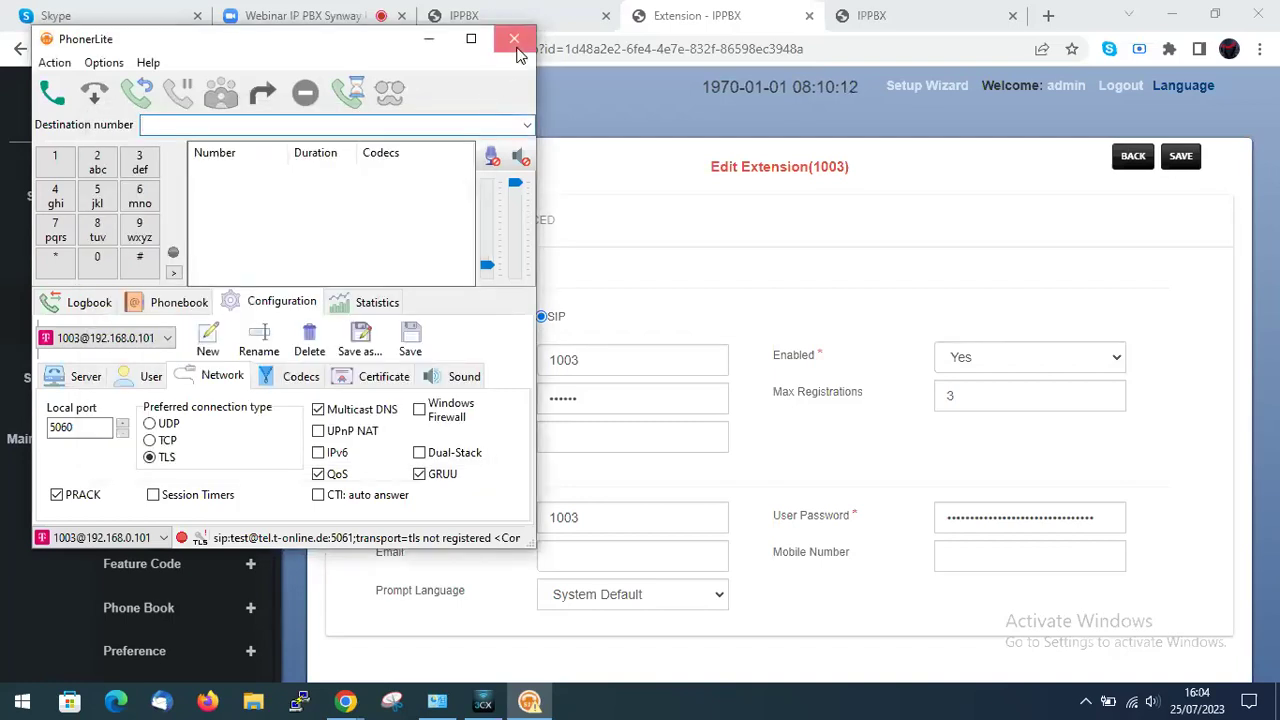
left_click(514, 38)
left_click(660, 396)
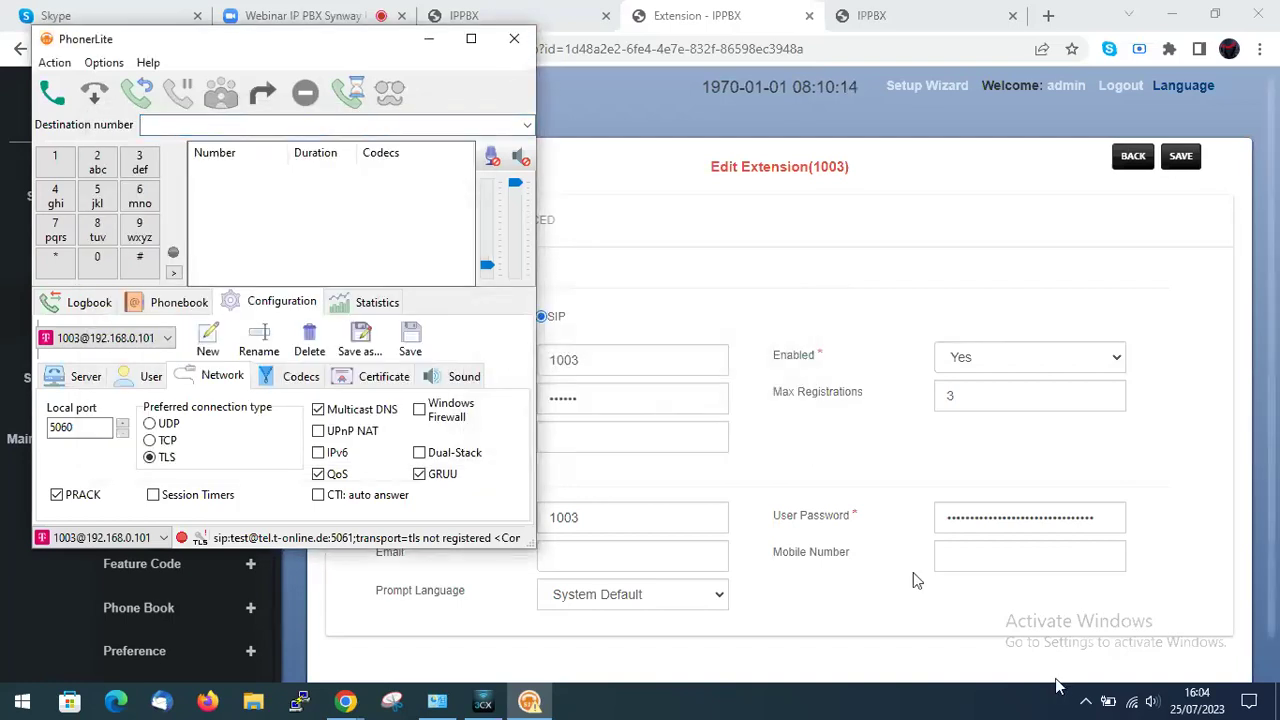
left_click(516, 39)
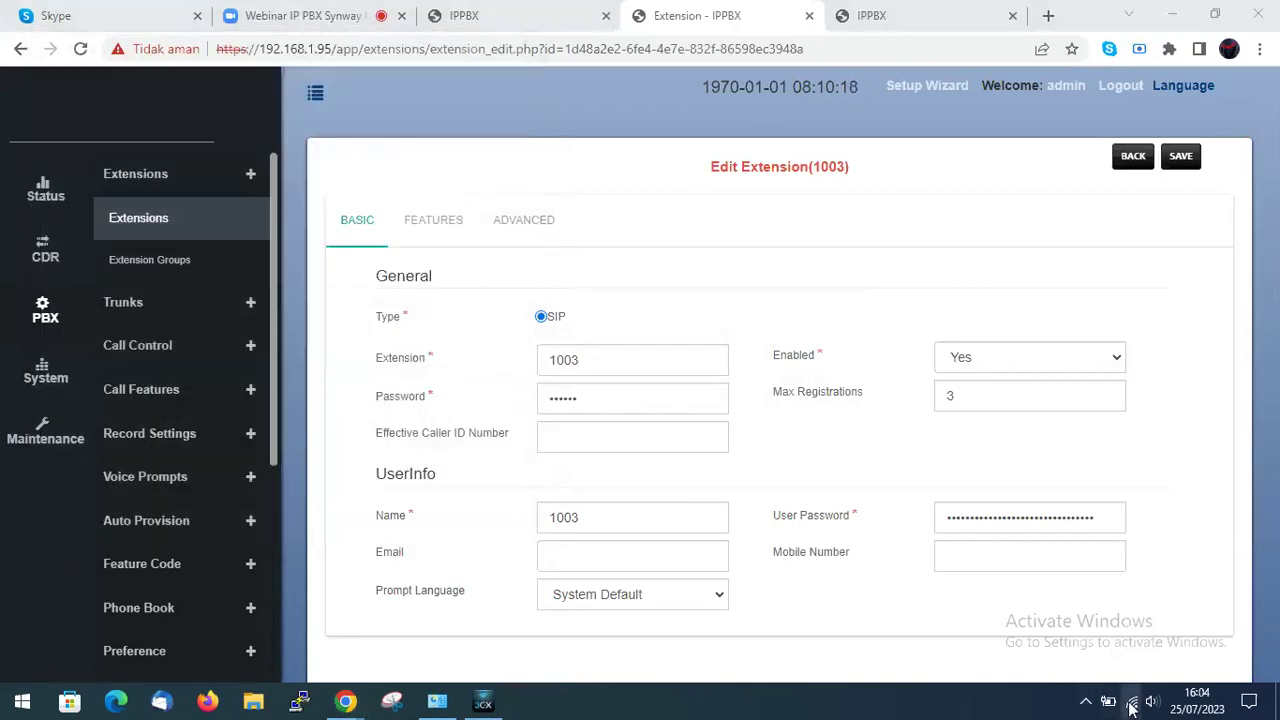
Step: Connect to the Water Rabbit Wi-Fi network with automatic connection enabled
left_click(1131, 706)
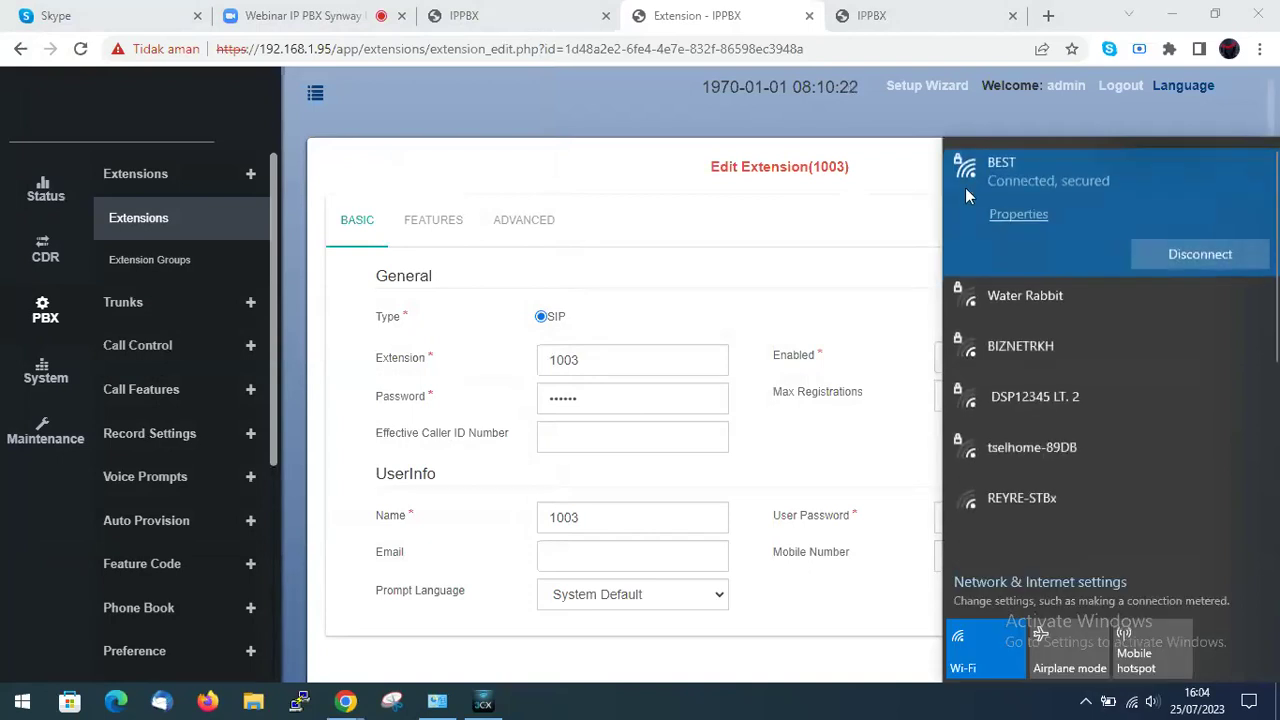
left_click(1015, 295)
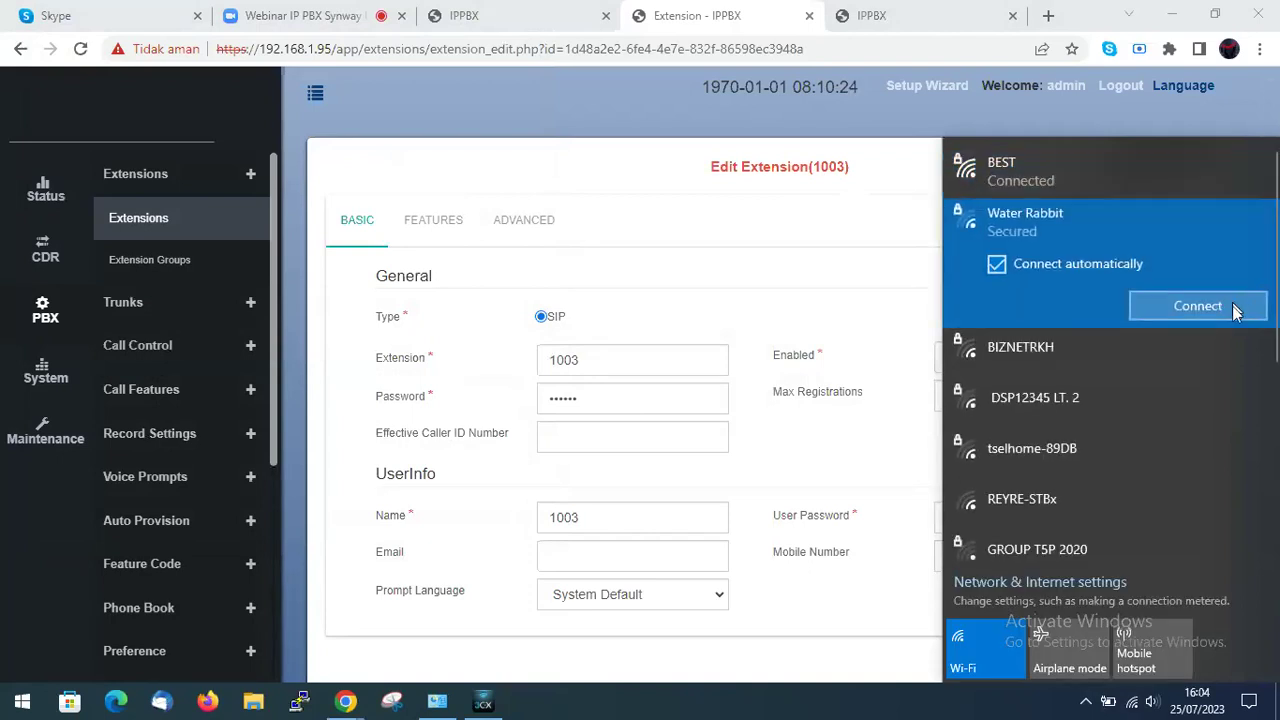
left_click(1236, 312)
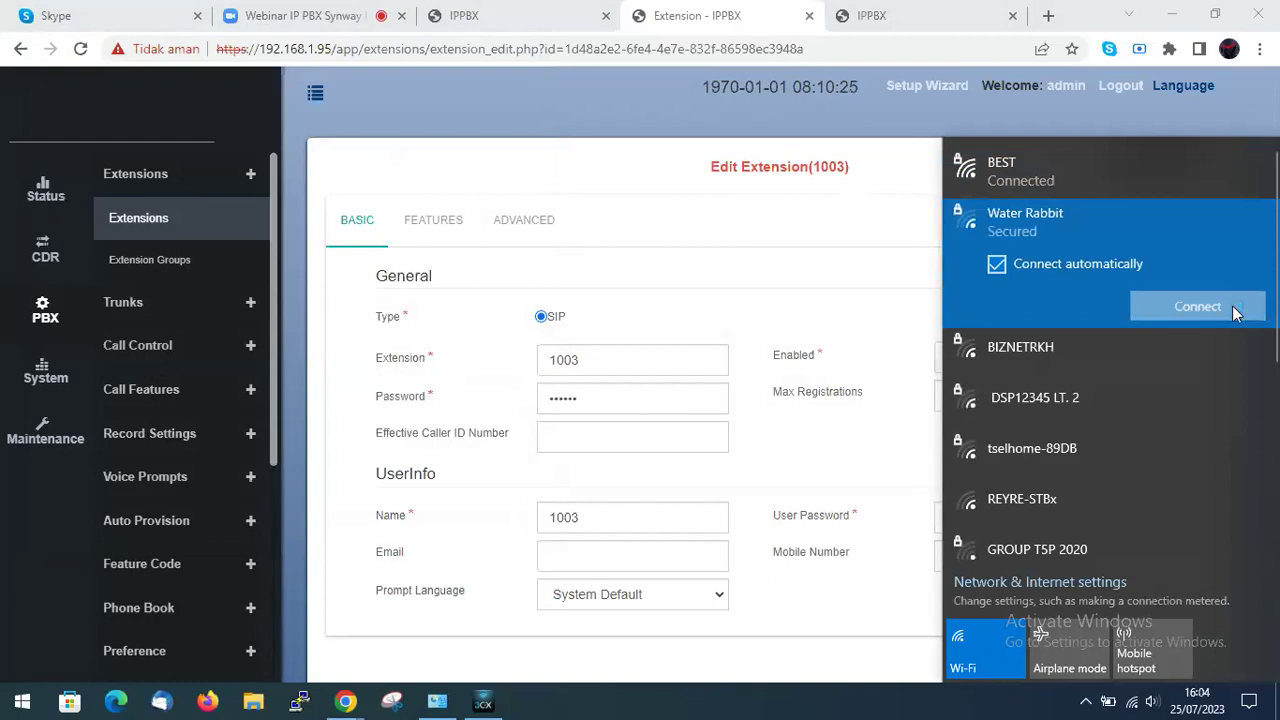
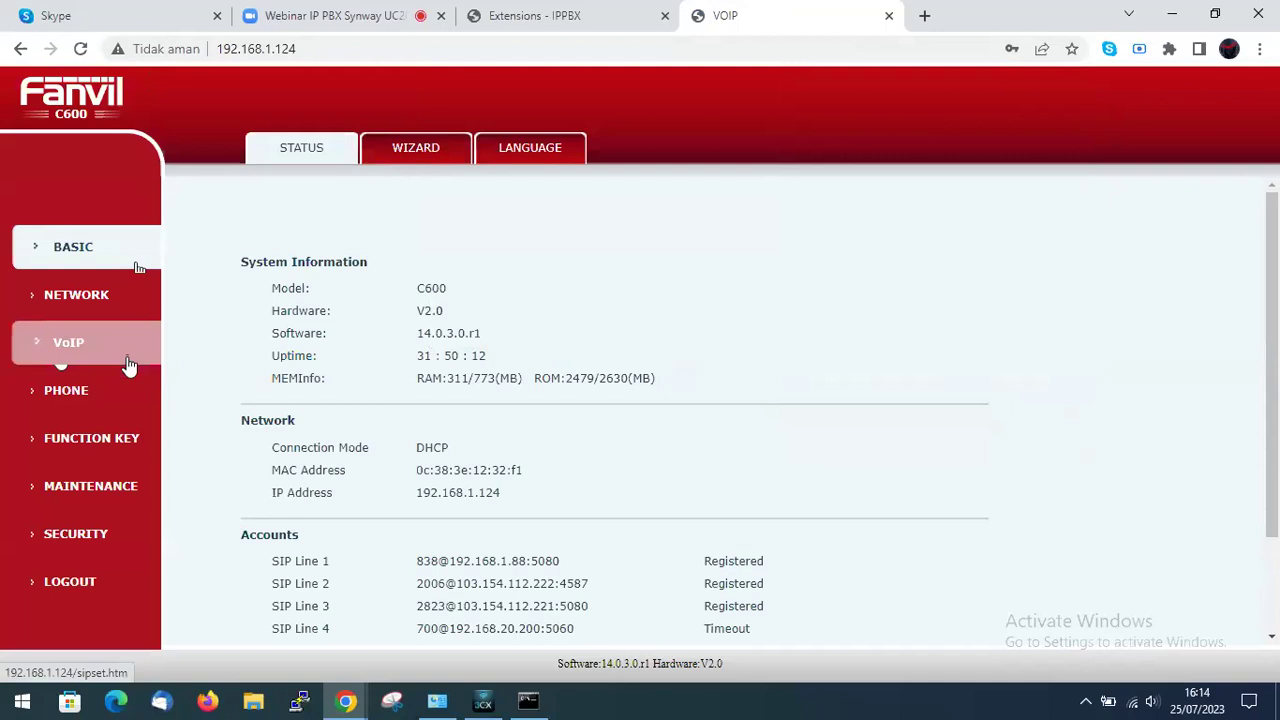
Step: Open the VoIP settings and select SIP line 6
left_click(128, 362)
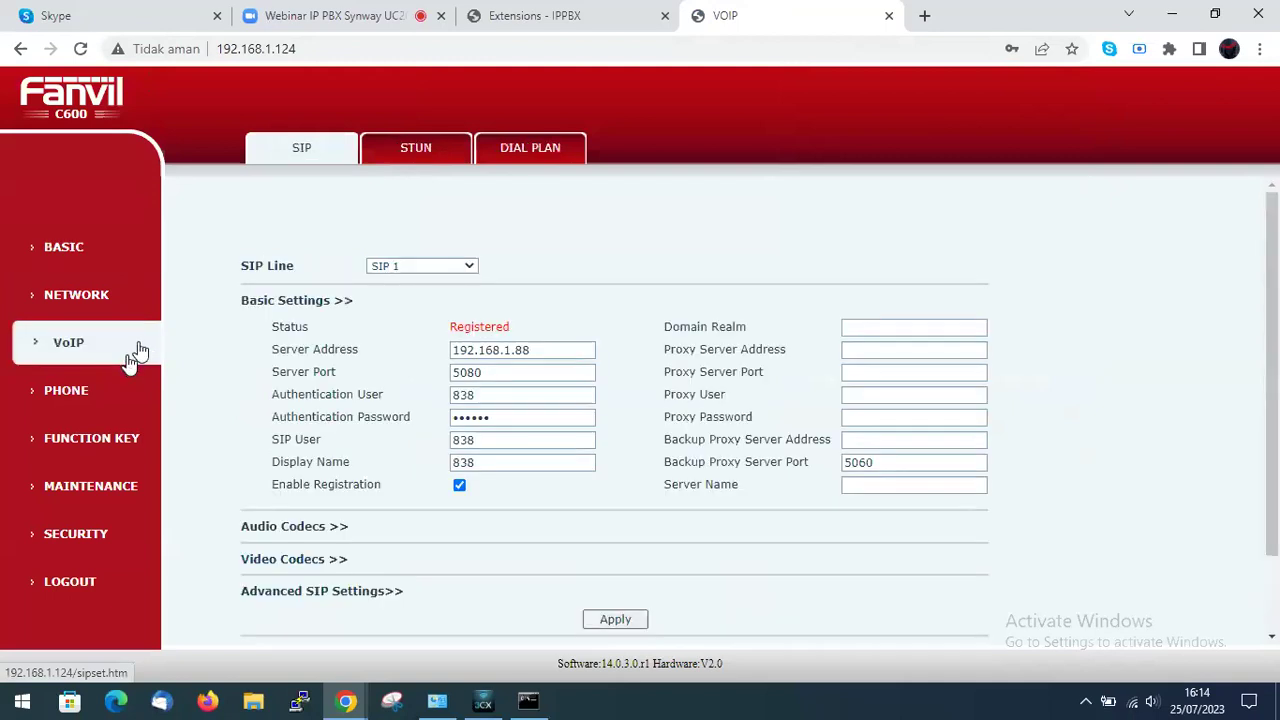
left_click(414, 267)
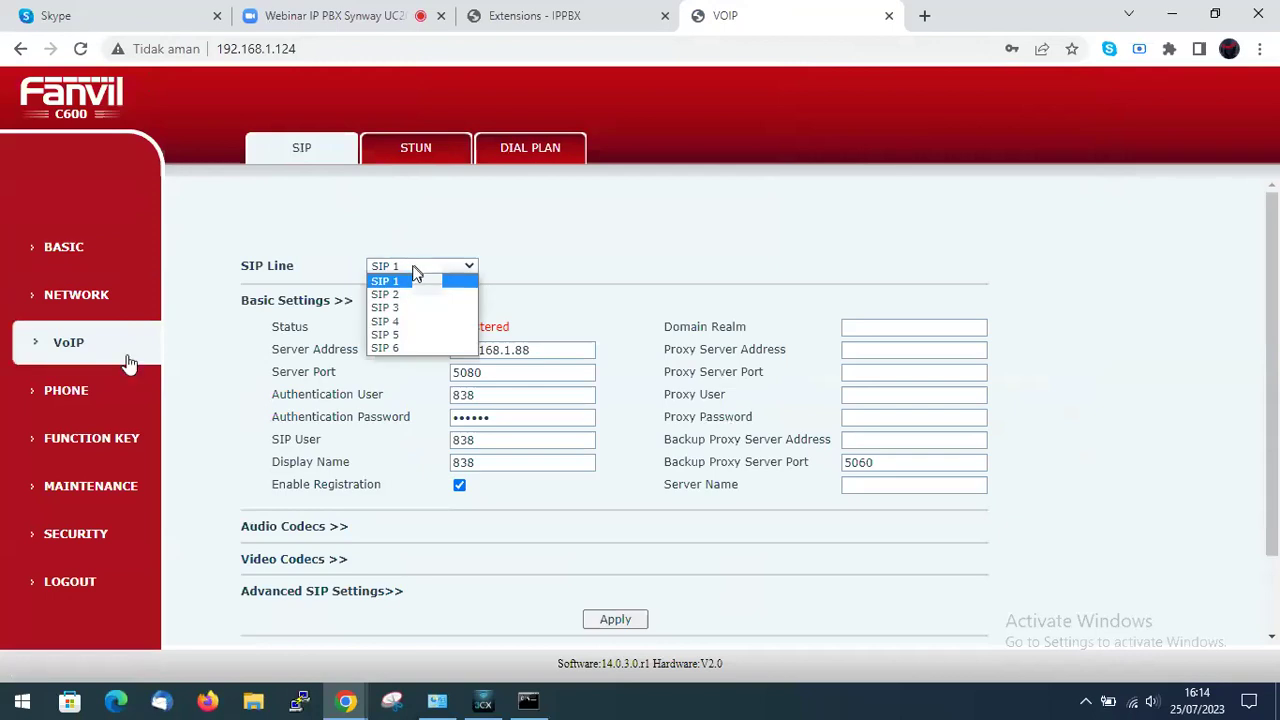
left_click(411, 314)
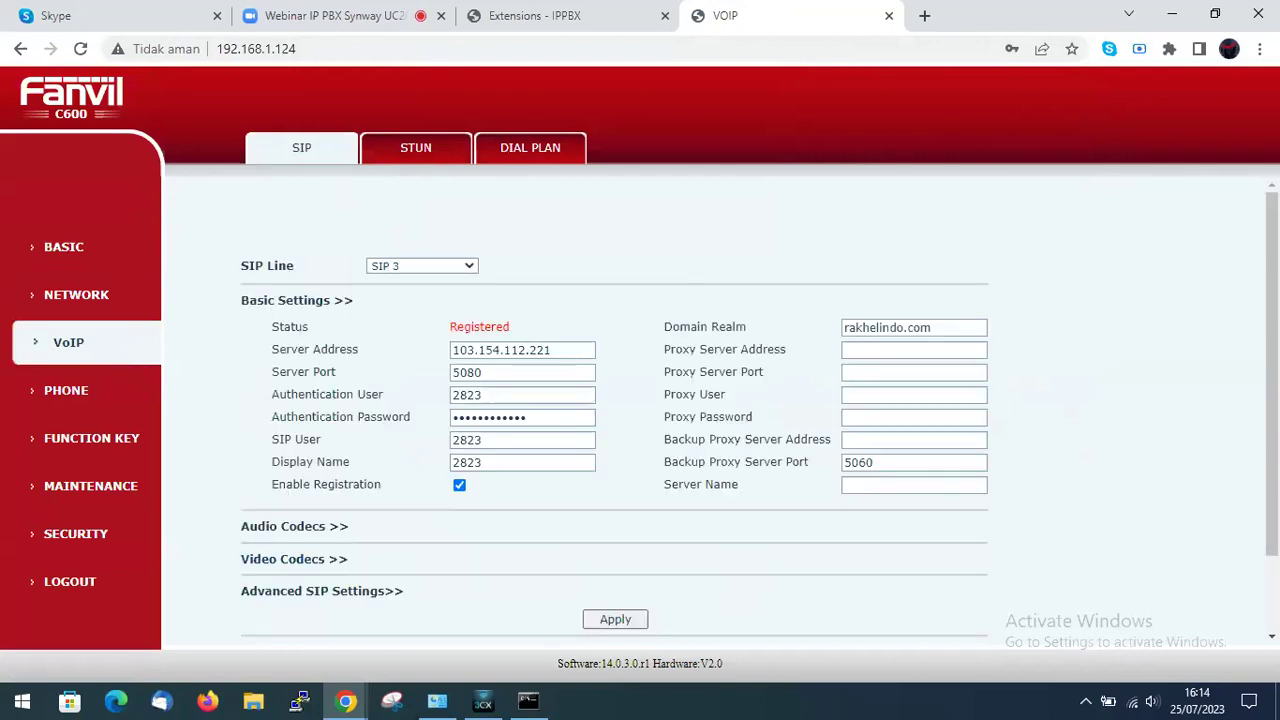
left_click(463, 270)
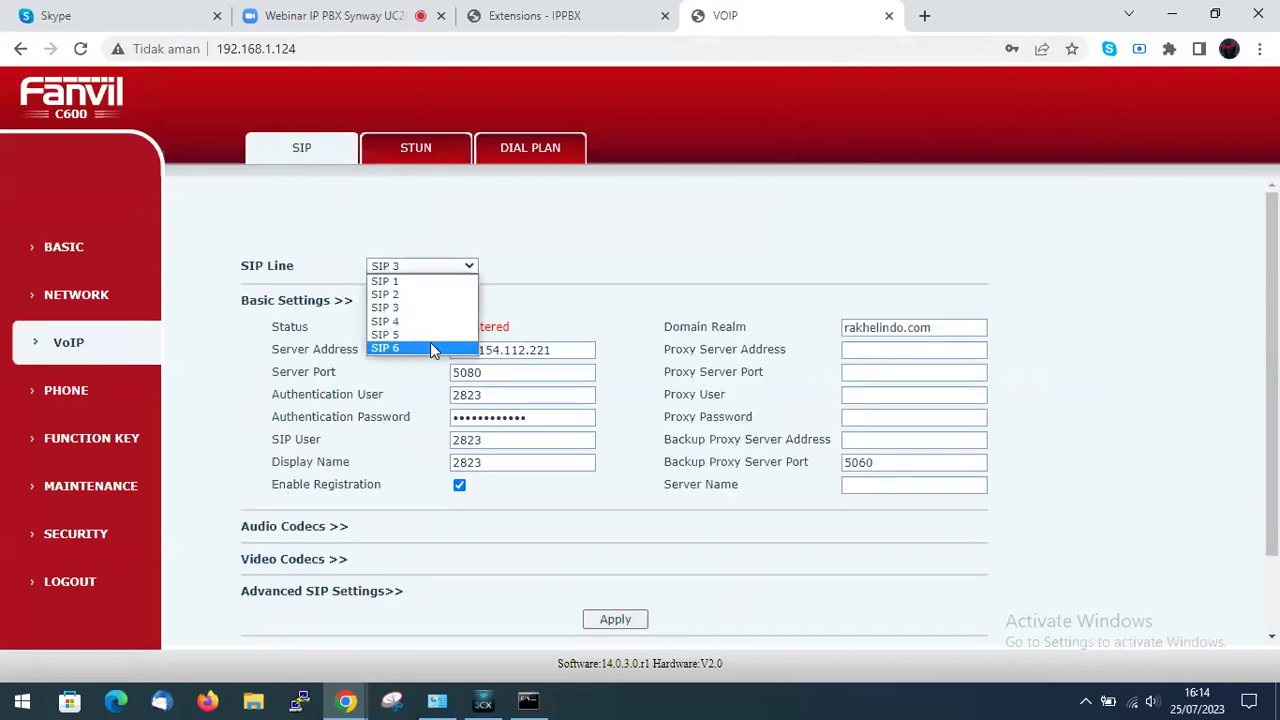
left_click(430, 345)
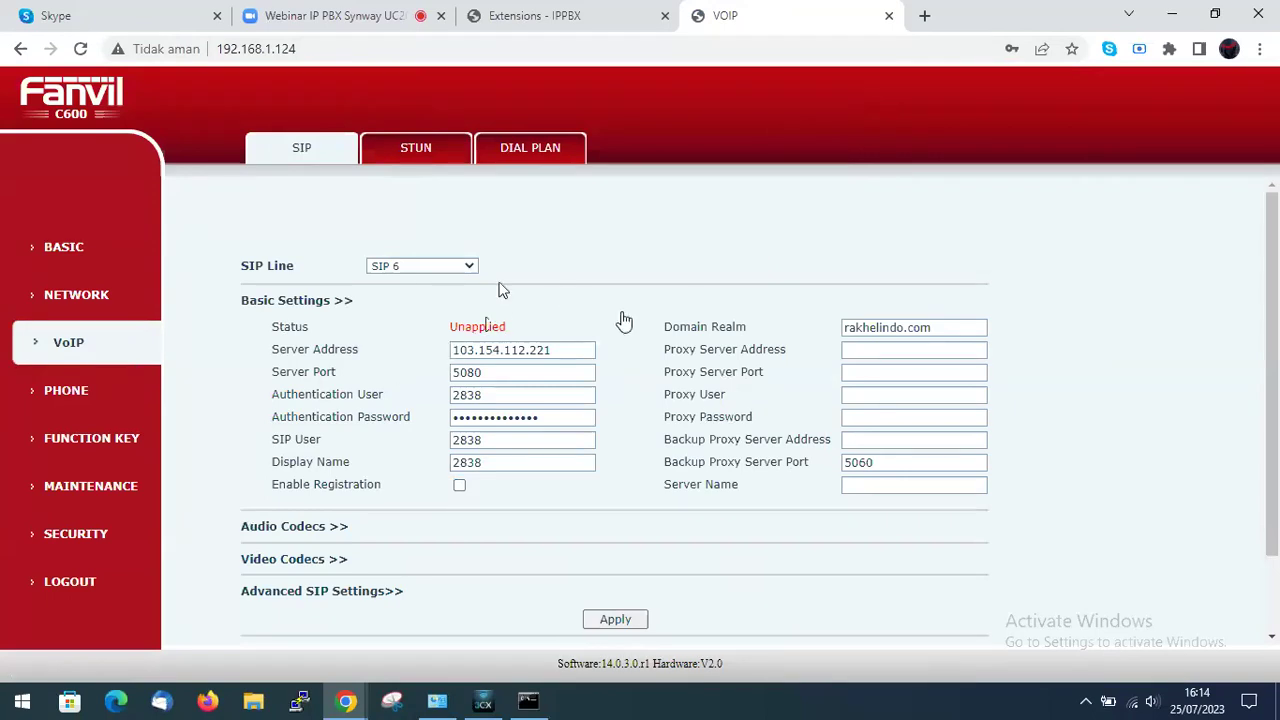
Step: Set SIP 6's server to 192.168.1.95, port 5060 and authentication user 1002
double_click(568, 347)
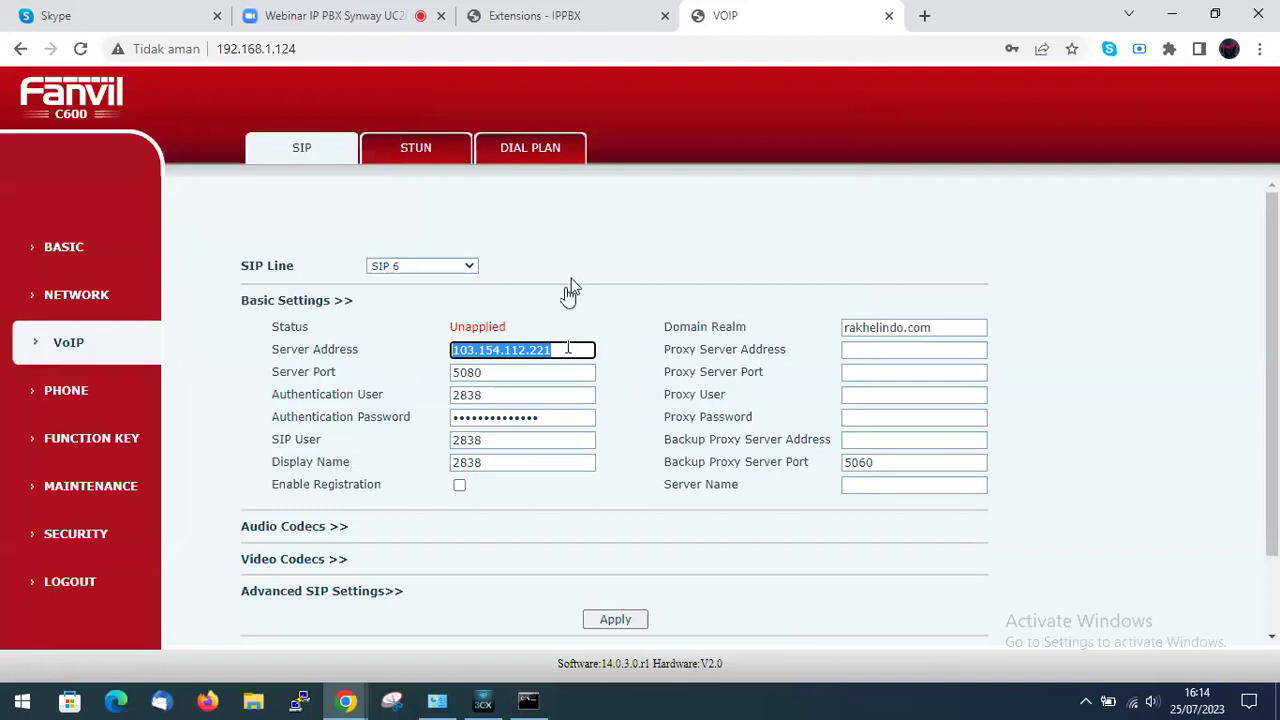
type("192.16")
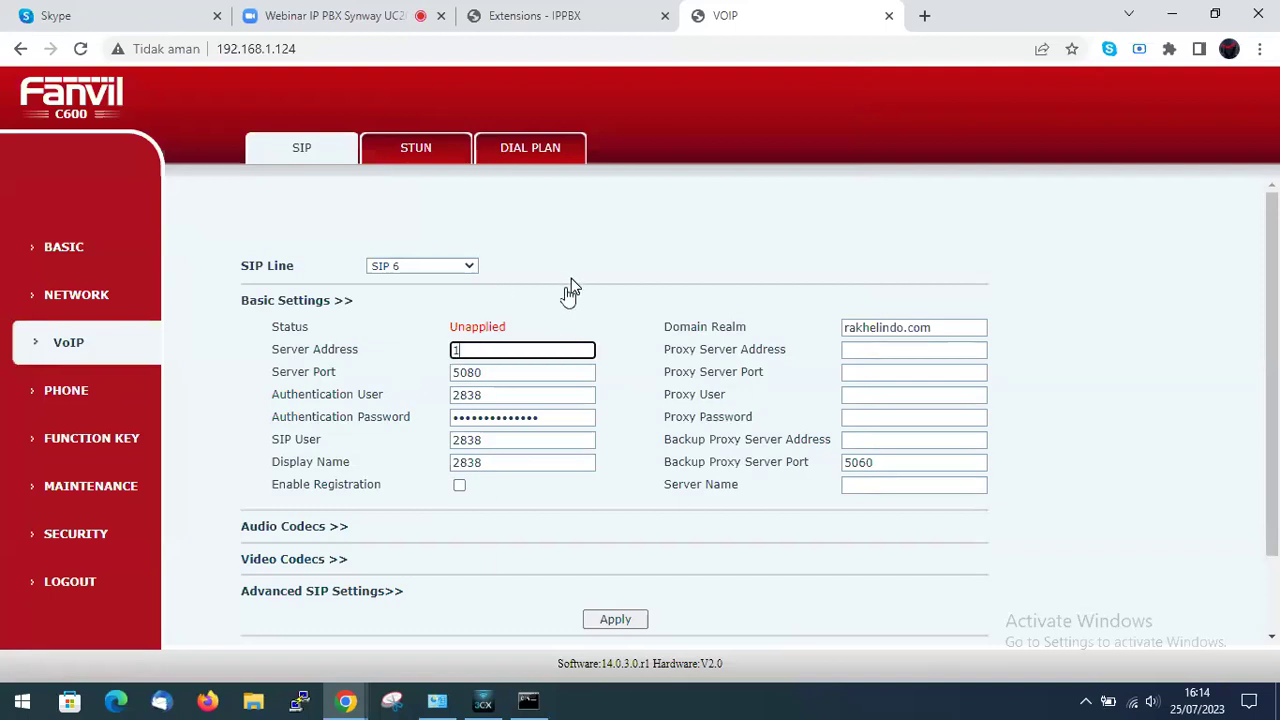
type("8.1.95")
left_click(548, 372)
key("BackSpace")
key("BackSpace")
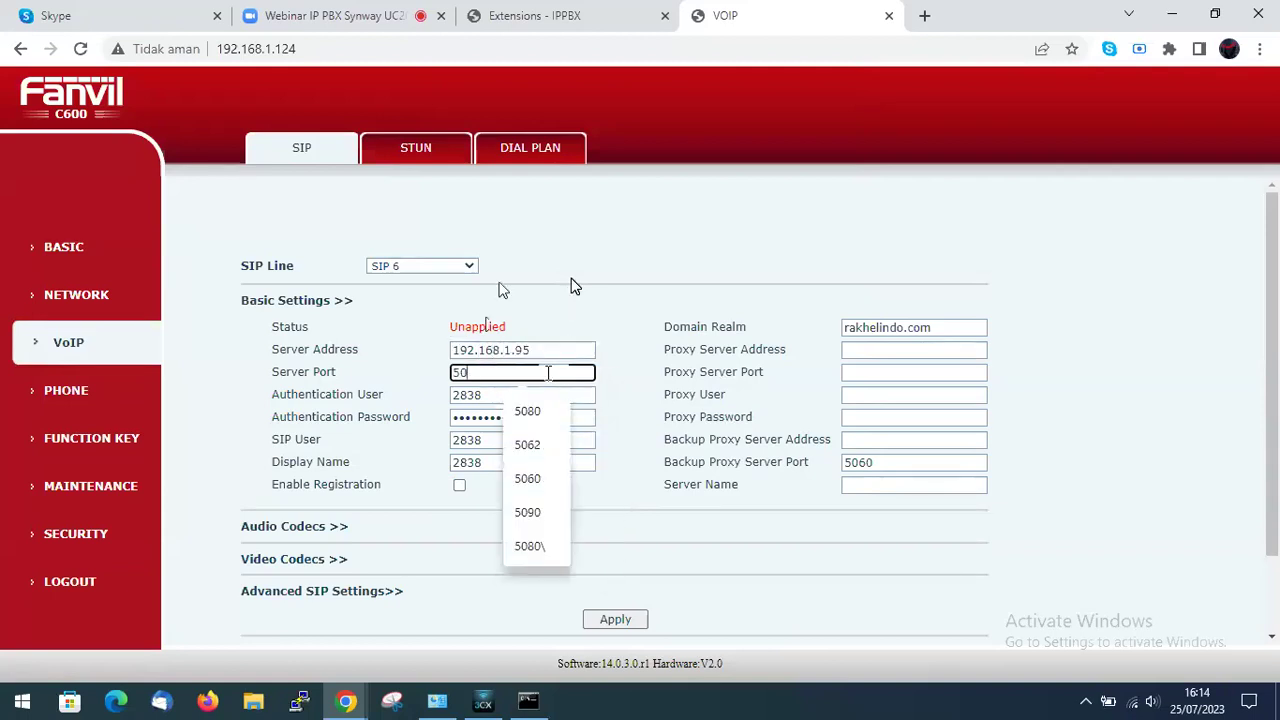
type("60")
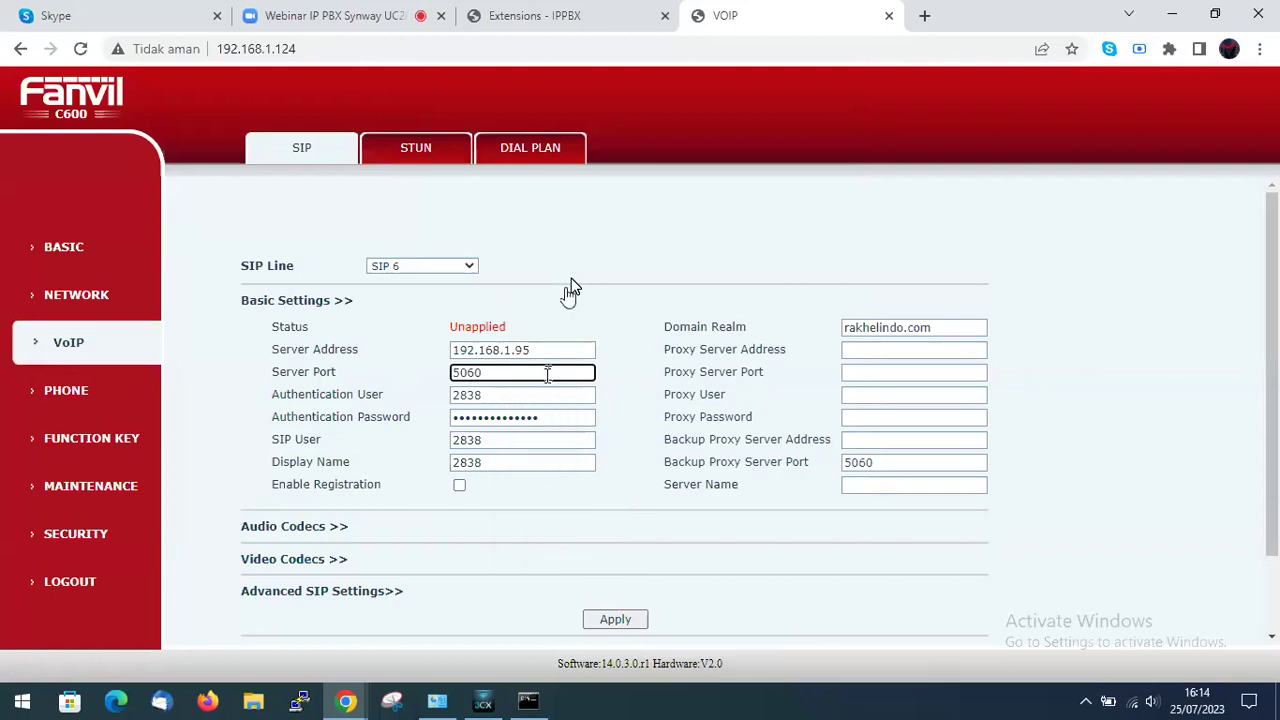
double_click(545, 394)
type("1")
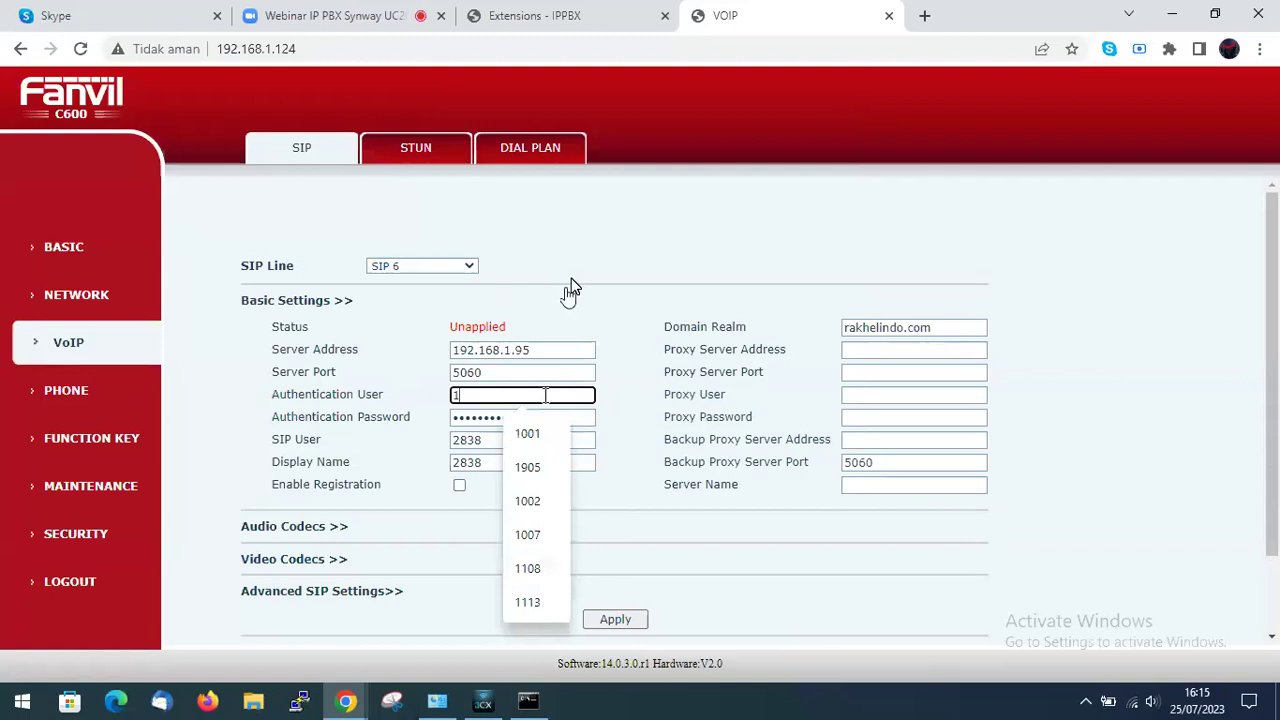
type("002")
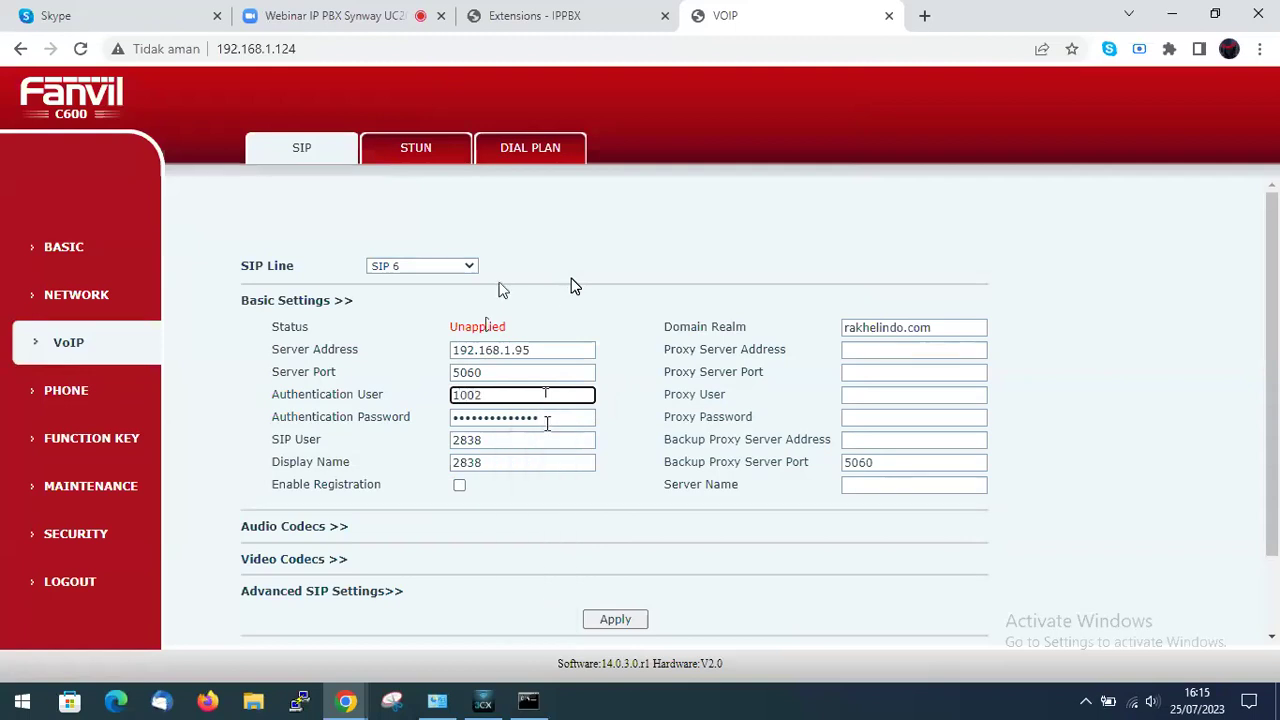
left_click(547, 419)
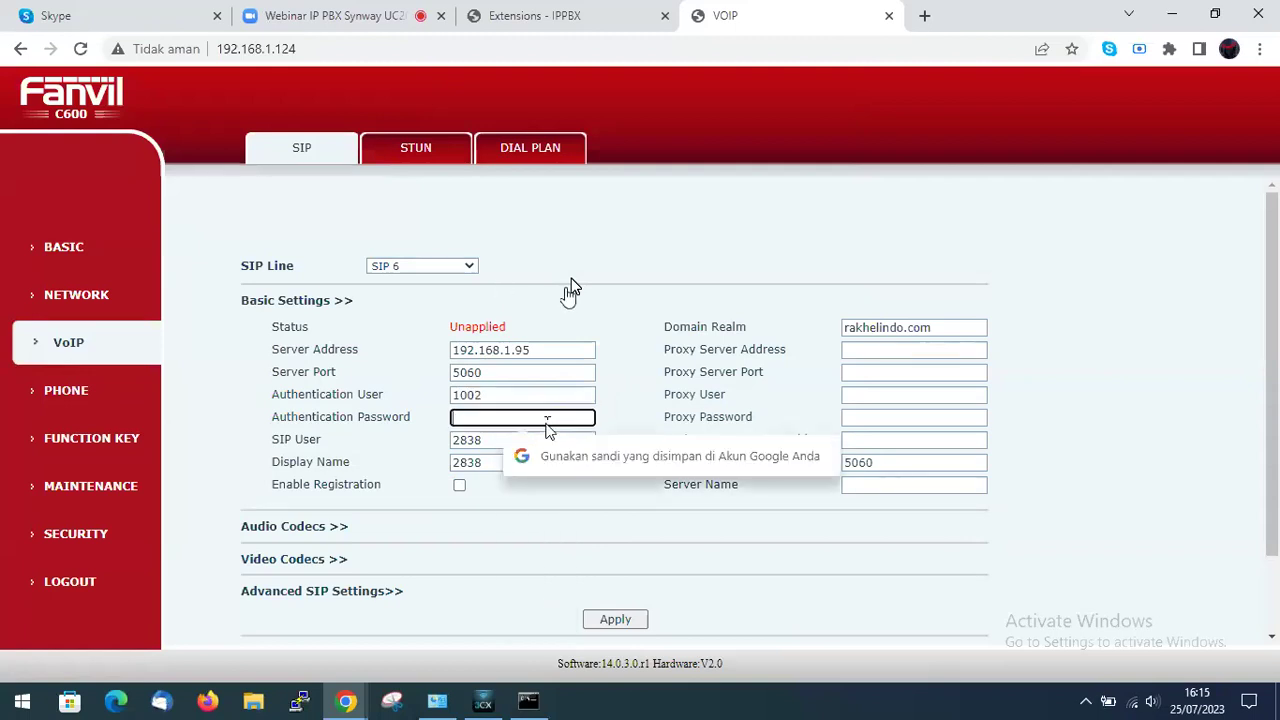
left_click(473, 10)
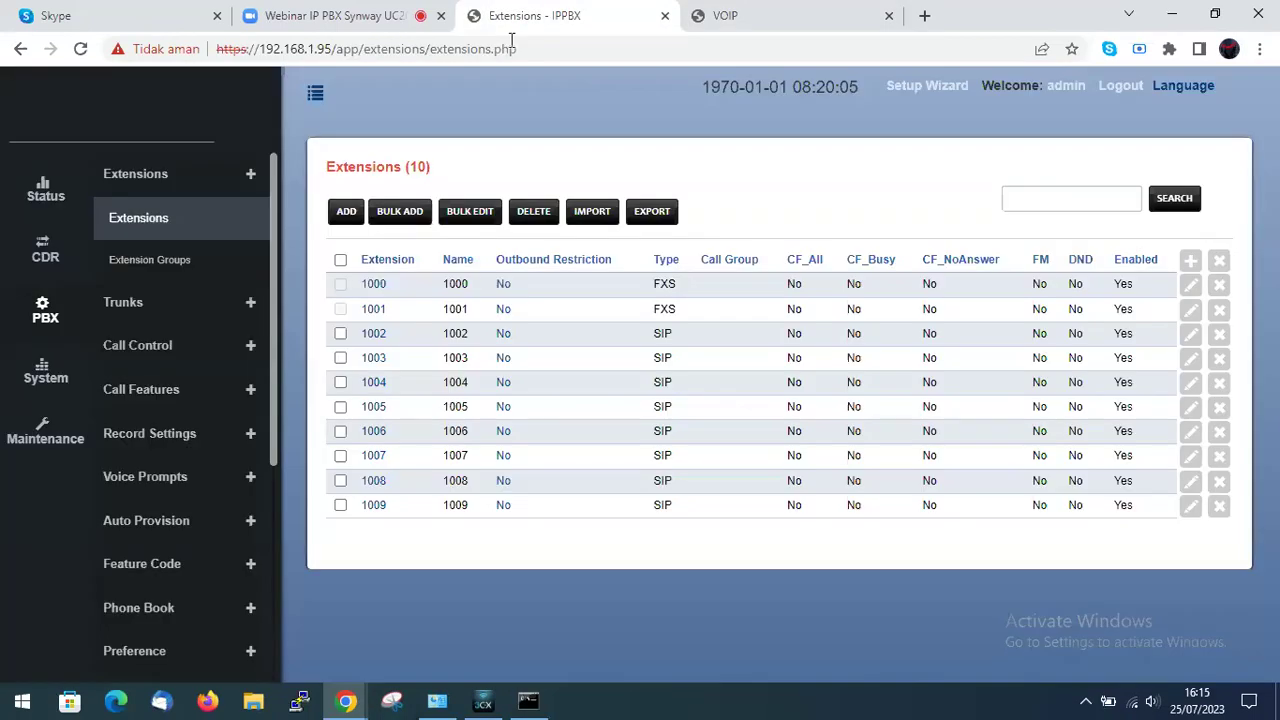
Step: Copy extension 1002's password from the IPPBX into SIP 6's authentication password field
left_click(463, 336)
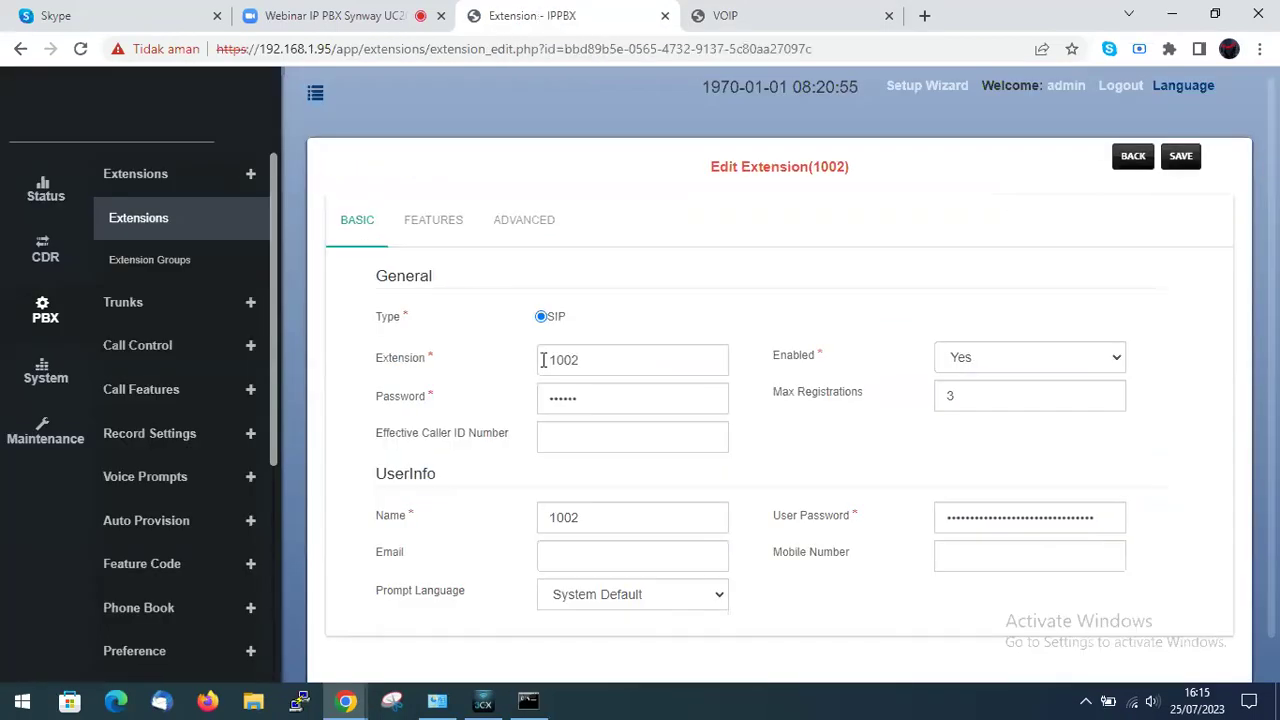
left_click(575, 392)
left_click(815, 12)
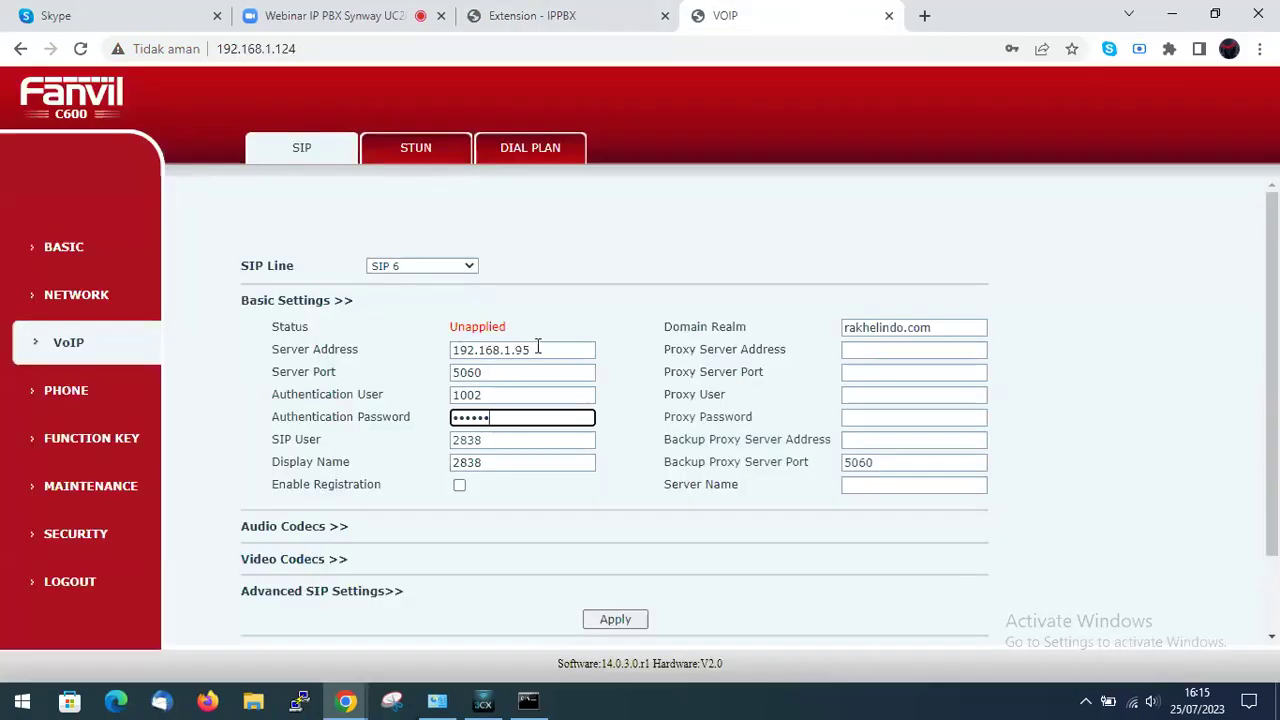
Step: Set SIP 6's SIP user and display name both to 1002
left_click(531, 440)
key("BackSpace")
key("BackSpace")
key("BackSpace")
key("BackSpace")
type("1002")
key("Tab")
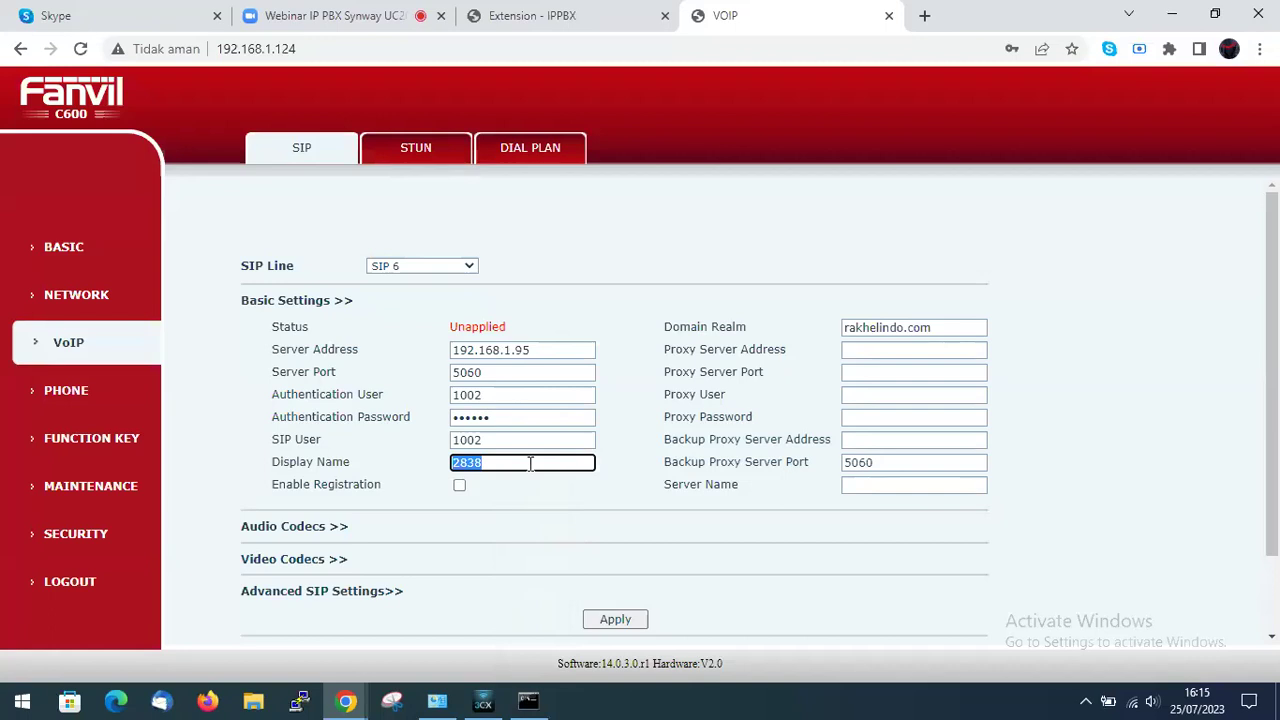
type("1002")
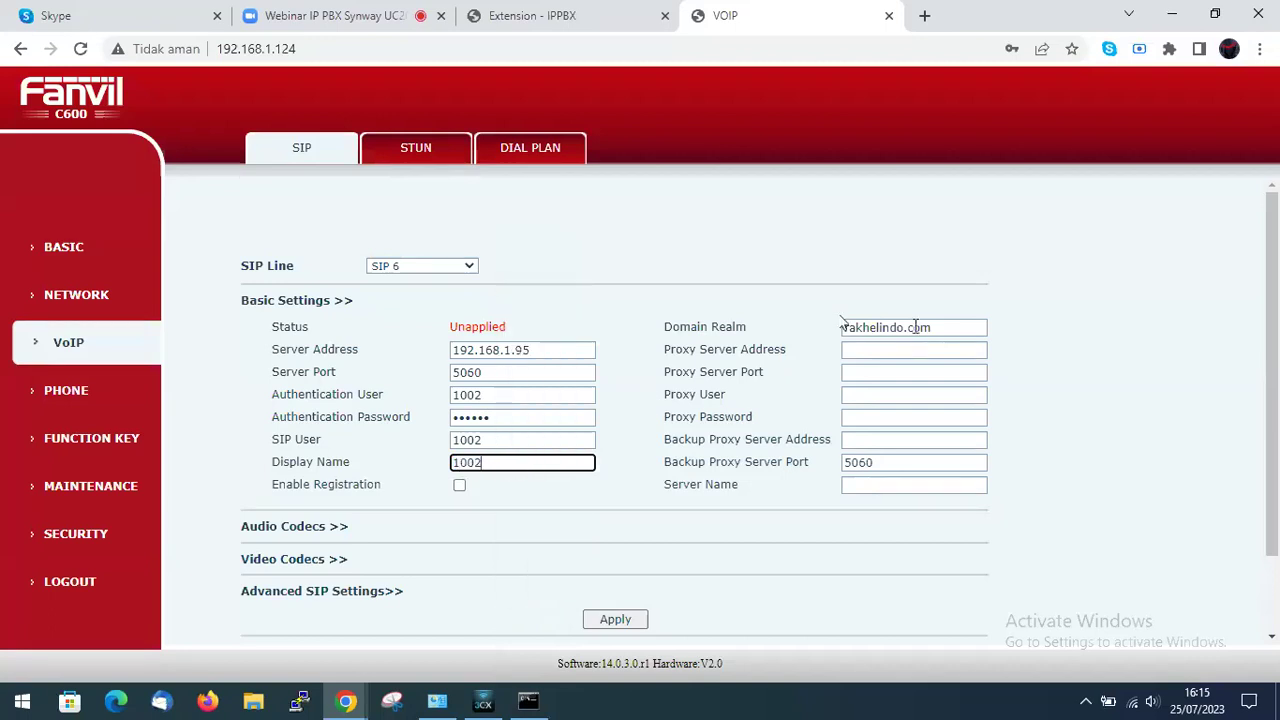
Step: Clear the domain realm, enable registration and apply so SIP 6 shows Registered
left_click_drag(908, 329, 935, 330)
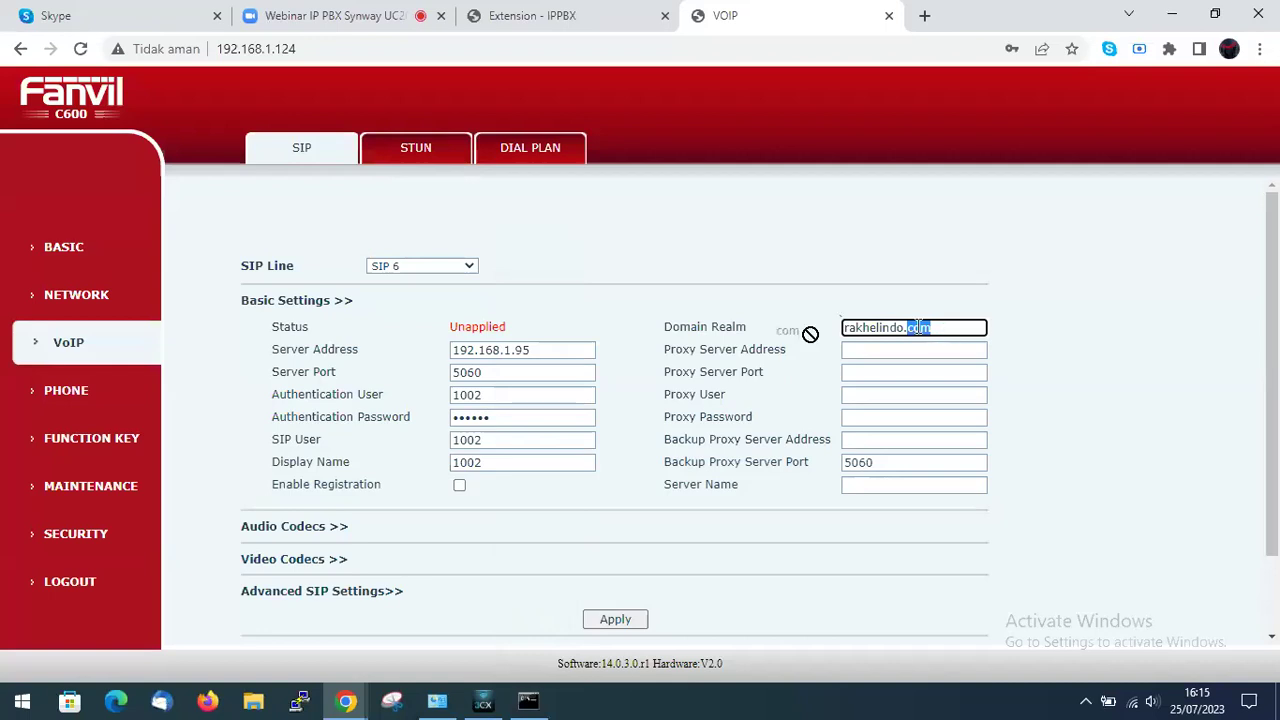
triple_click(948, 326)
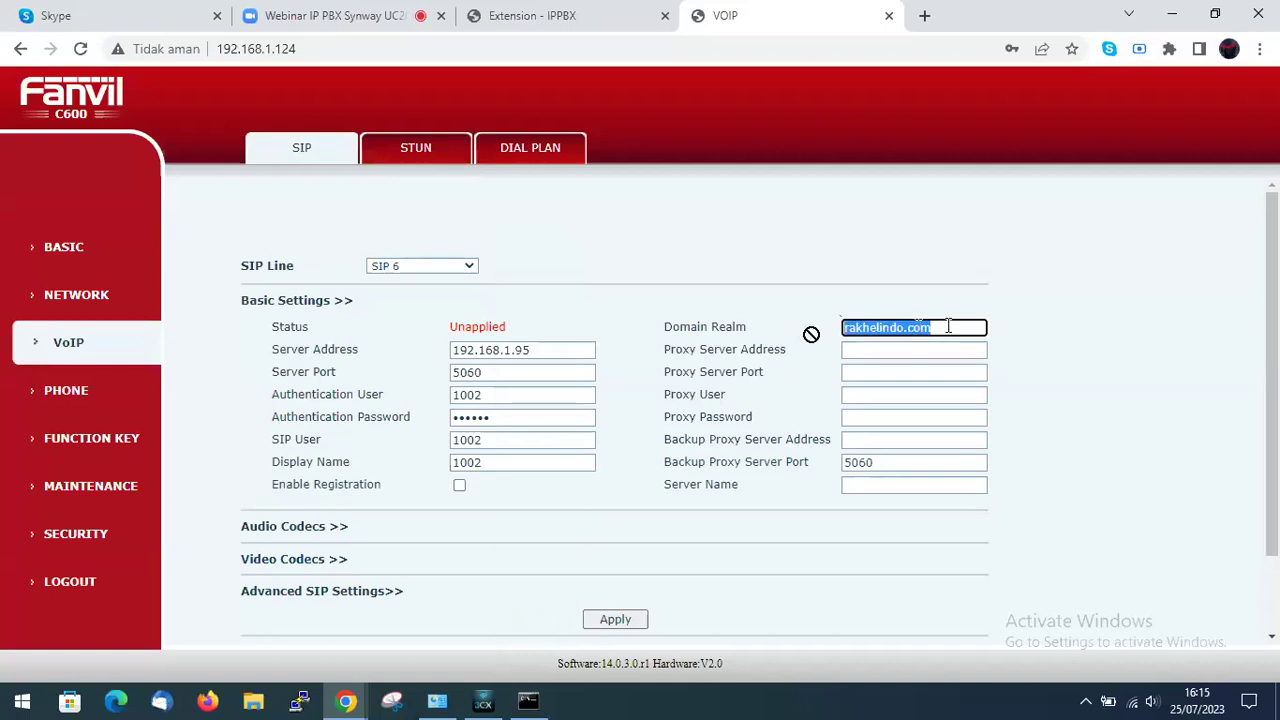
key("BackSpace")
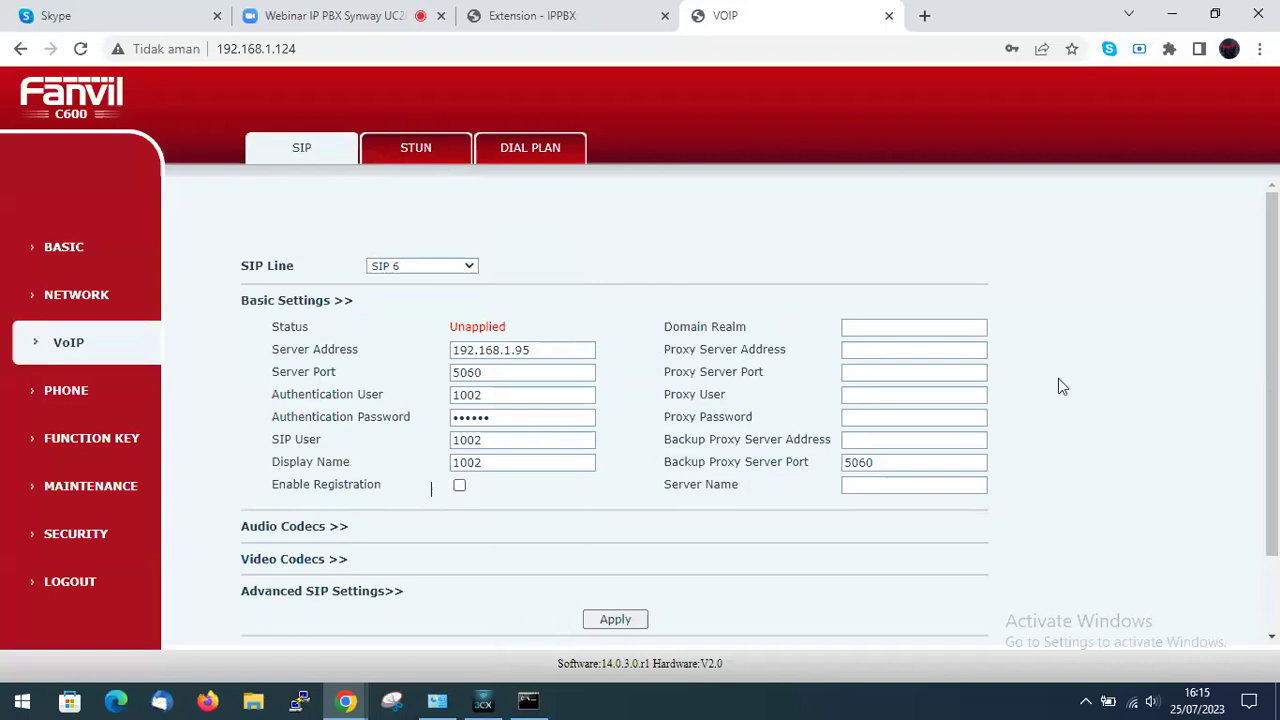
left_click(459, 486)
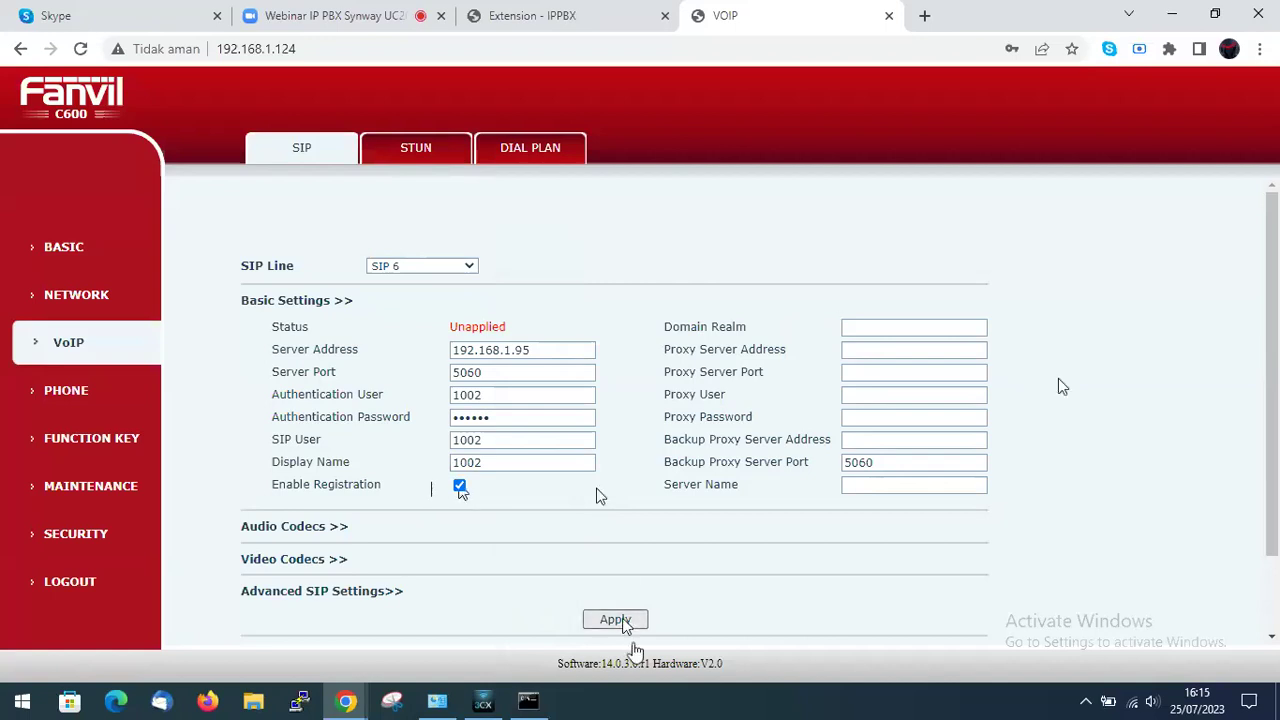
left_click(620, 620)
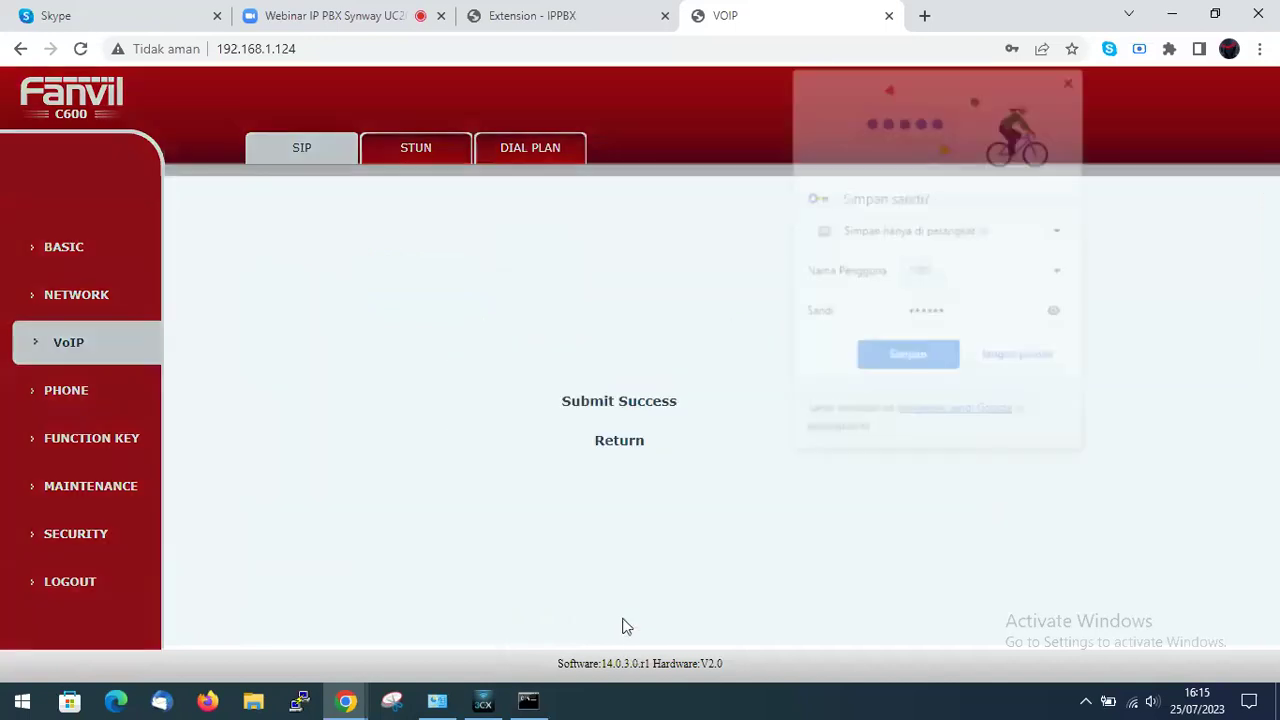
left_click(637, 448)
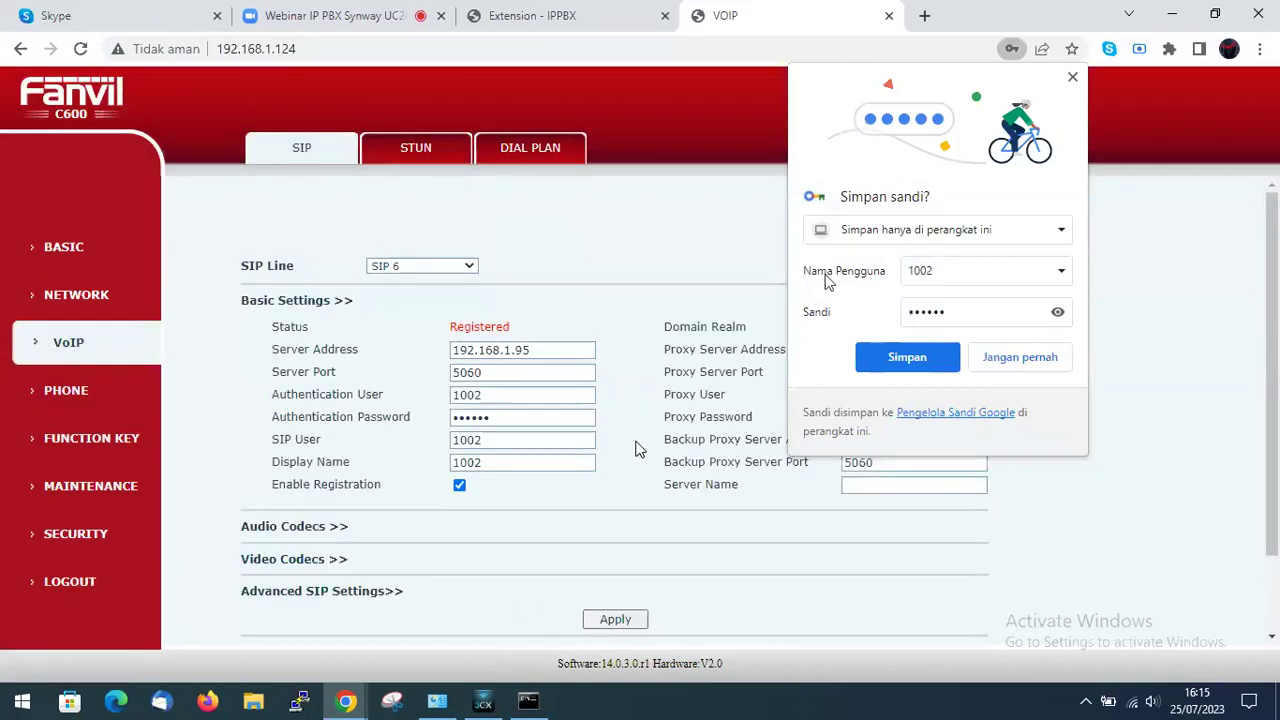
left_click(1072, 77)
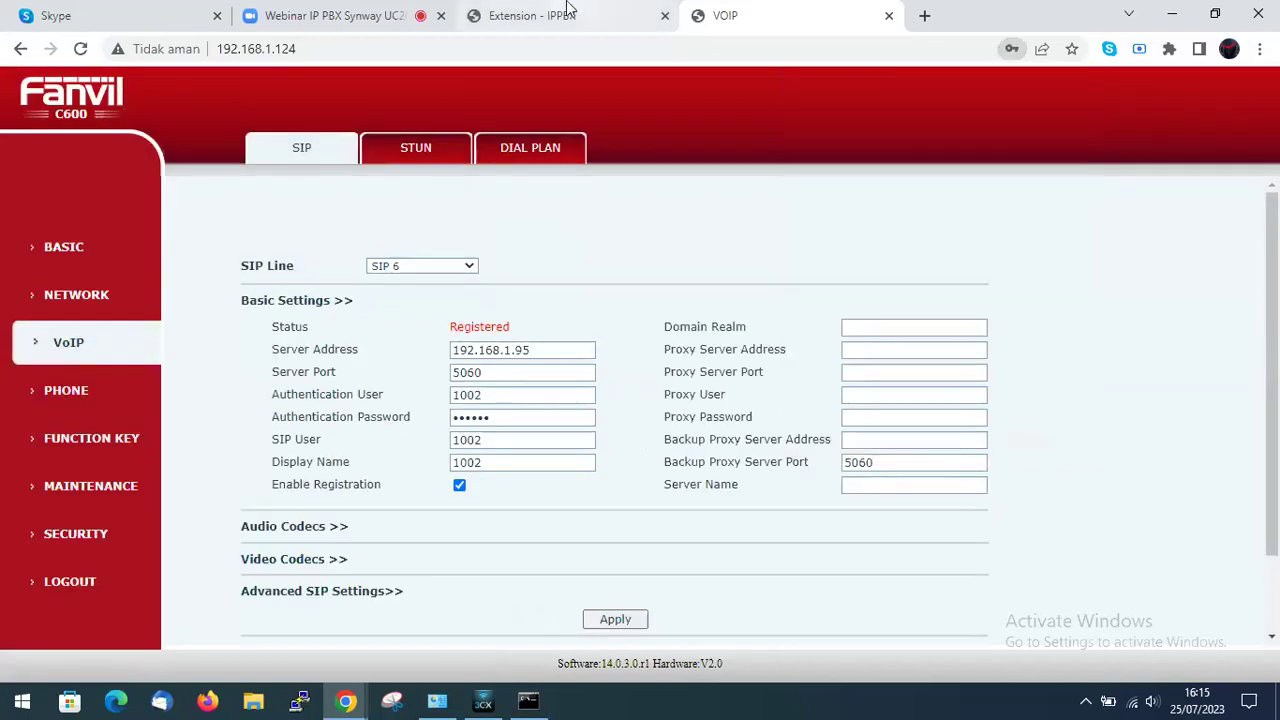
left_click(566, 12)
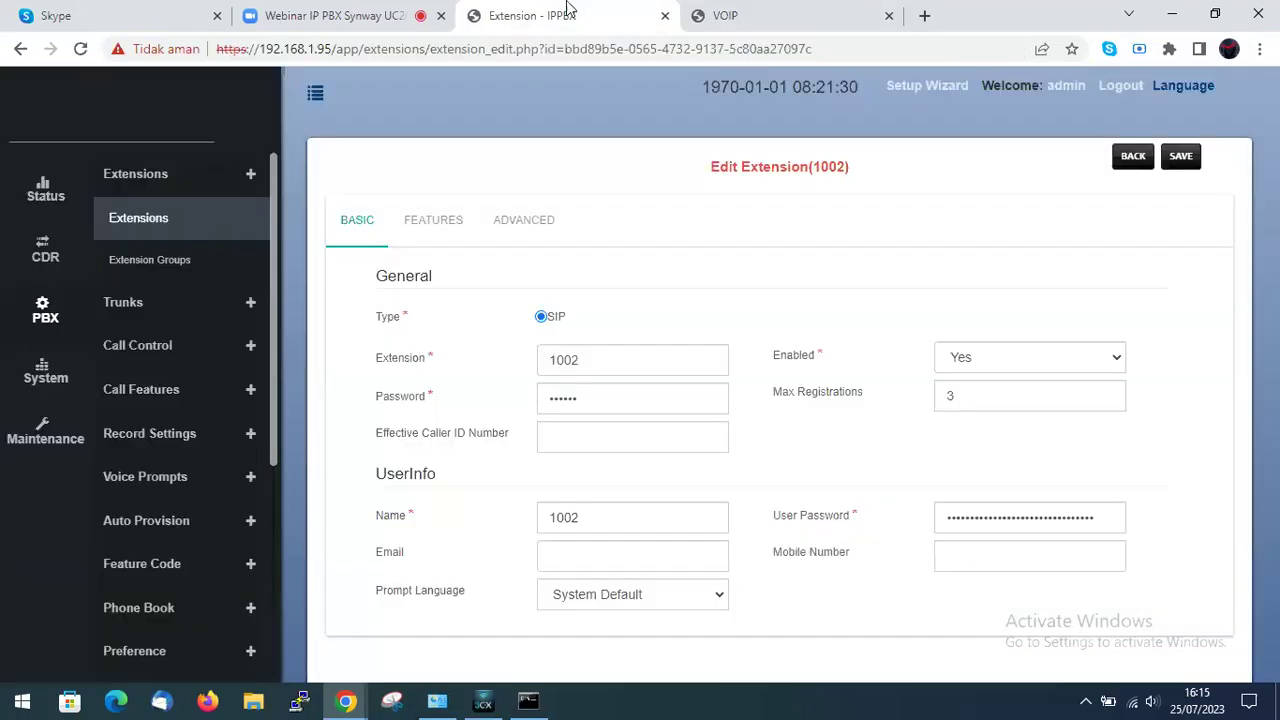
Step: Check PBX Monitor shows extension 1002 Registered from 192.168.1.124:5060
left_click(68, 208)
left_click(160, 218)
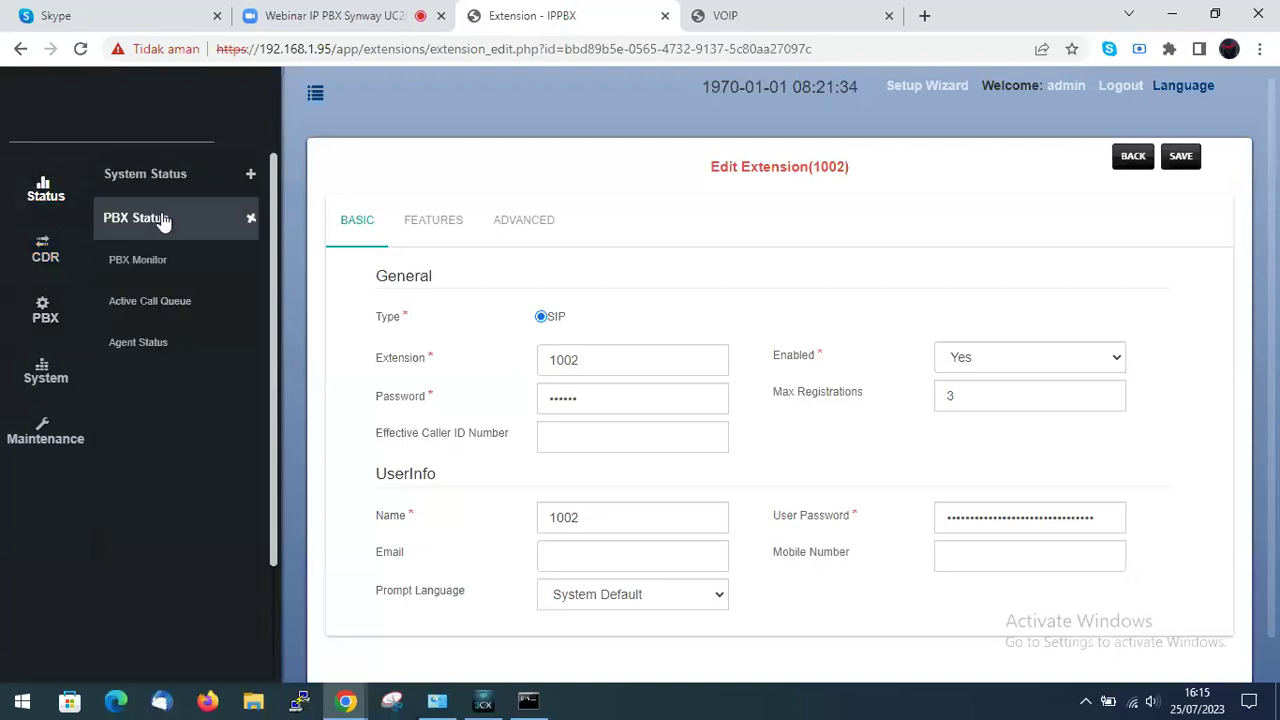
middle_click(177, 268)
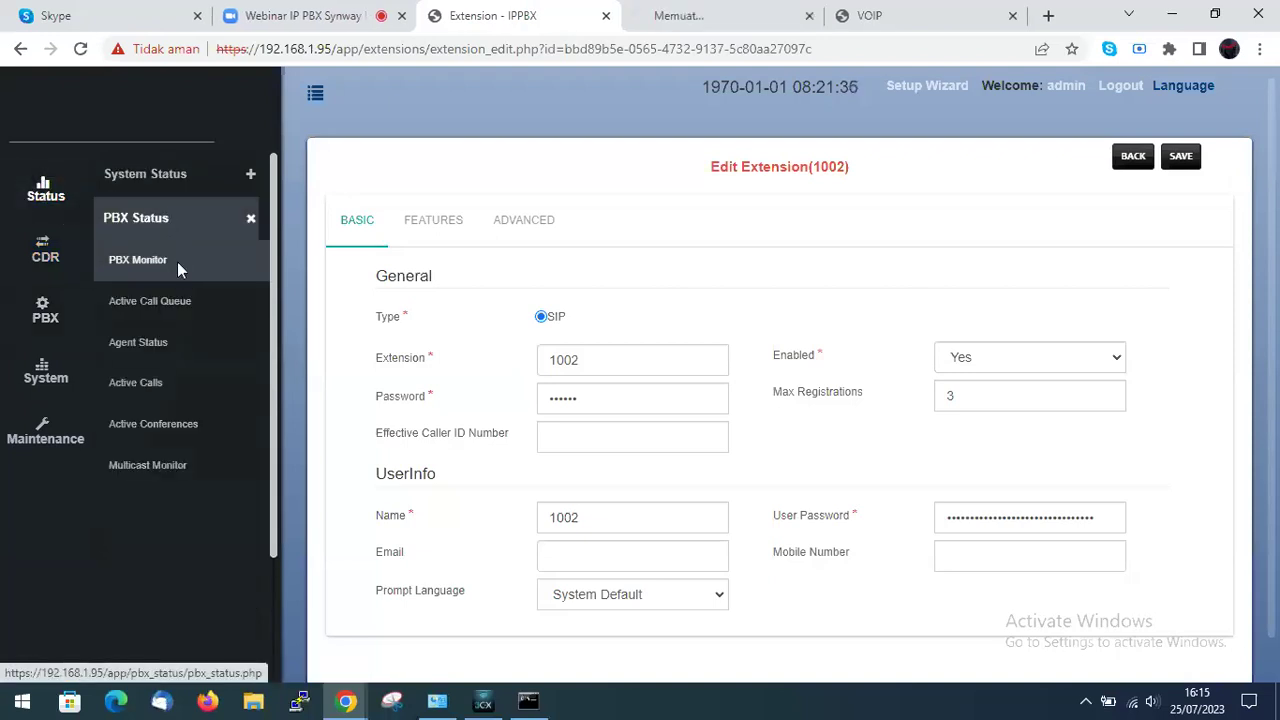
left_click(668, 14)
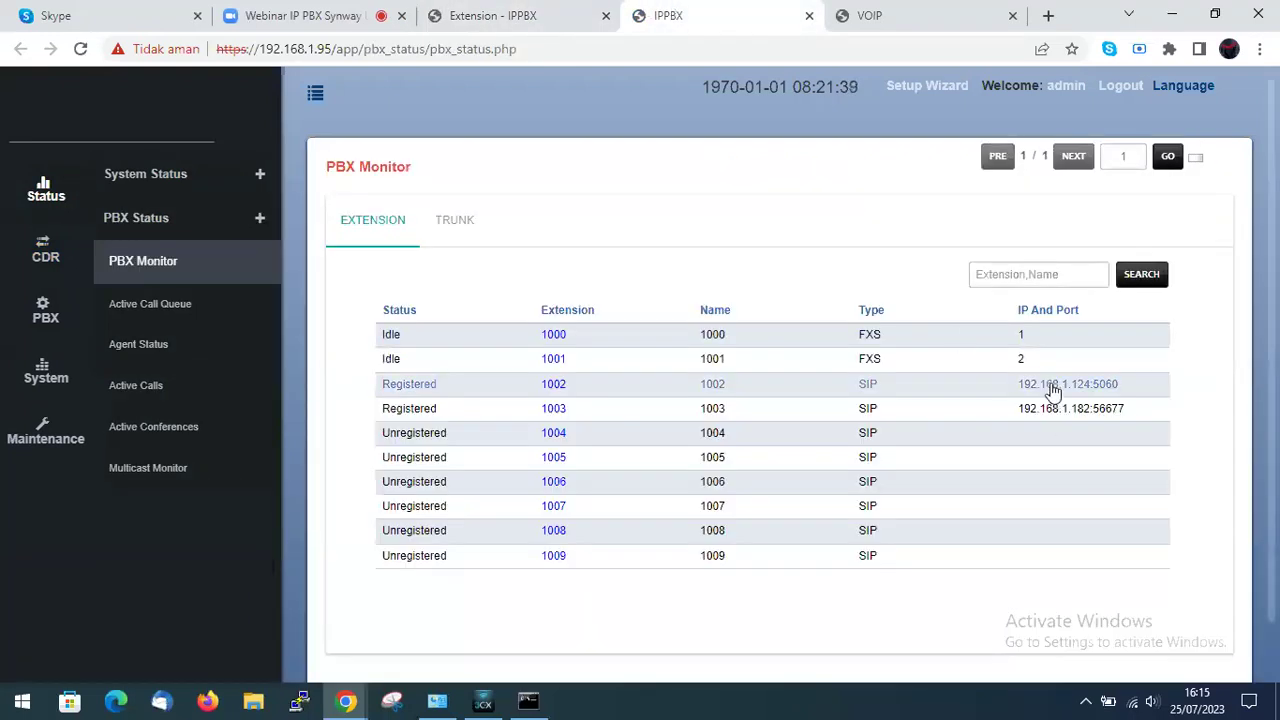
left_click(548, 10)
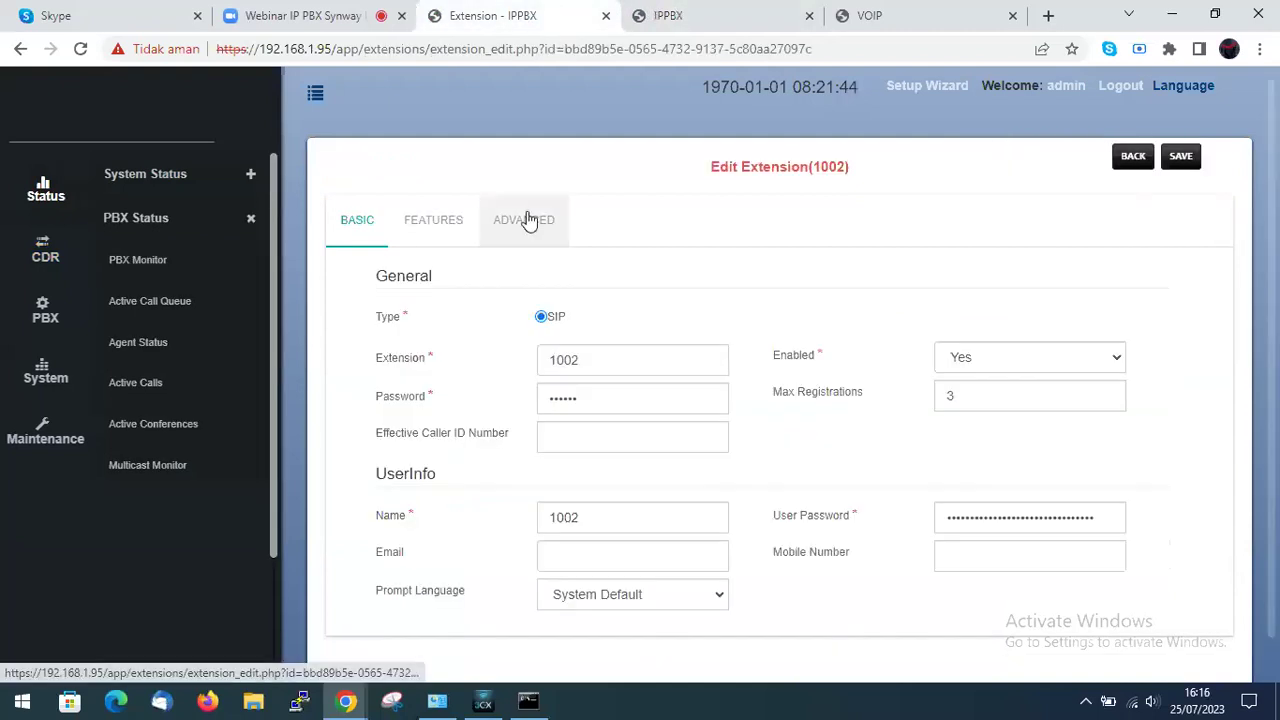
Step: Place a 3CXPhone test call to extension 1002 and hang up once connected
left_click(486, 702)
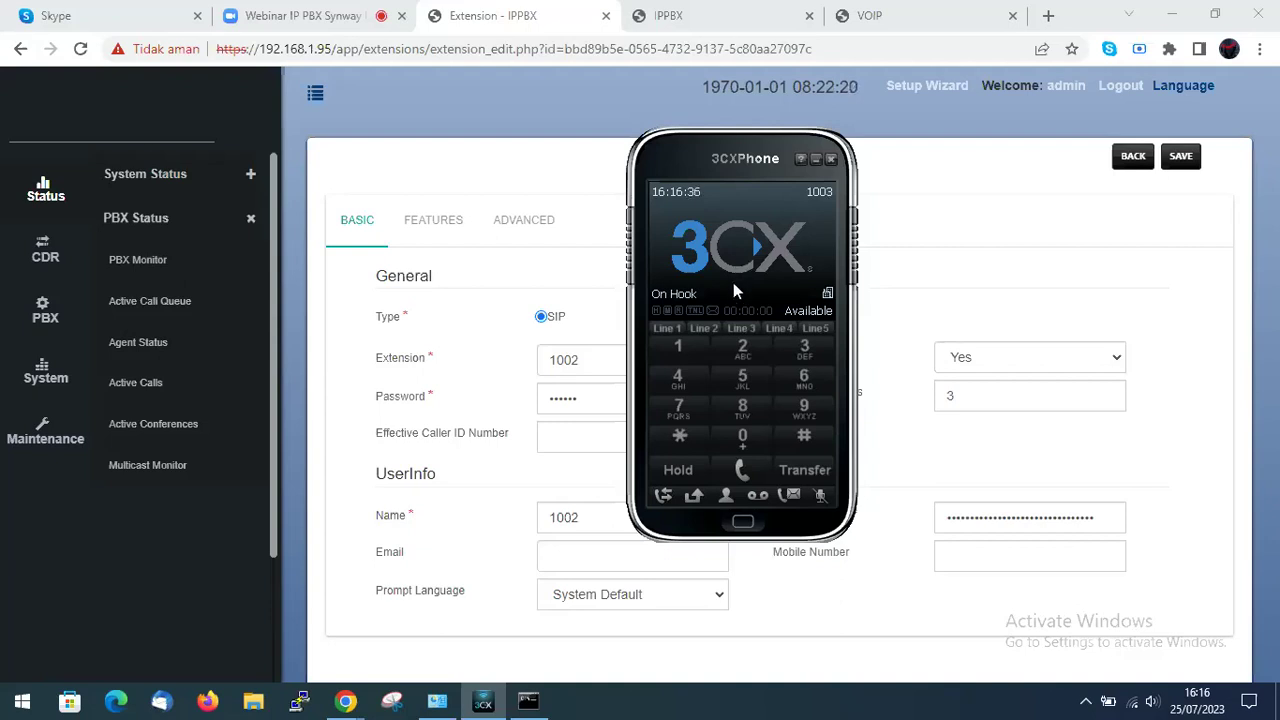
type("1002")
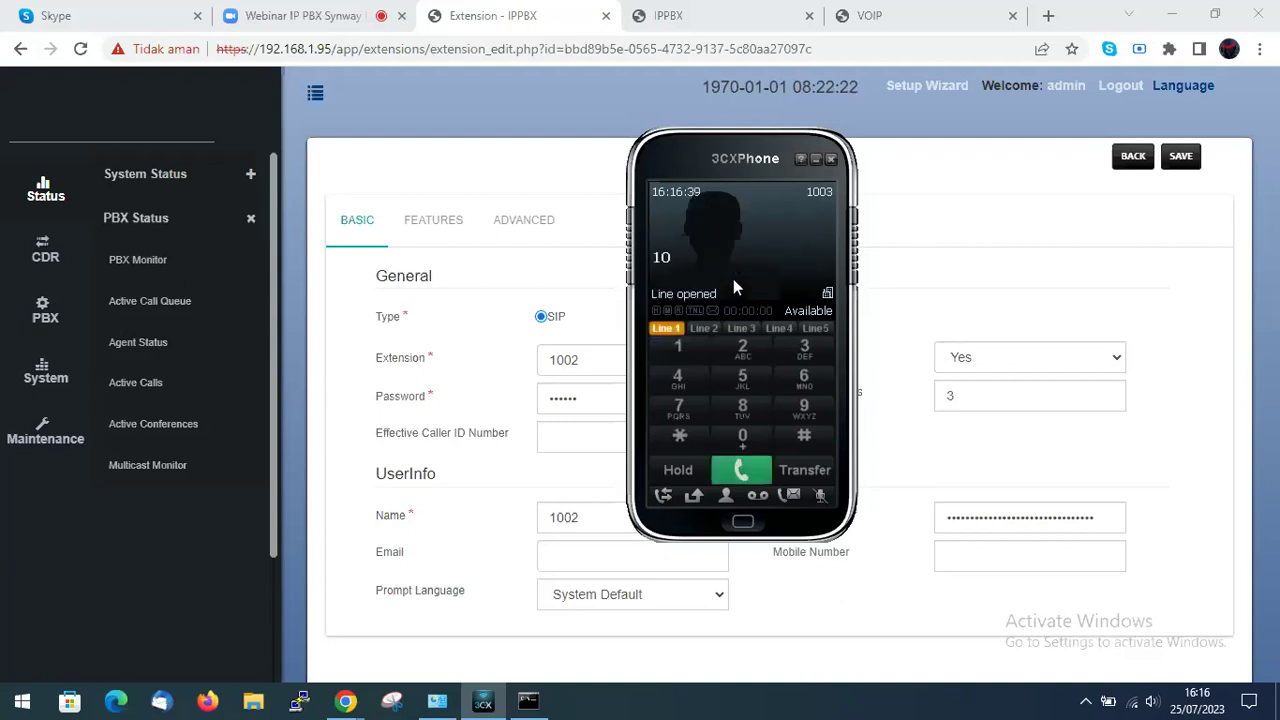
key("Return")
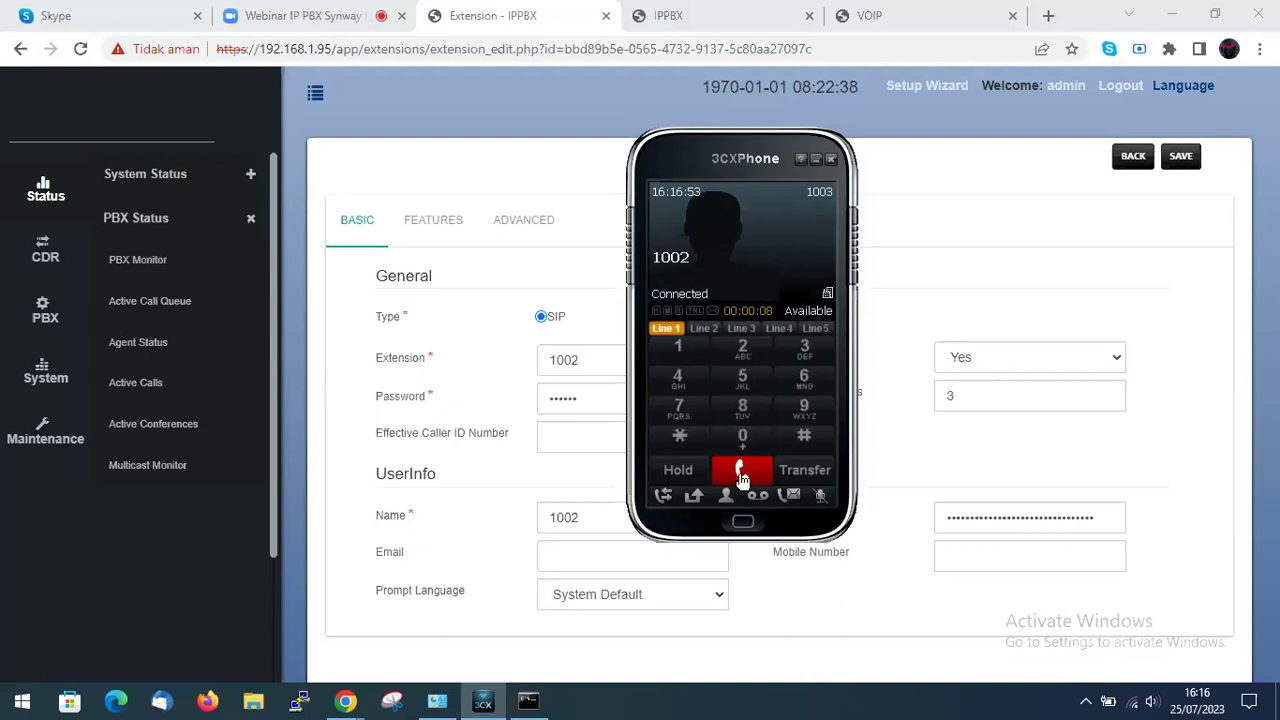
left_click(742, 470)
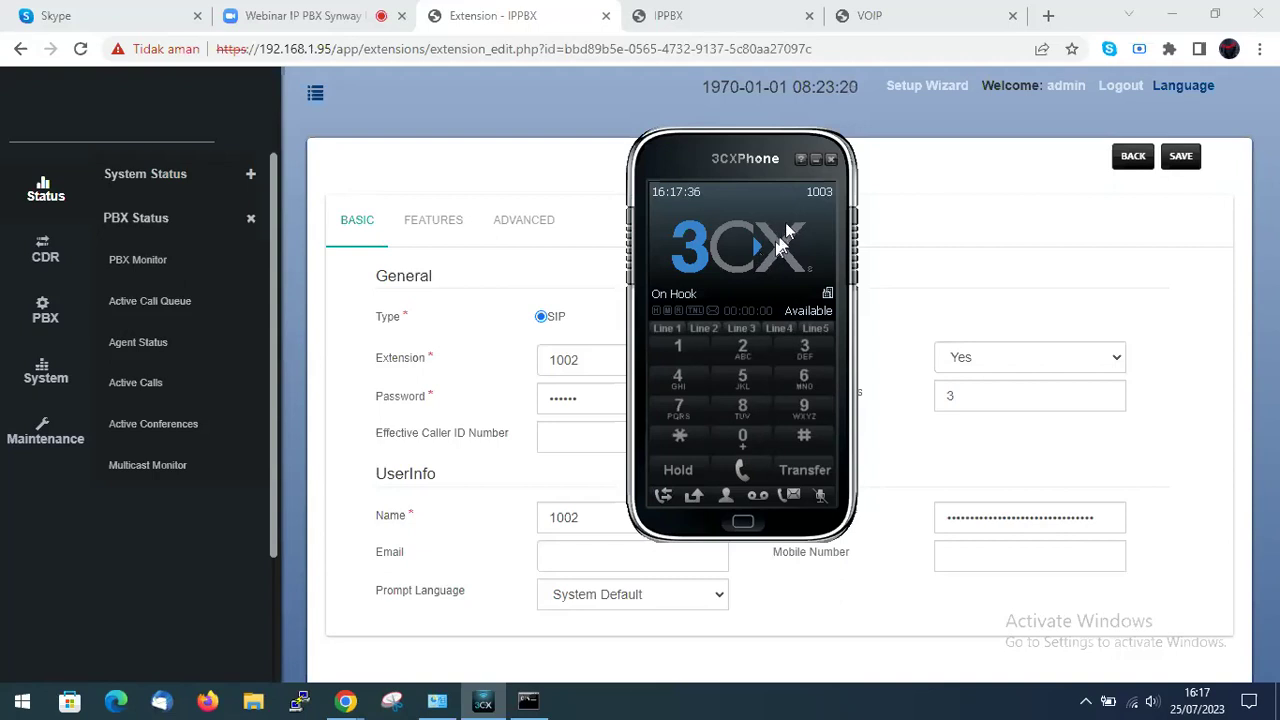
Step: Minimize 3CXPhone, then restore it to show the incoming call
left_click(815, 161)
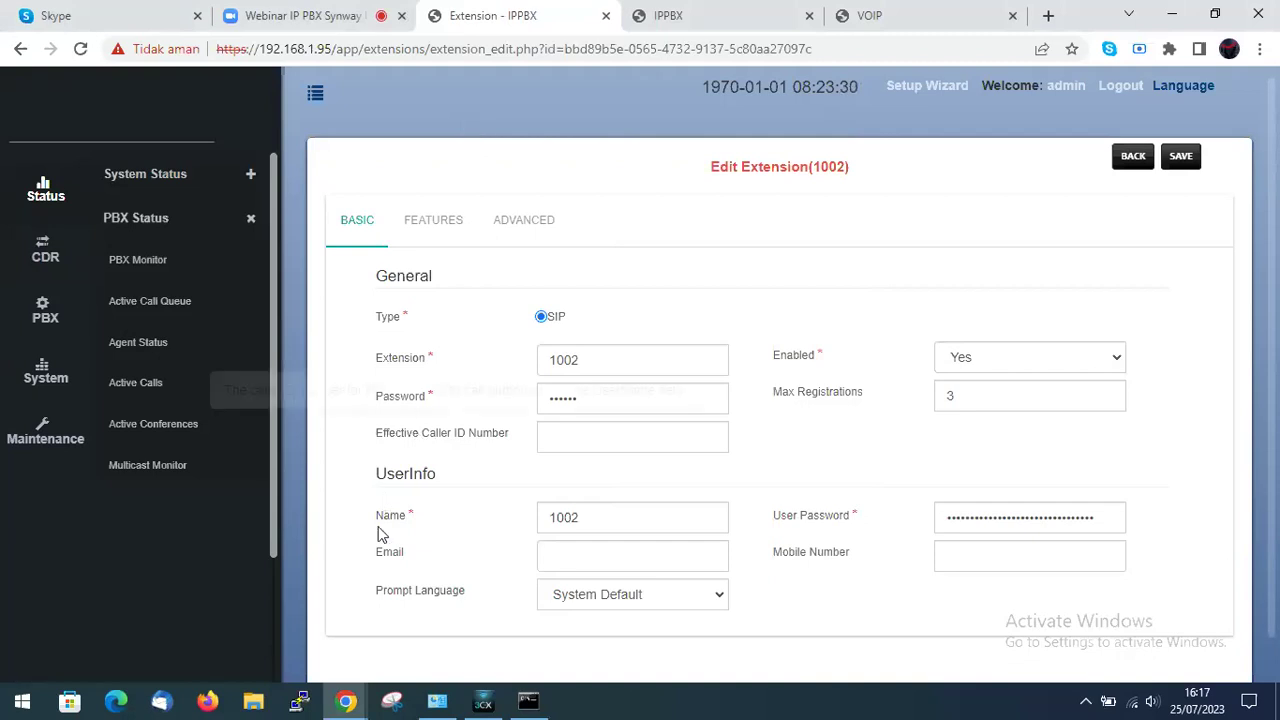
left_click(492, 710)
left_click(485, 705)
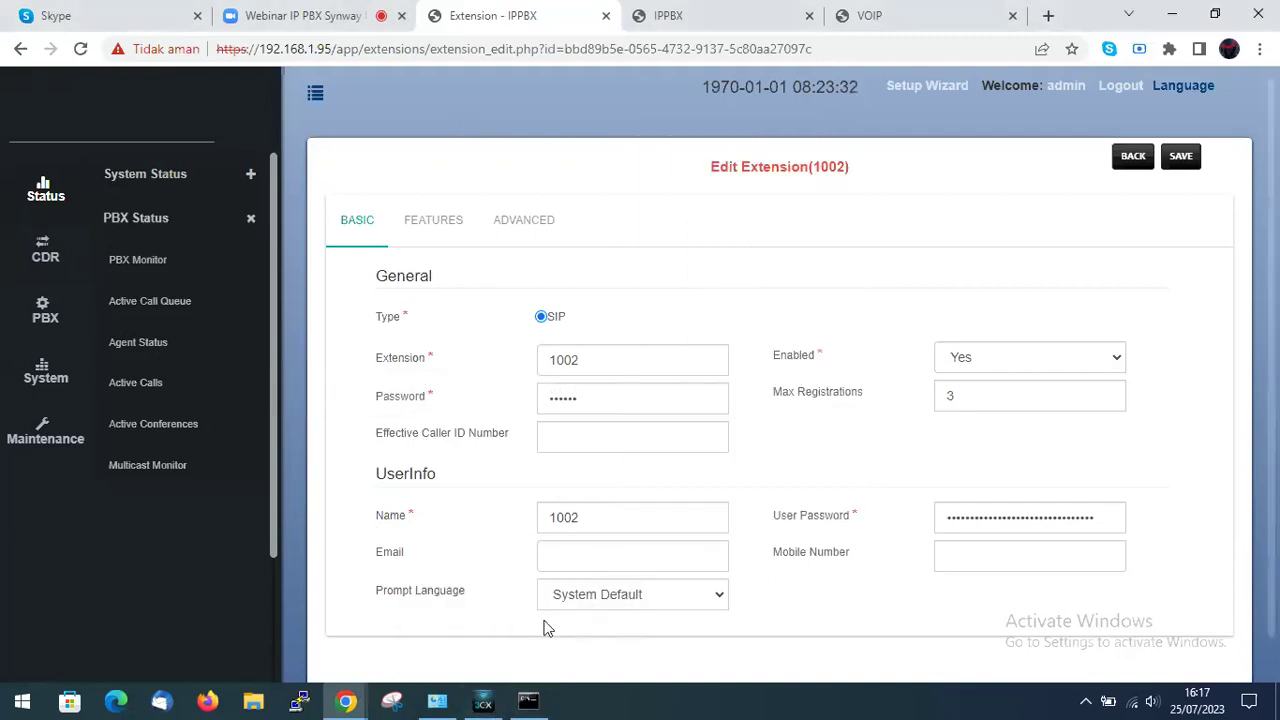
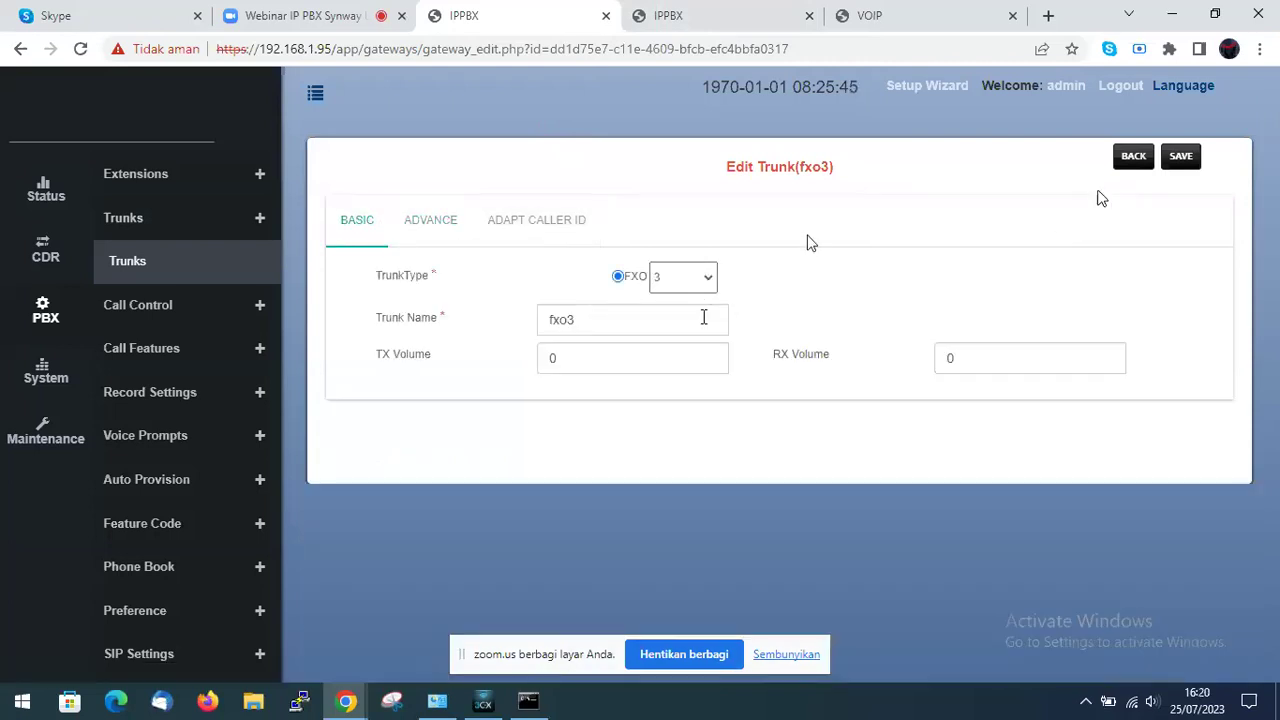
Step: Rename the port-3 FXO trunk from fxo3 to pbx_analog and save it
left_click(680, 317)
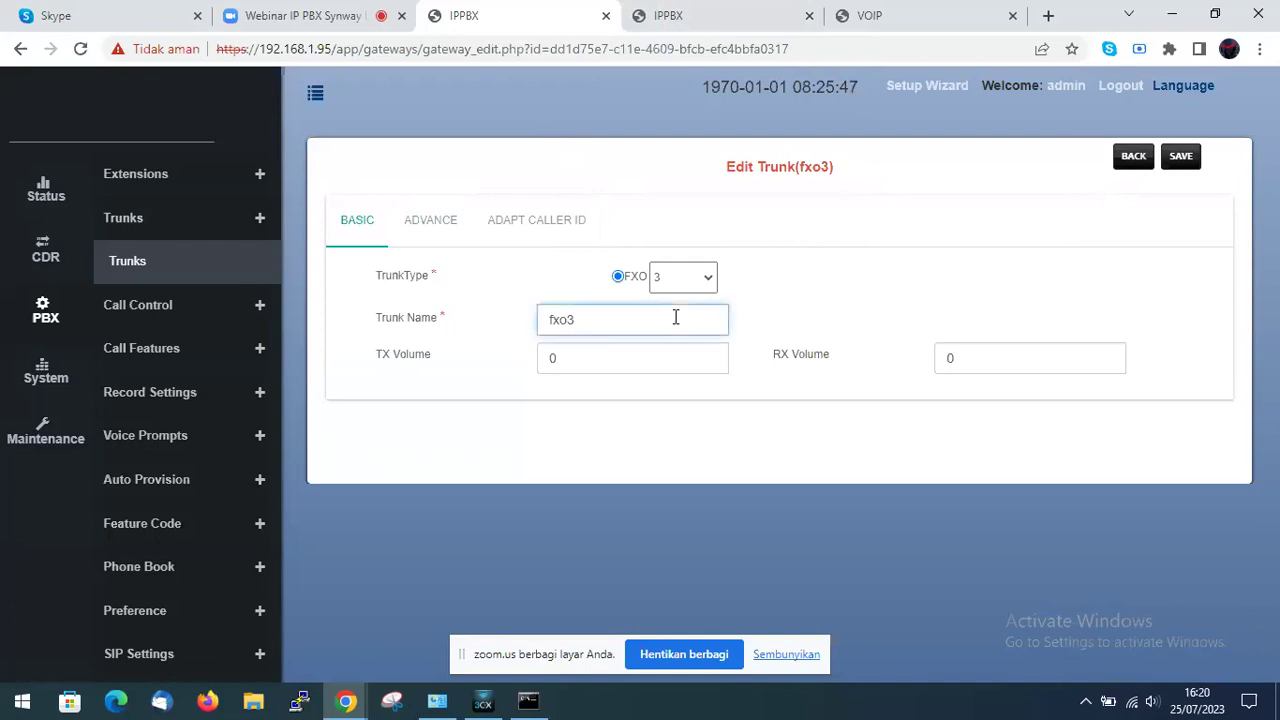
double_click(578, 320)
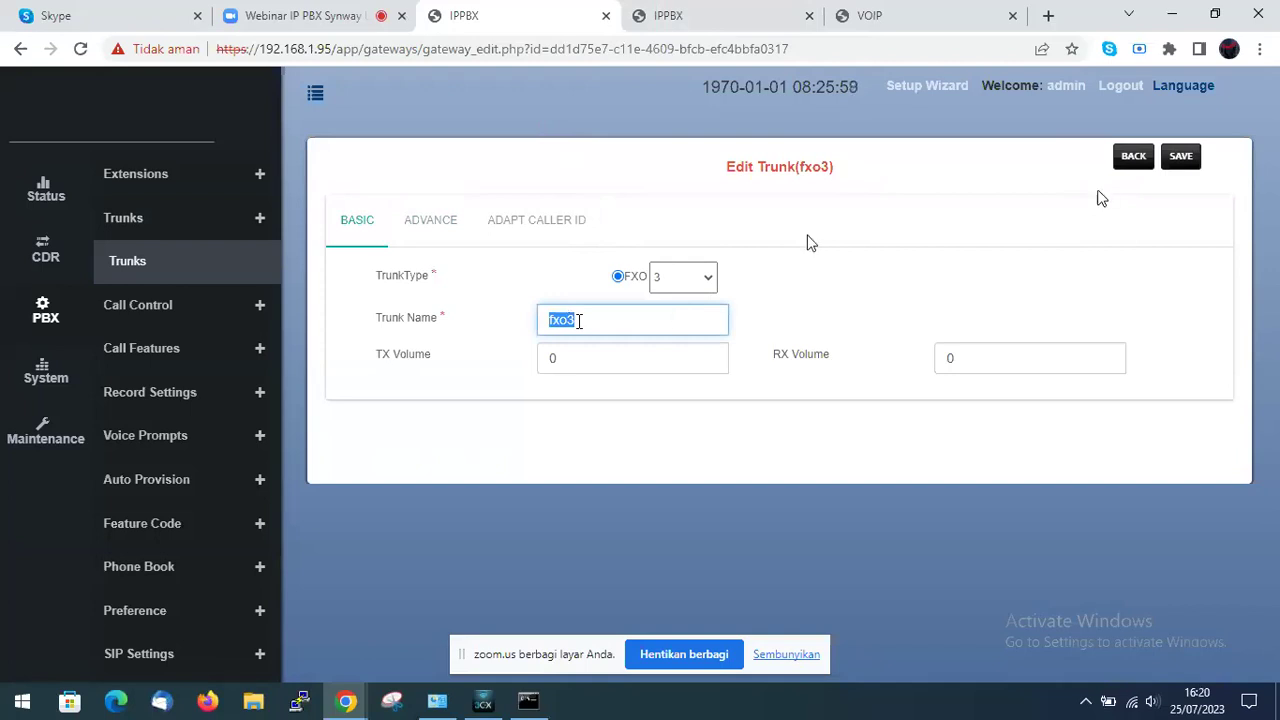
type("pbx")
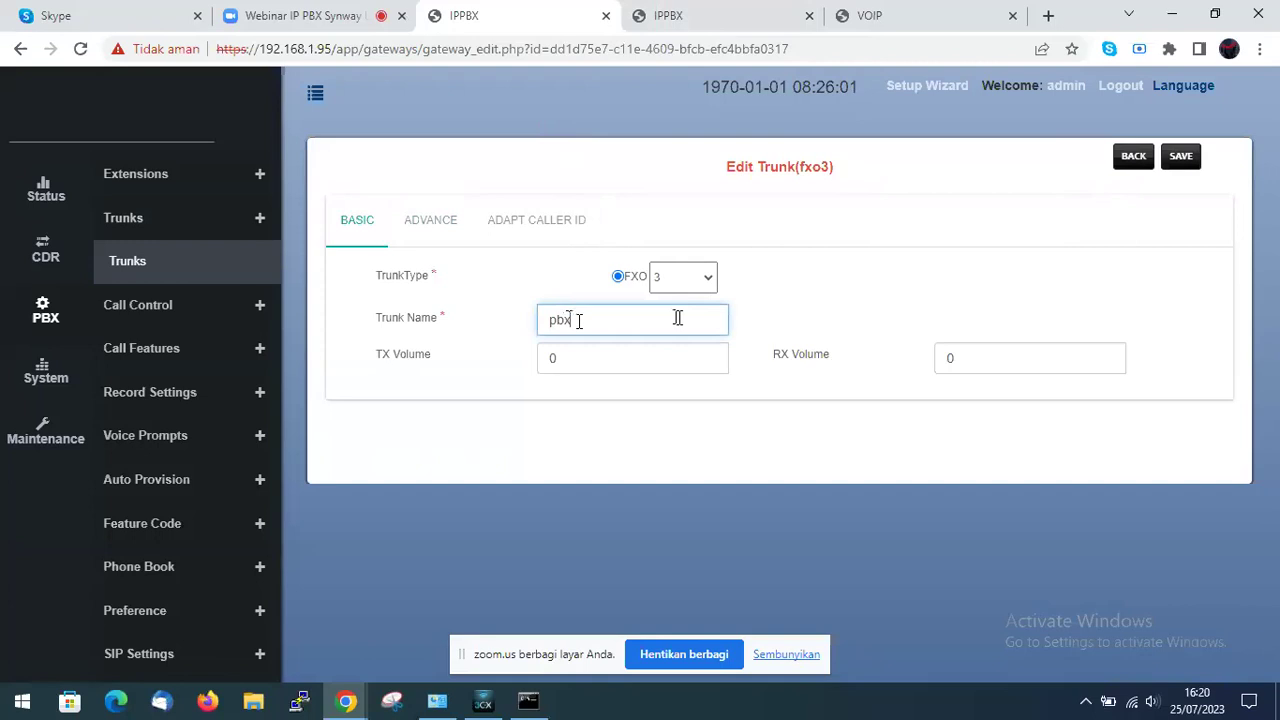
type(" analog")
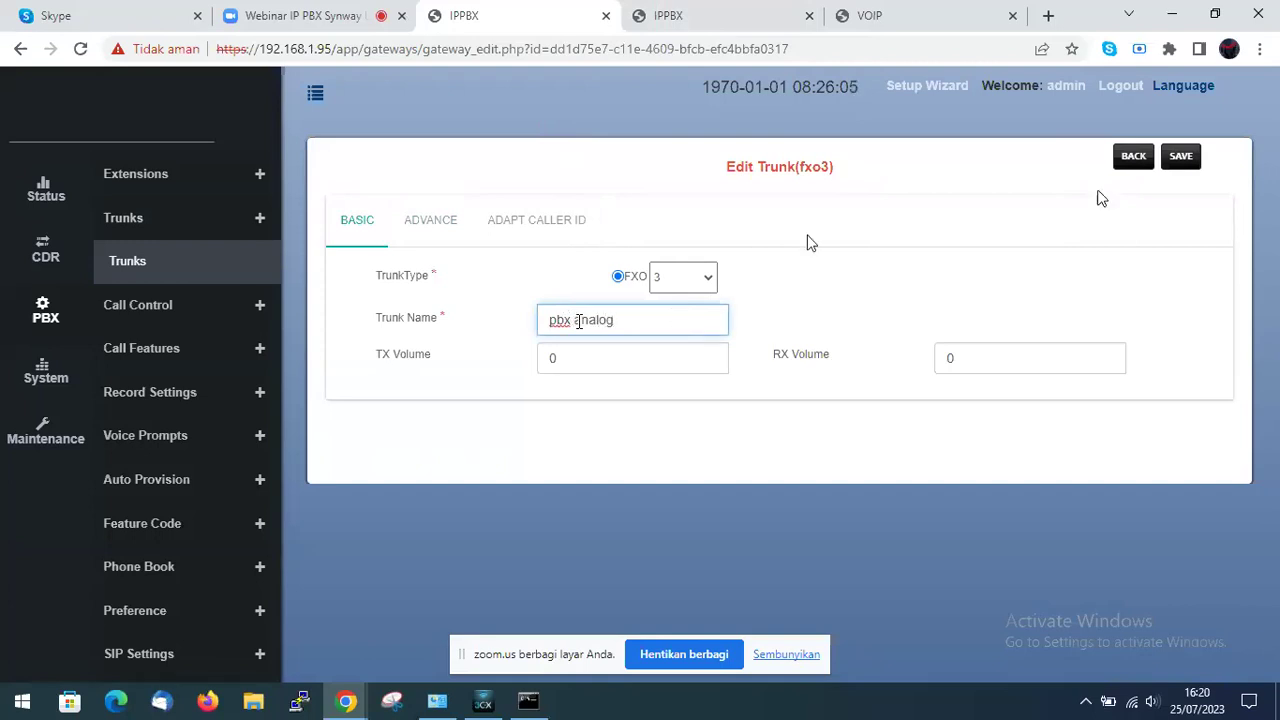
left_click(1180, 158)
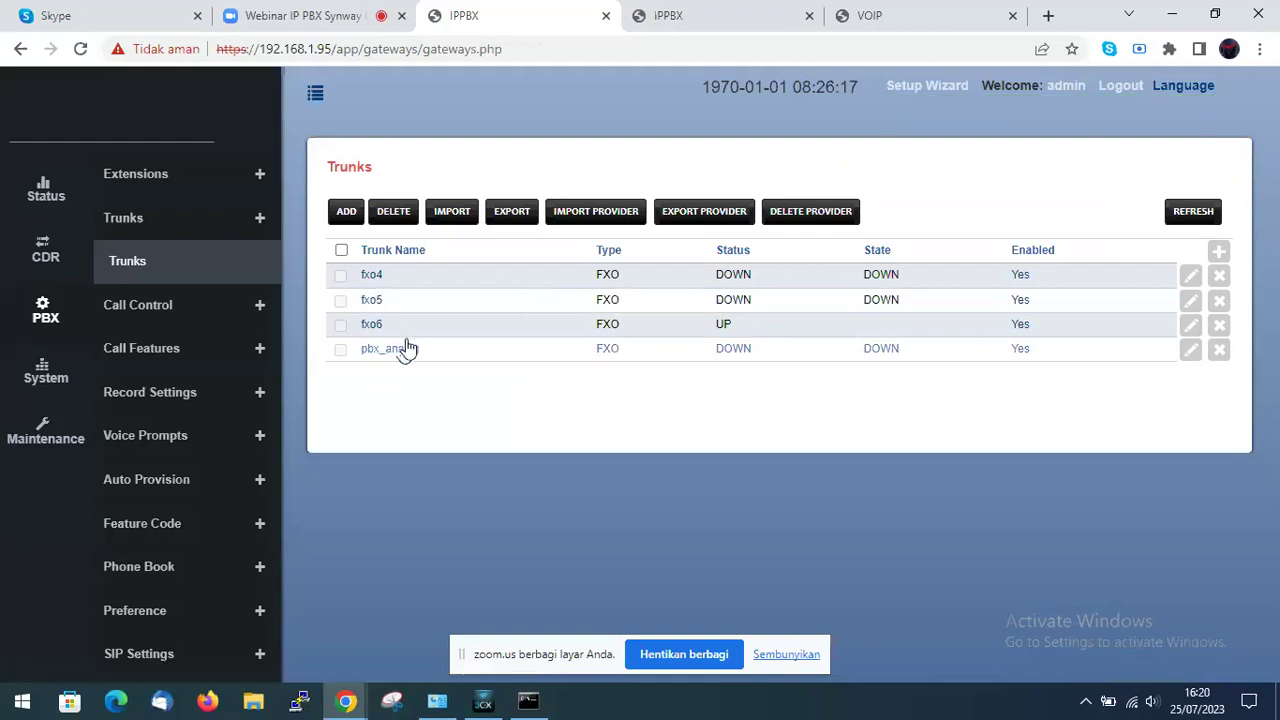
Step: Review the fxo6 and pbx_analog trunk settings, returning to the Trunks list
left_click(372, 325)
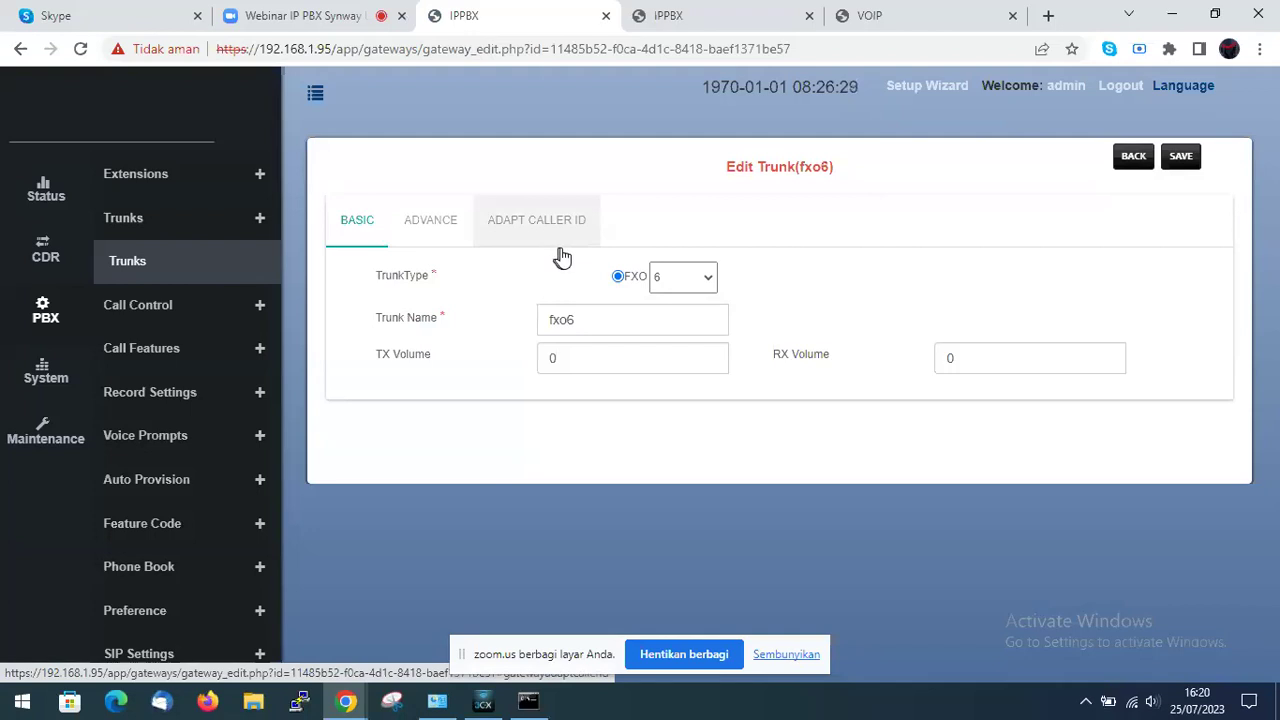
left_click(1143, 168)
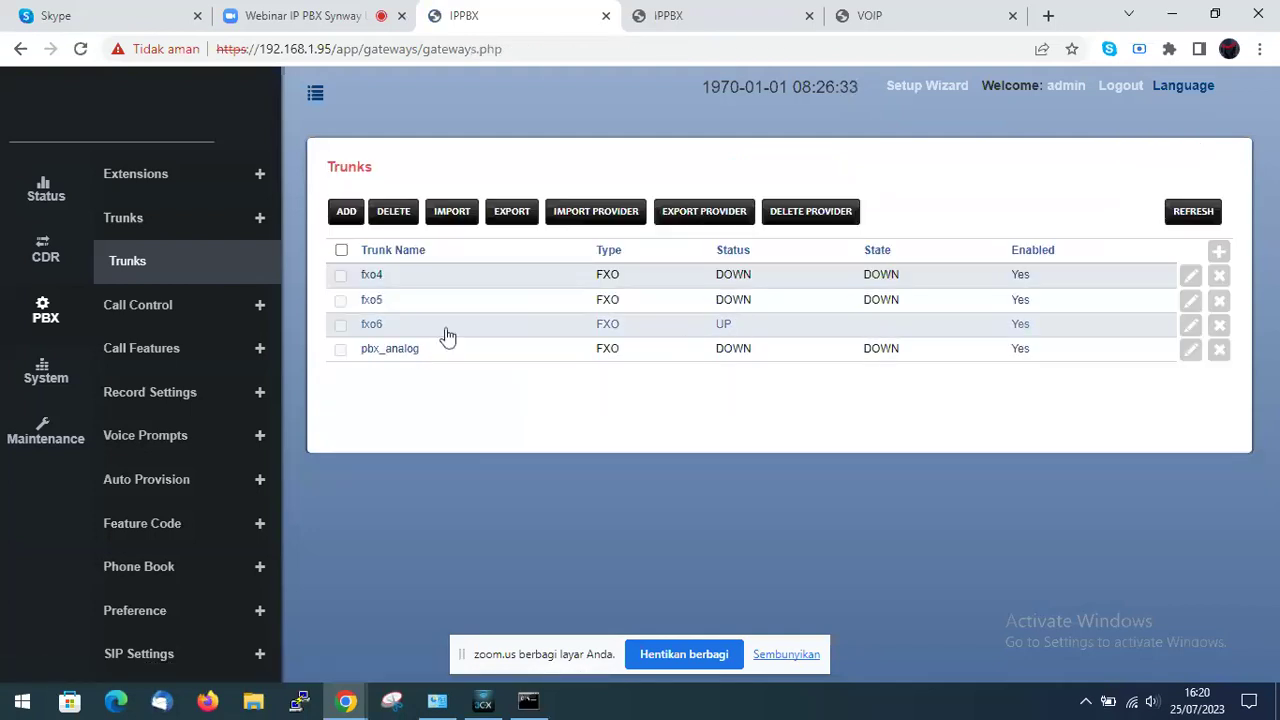
left_click(412, 353)
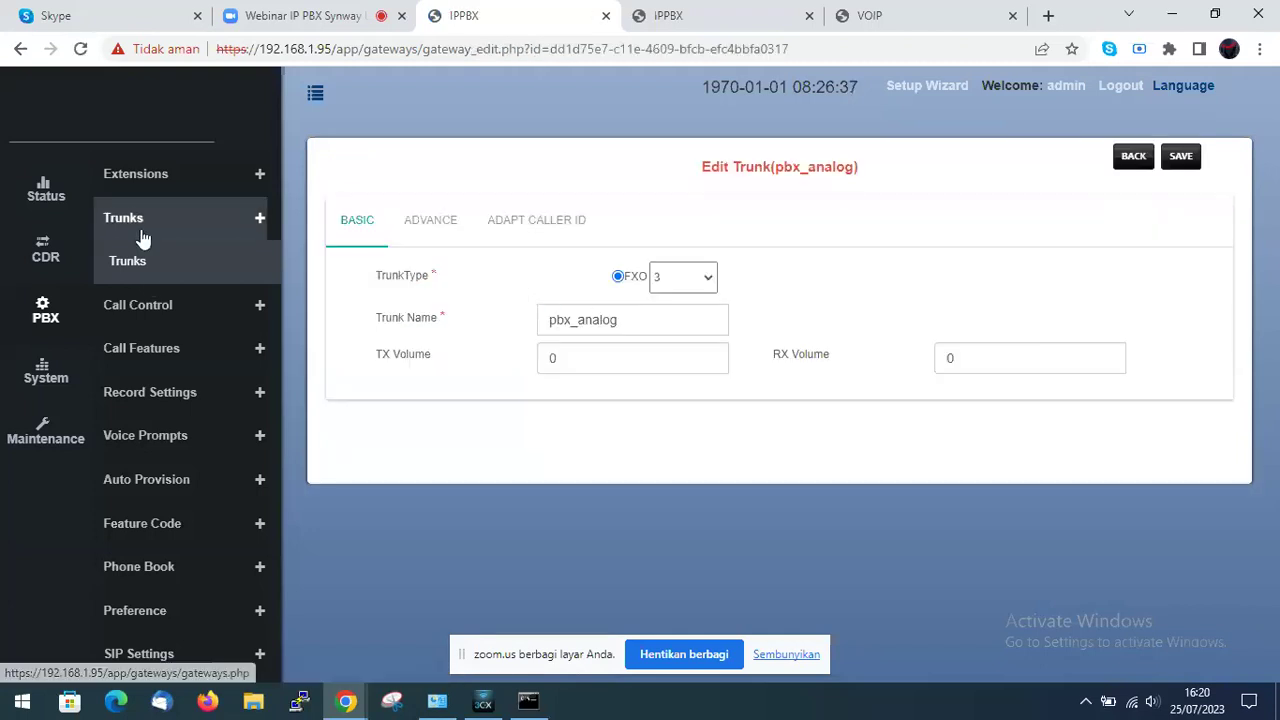
mouse_move(455, 281)
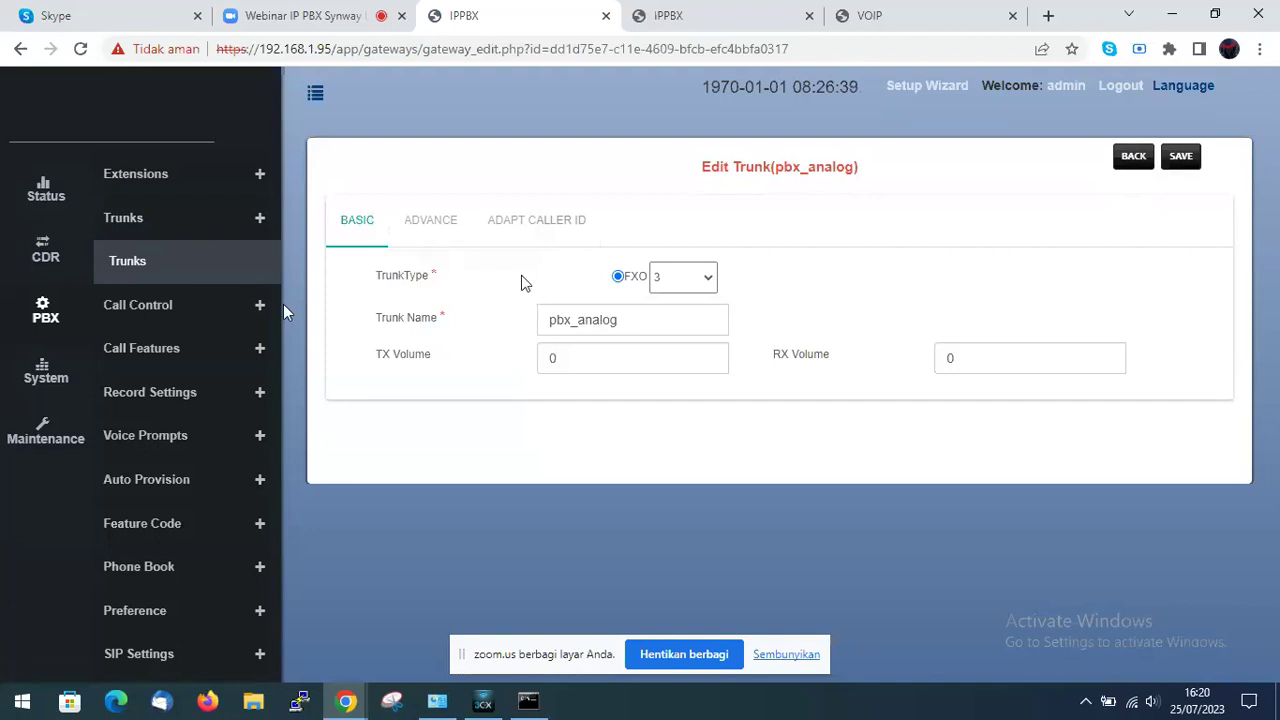
left_click(1131, 162)
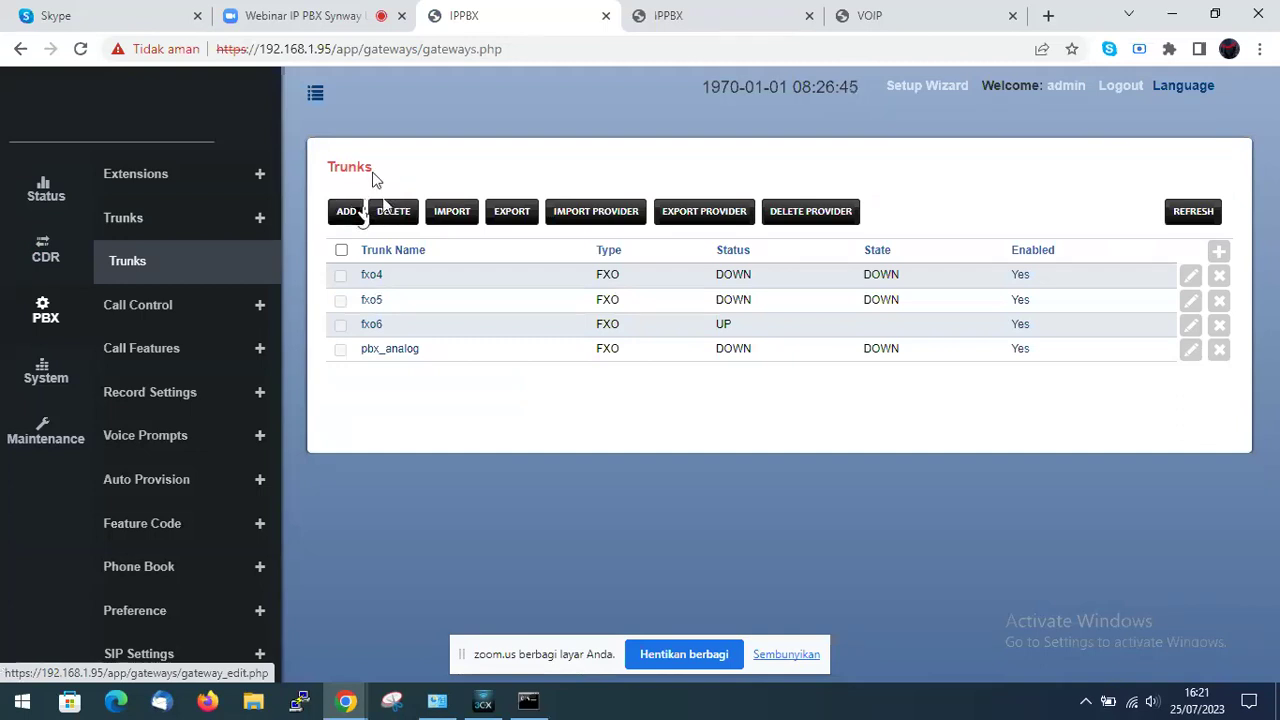
Step: Add a new trunk named pbx-cabang, leaving the country as General
left_click(355, 218)
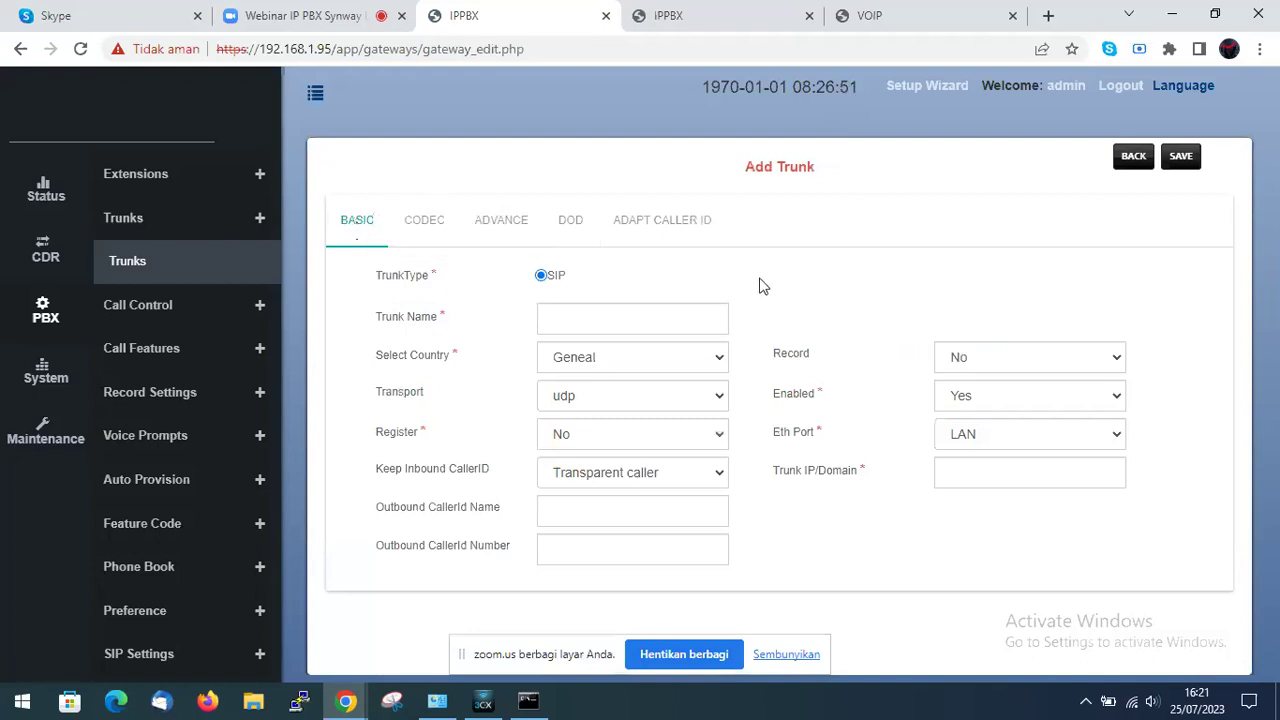
left_click(695, 312)
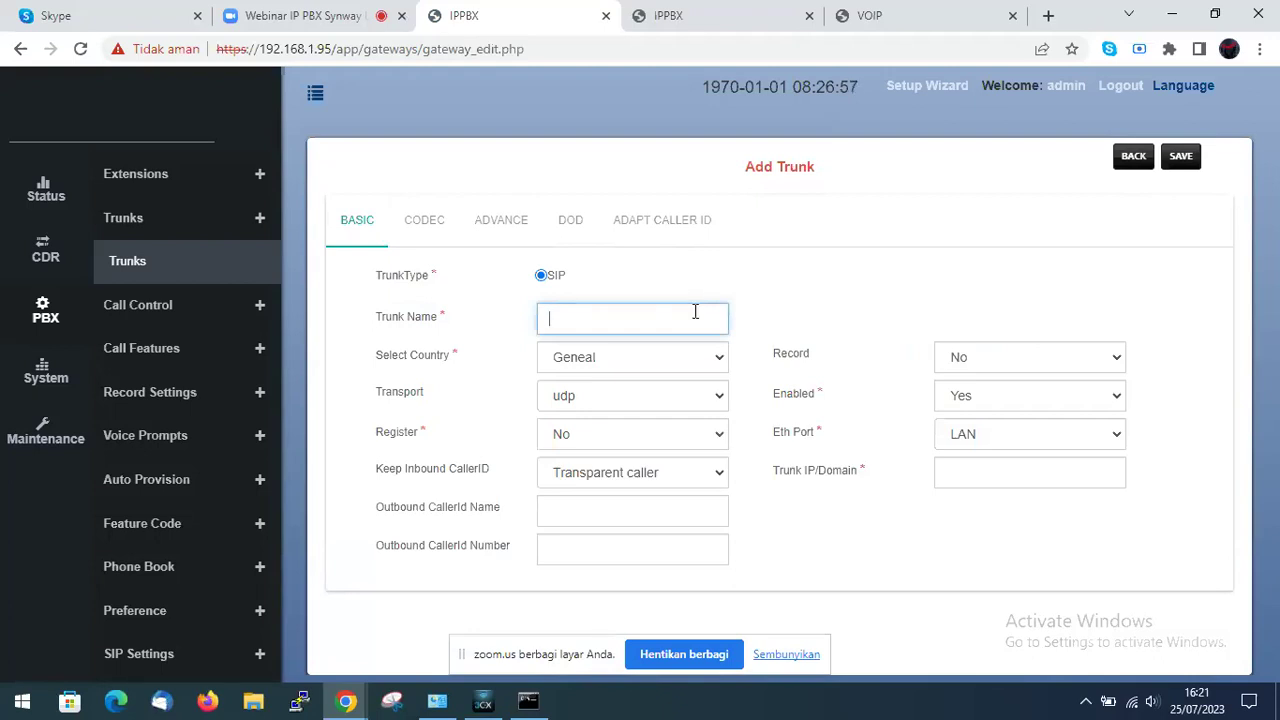
type("pbx-cabang")
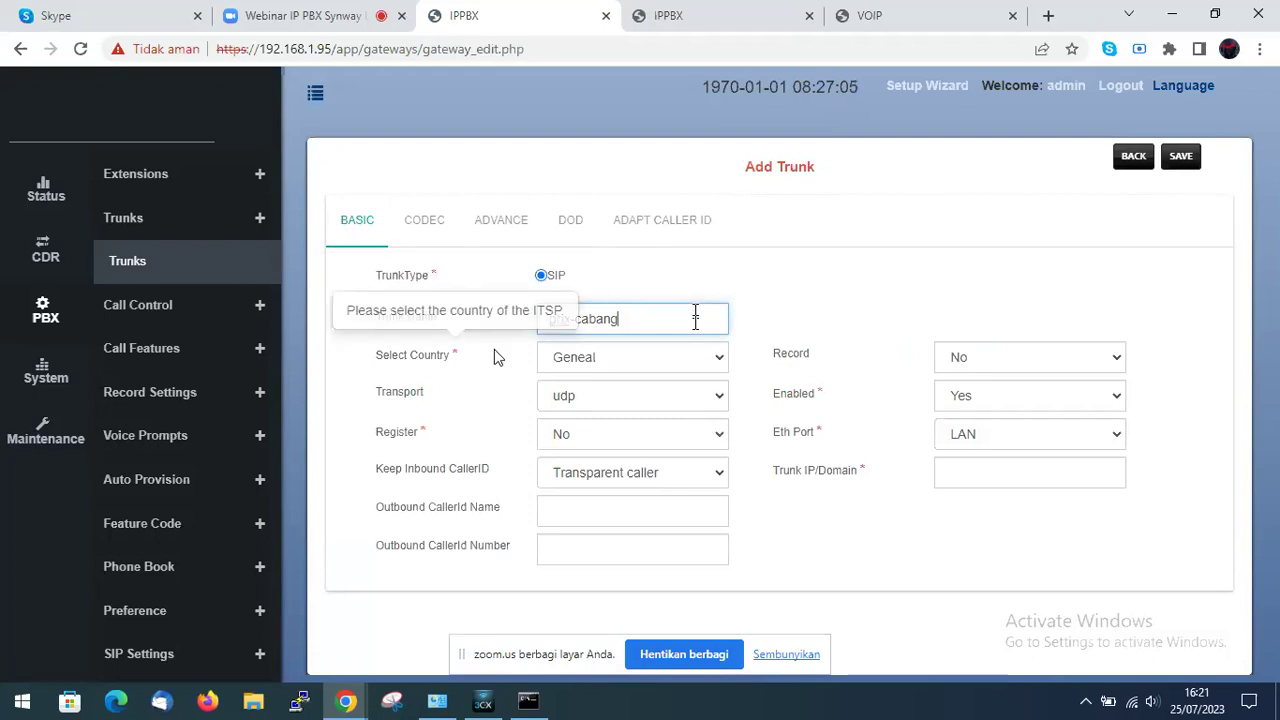
left_click(620, 368)
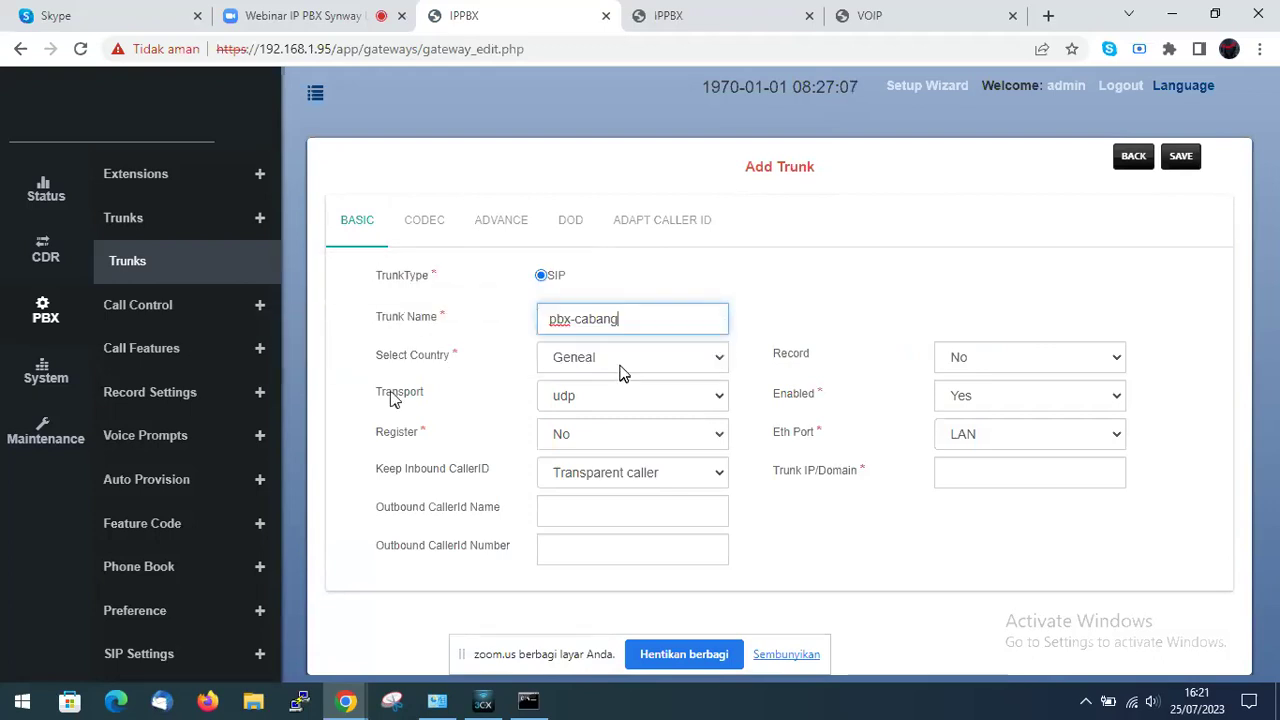
left_click(491, 368)
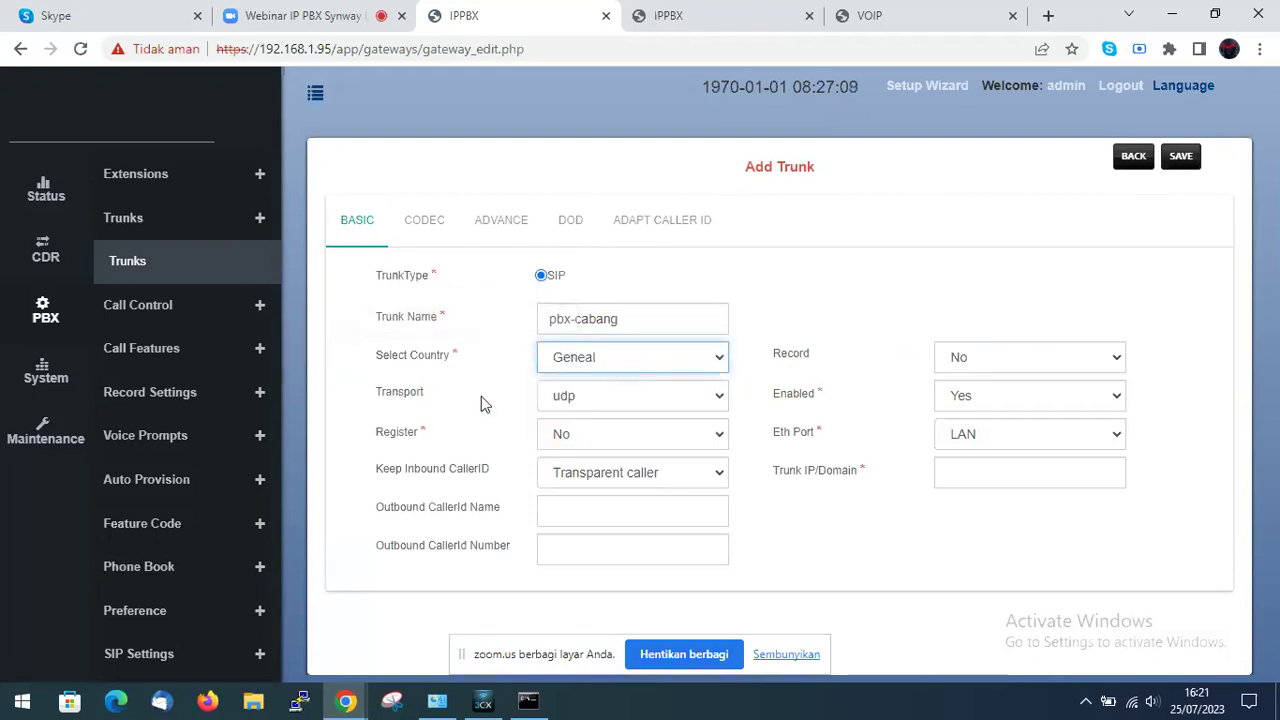
Step: Set the pbx-cabang trunk's Register option back to No
left_click(557, 443)
left_click(557, 443)
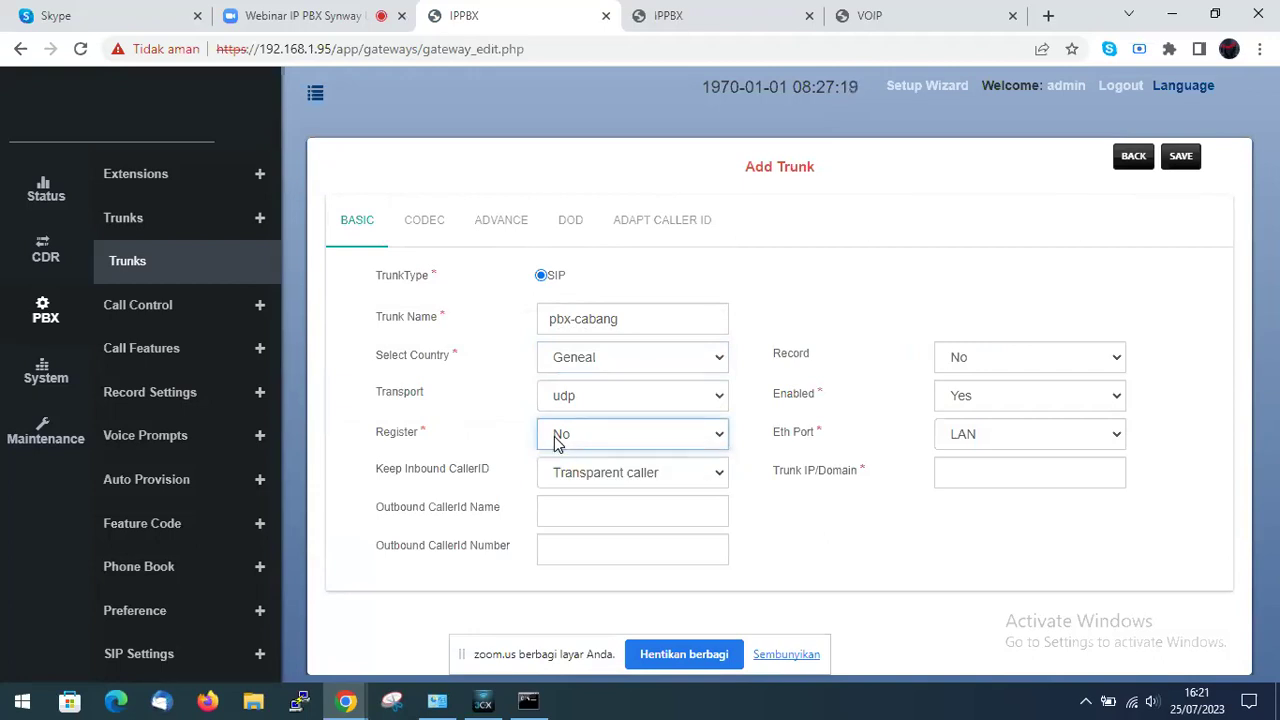
left_click(557, 443)
left_click(566, 456)
left_click(566, 468)
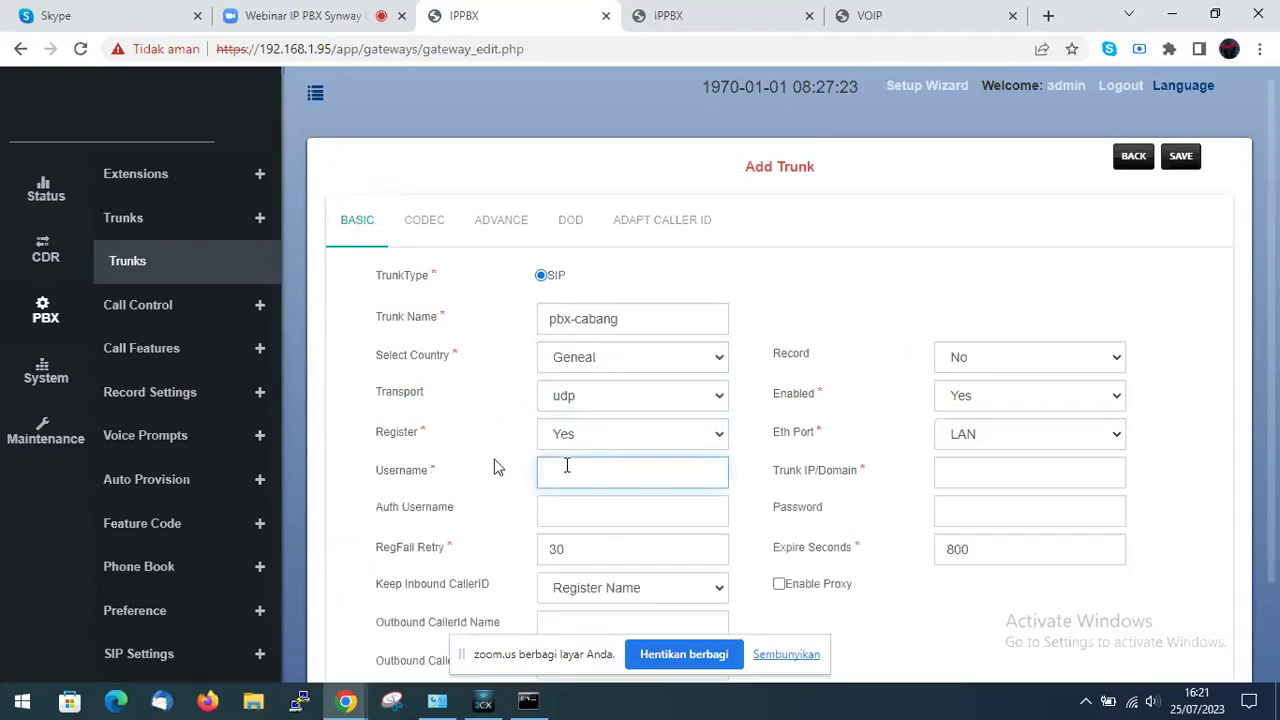
scroll(490, 467, "down", 1)
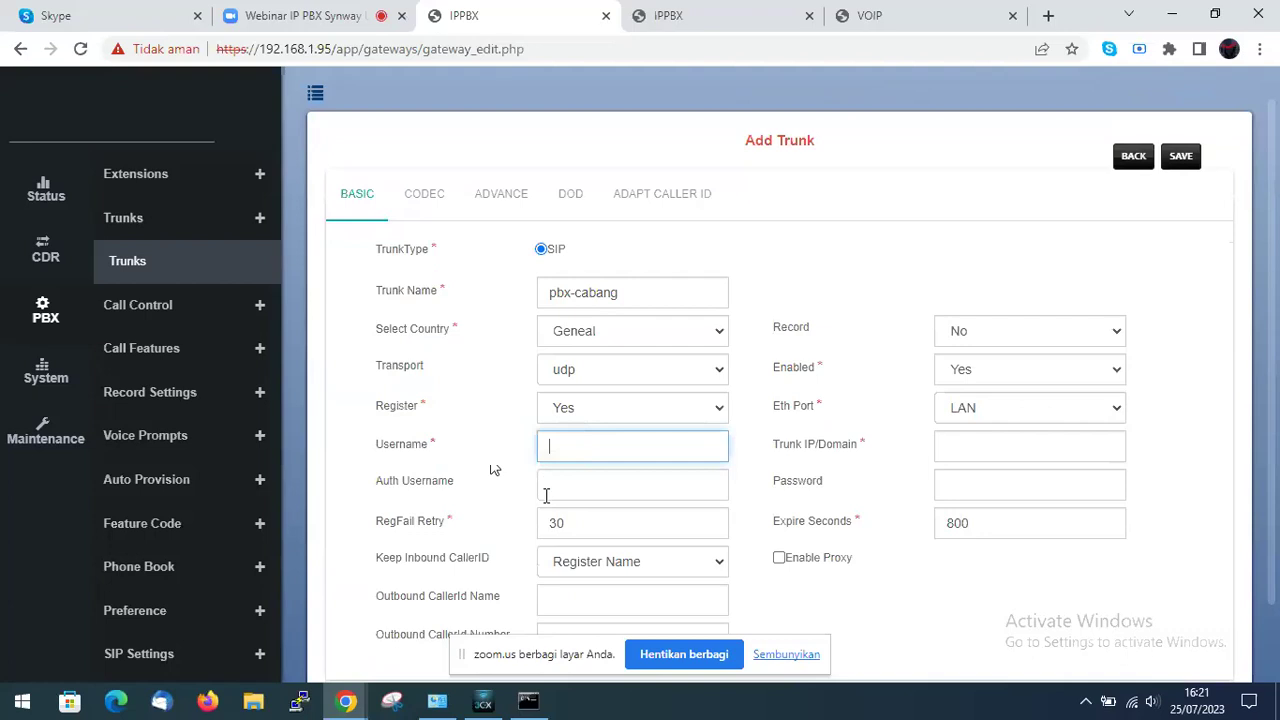
scroll(573, 497, "down", 1)
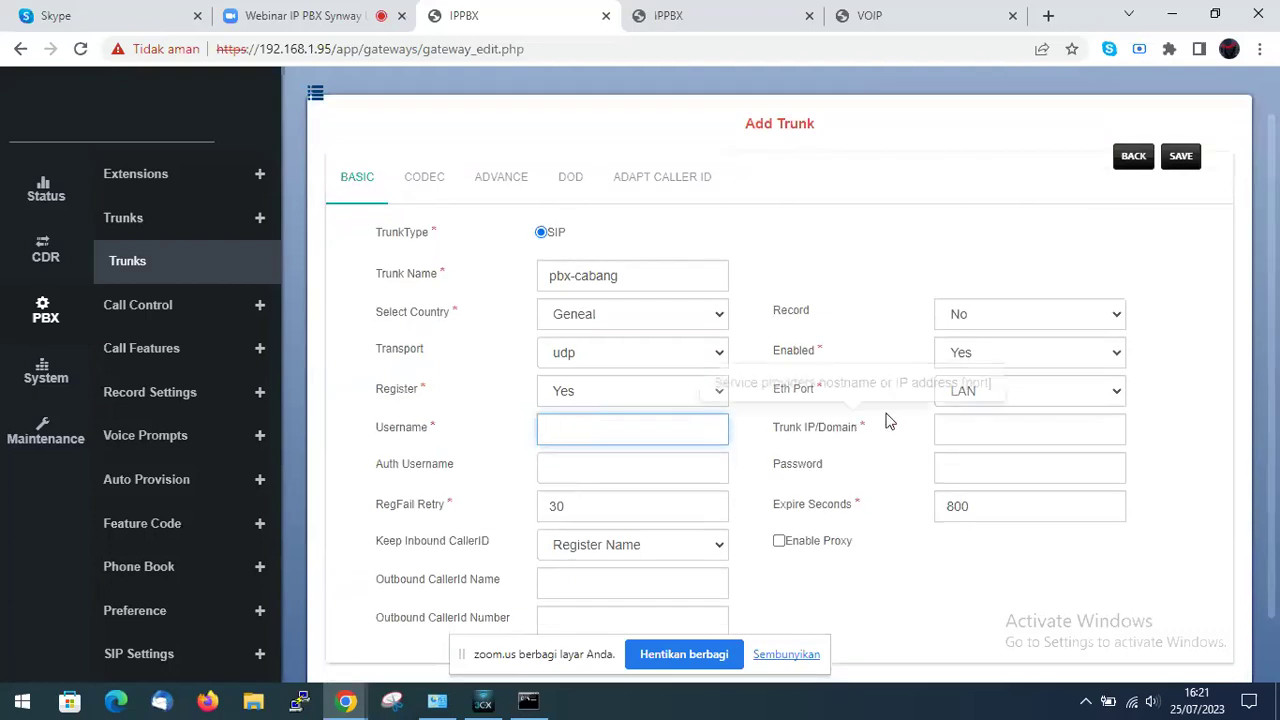
left_click(592, 395)
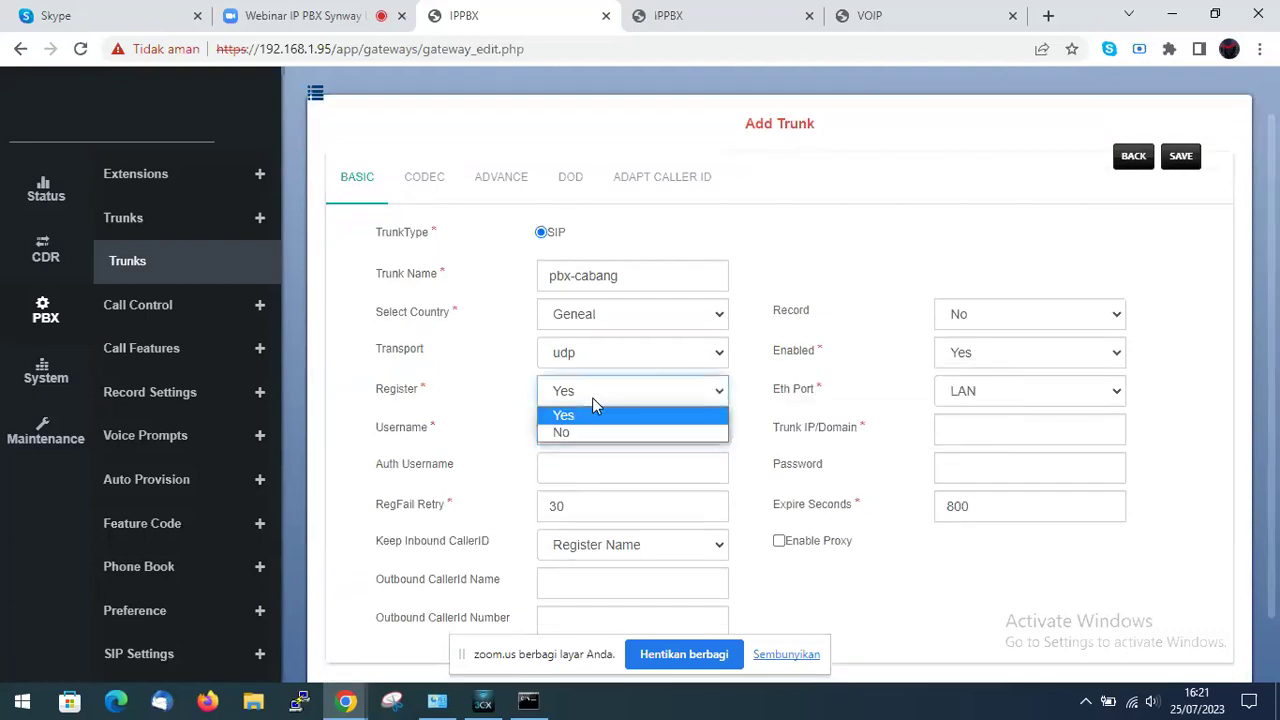
left_click(602, 430)
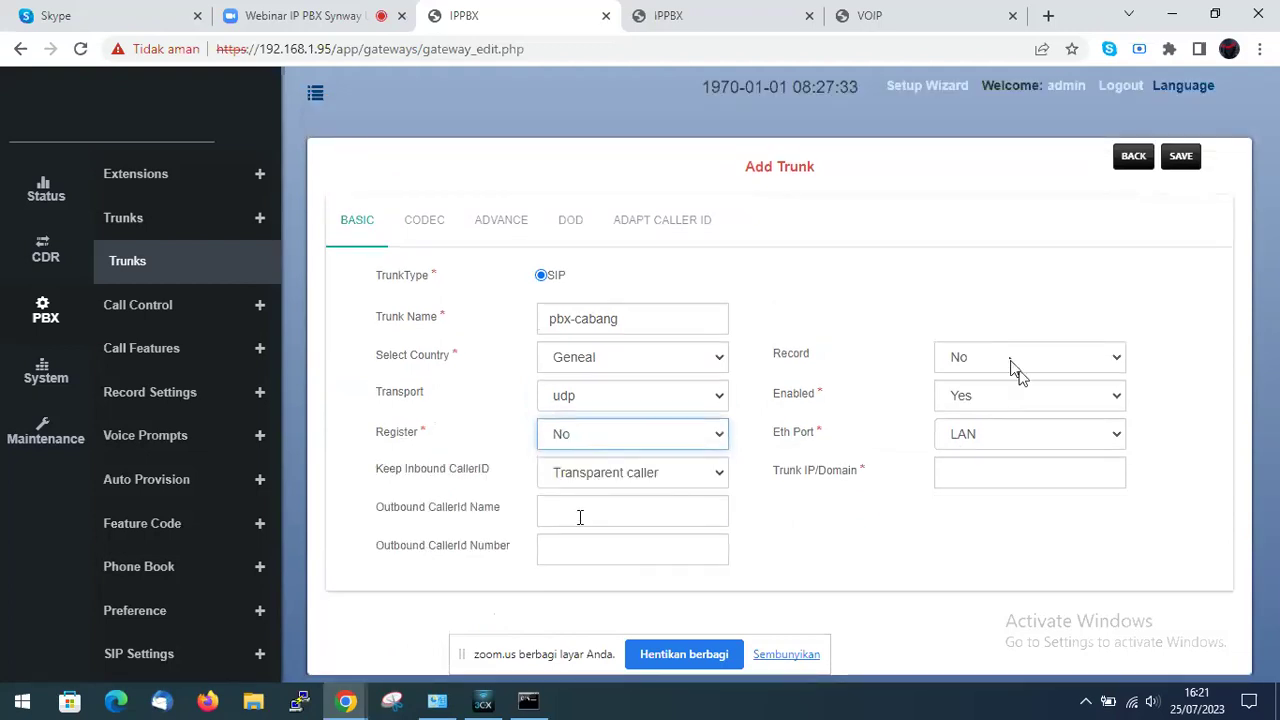
mouse_move(802, 436)
left_click(995, 437)
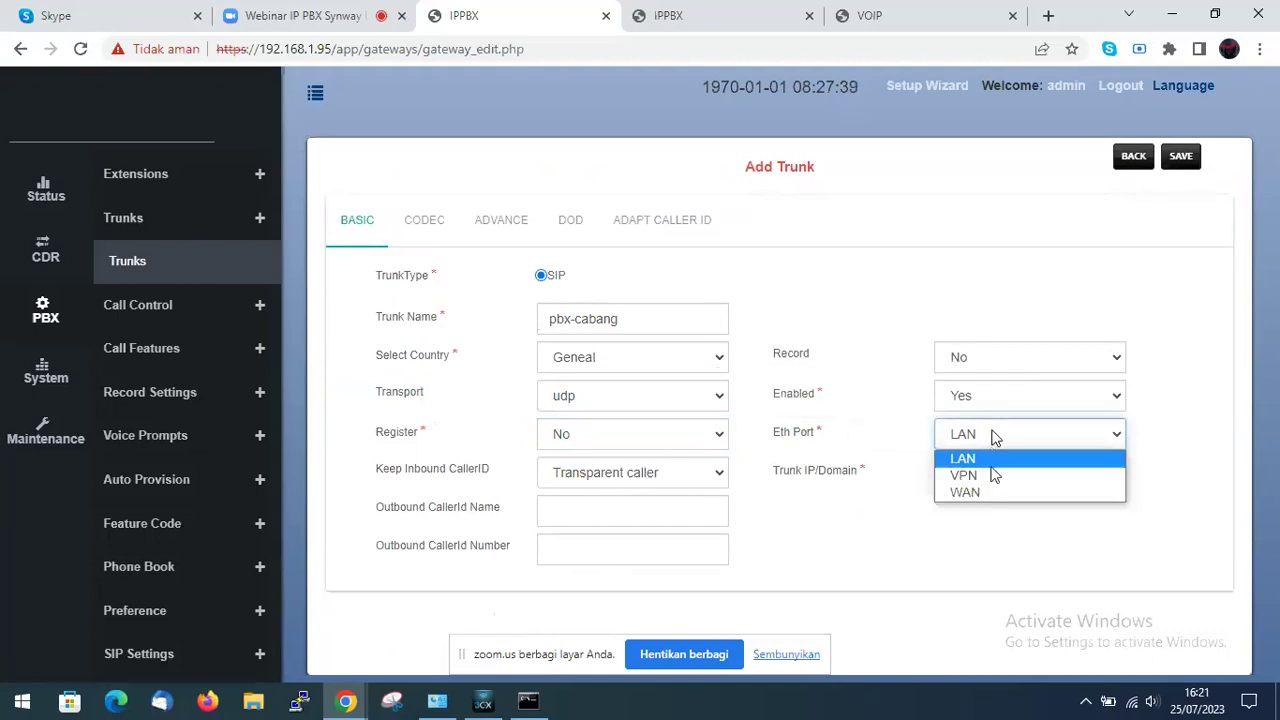
Step: Give pbx-cabang Eth Port WAN and peer address 192.168.1.99, then save the trunk
left_click(988, 491)
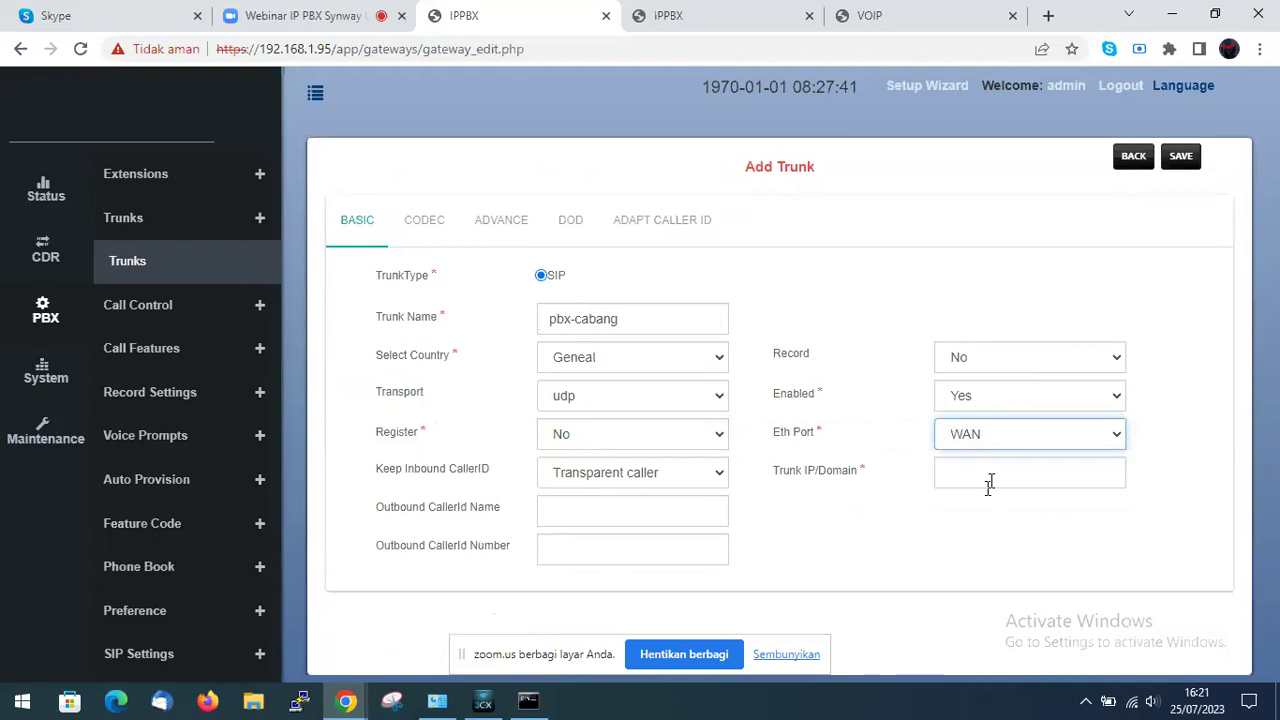
left_click(988, 479)
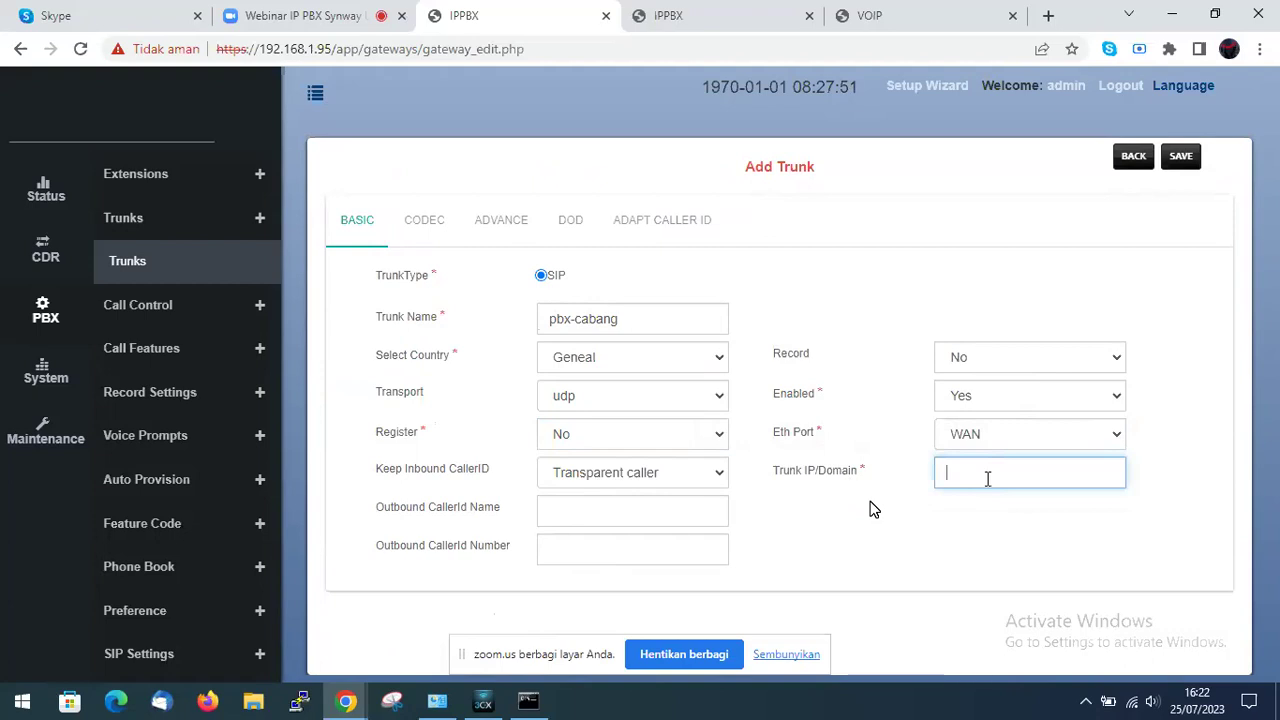
type("92.168.1.99")
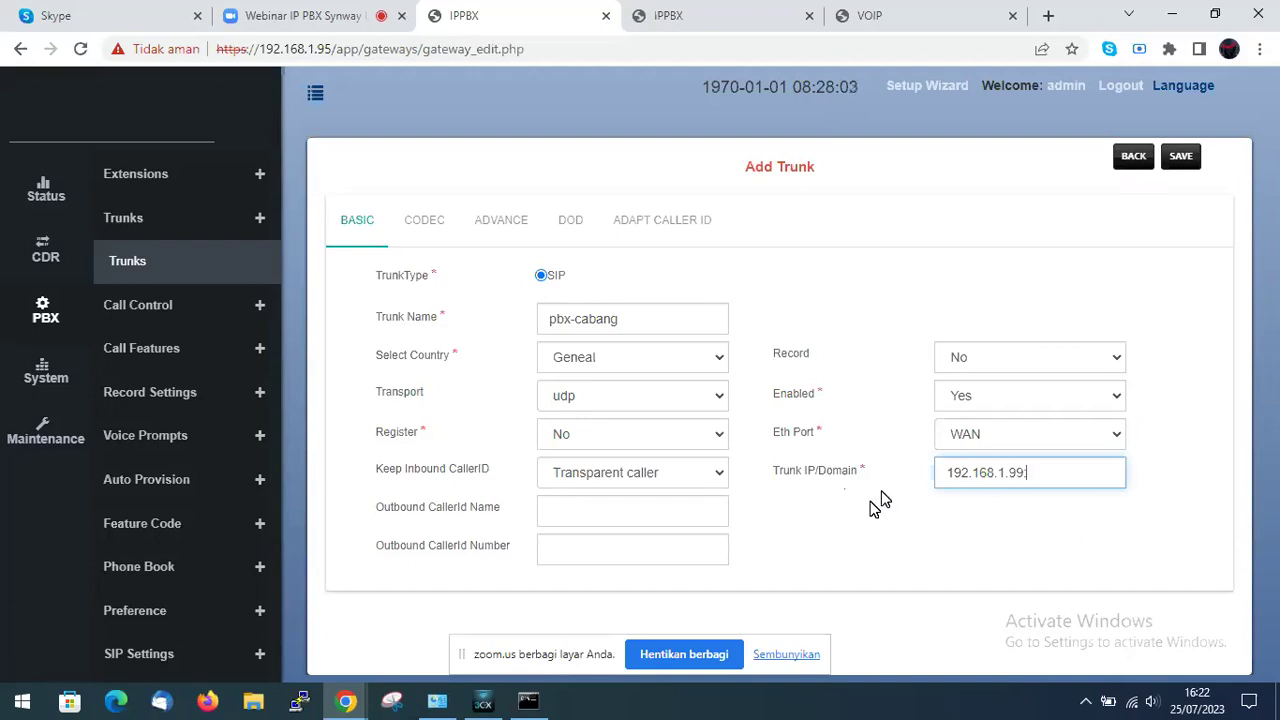
type("060")
left_click(1181, 160)
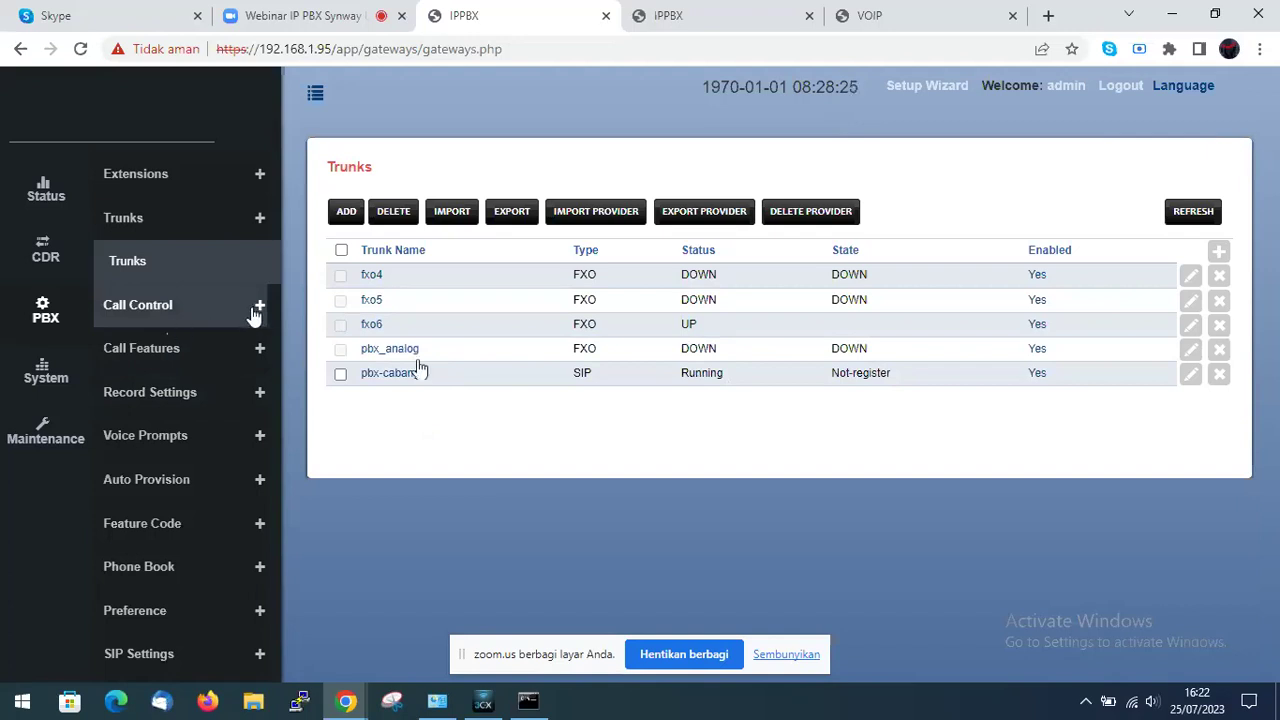
Step: Under Call Features > IVR, open the default IVR (6500) for editing
left_click(178, 348)
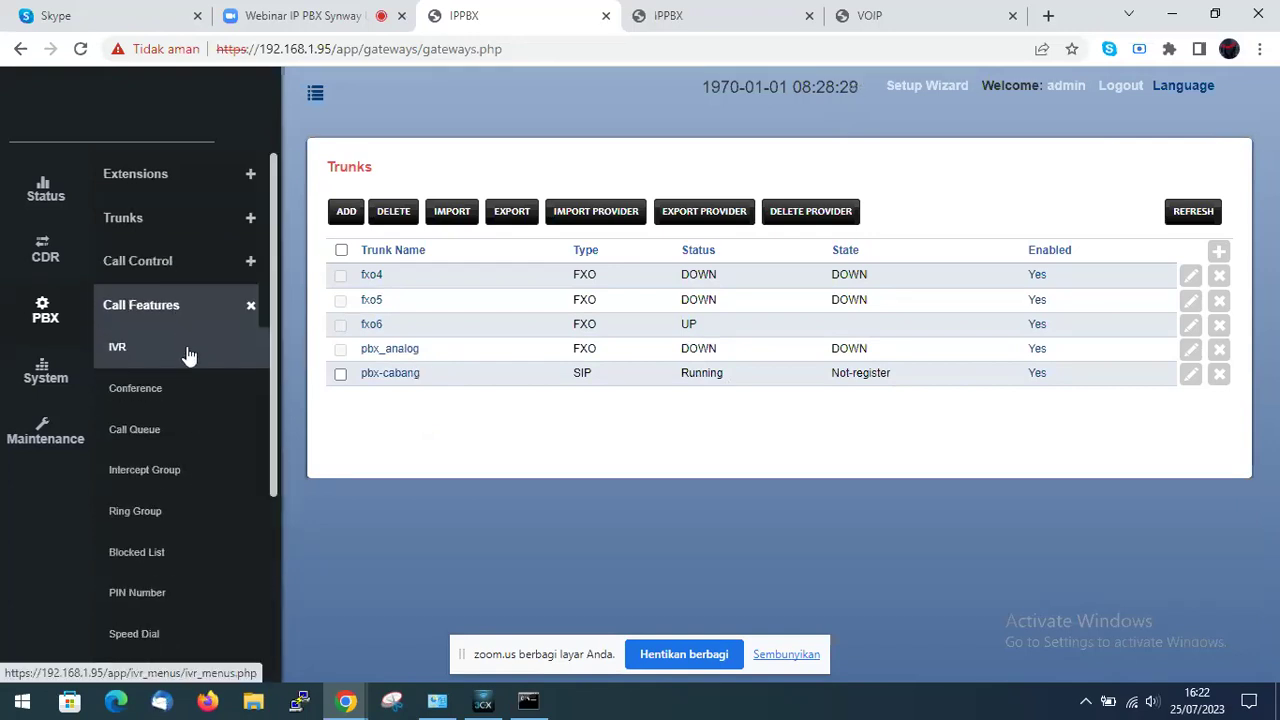
left_click(186, 346)
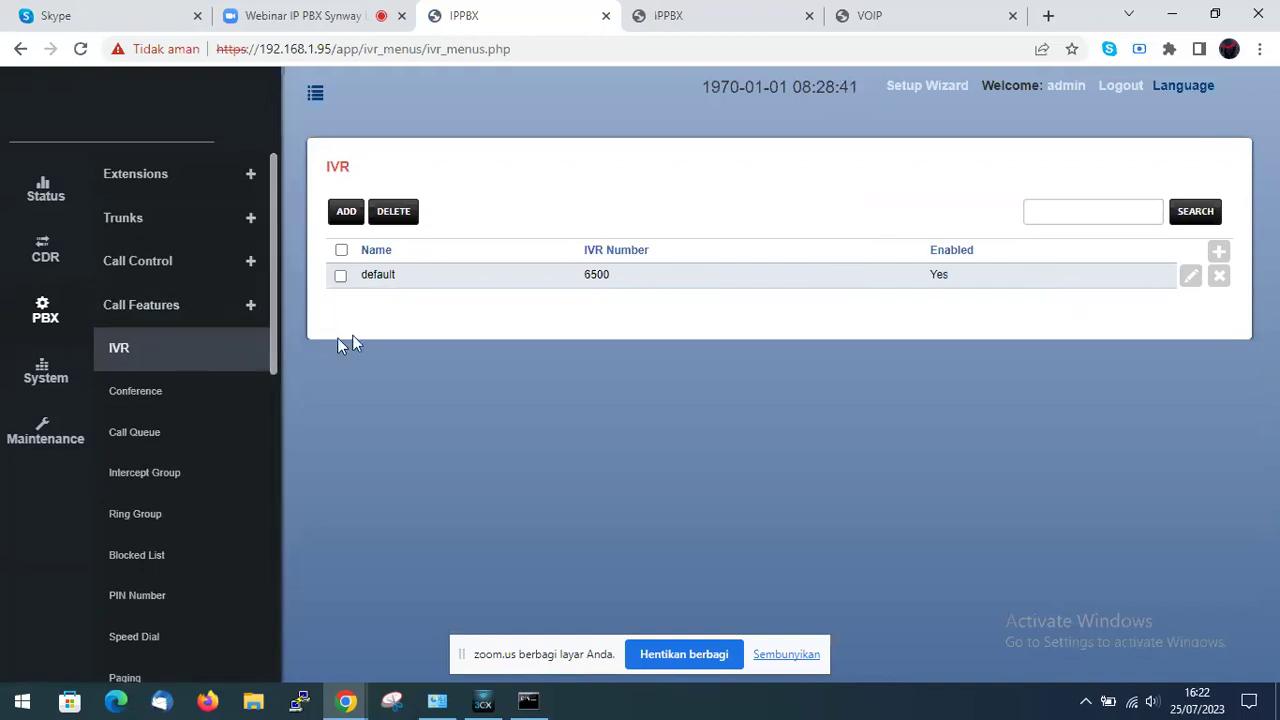
left_click(383, 284)
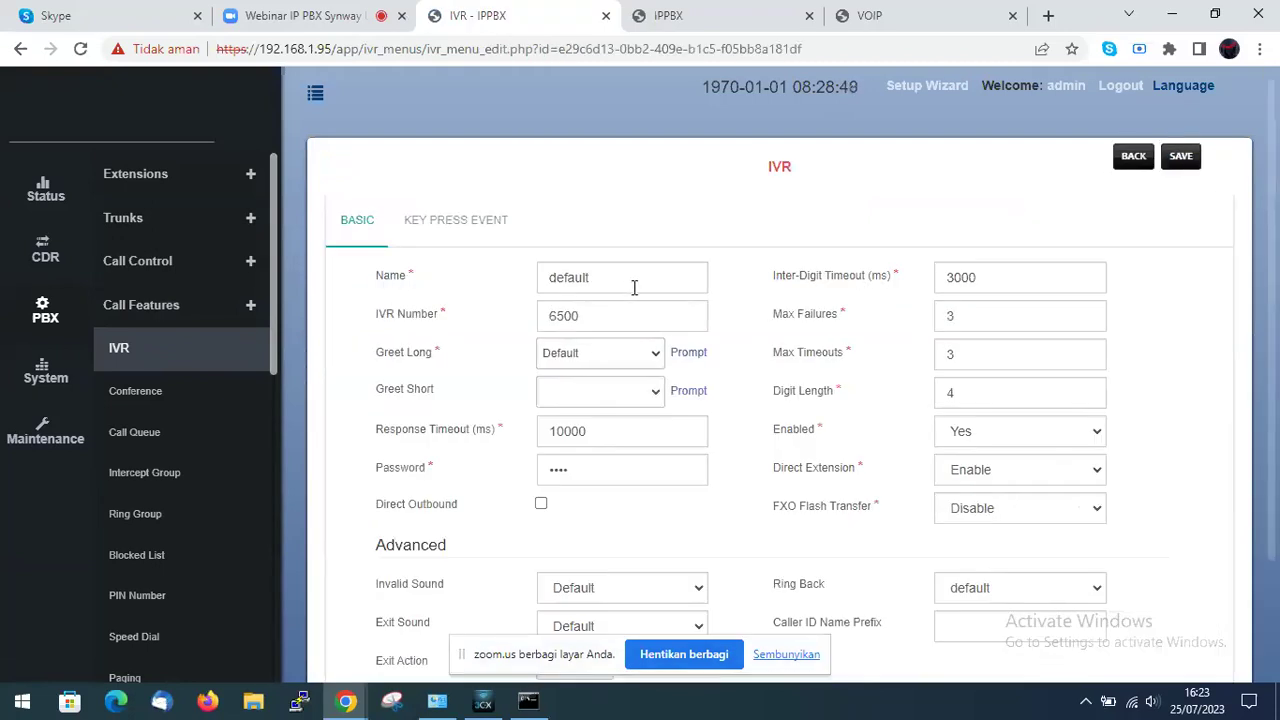
scroll(757, 333, "down", 1)
left_click(586, 306)
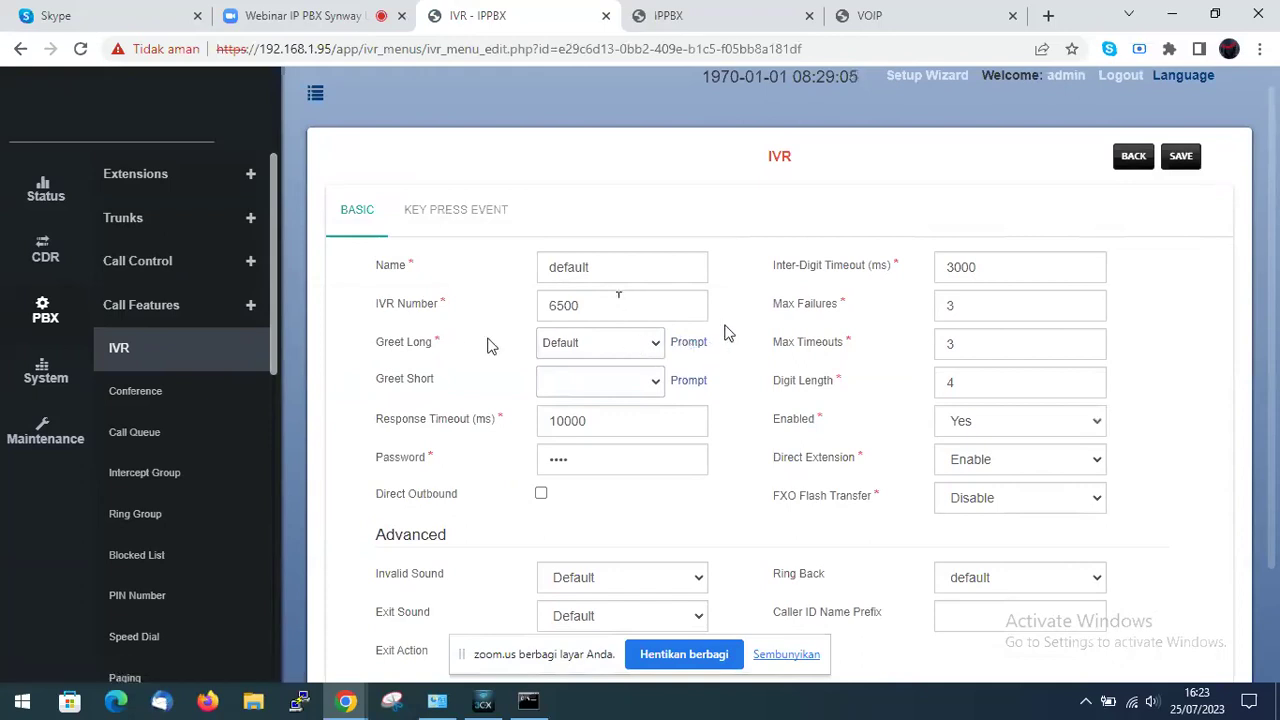
Step: Check that Greet Long offers only Default, then request the Voice Prompt page
mouse_move(487, 346)
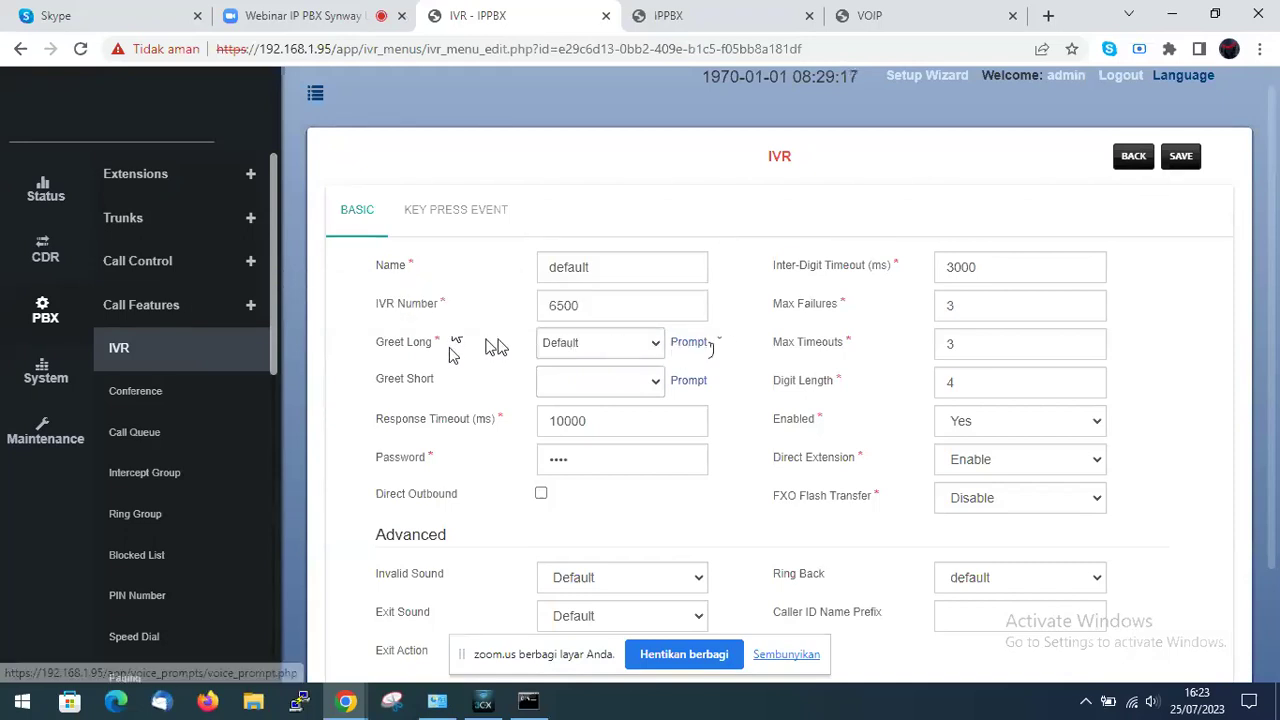
left_click(657, 352)
left_click(656, 357)
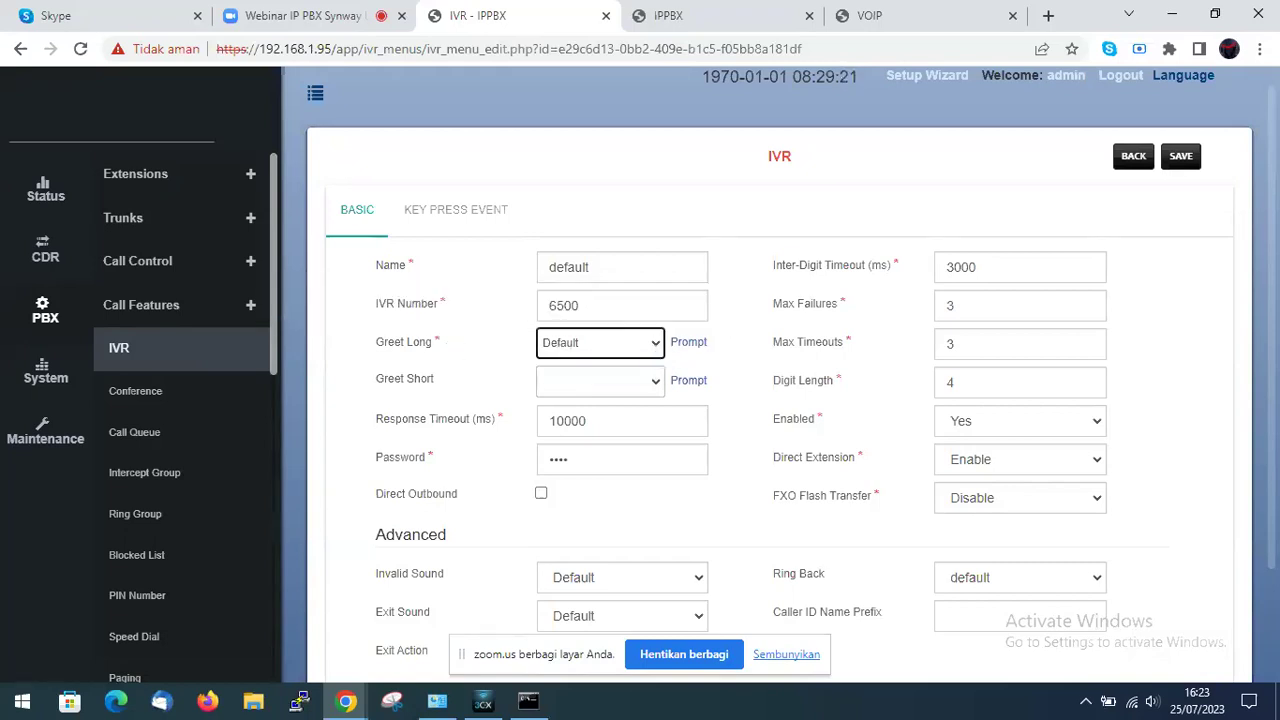
left_click(688, 343)
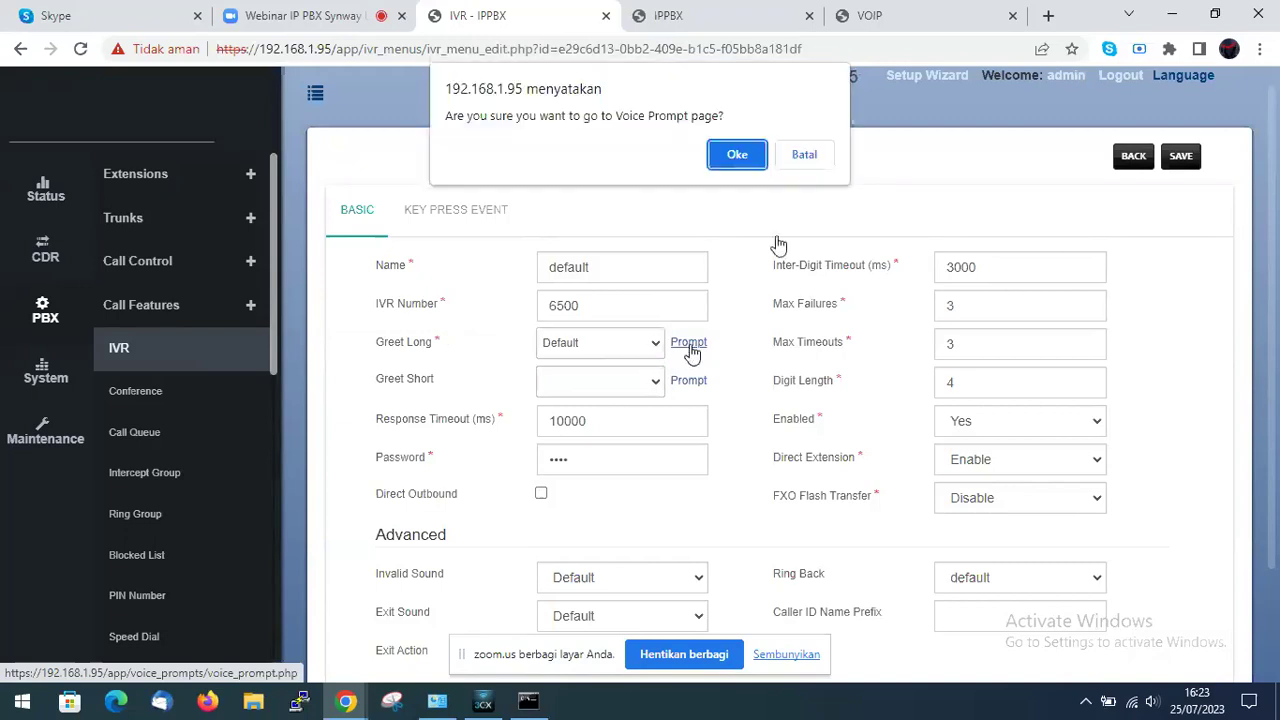
left_click(805, 147)
left_click(655, 345)
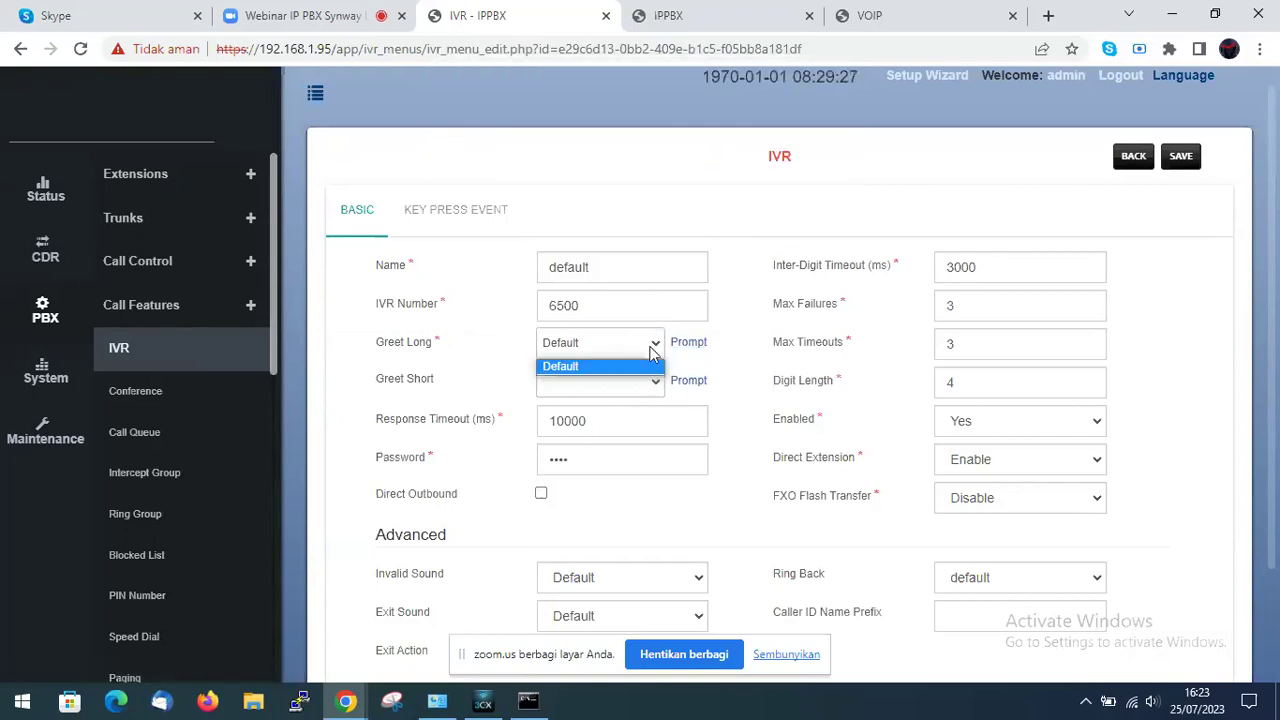
left_click(655, 367)
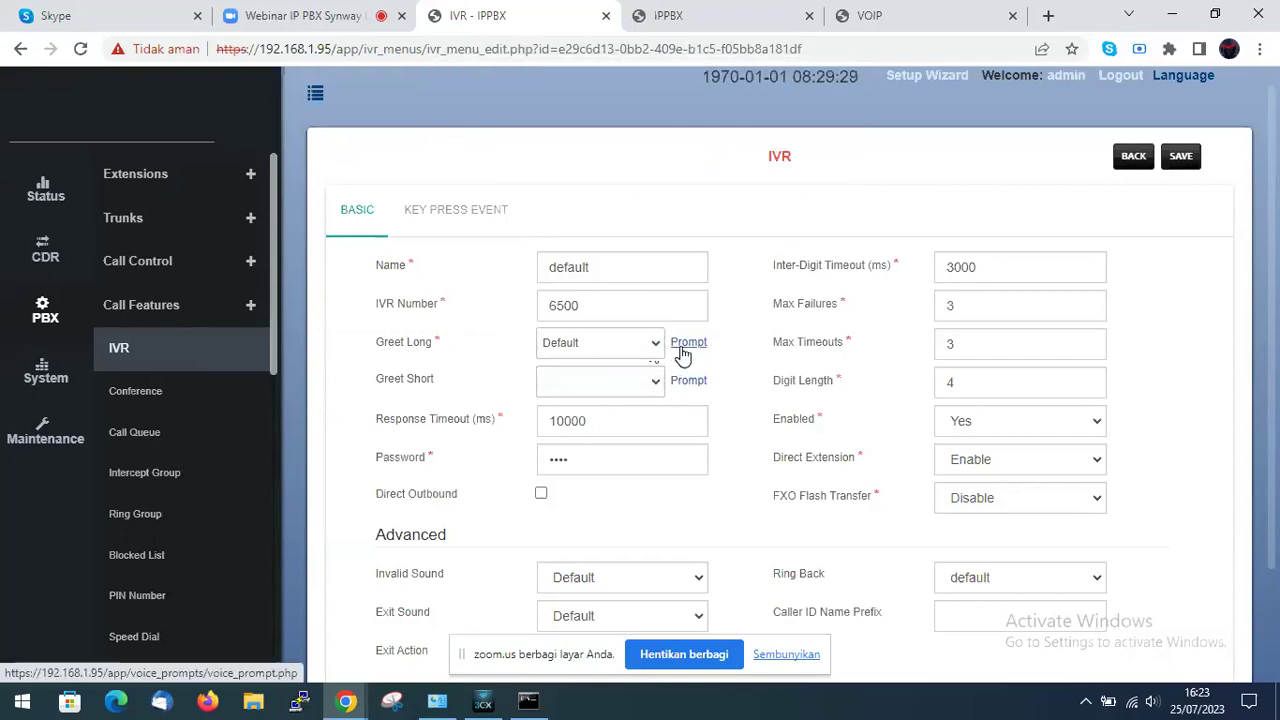
left_click(684, 345)
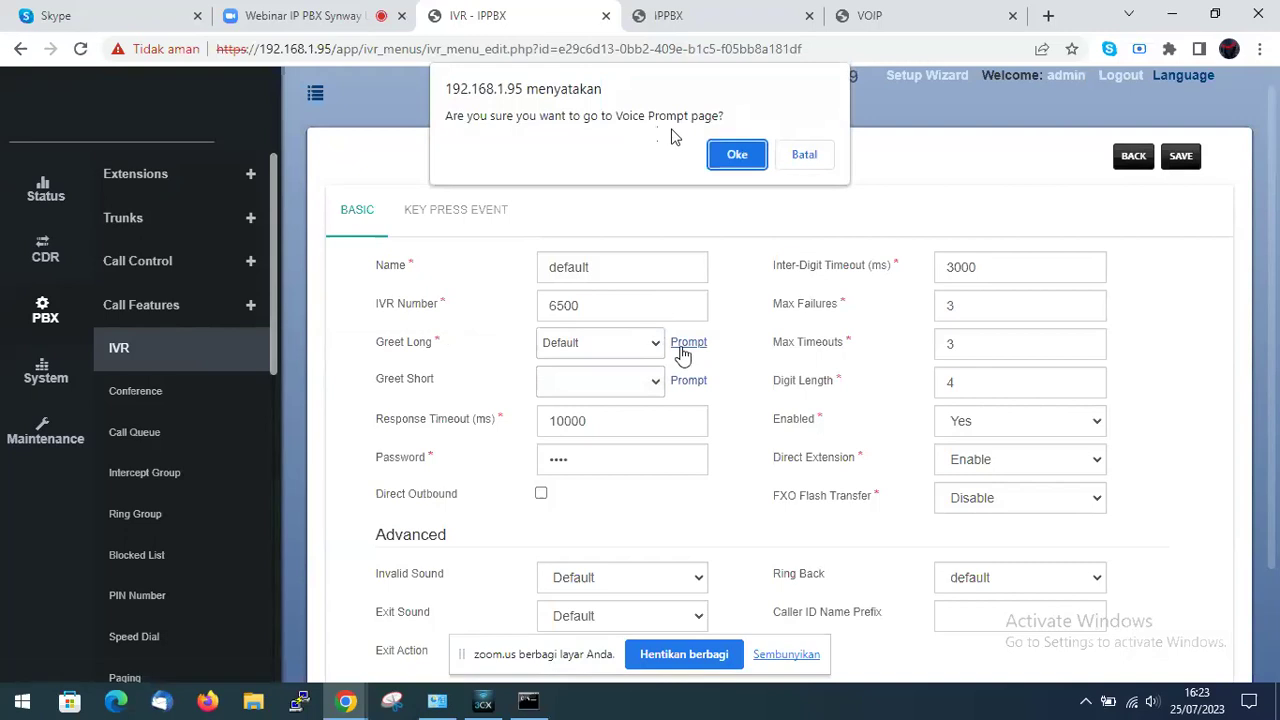
Step: Upload user_lebaran.wav as the custom prompt User Lebaran on the Voice Prompts page
left_click(727, 160)
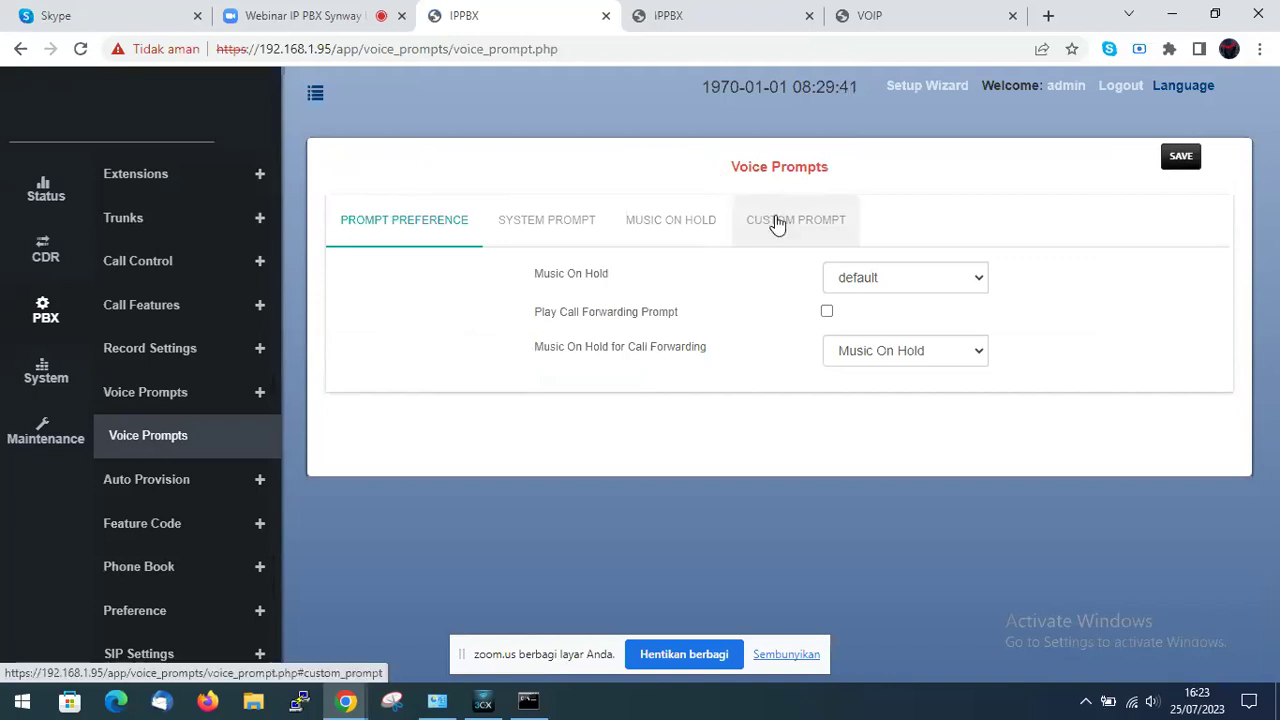
left_click(778, 223)
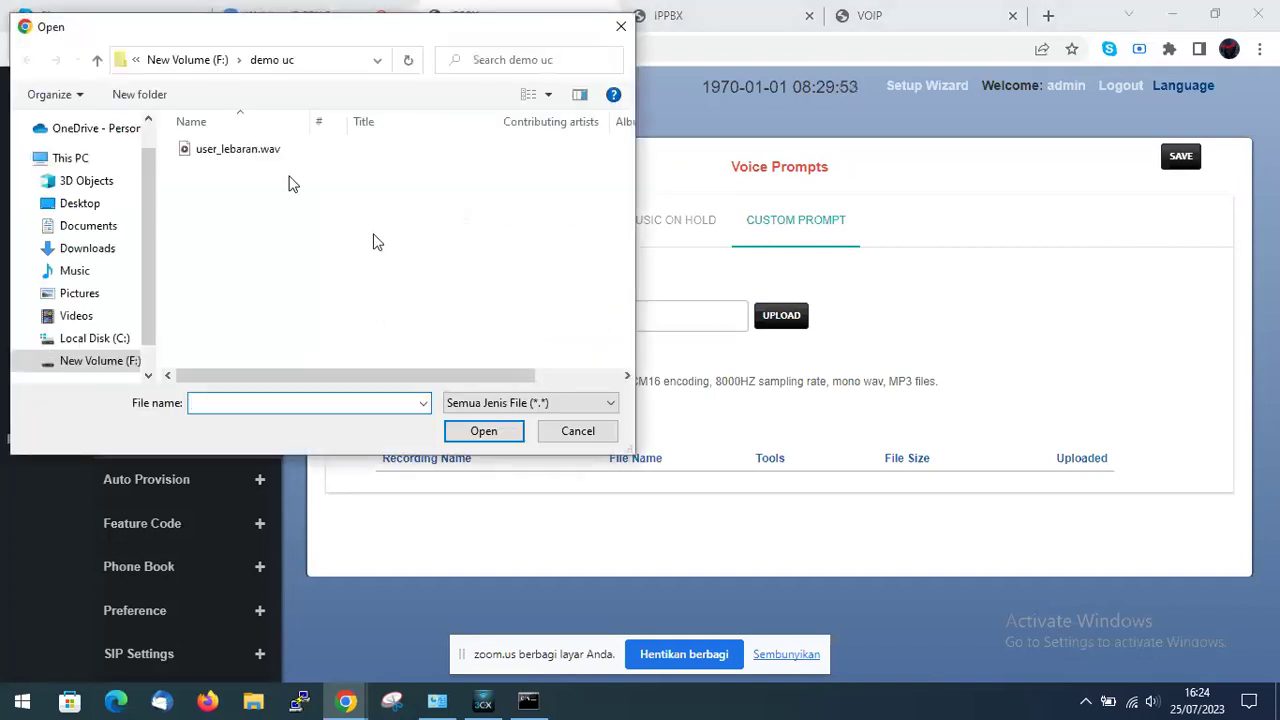
left_click(268, 156)
left_click(487, 431)
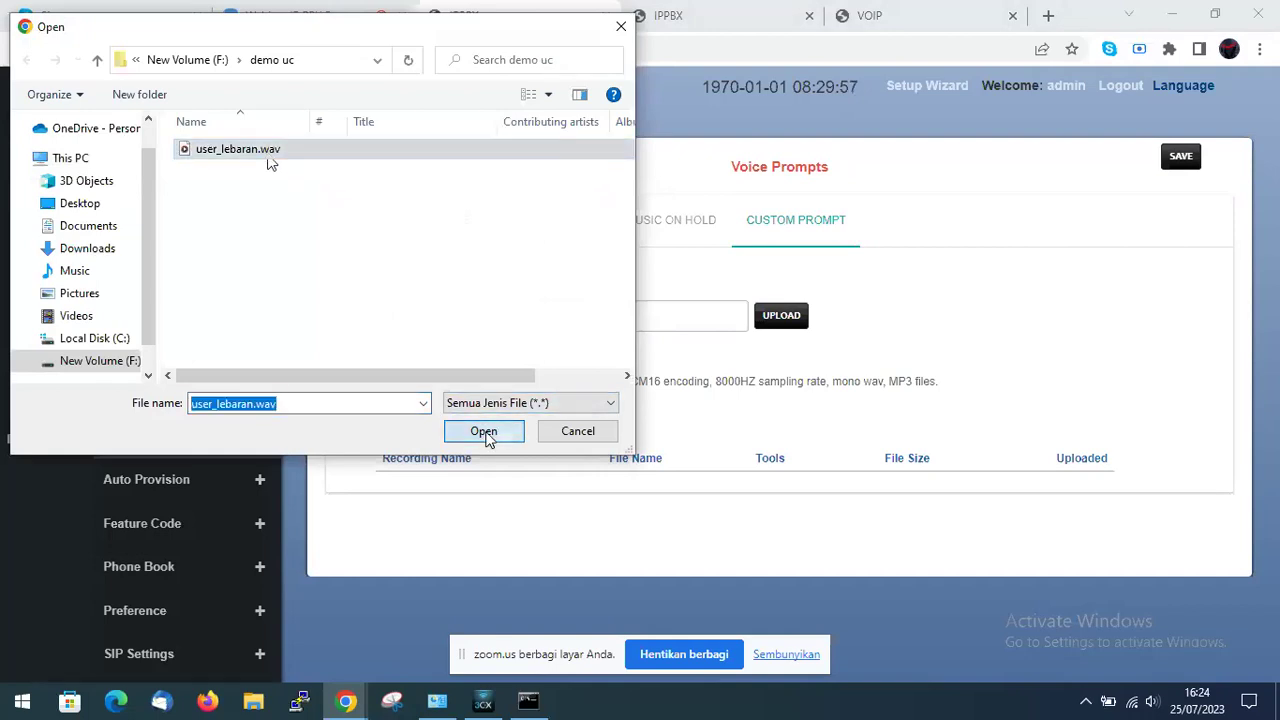
left_click(781, 316)
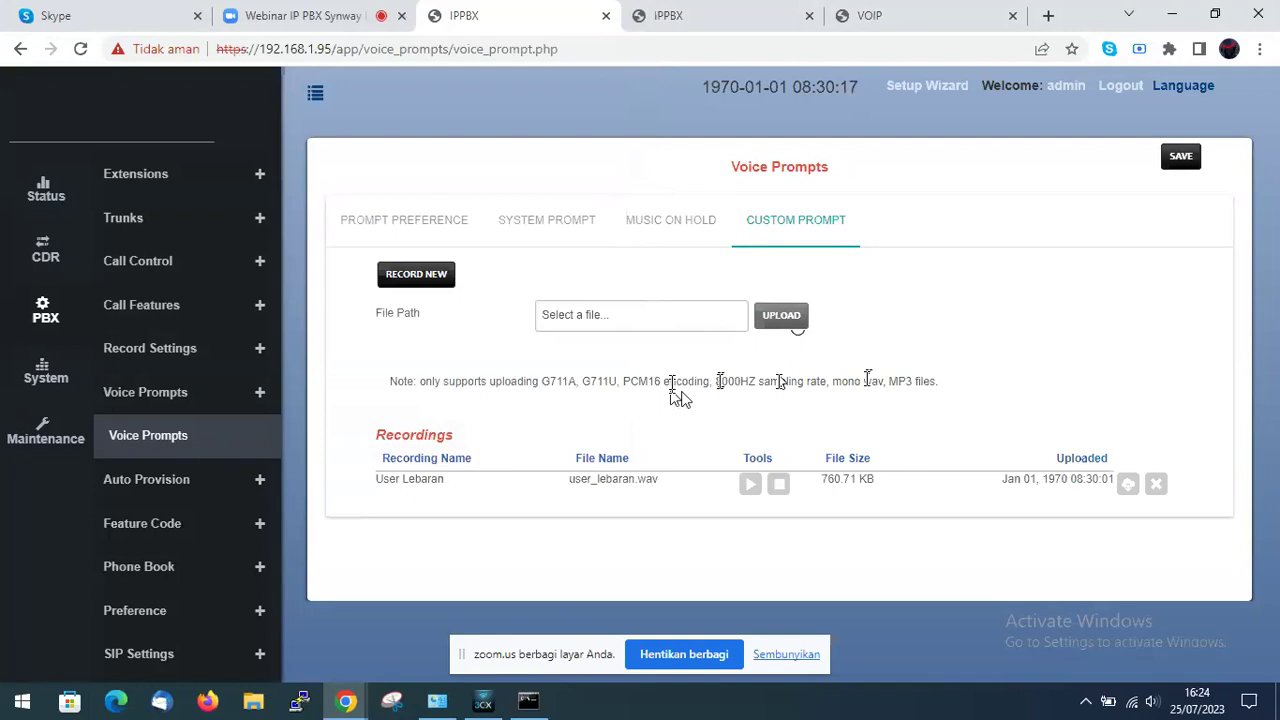
Step: Return to the default IVR and choose User Lebaran for Greet Long
left_click(183, 316)
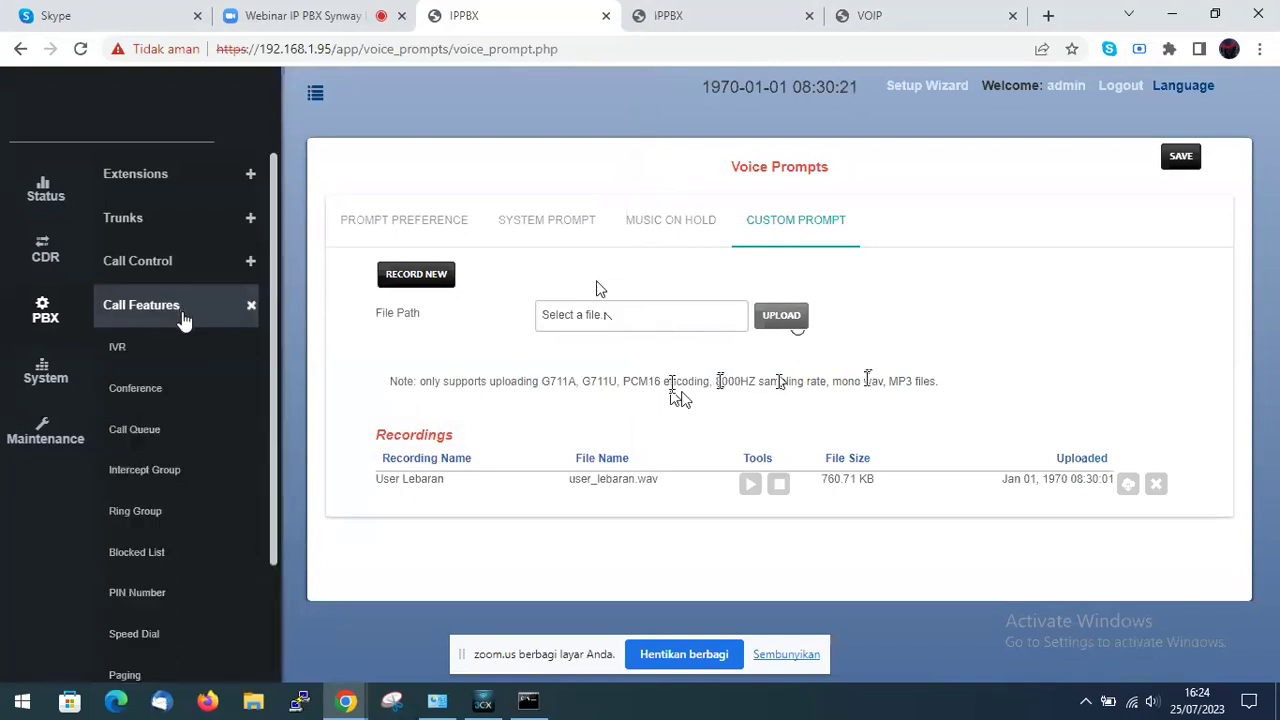
left_click(187, 346)
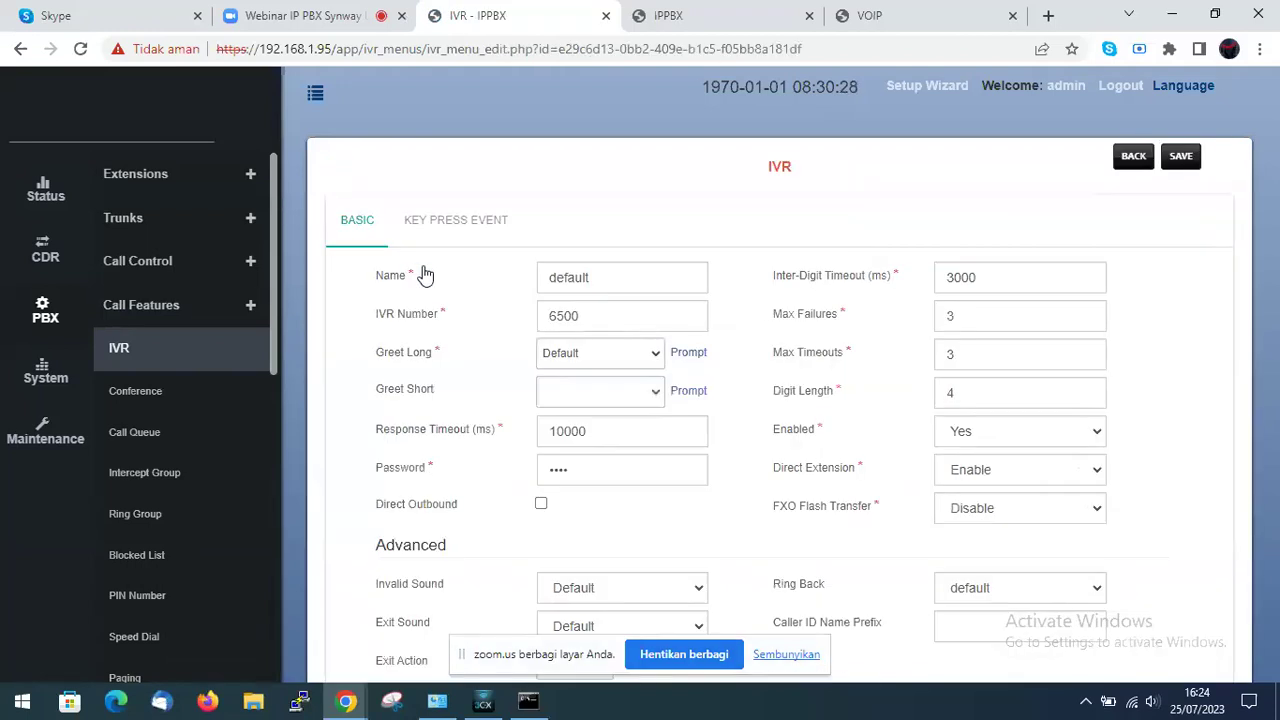
left_click(656, 355)
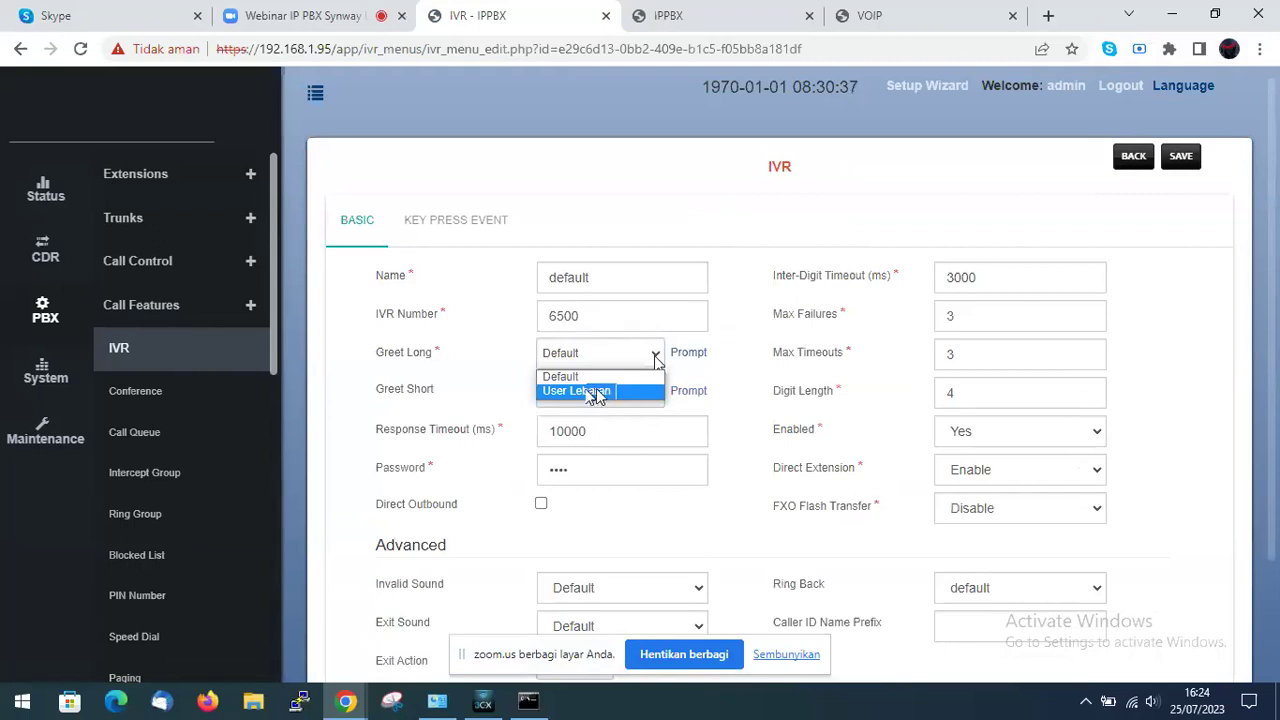
left_click(595, 392)
scroll(770, 366, "down", 1)
scroll(768, 397, "down", 1)
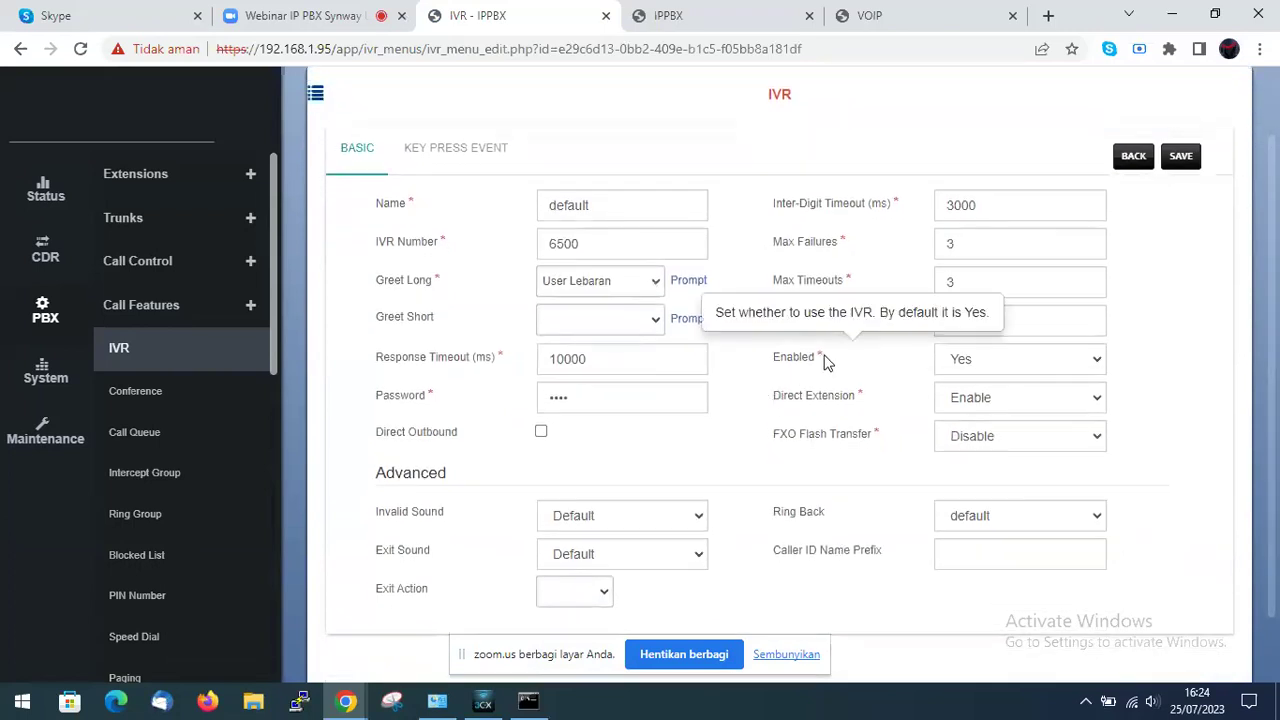
mouse_move(863, 358)
Step: In the IVR's key press events, route digit 0 to extension 1002
left_click(490, 170)
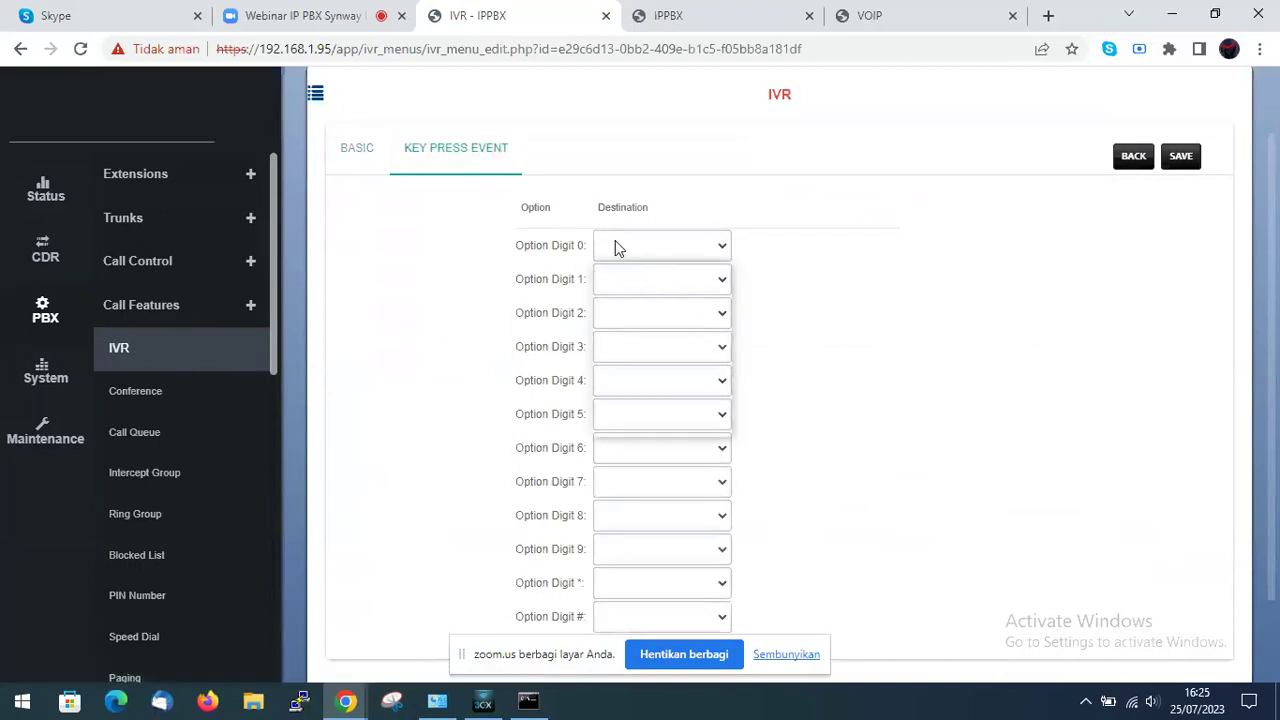
left_click(700, 246)
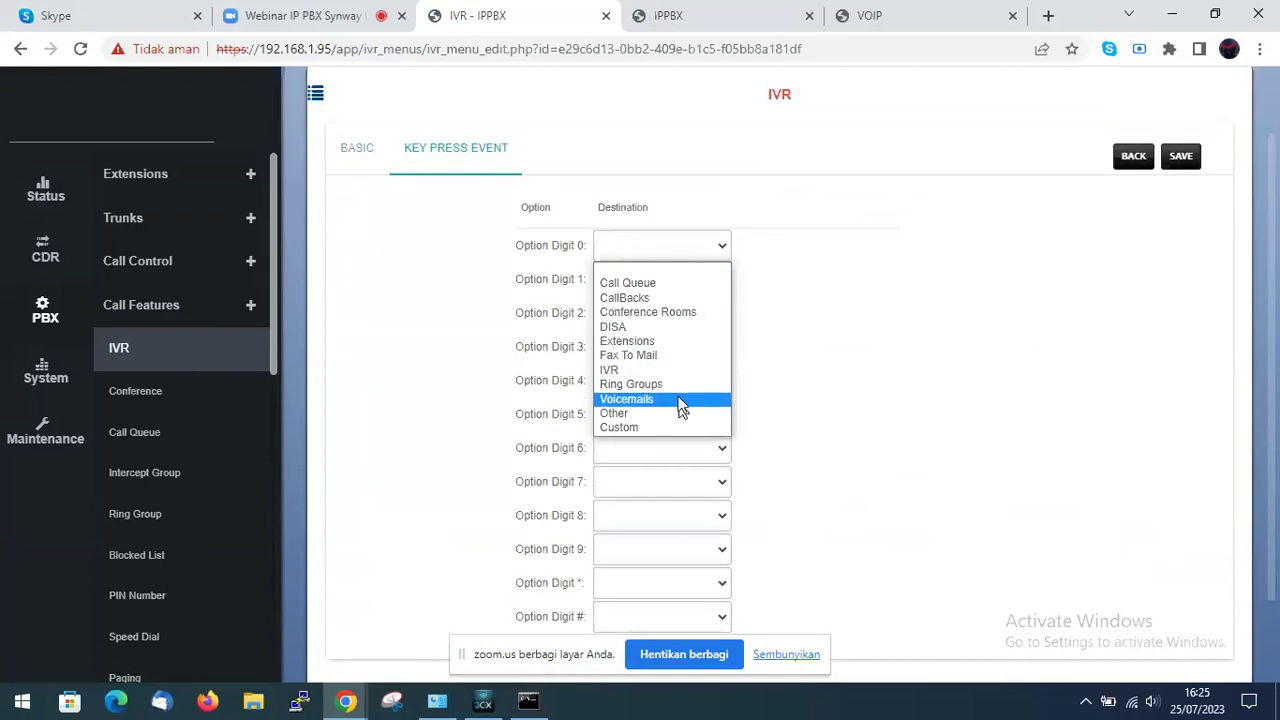
key("Up")
key("Up")
key("Up")
key("Up")
left_click(680, 341)
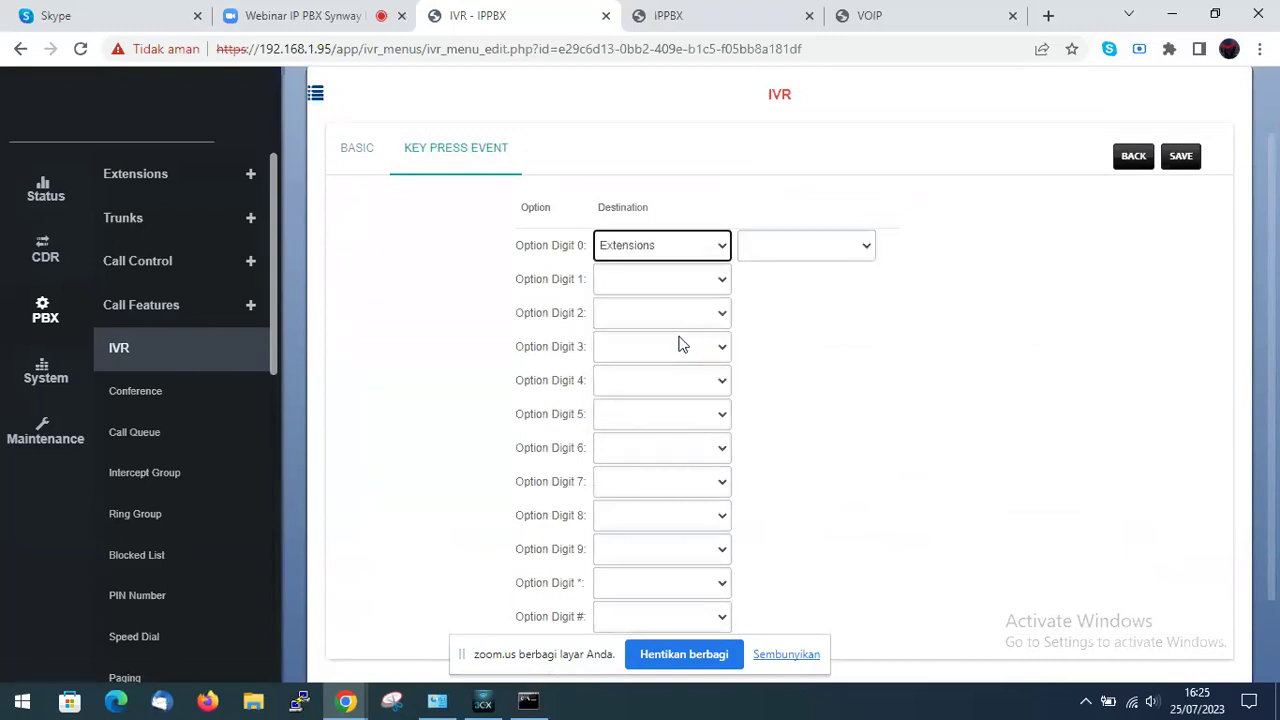
left_click(847, 246)
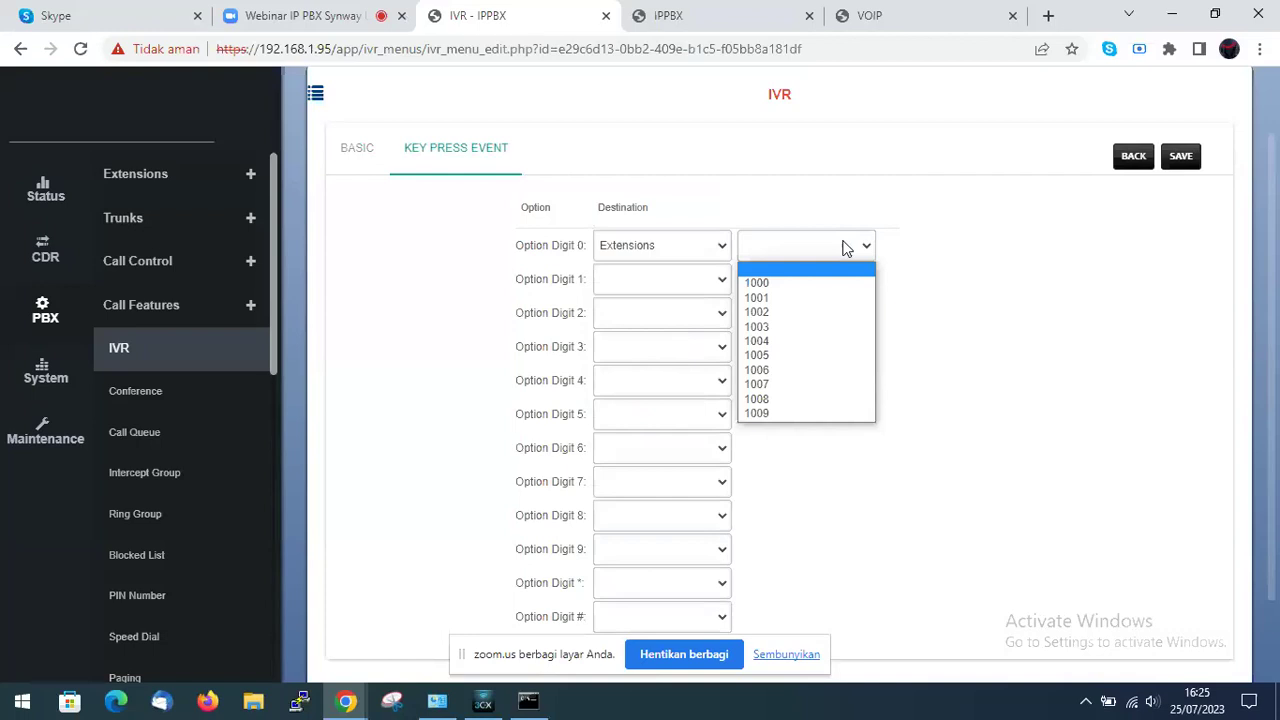
left_click(818, 313)
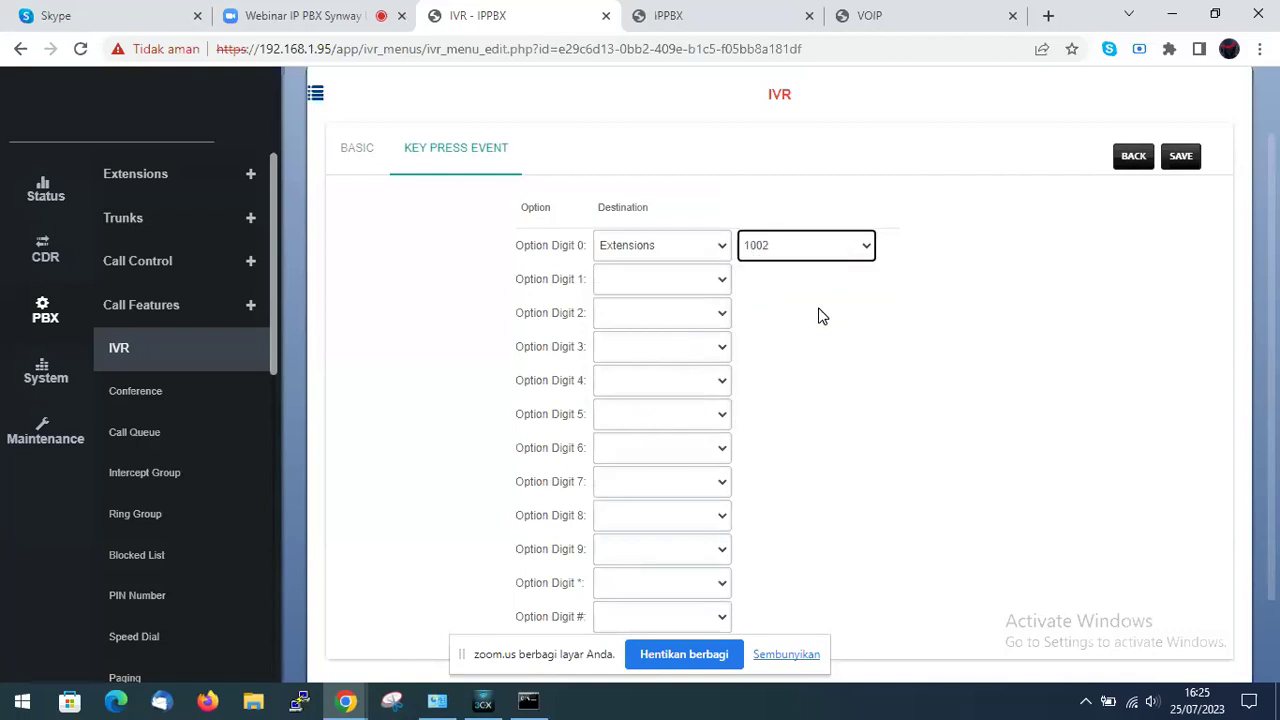
Step: Route digit 1 to IVR 6500 default and save the IVR
left_click(703, 282)
left_click(703, 282)
left_click(703, 282)
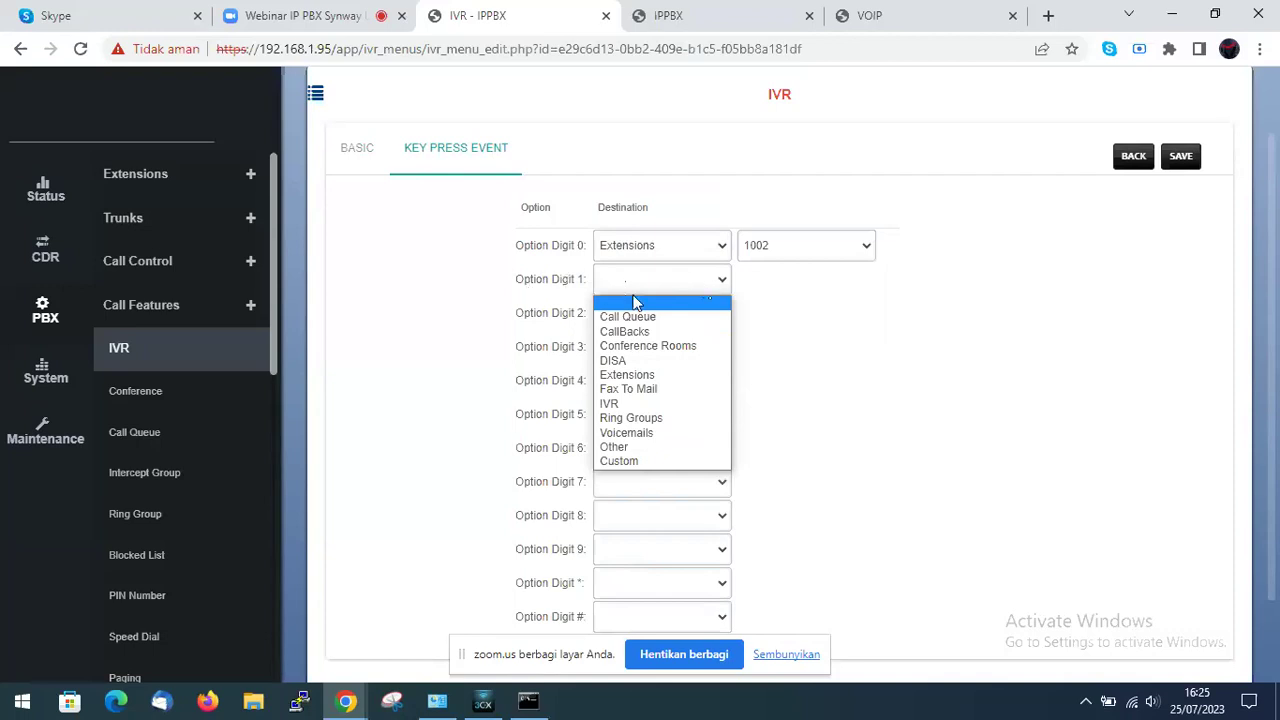
left_click(652, 404)
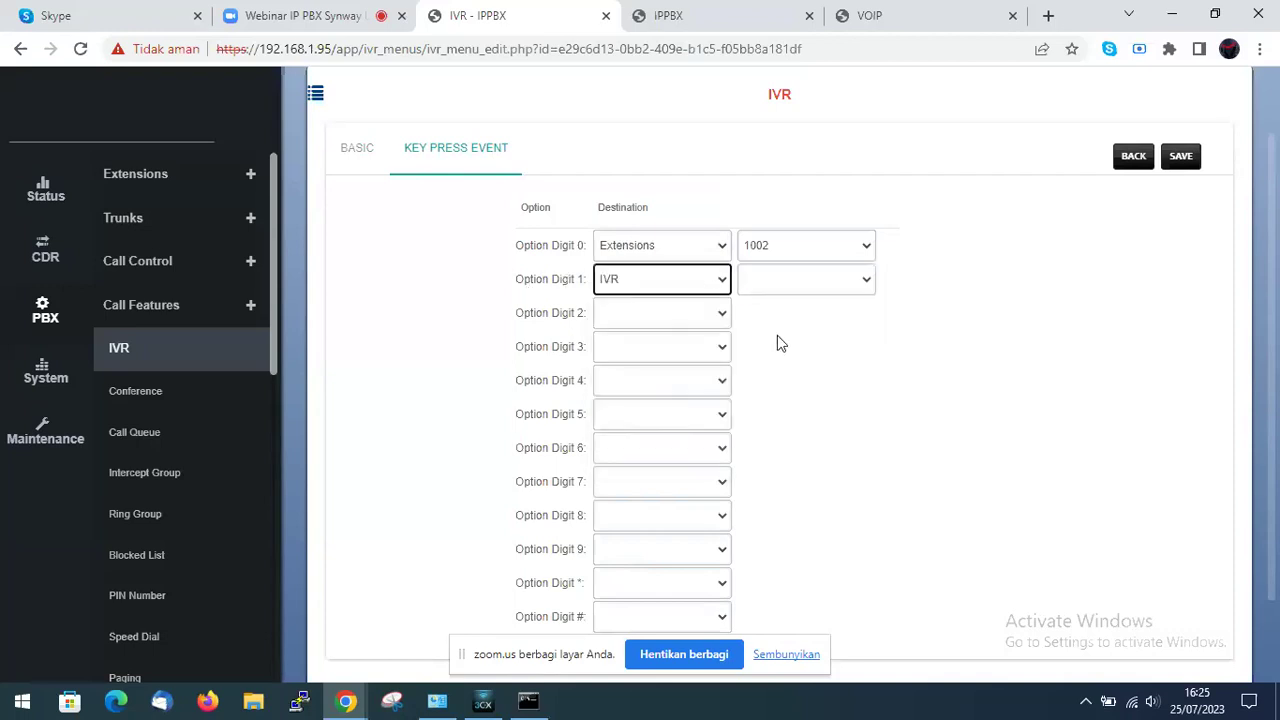
left_click(809, 292)
left_click(808, 315)
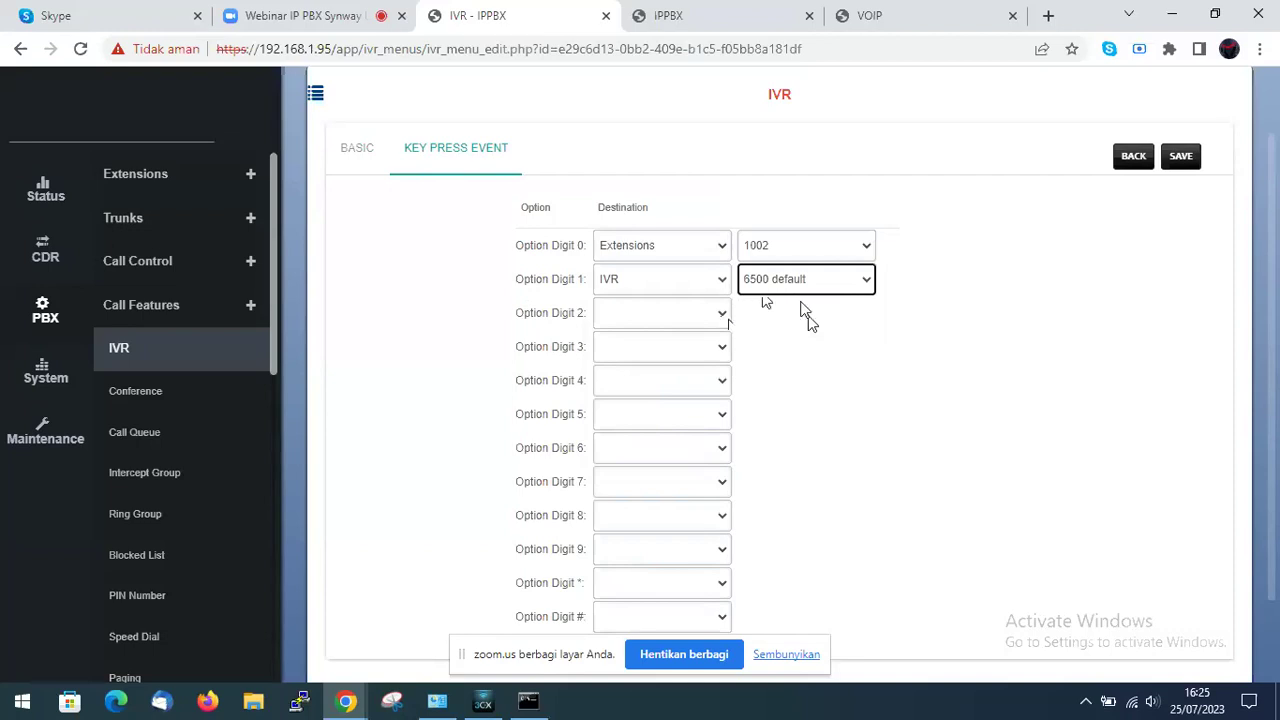
left_click(1166, 160)
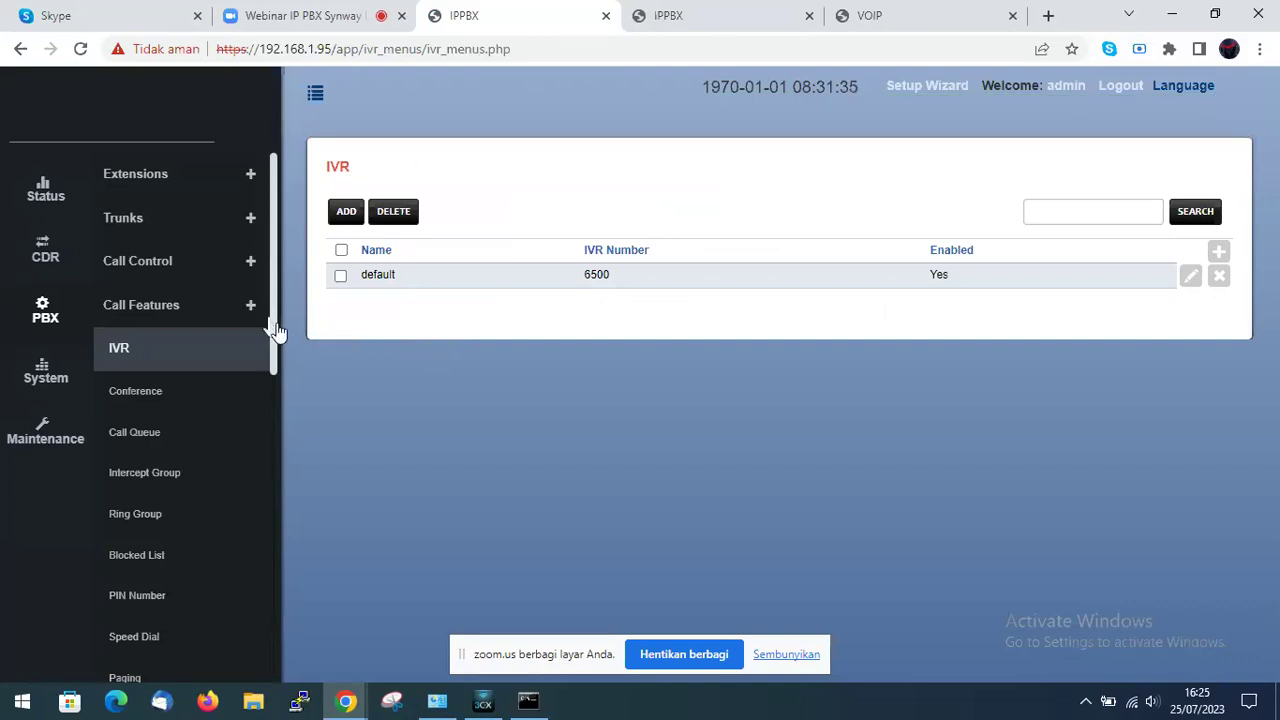
Step: Go from Call Features to Call Control > Time Condition to view the empty list
scroll(270, 325, "down", 2)
scroll(285, 190, "up", 2)
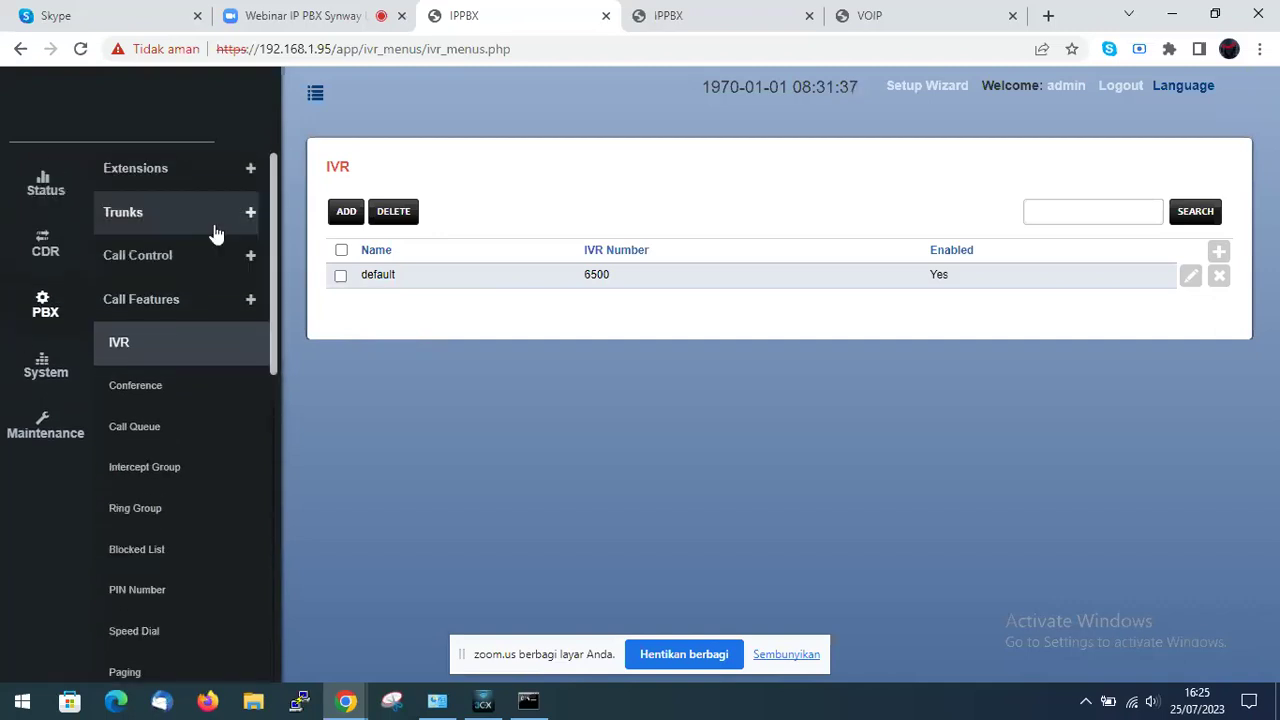
left_click(234, 312)
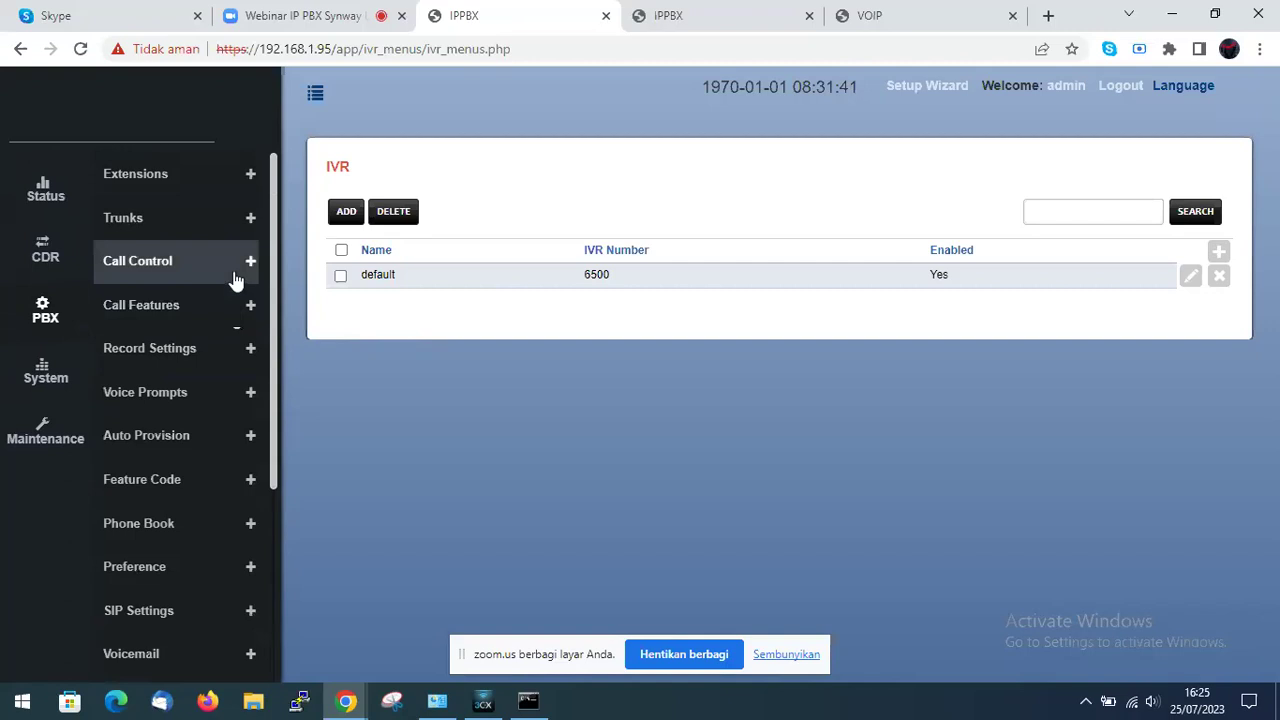
left_click(234, 280)
left_click(203, 510)
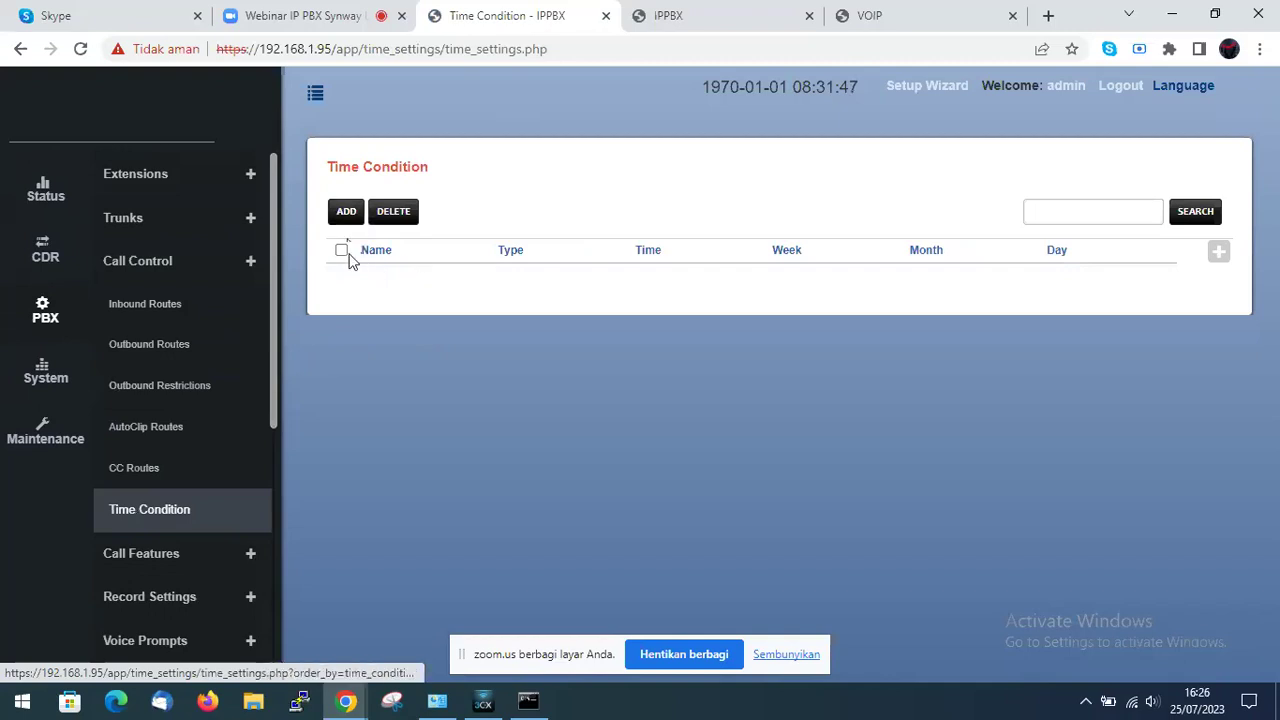
Step: Add a time condition named 'jam kerja' starting at 08:00
left_click(347, 215)
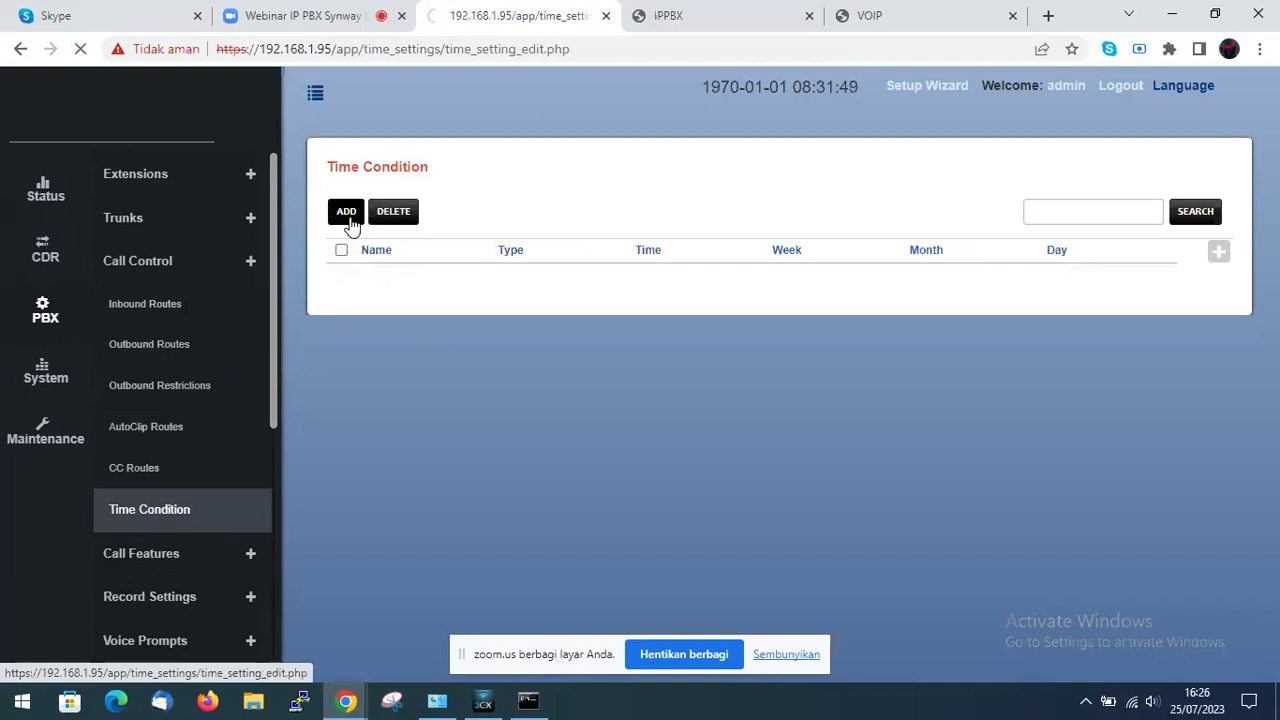
left_click(706, 226)
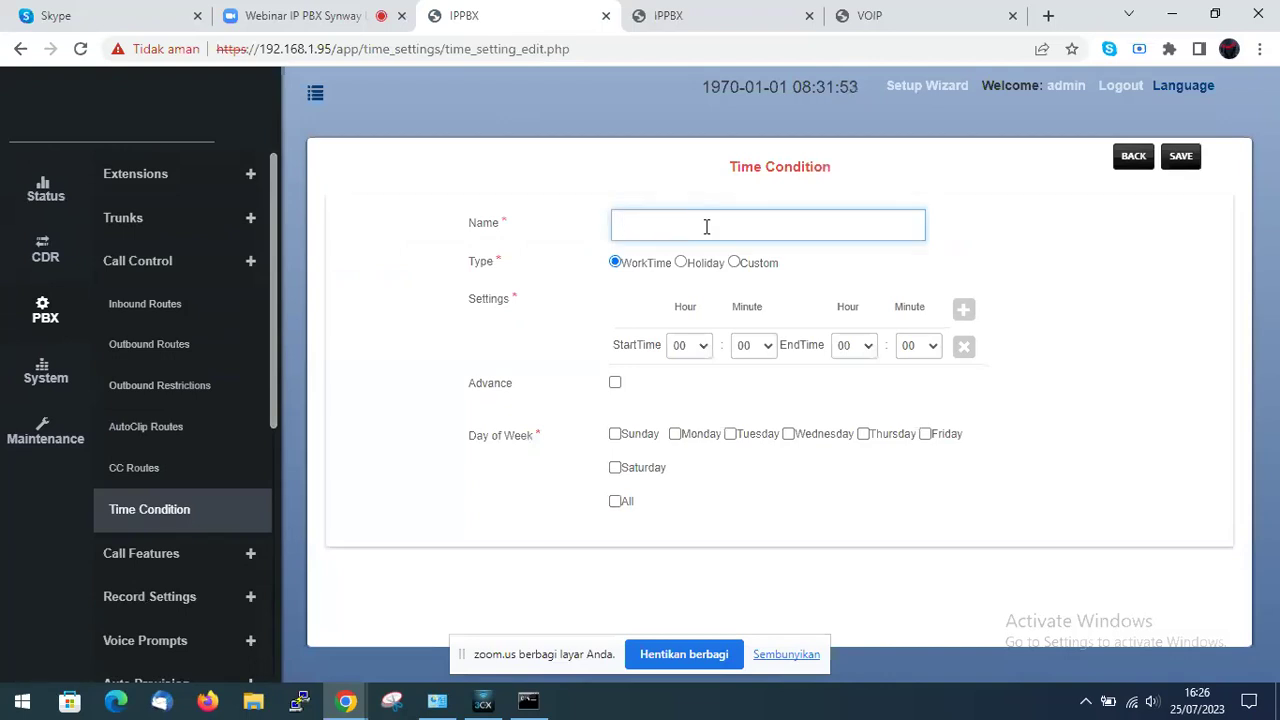
type("jam kerja")
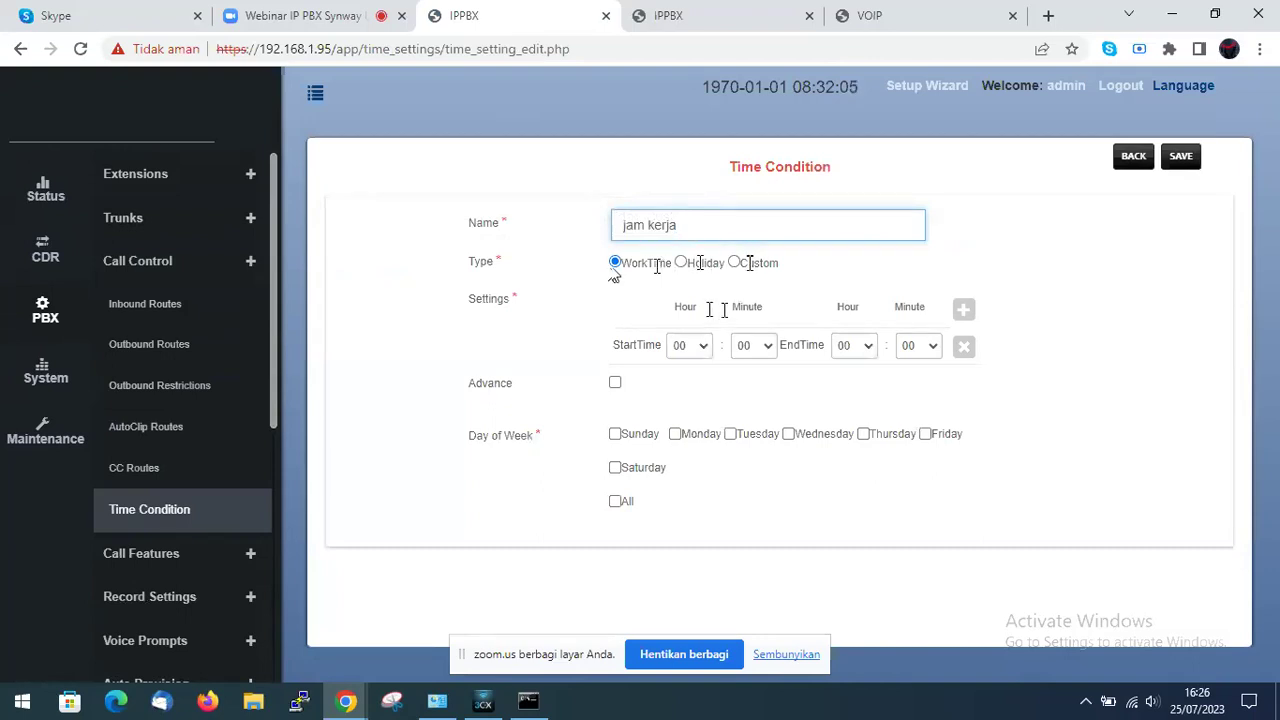
left_click(690, 345)
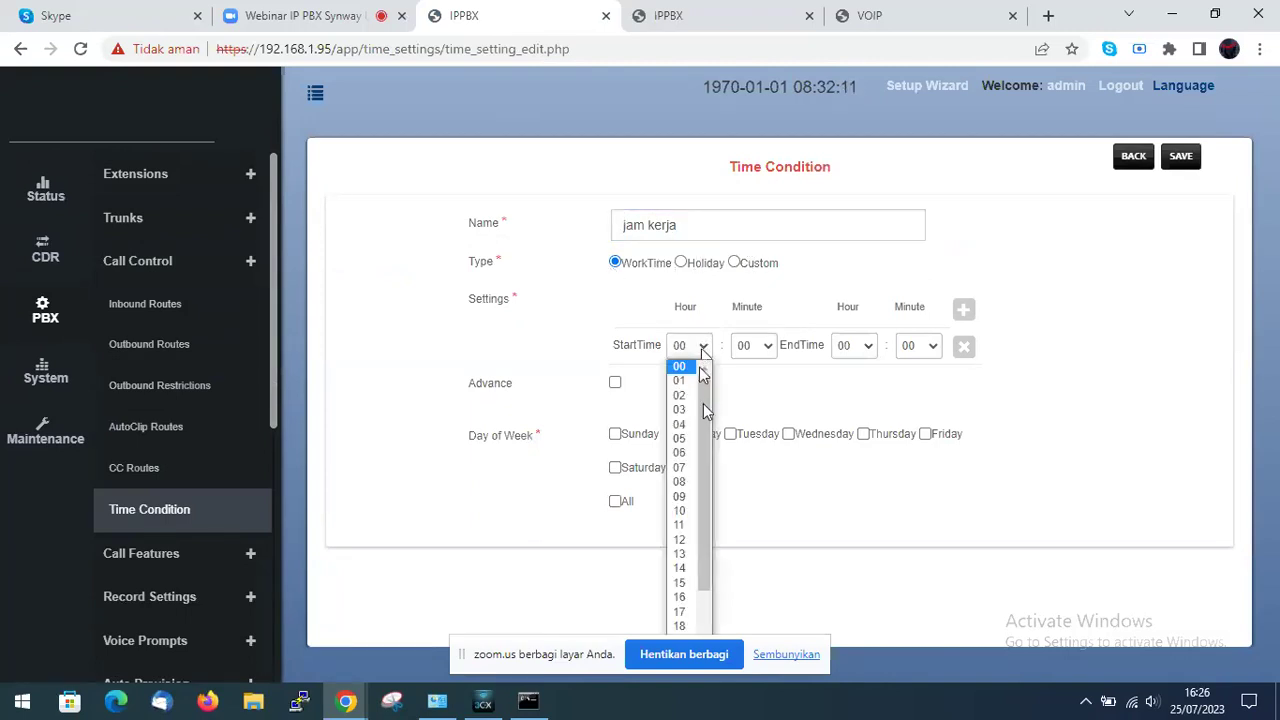
left_click_drag(703, 406, 703, 413)
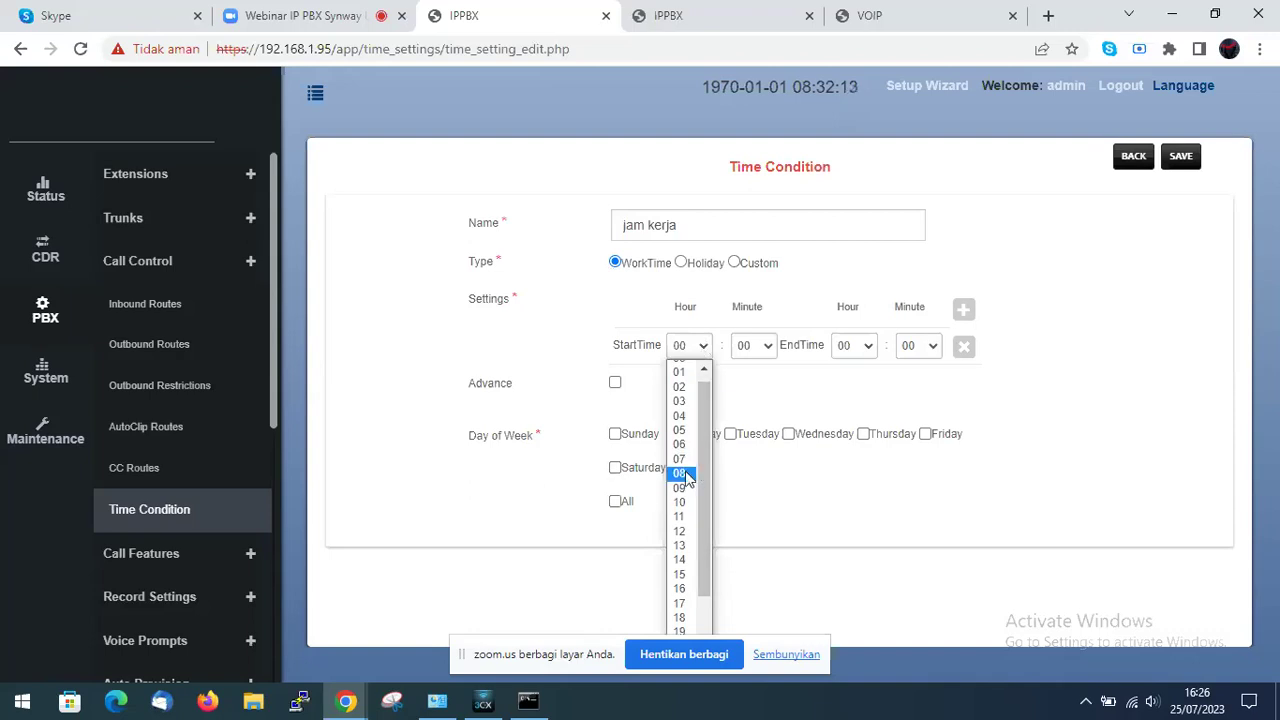
left_click(690, 473)
left_click(755, 346)
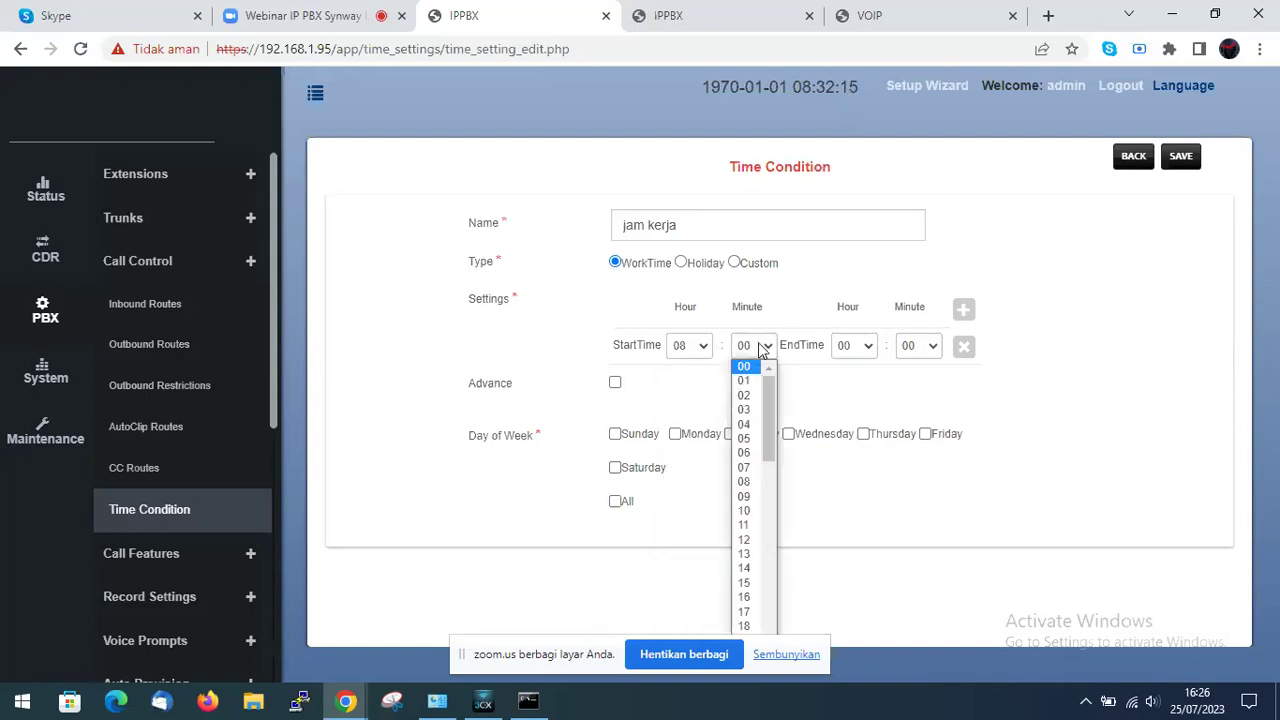
Step: Set the time condition's end time to 17:30
left_click(868, 346)
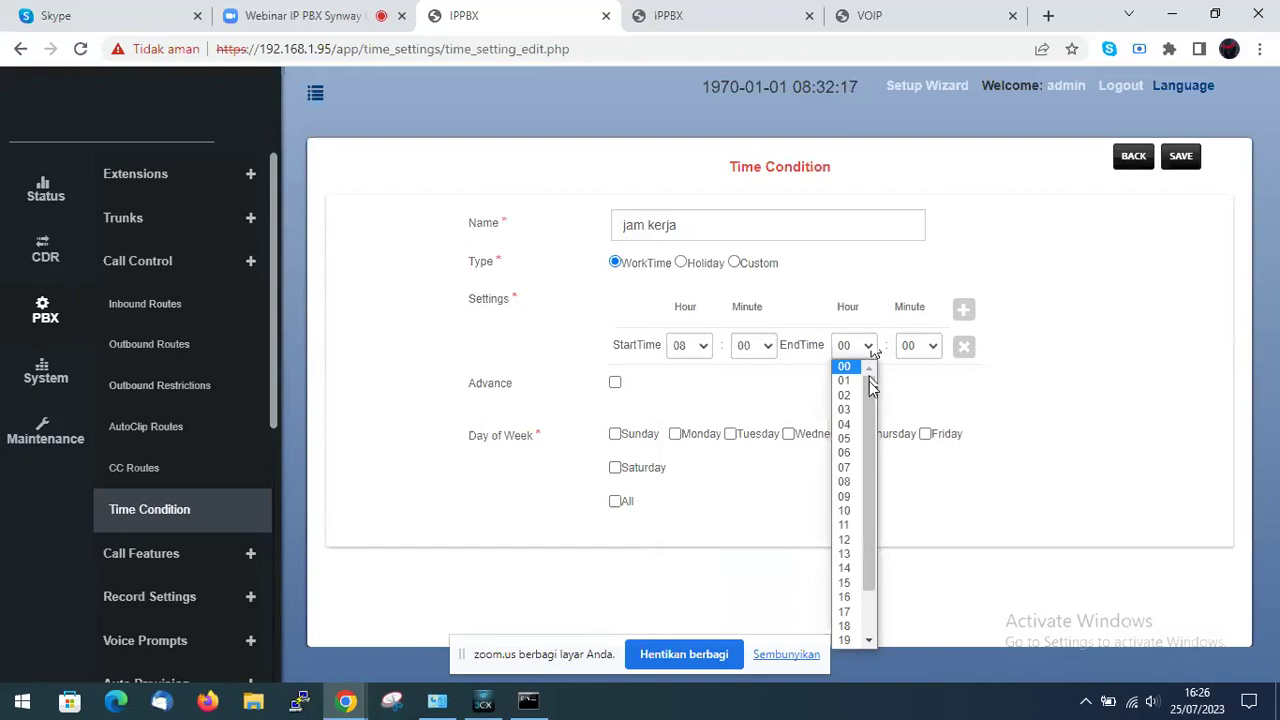
left_click_drag(868, 402, 869, 442)
left_click(844, 568)
left_click(912, 345)
scroll(934, 423, "down", 3)
left_click(910, 608)
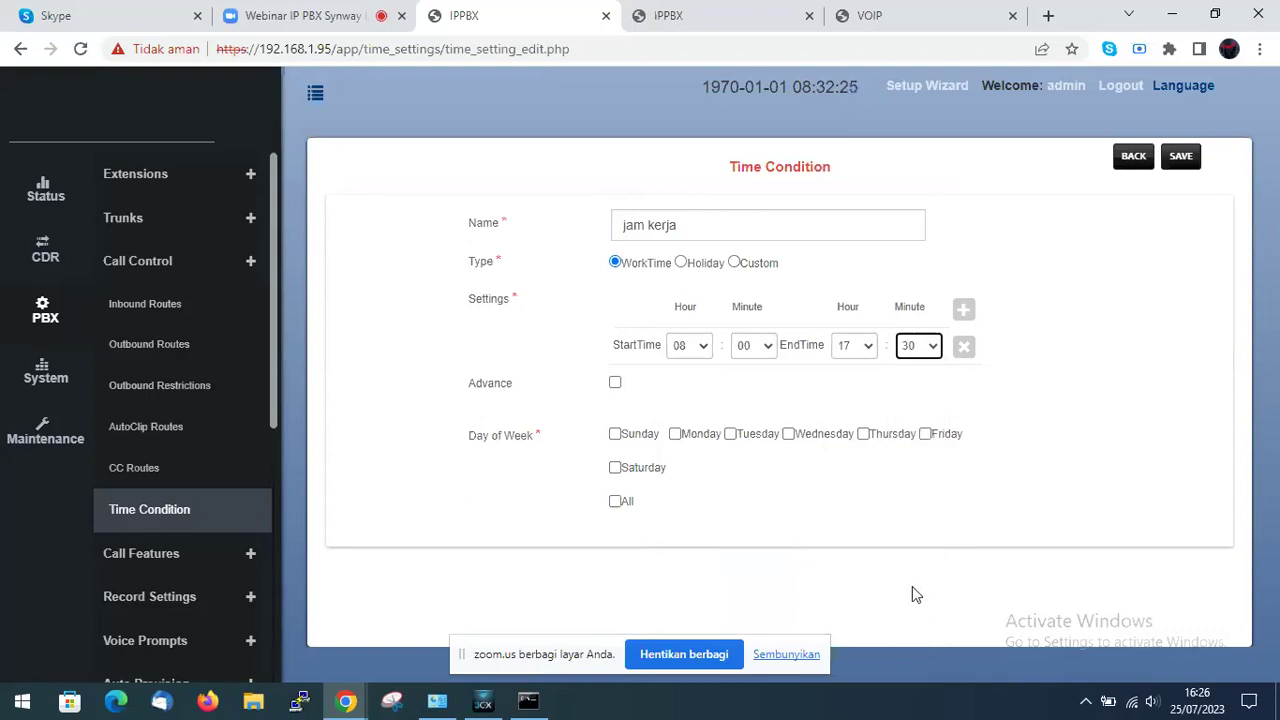
left_click(1016, 421)
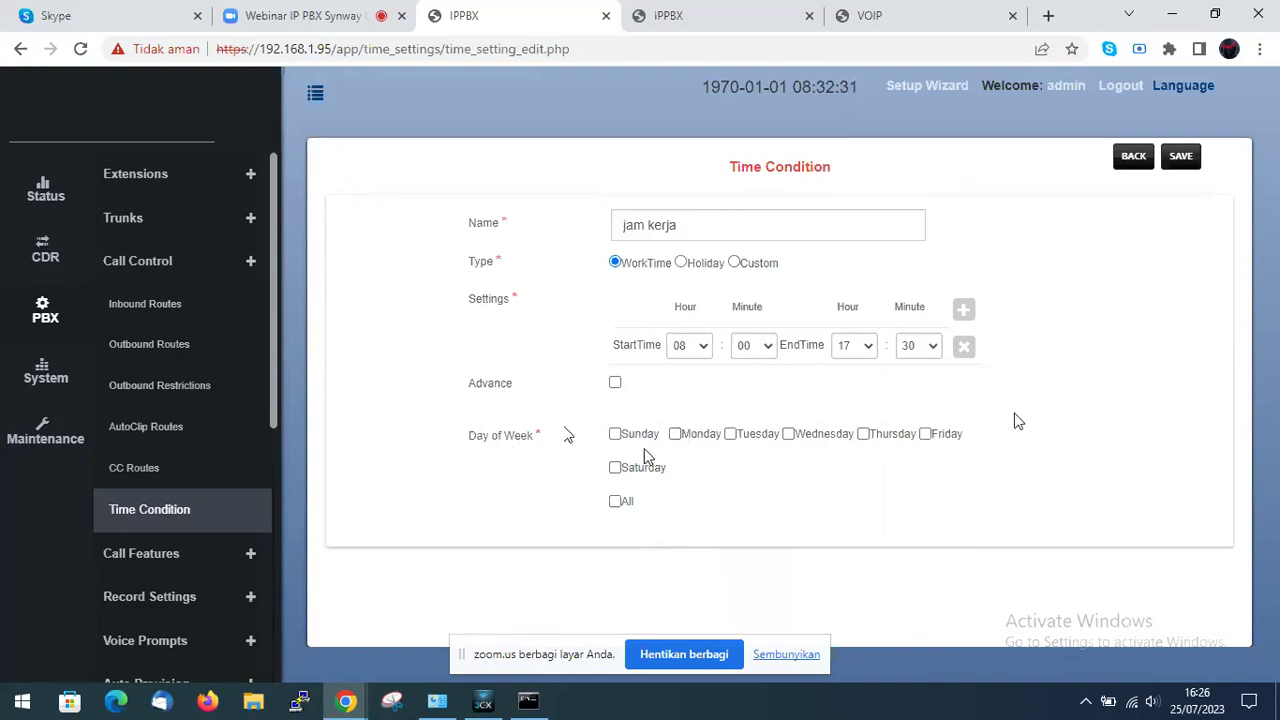
Step: Select Monday through Friday as working days and save jam kerja
left_click(676, 434)
left_click(615, 501)
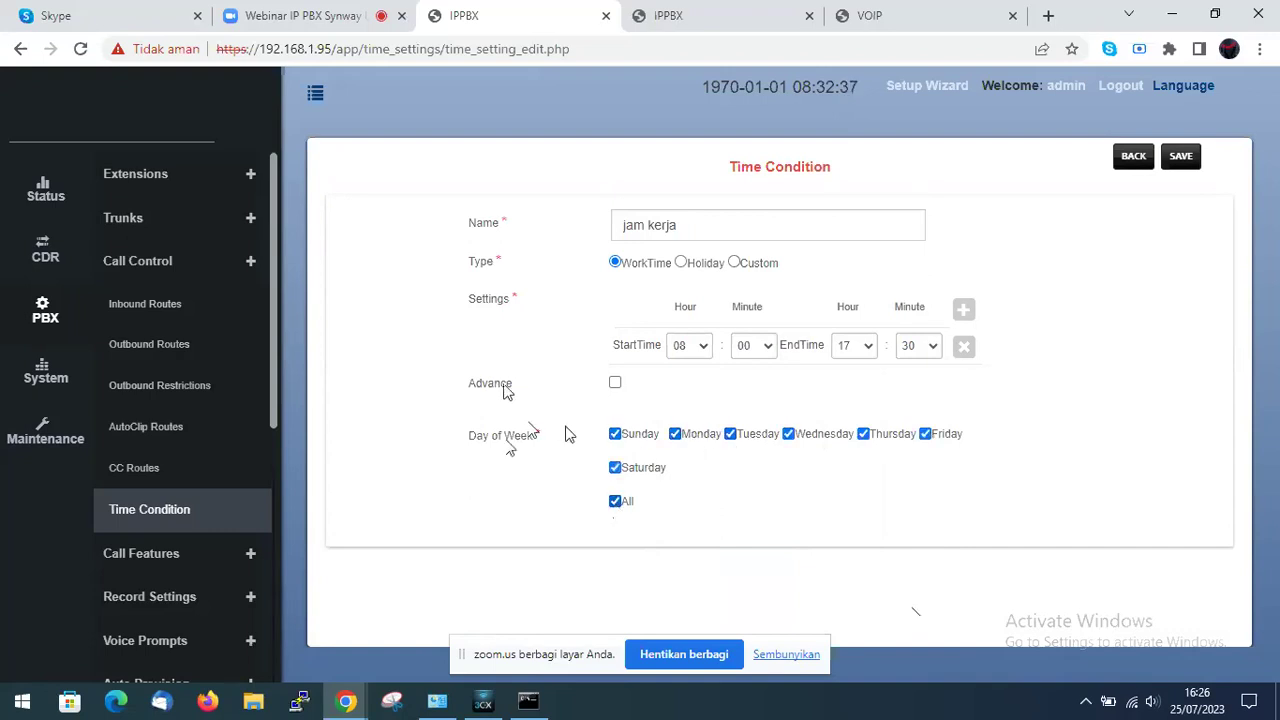
left_click(615, 435)
left_click(615, 468)
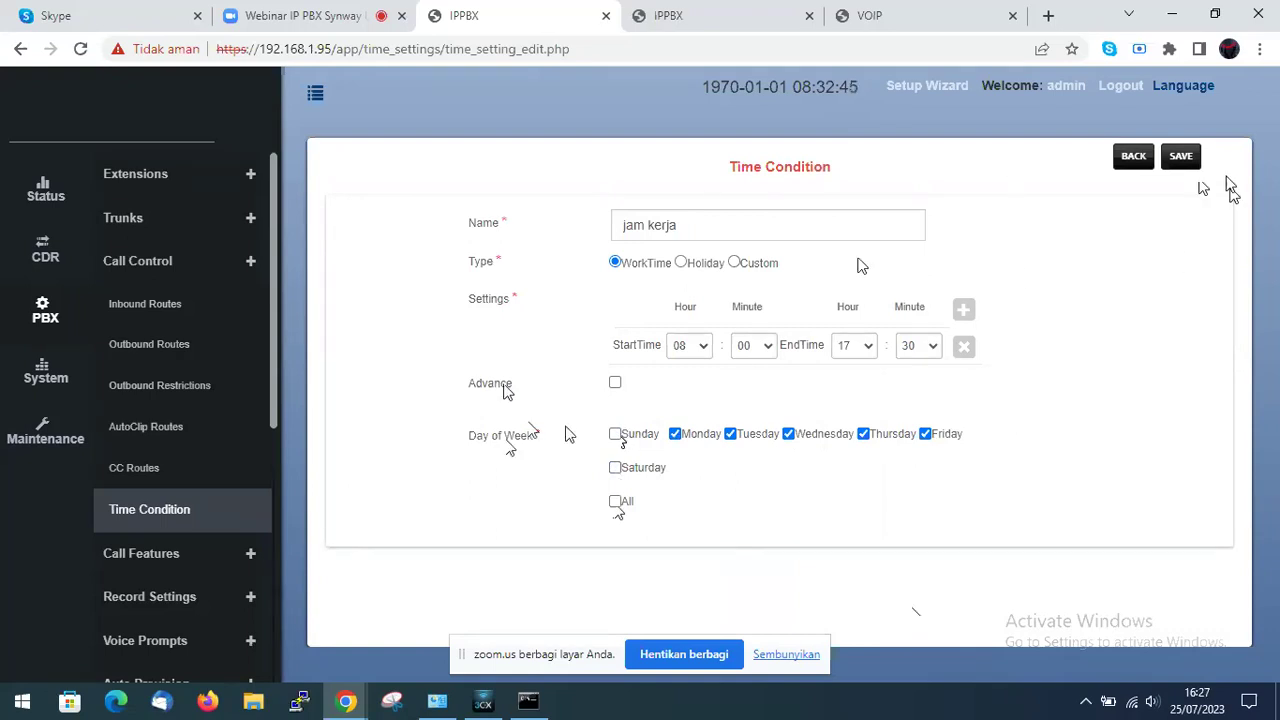
left_click(1185, 160)
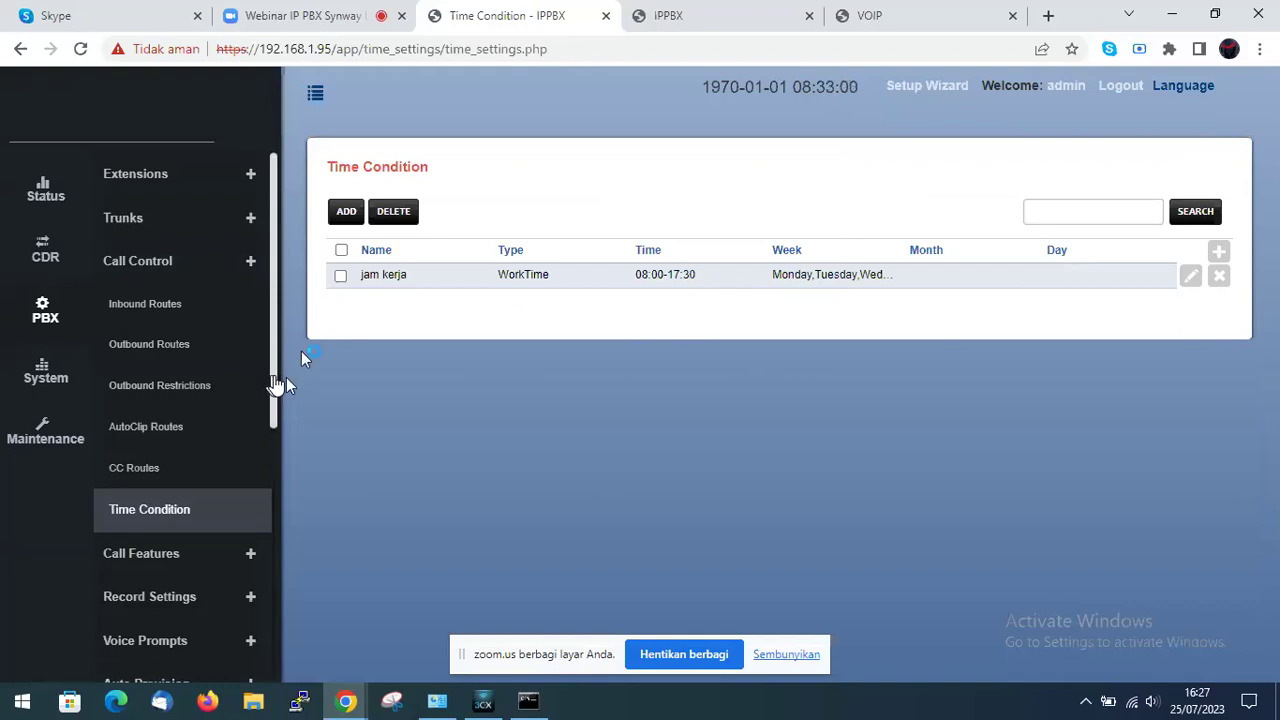
left_click(228, 310)
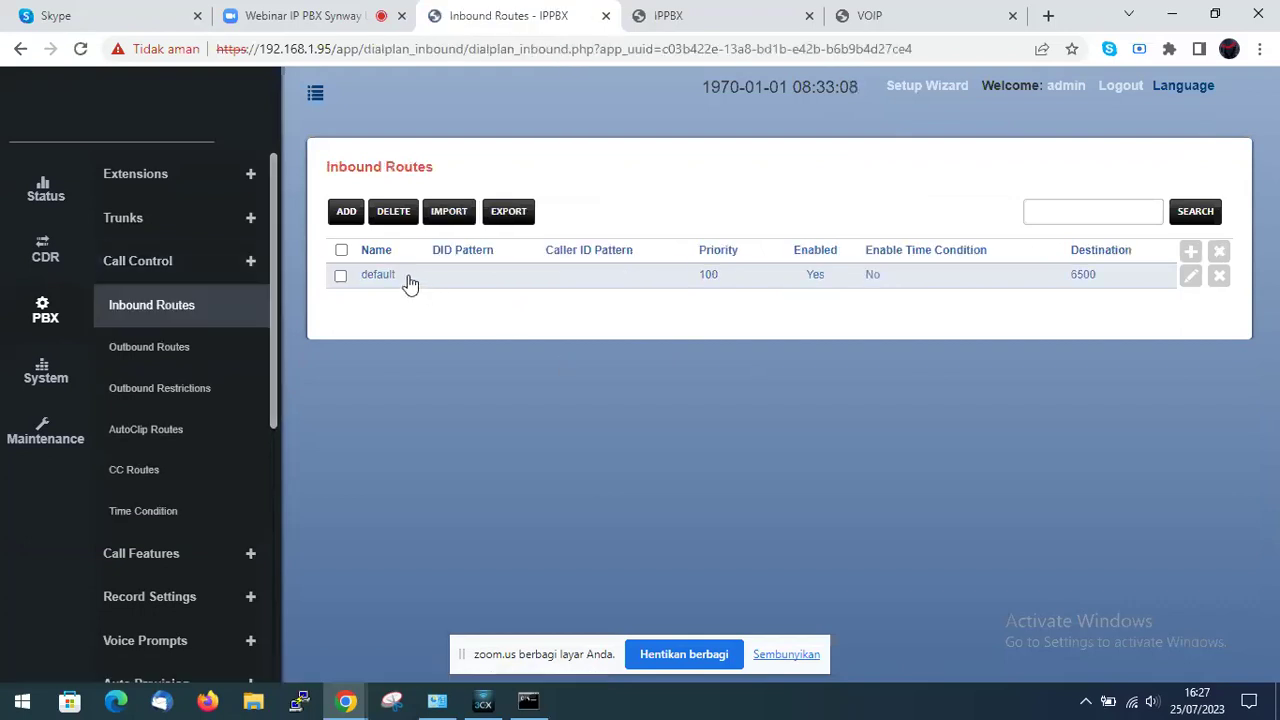
Step: Open the default inbound route, rename it dari-analog, and review its trunks and destination
left_click(407, 280)
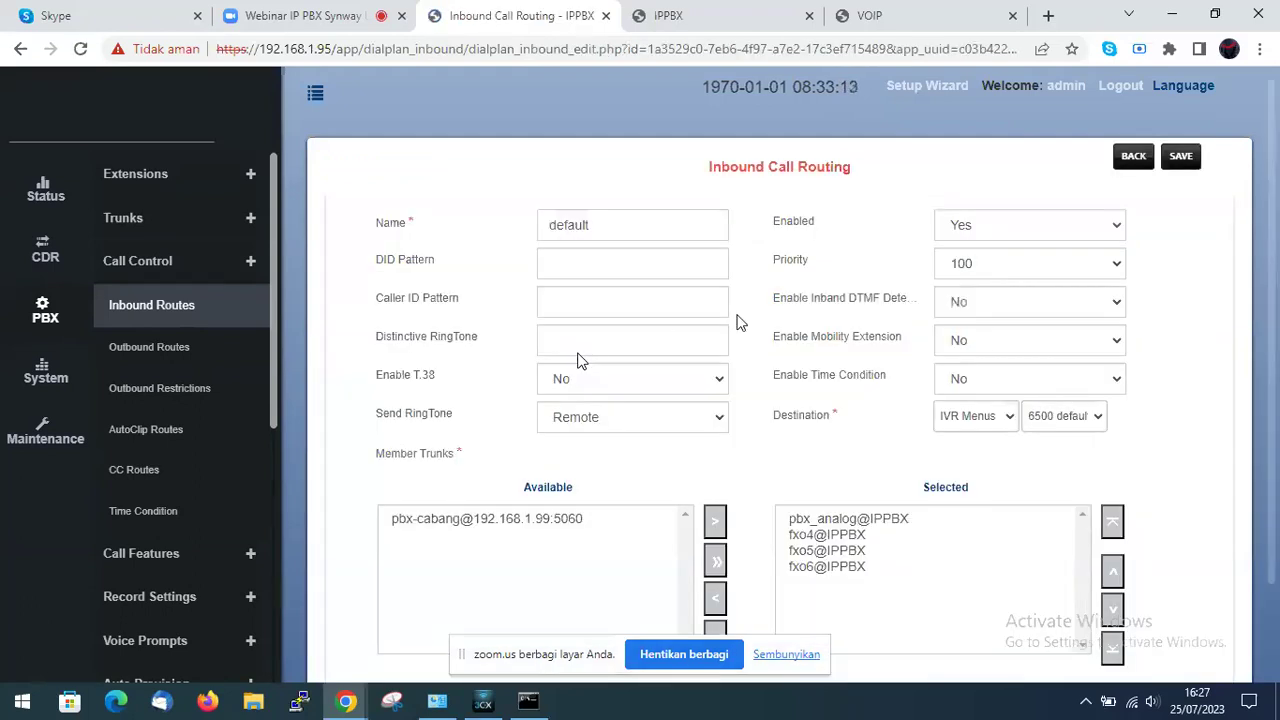
double_click(607, 222)
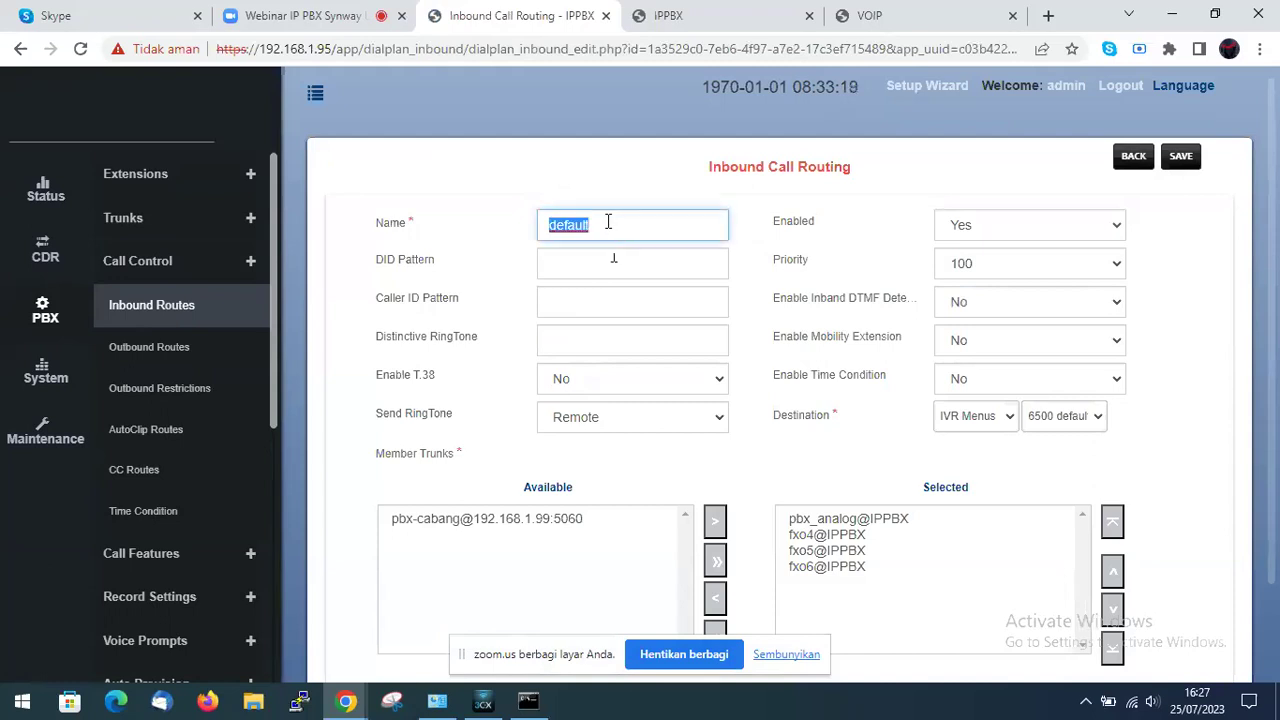
type("dari-")
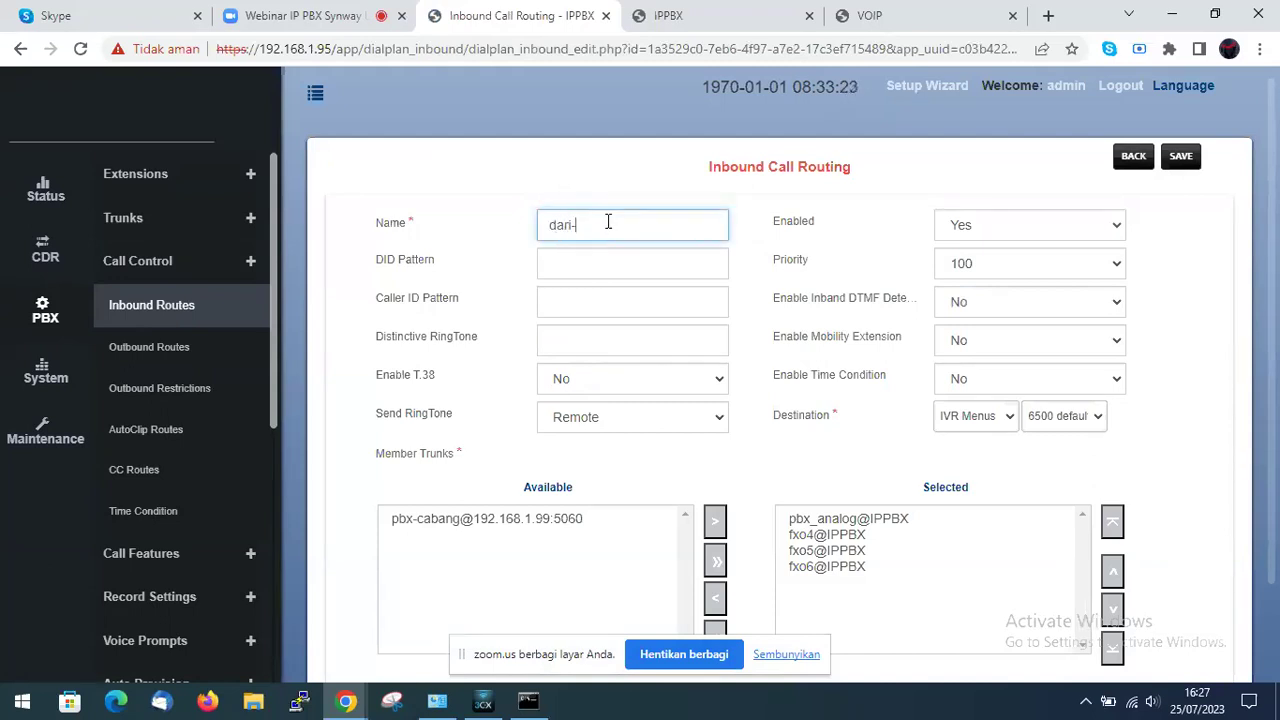
type("analog")
left_click(815, 265)
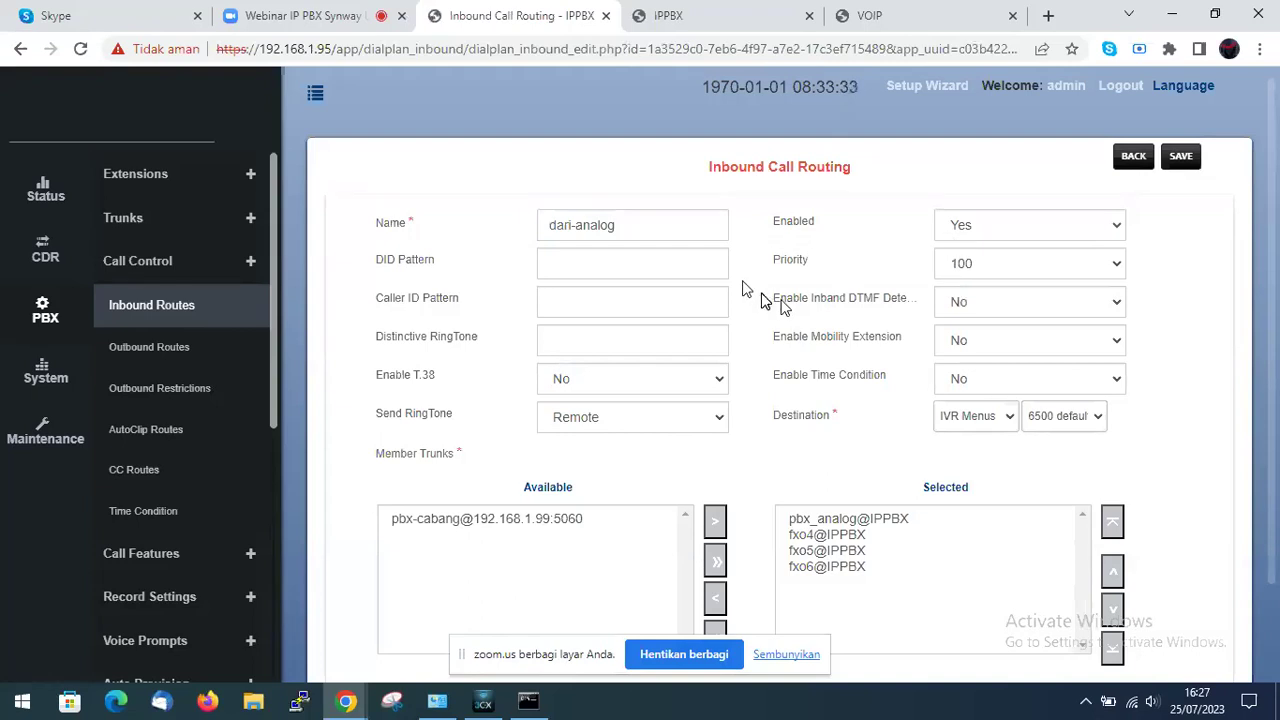
mouse_move(792, 295)
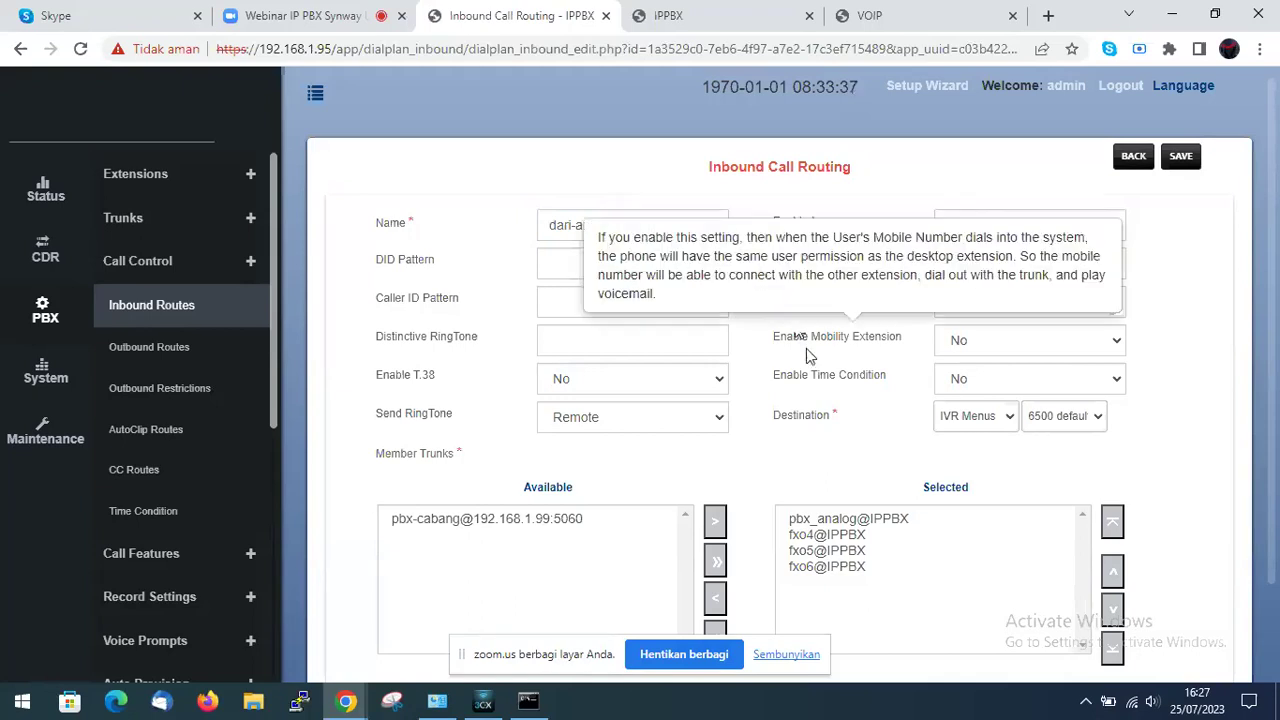
scroll(1275, 285, "down", 1)
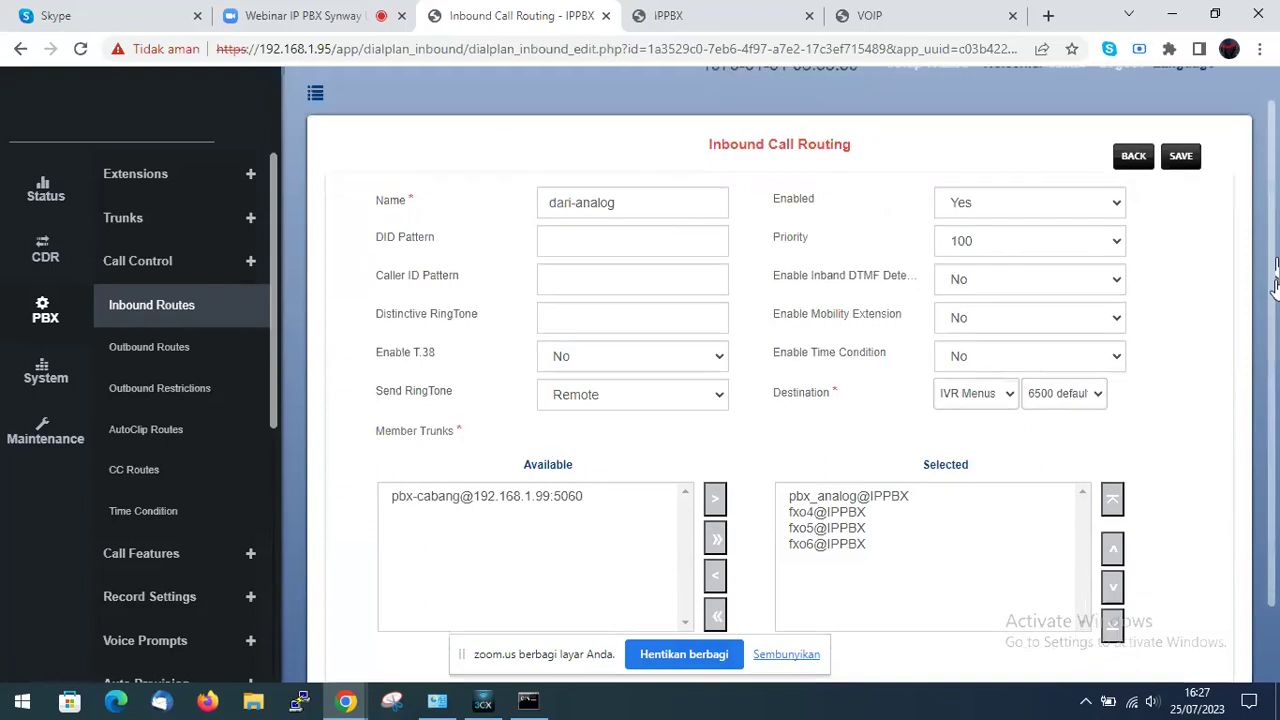
mouse_move(838, 313)
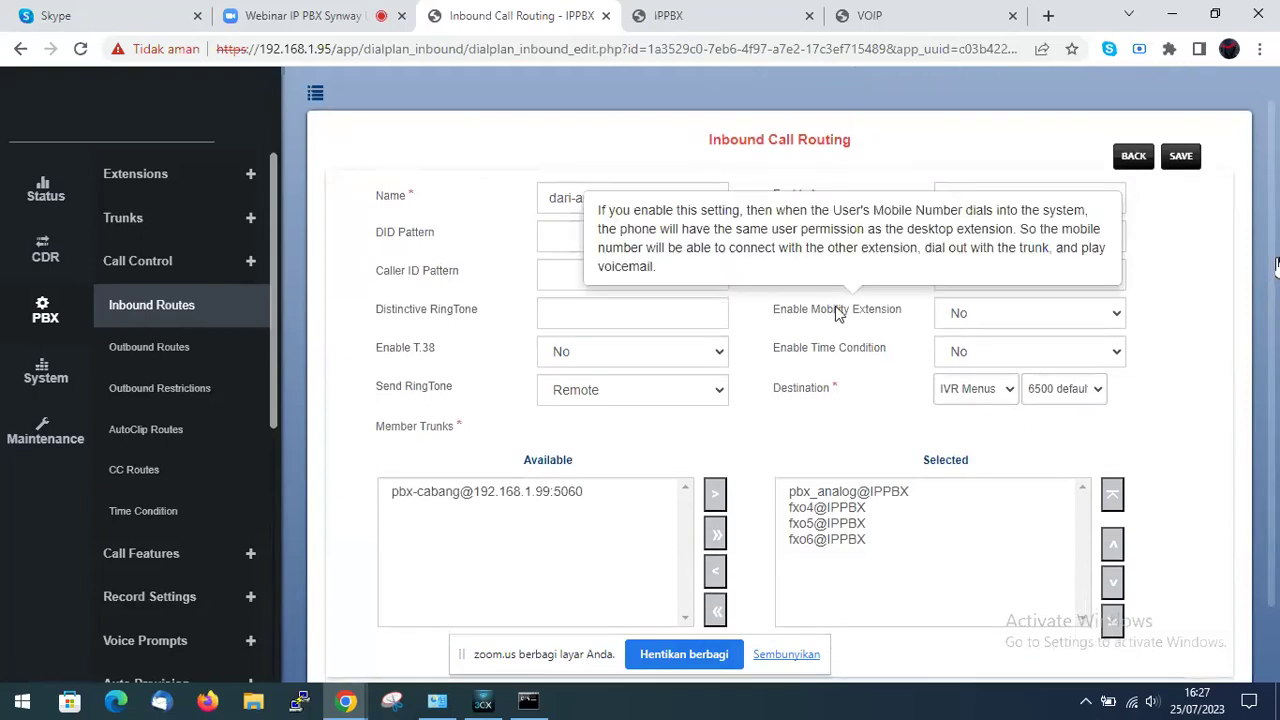
Step: Enable the time condition and send calls outside working time to Hangup
left_click(998, 356)
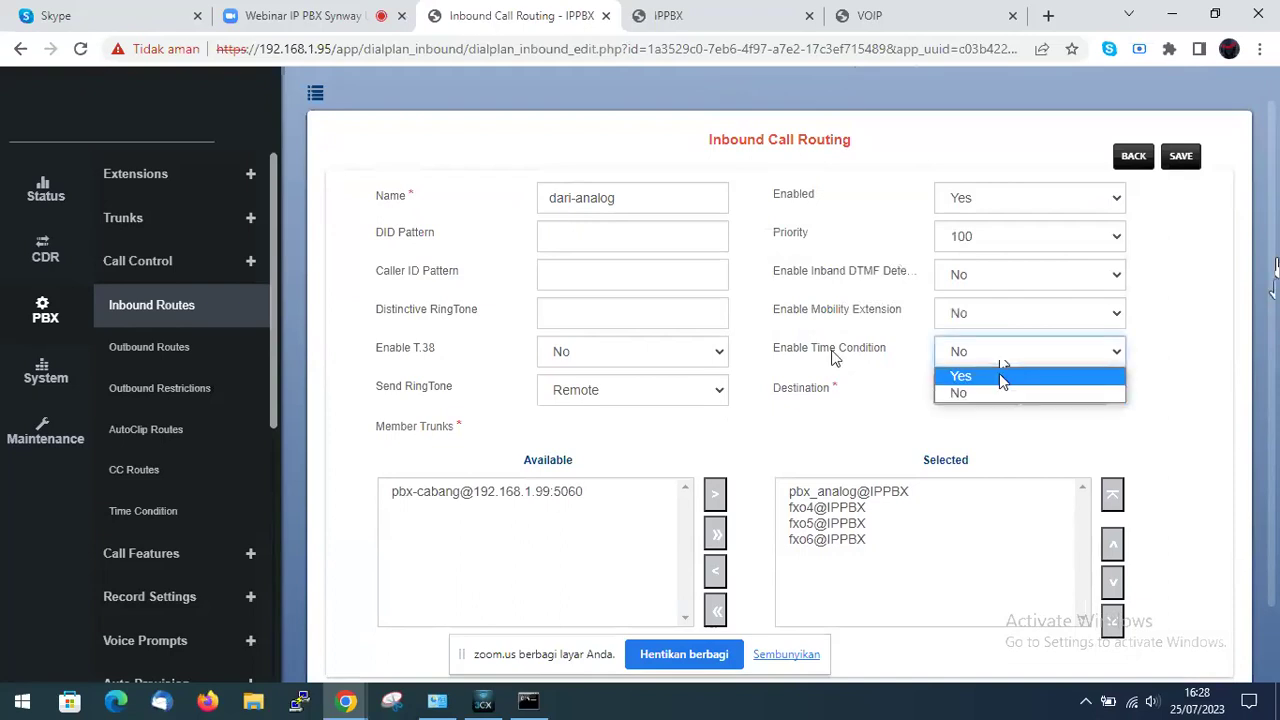
left_click(999, 375)
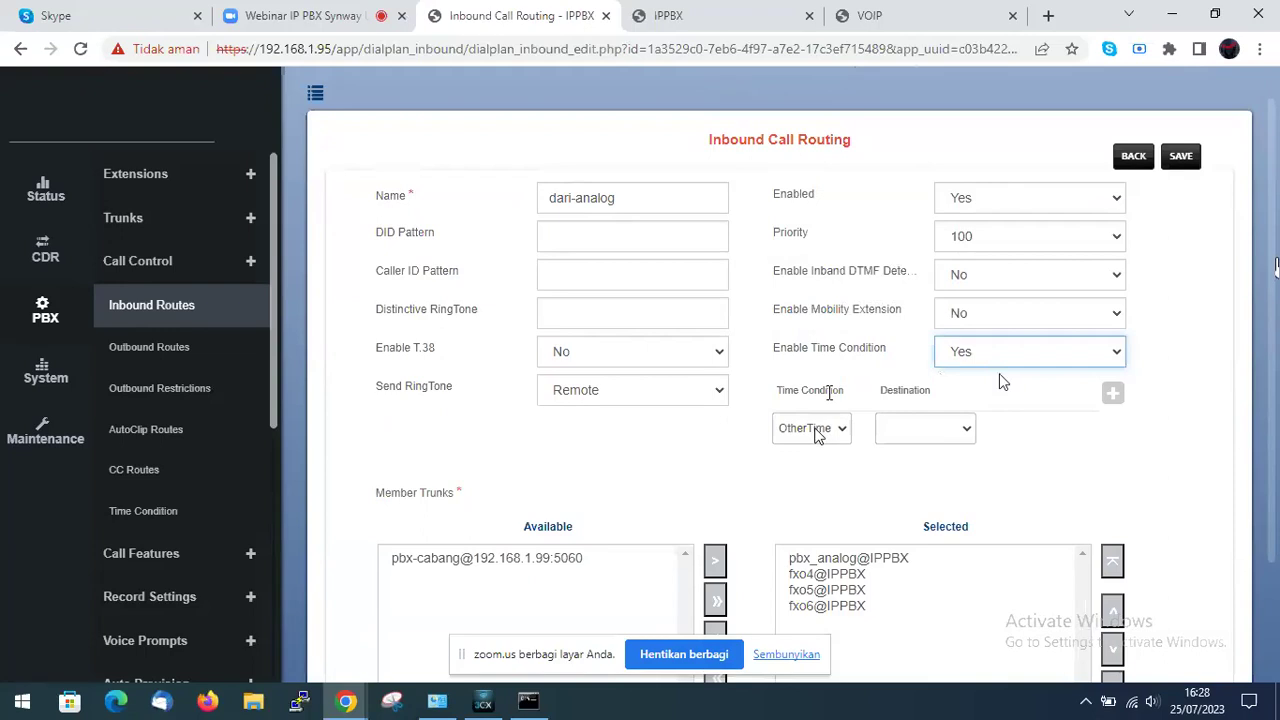
left_click(897, 433)
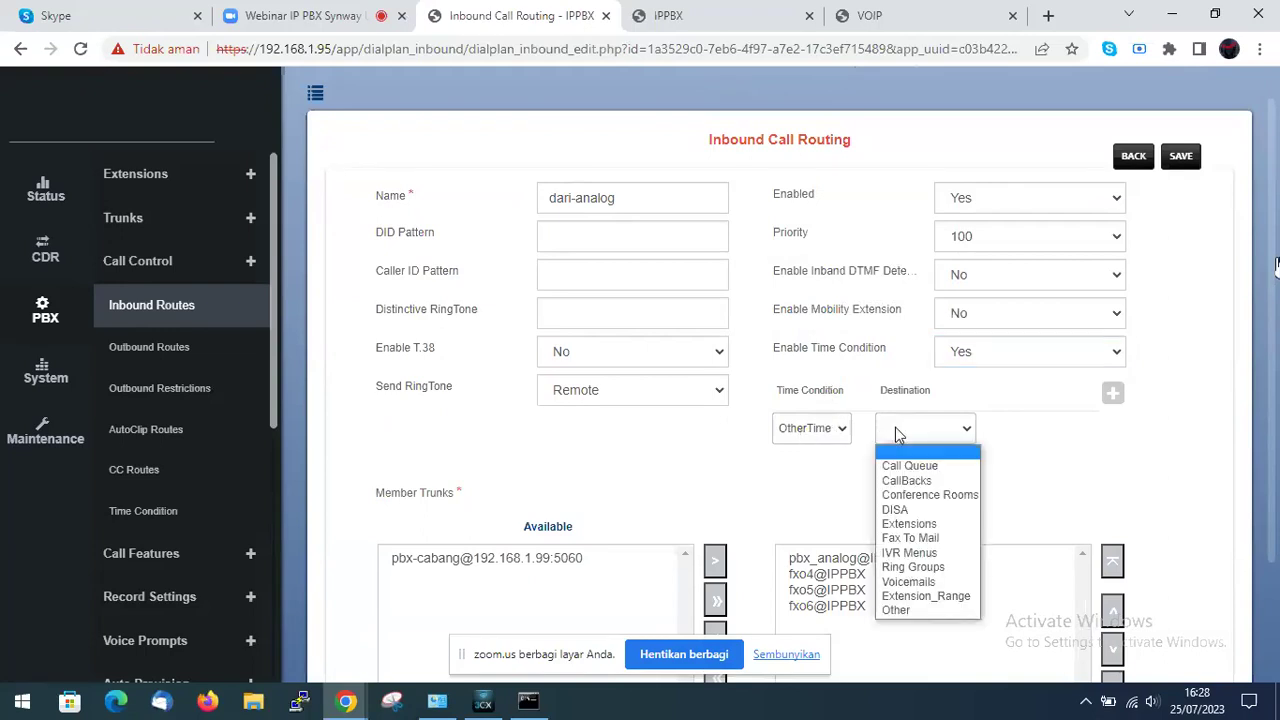
left_click(910, 612)
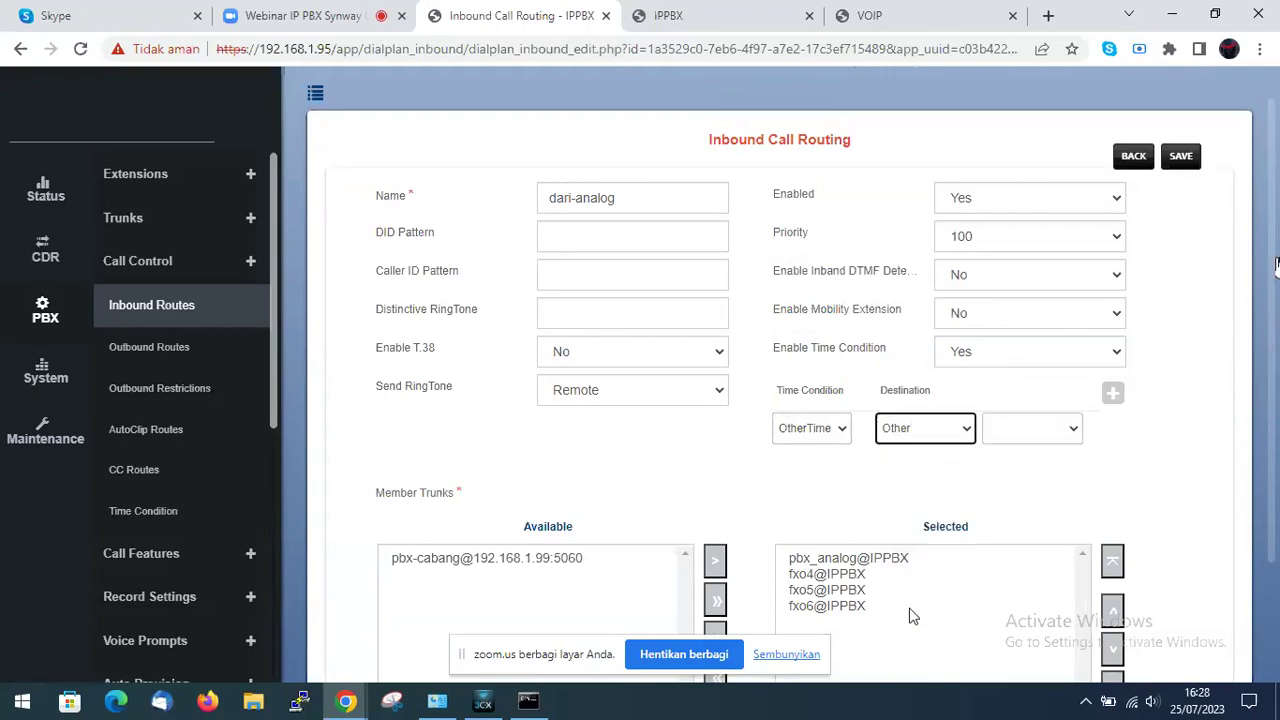
left_click(1011, 430)
left_click(1020, 466)
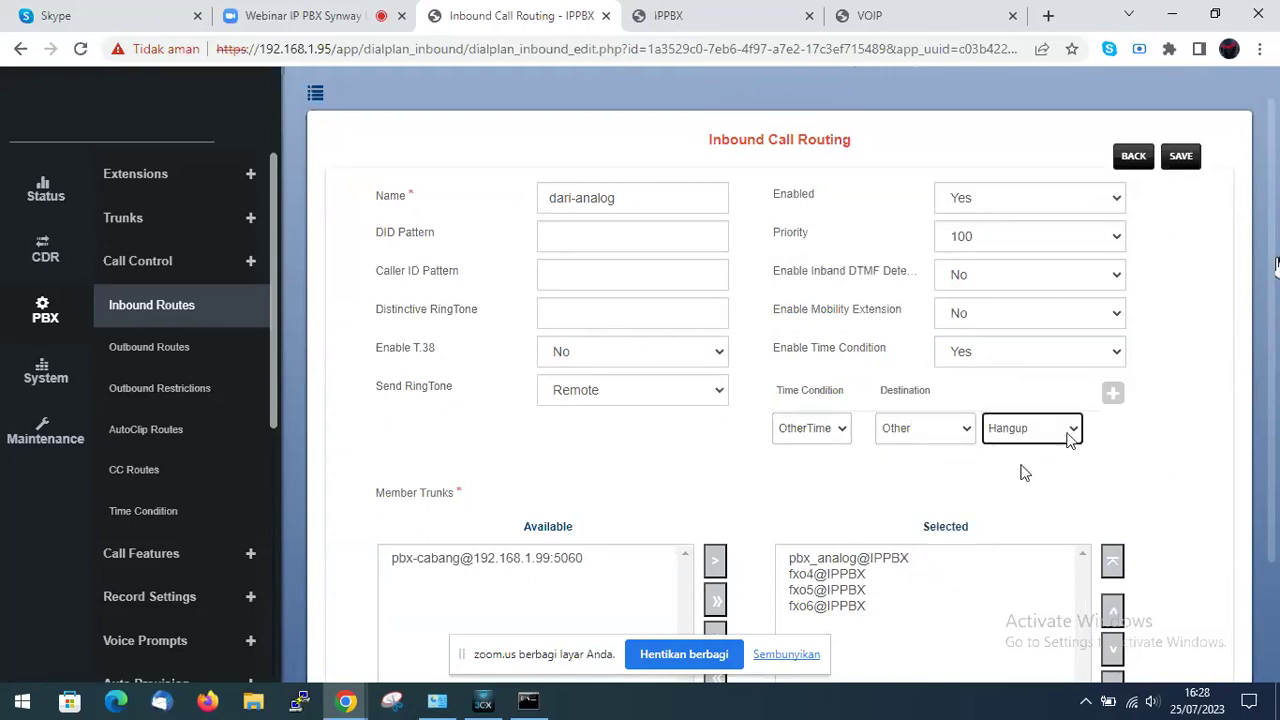
Step: Add a WorkTime row whose destination is the 6500 default IVR menu
left_click(1111, 396)
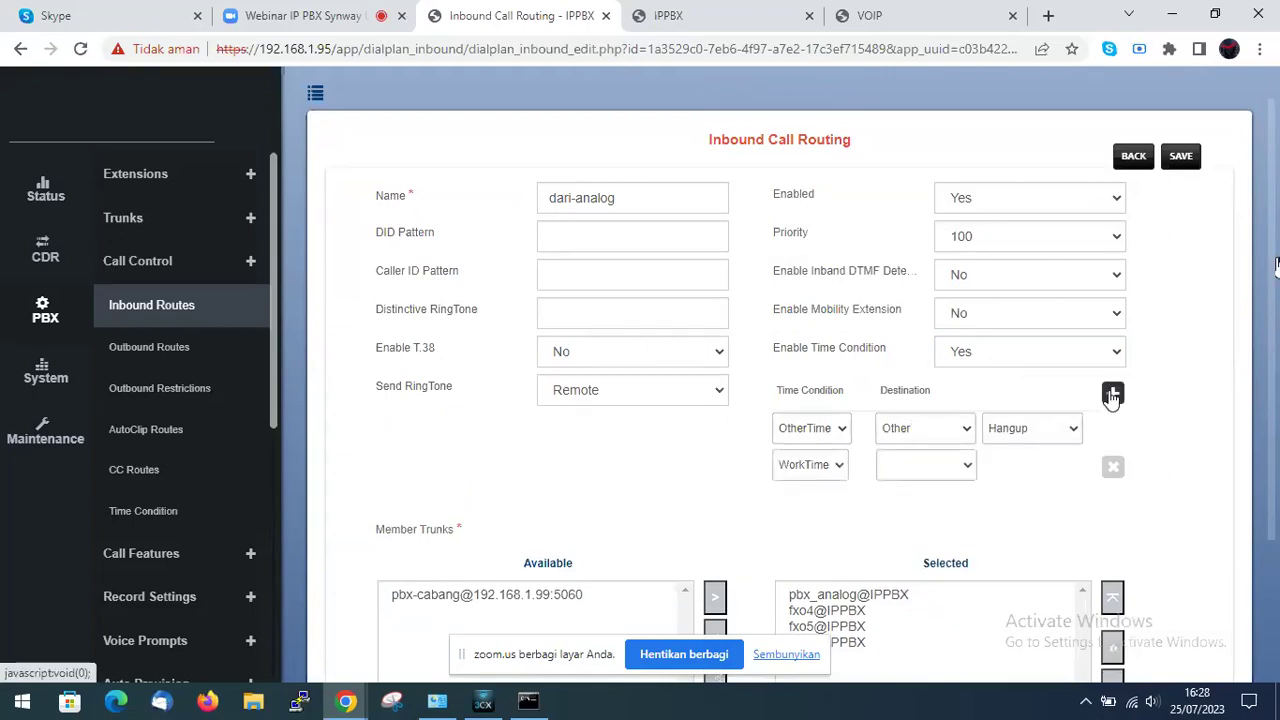
left_click(885, 468)
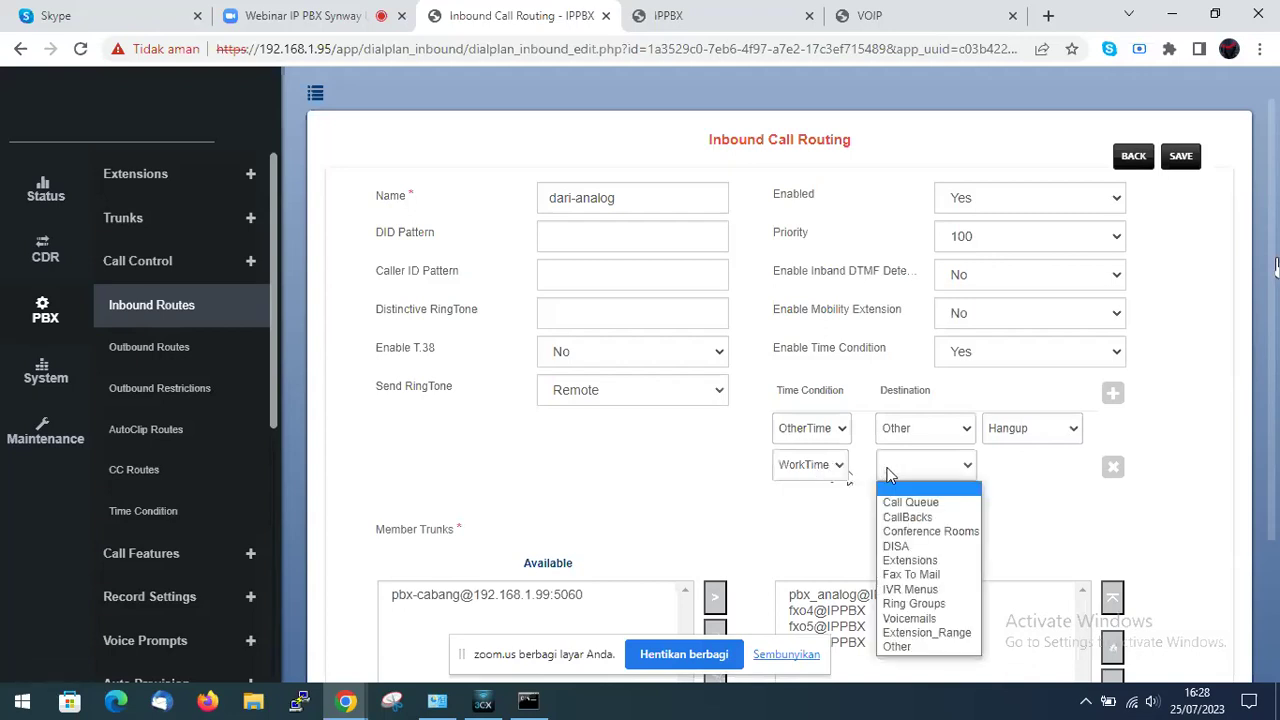
left_click(905, 590)
left_click(1028, 470)
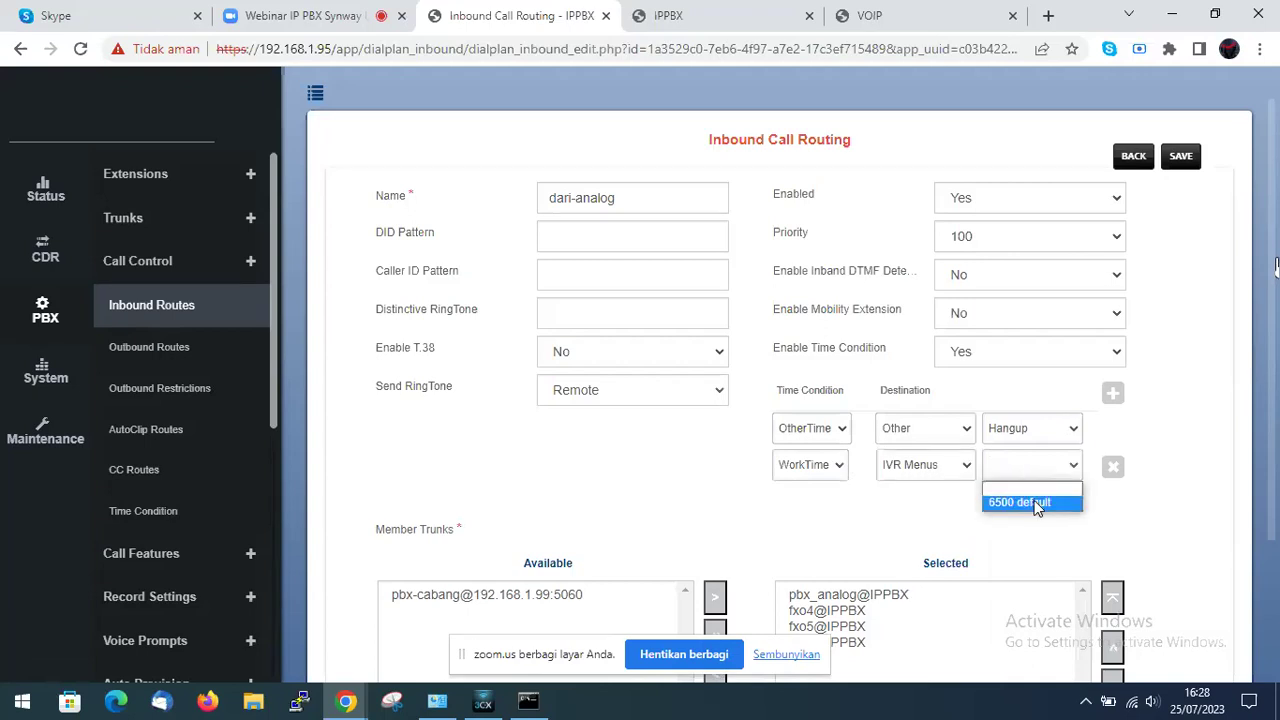
left_click(1020, 502)
Step: Save the dari-analog inbound route
left_click_drag(1275, 375, 1273, 462)
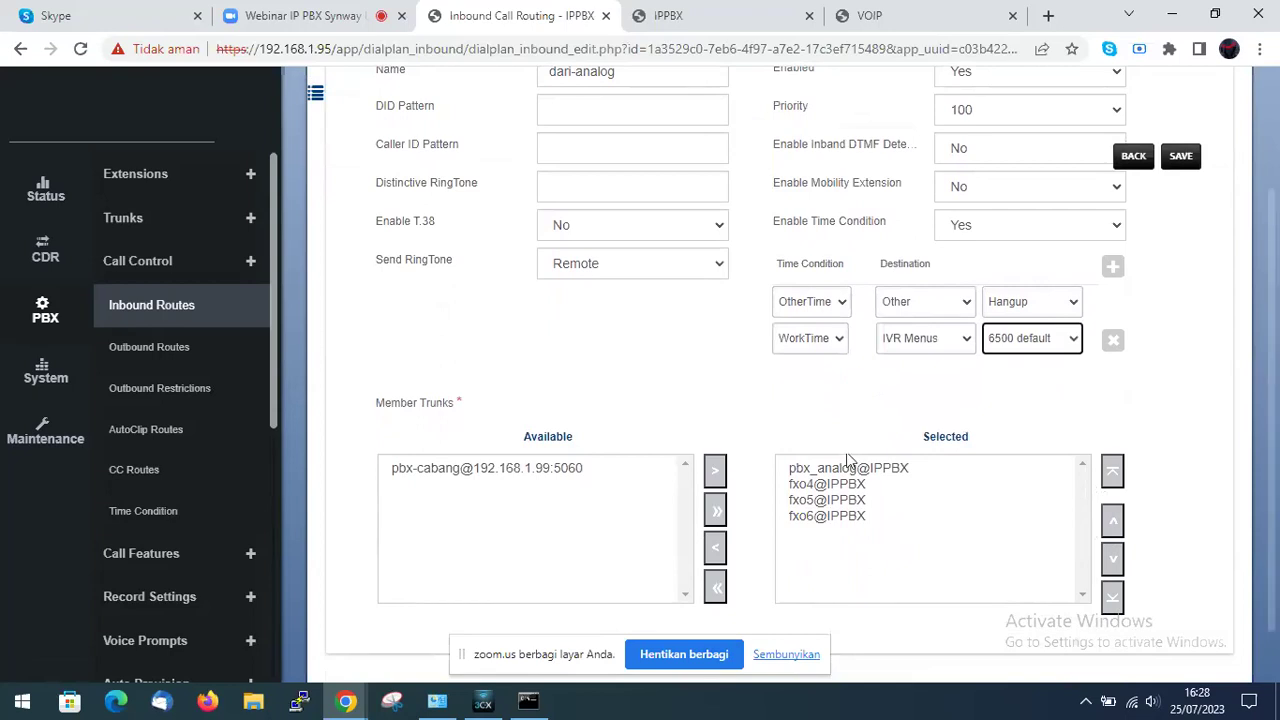
scroll(1273, 360, "up", 1)
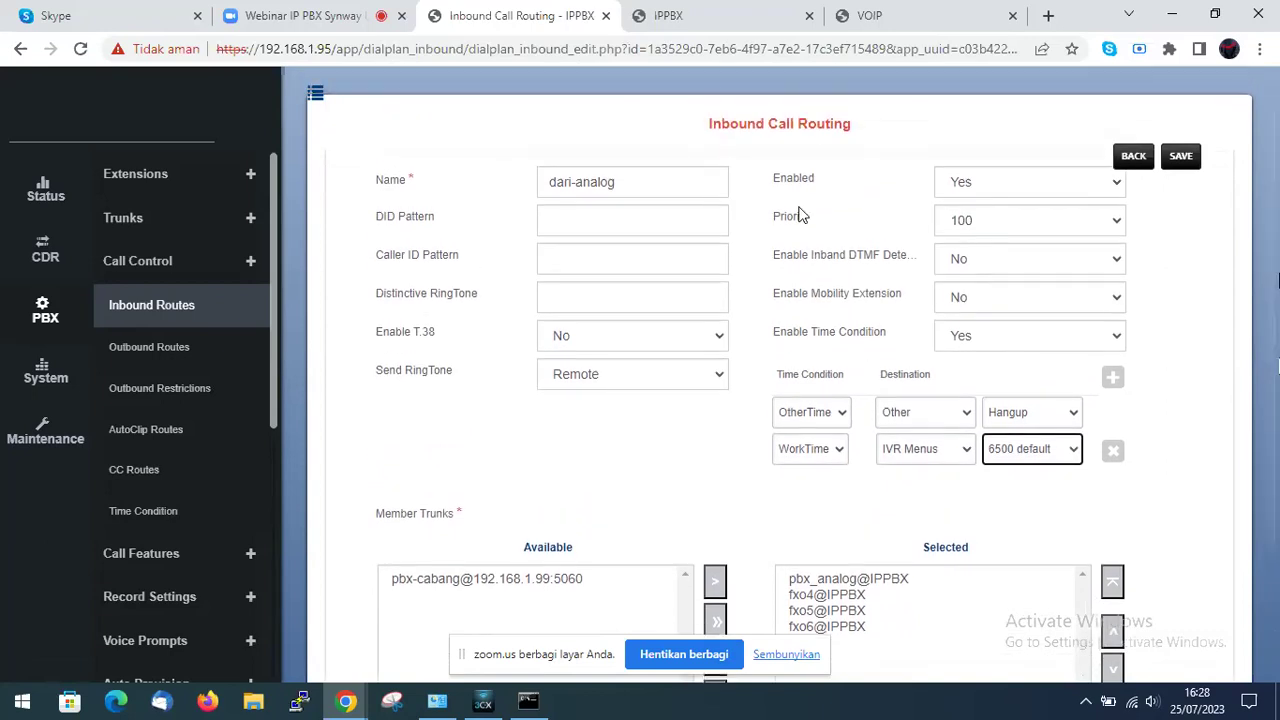
scroll(1273, 360, "down", 1)
scroll(1270, 368, "down", 1)
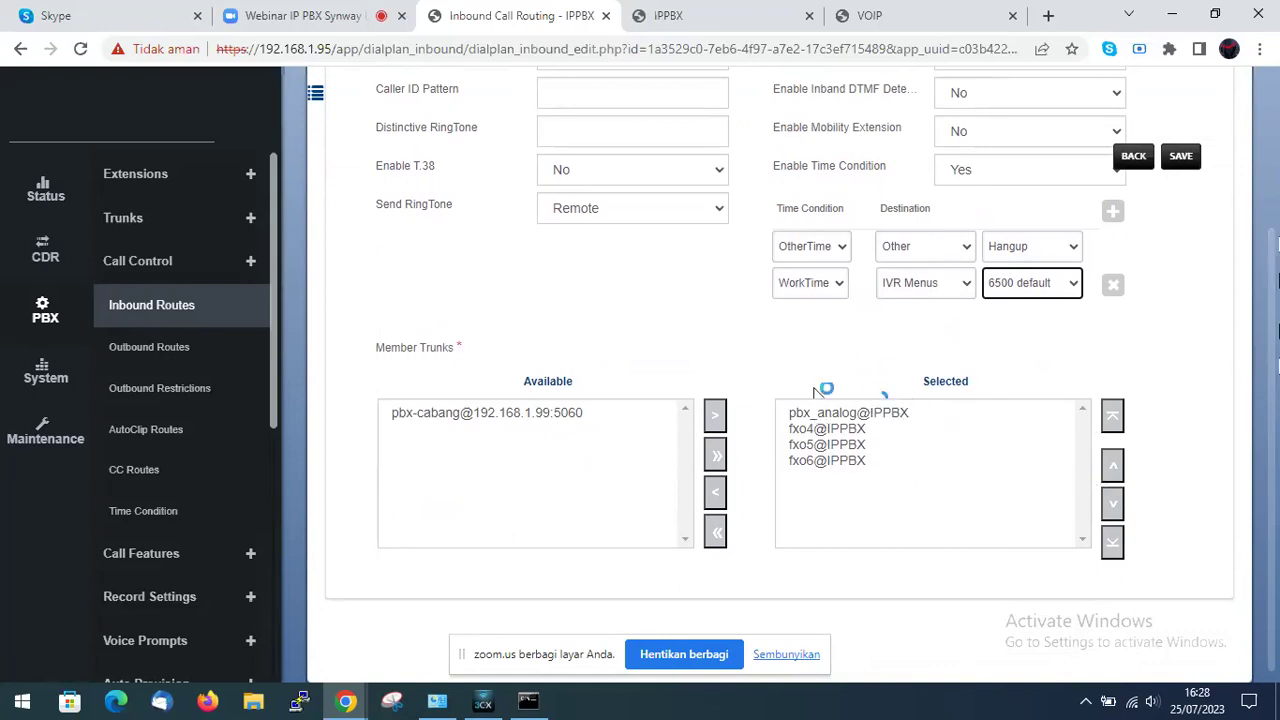
left_click_drag(1274, 343, 1274, 232)
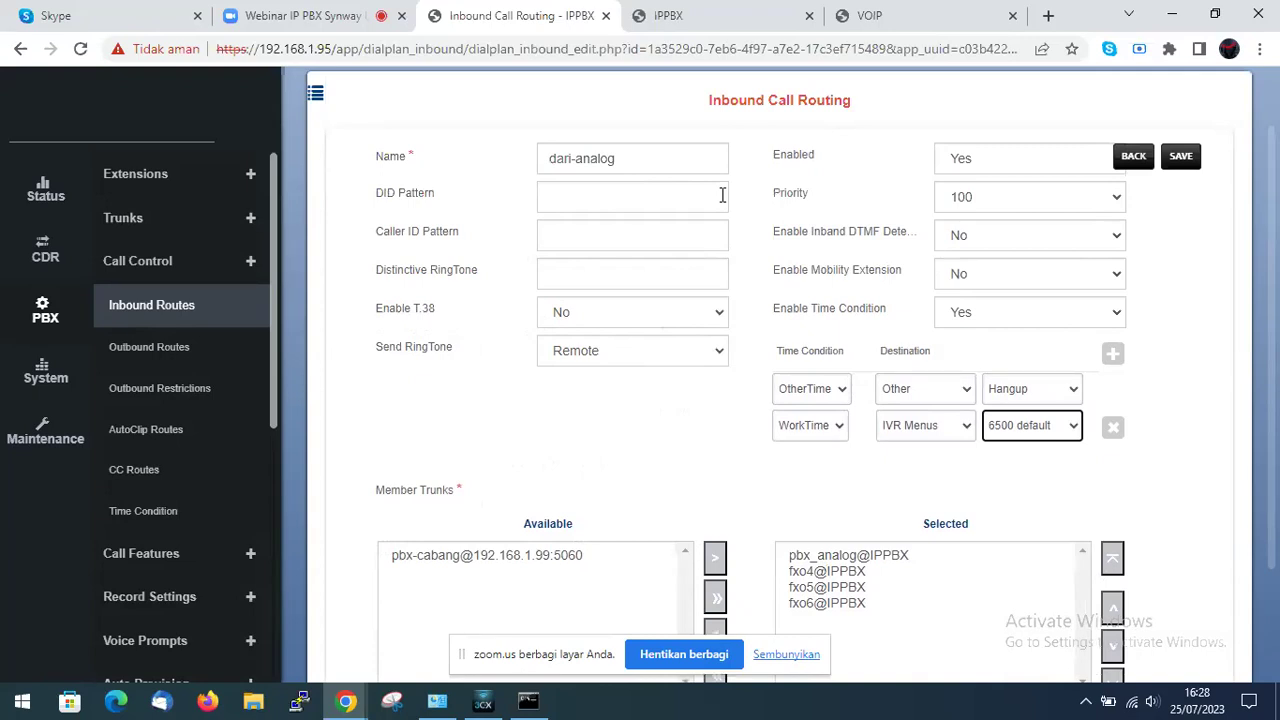
mouse_move(824, 168)
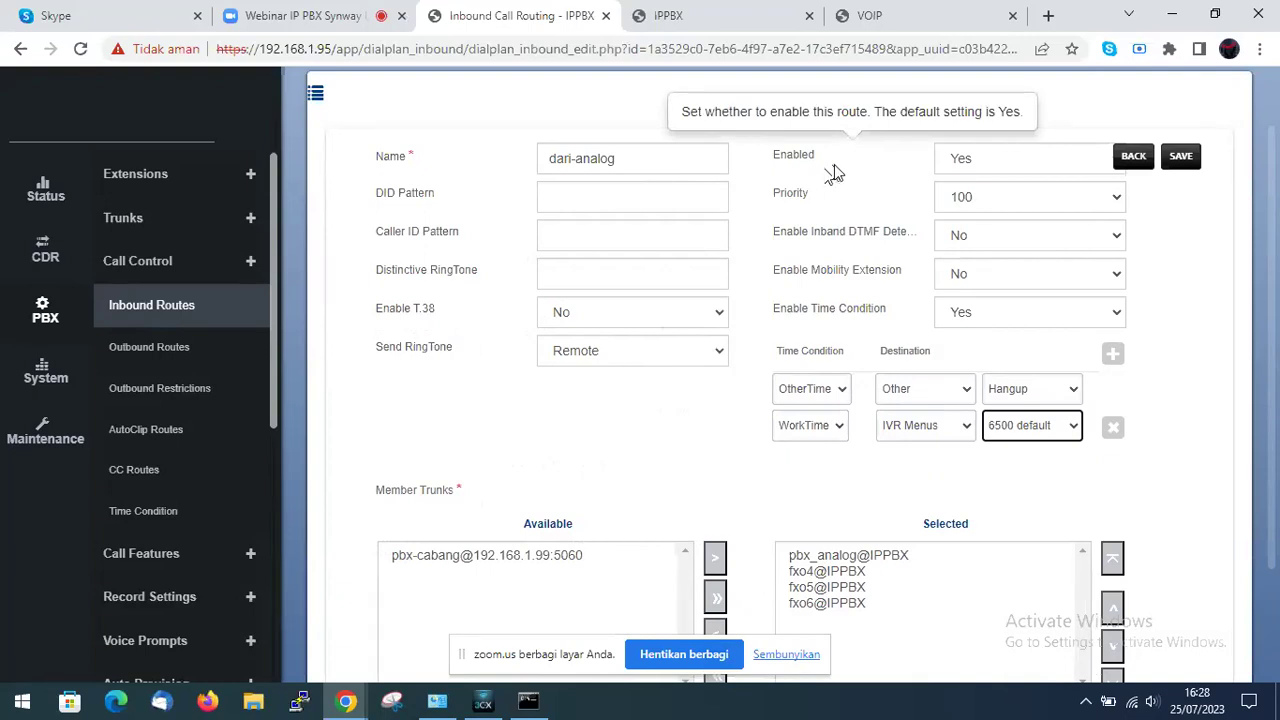
scroll(835, 173, "up", 1)
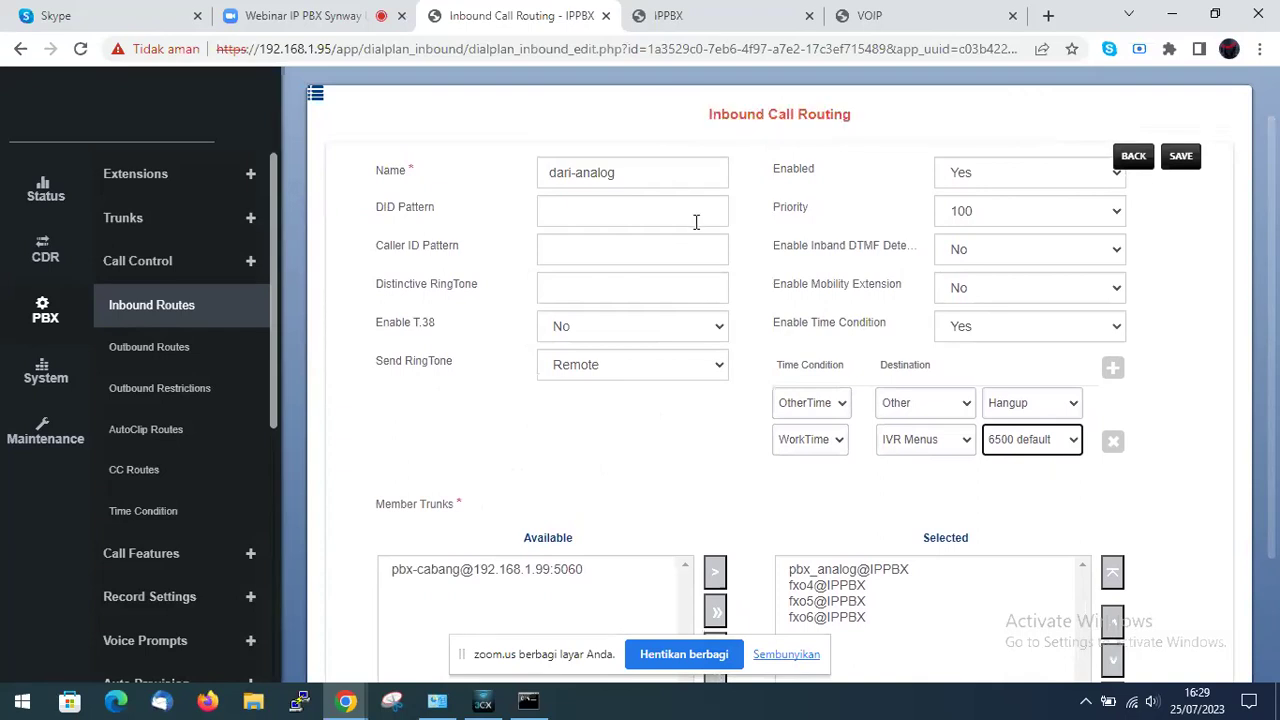
left_click(1184, 157)
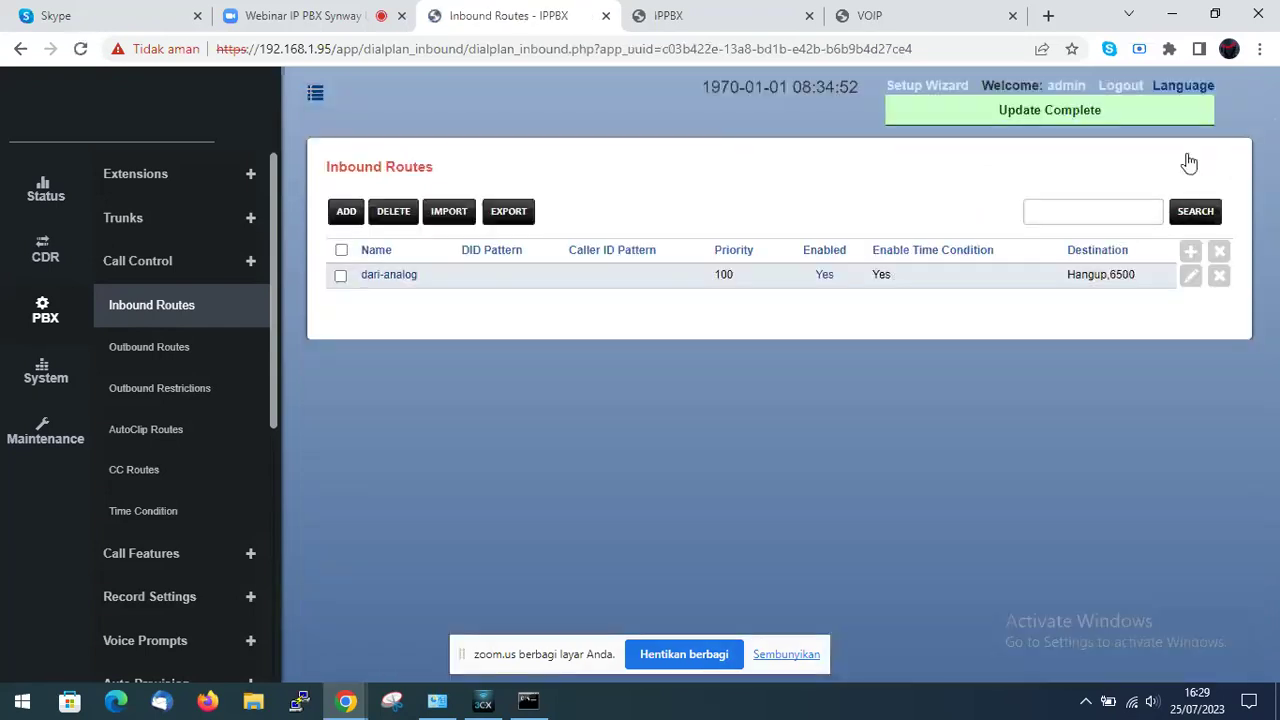
Step: Start a new inbound route from the Inbound Routes list
left_click(340, 215)
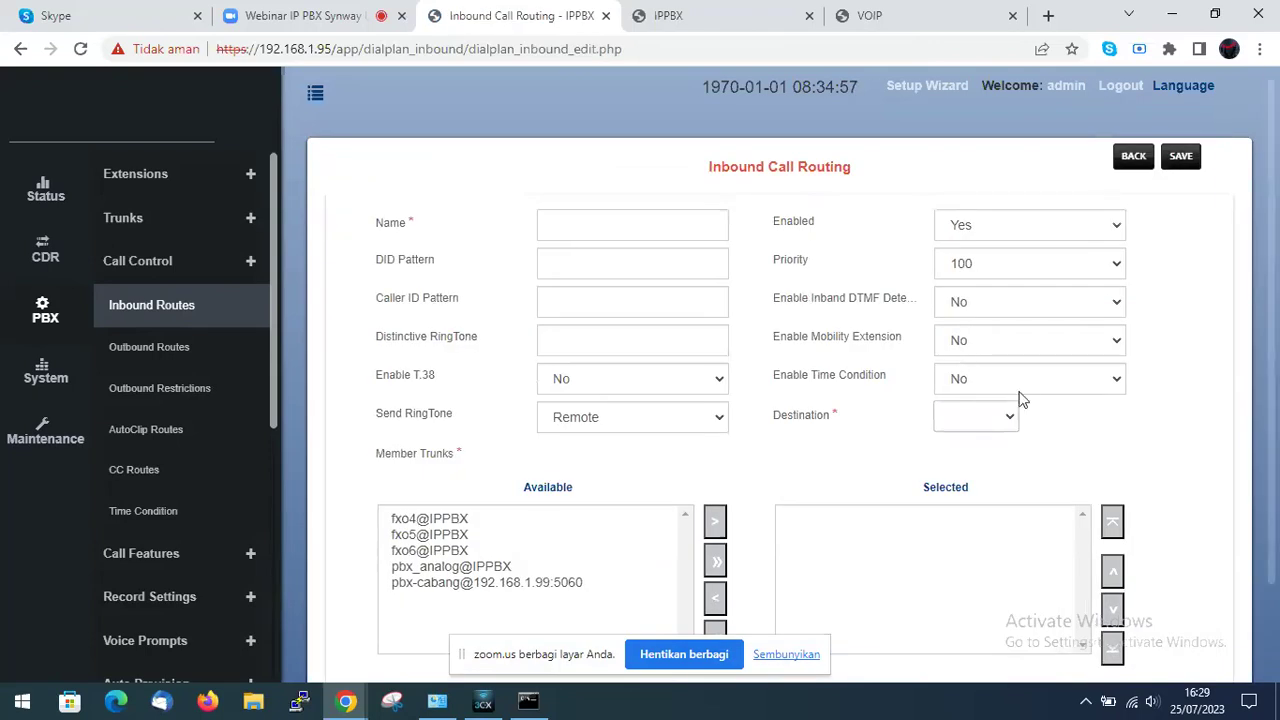
left_click_drag(1270, 340, 1262, 368)
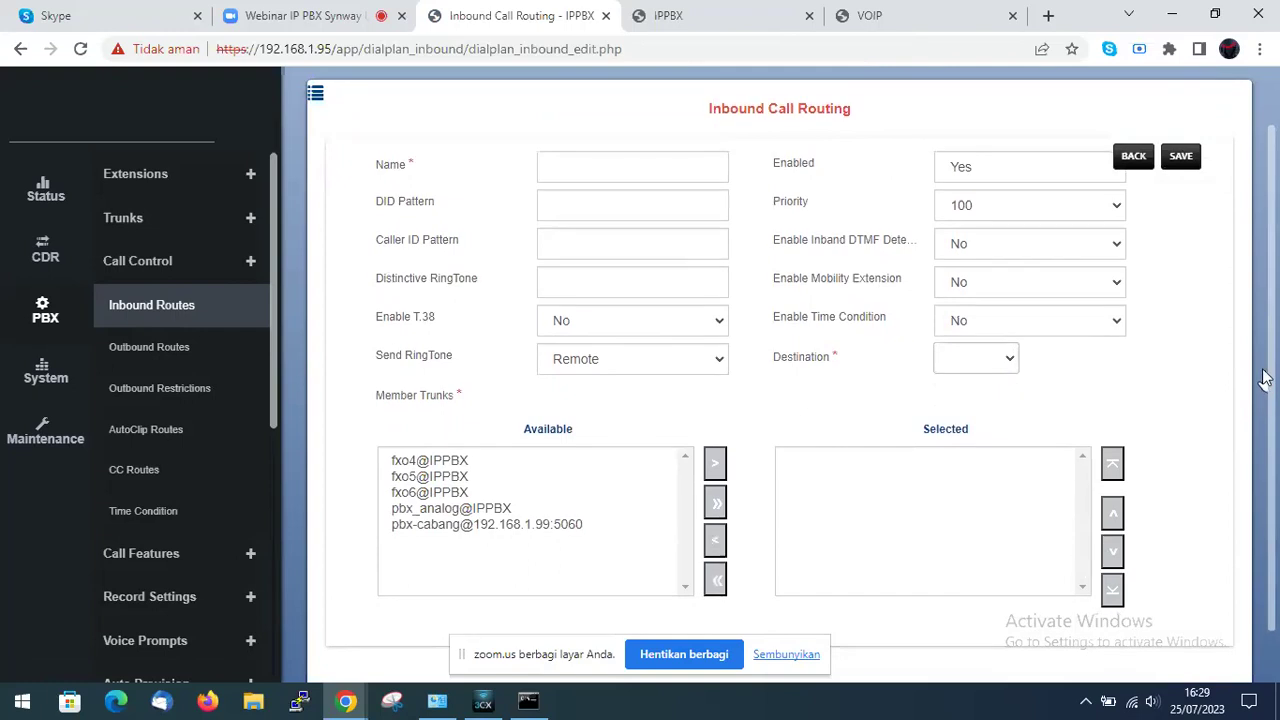
mouse_move(865, 362)
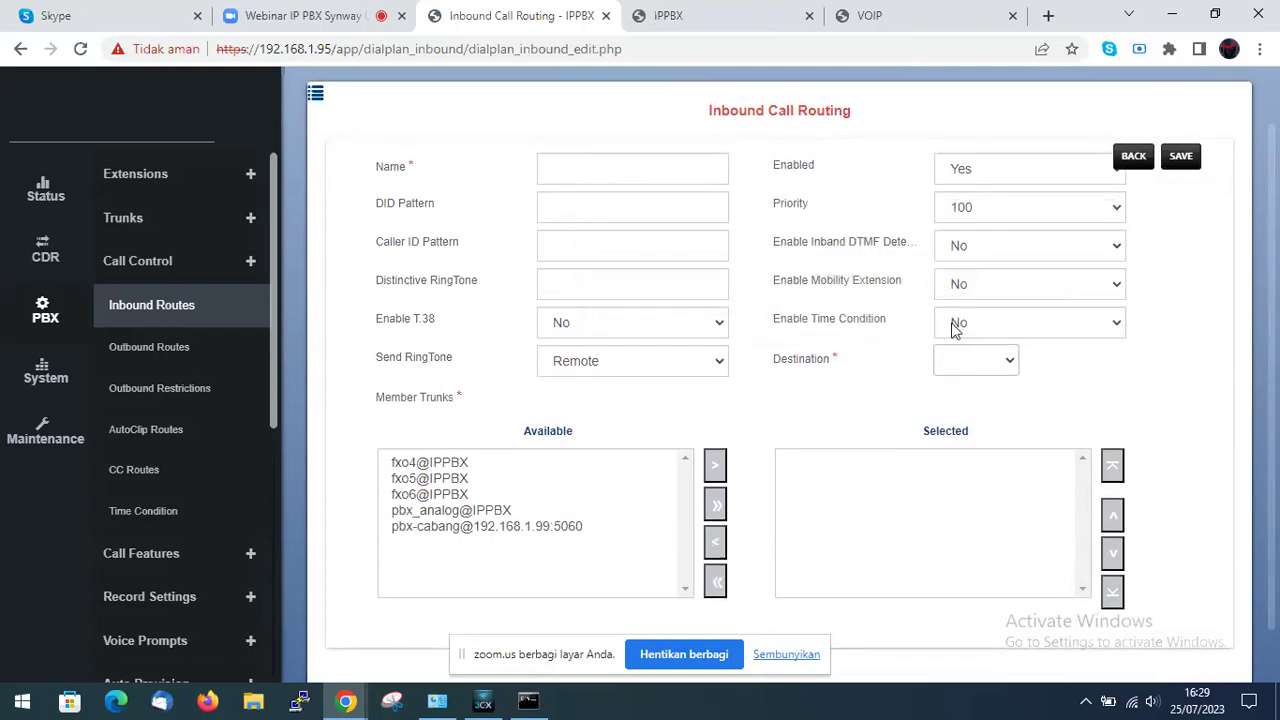
mouse_move(827, 325)
mouse_move(826, 374)
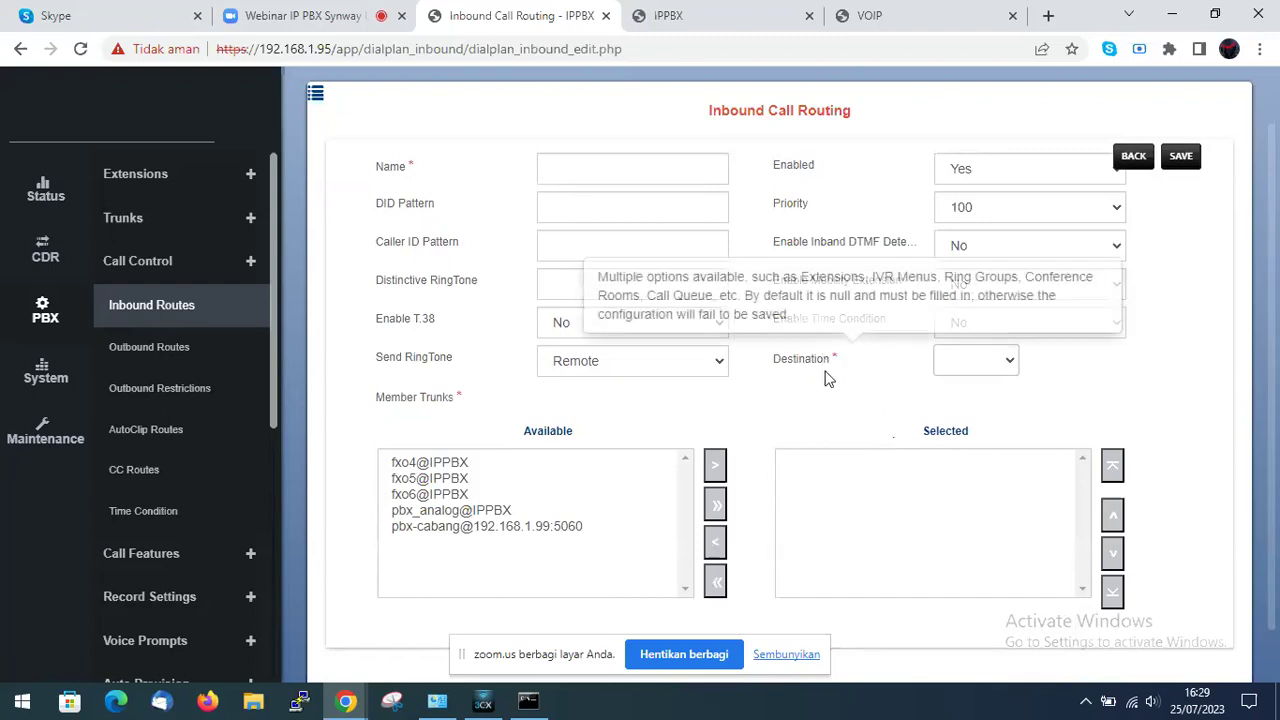
Step: Set the new route's destination to extension 1000
left_click(988, 368)
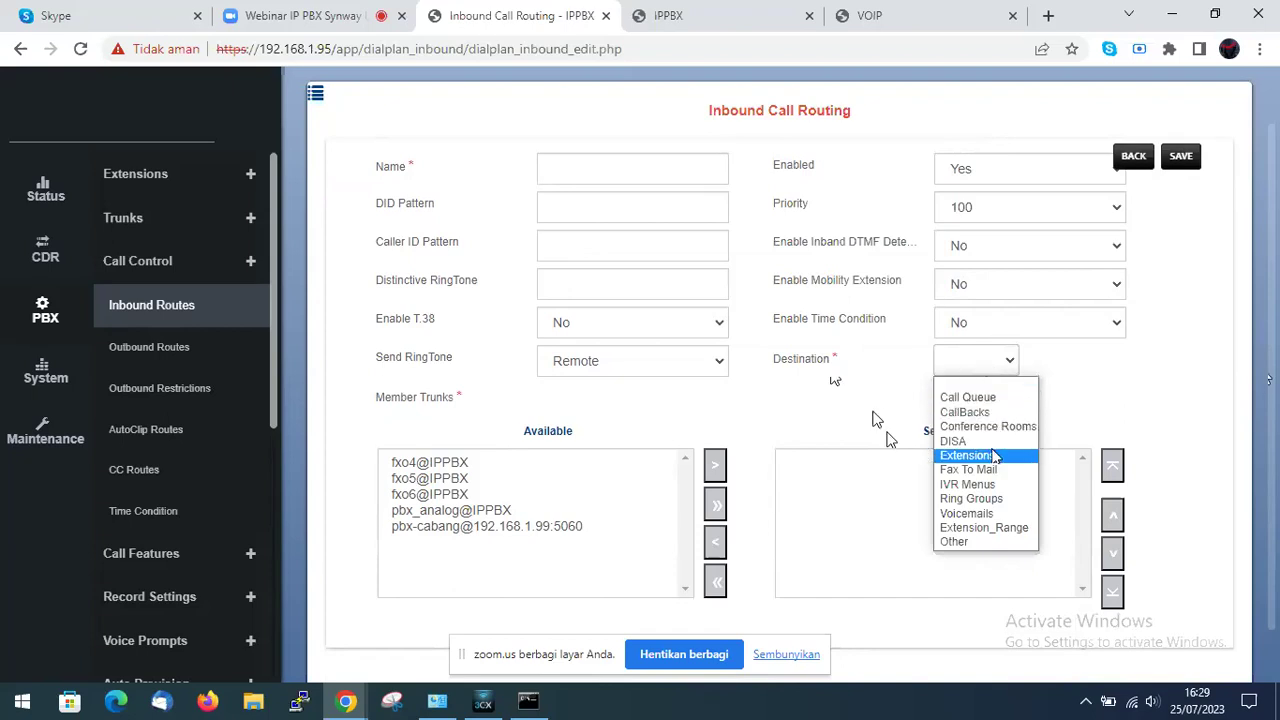
left_click(994, 455)
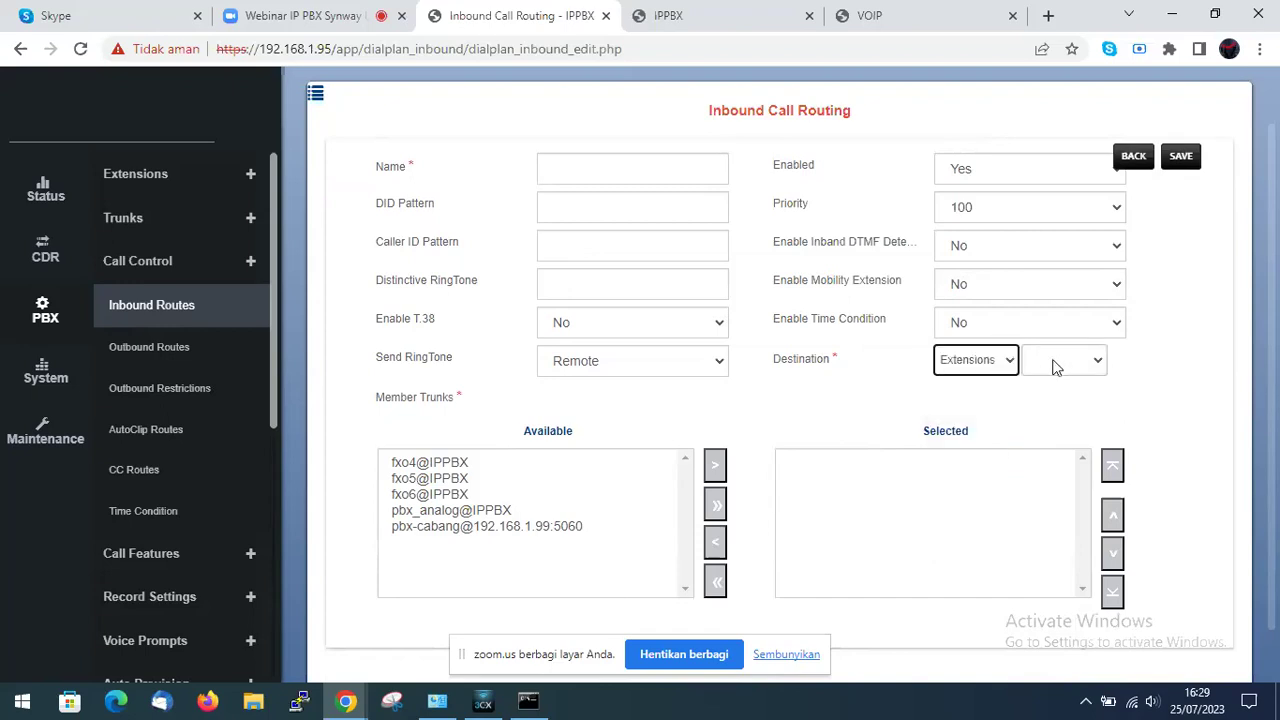
left_click(1062, 366)
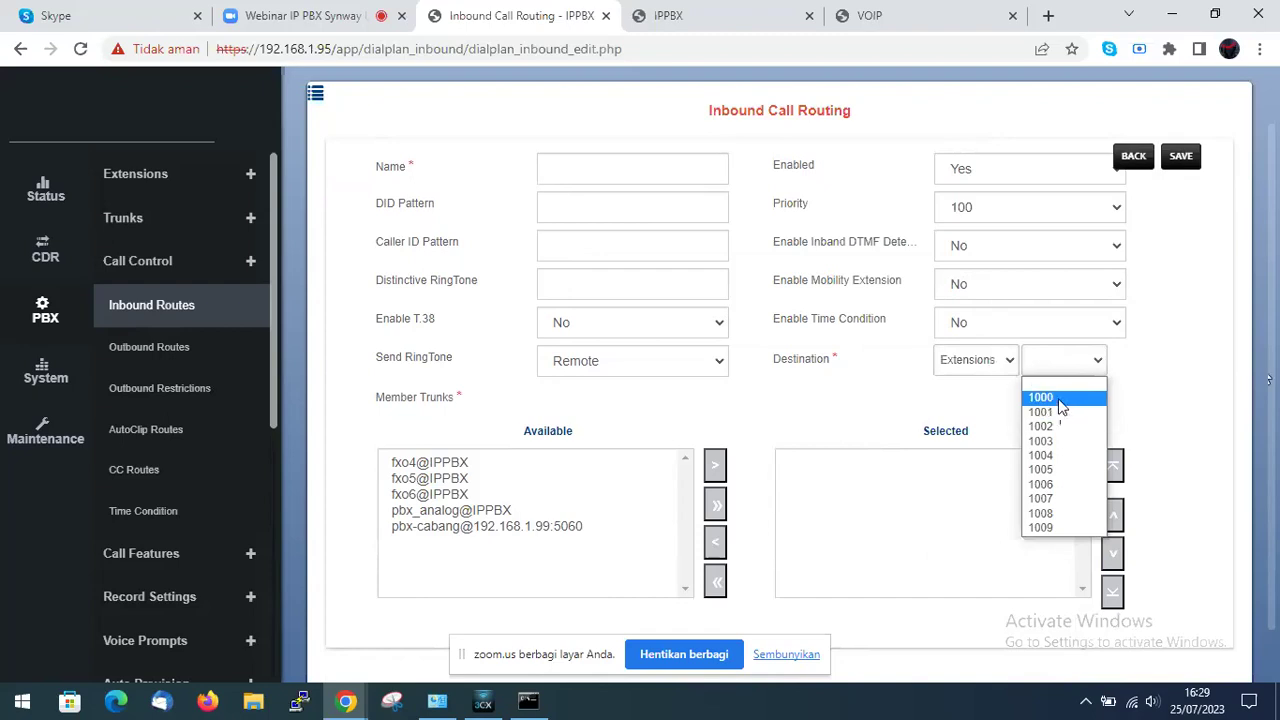
left_click(1060, 398)
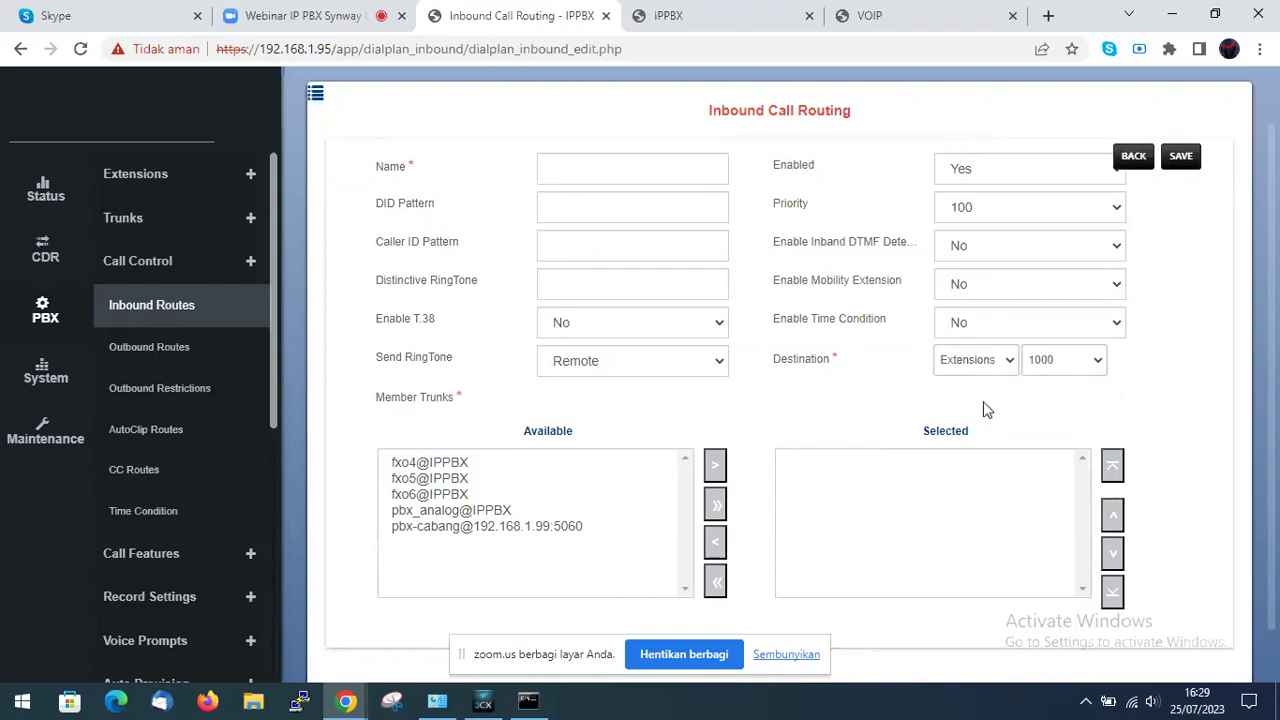
left_click(617, 167)
type("dari-ip")
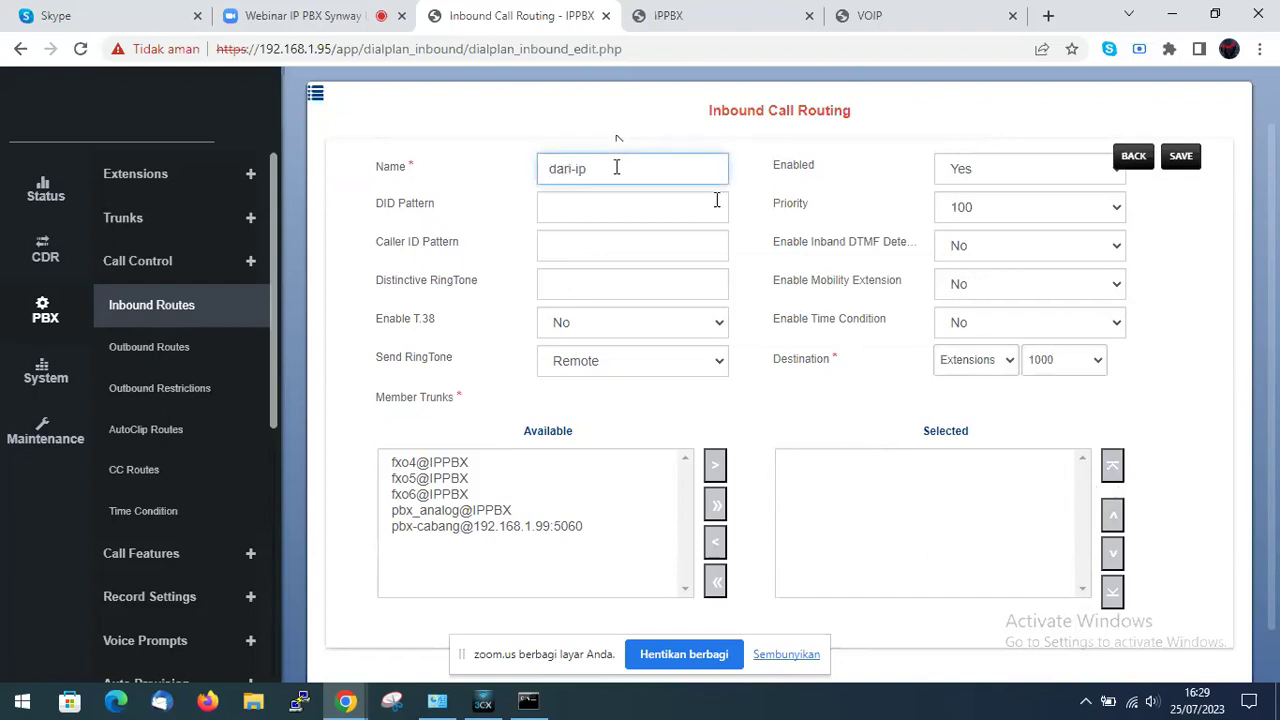
left_click(745, 212)
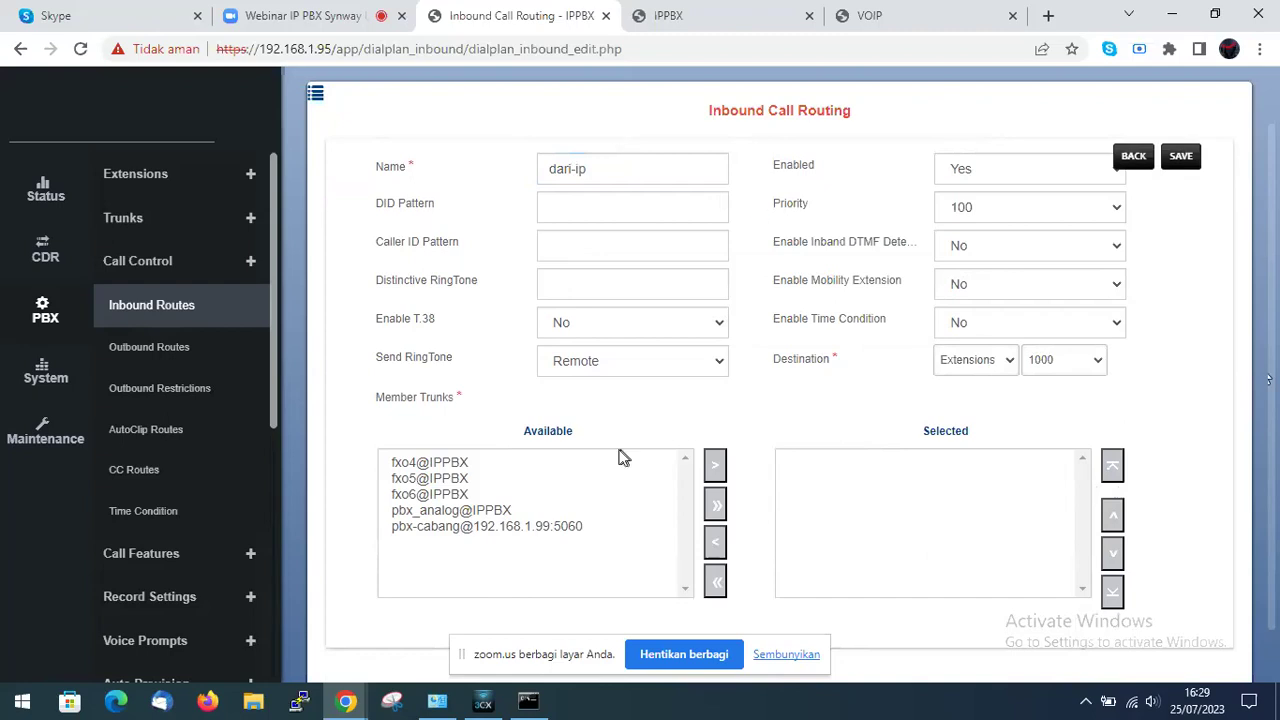
left_click(518, 530)
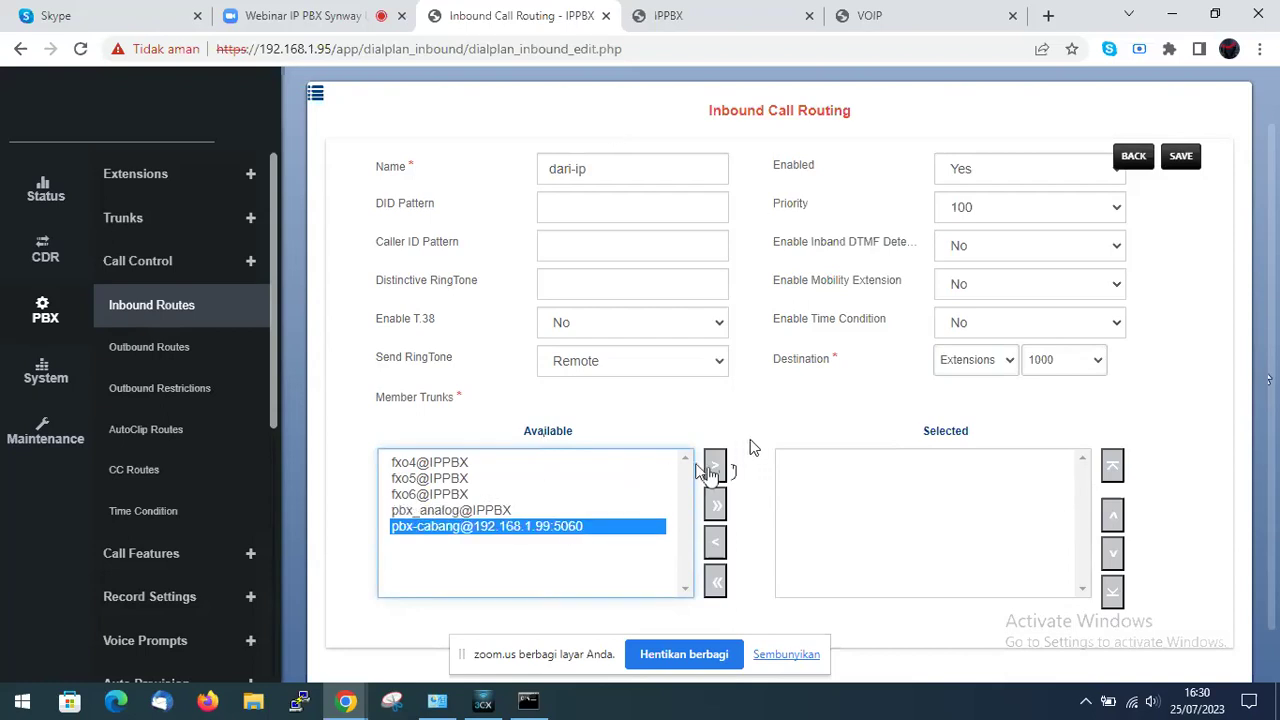
left_click(714, 467)
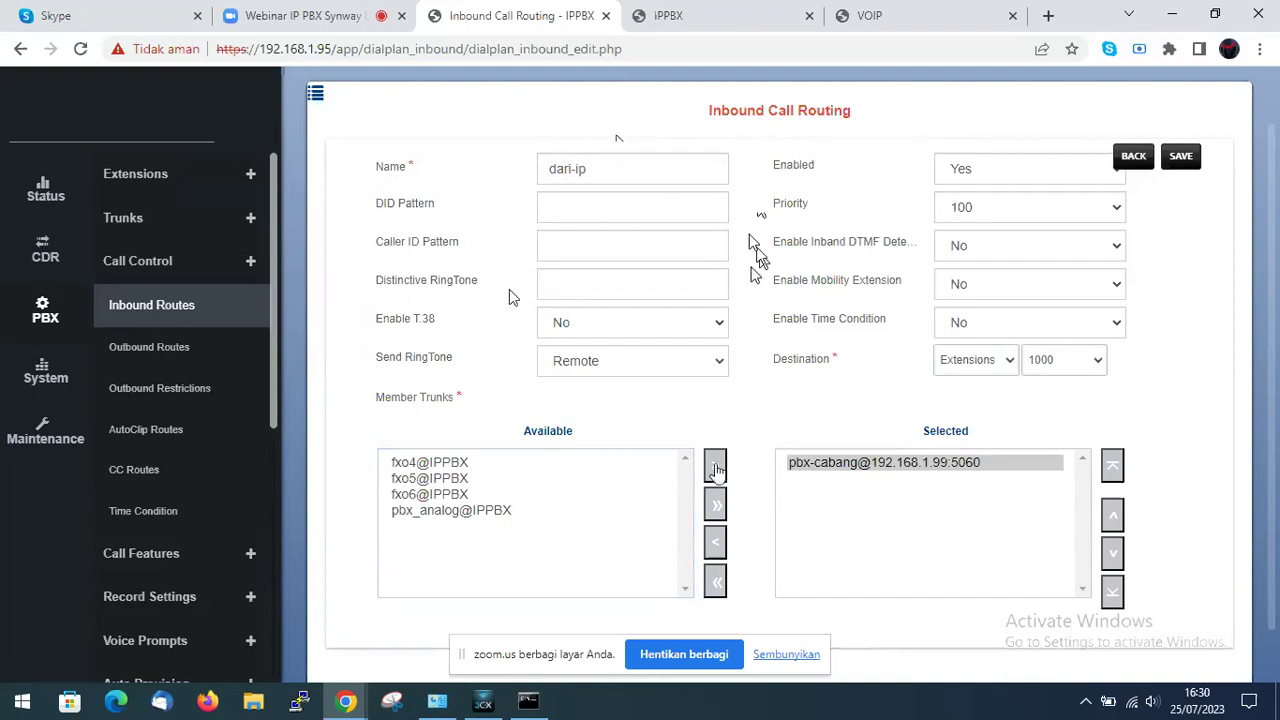
left_click(667, 204)
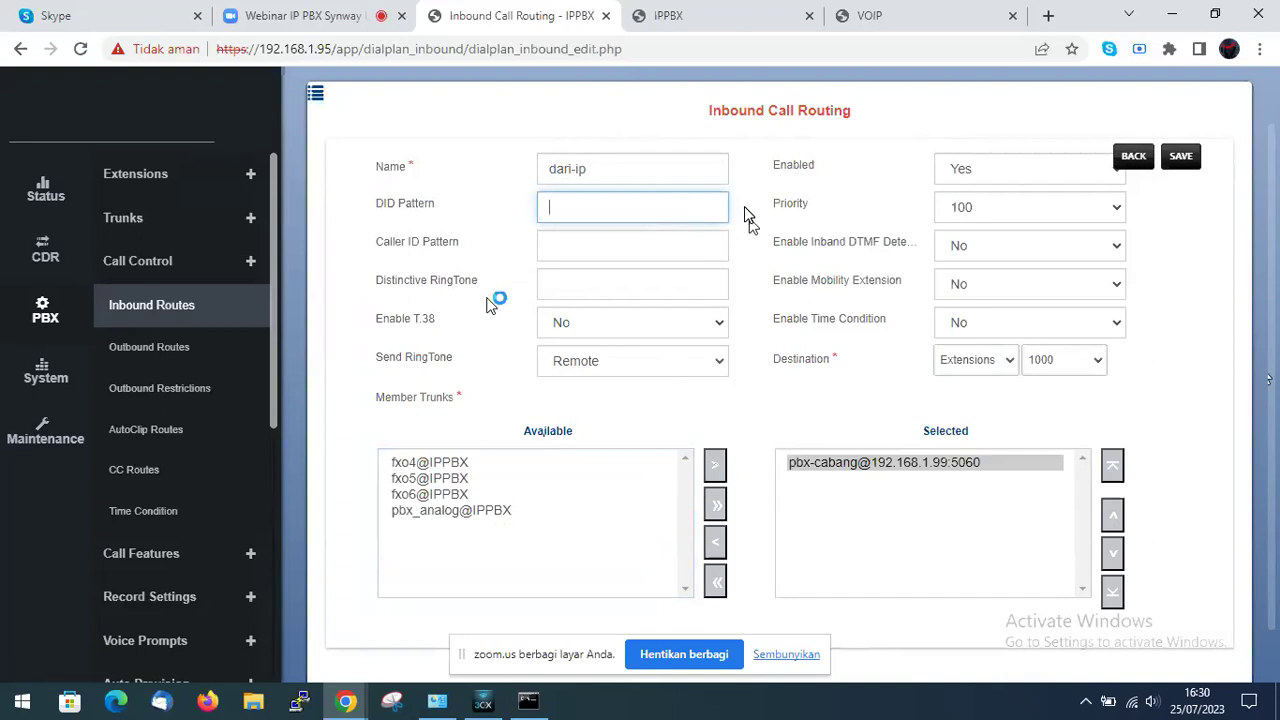
Step: Enter ^\d*$ as the route's DID Pattern
scroll(744, 206, "up", 1)
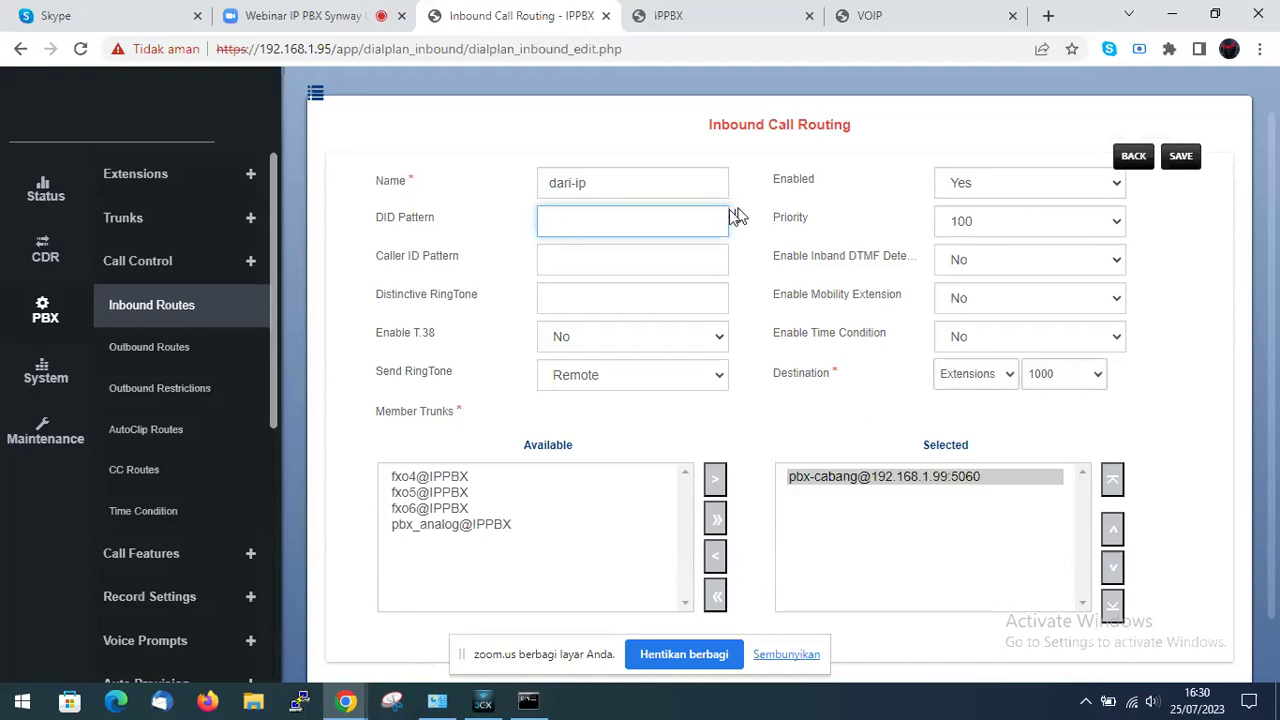
mouse_move(511, 224)
type("^\\d*$")
mouse_move(430, 226)
left_click_drag(622, 218, 551, 220)
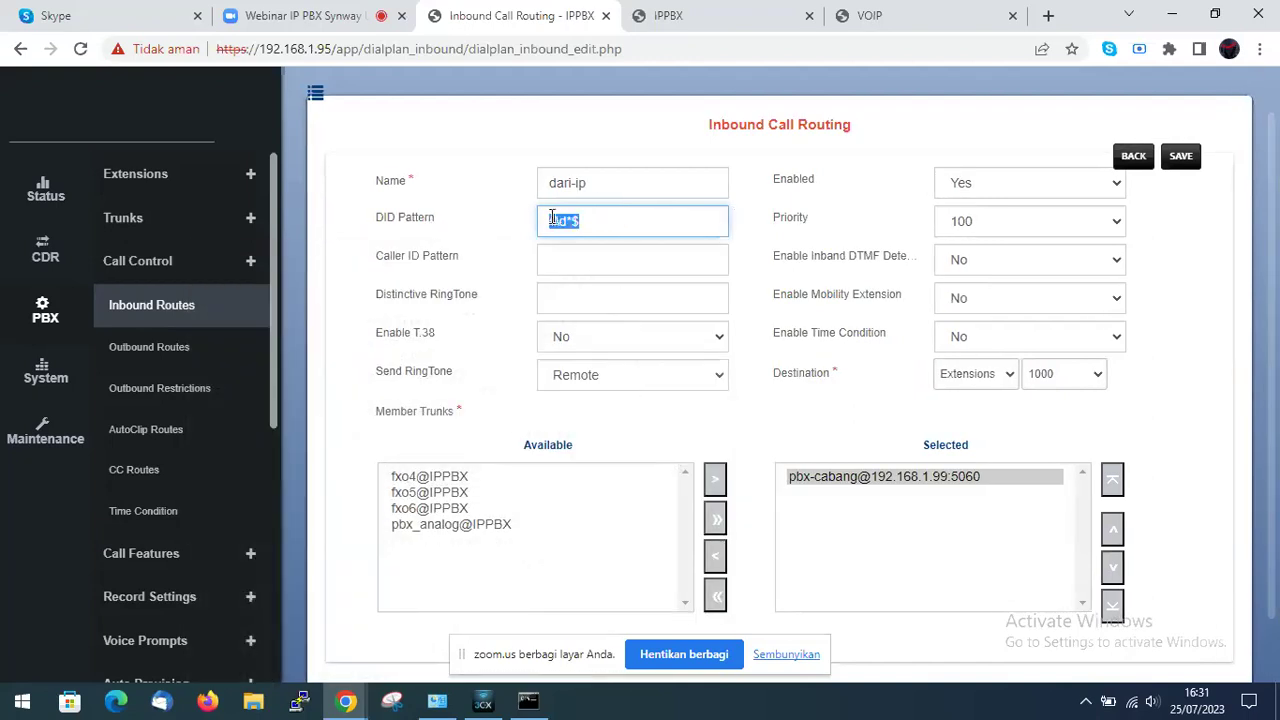
left_click(615, 222)
key("Left")
key("Left")
key("Left")
key("Left")
Step: Try Caller ID Pattern values such as ^123 and $123
left_click(585, 262)
type("^")
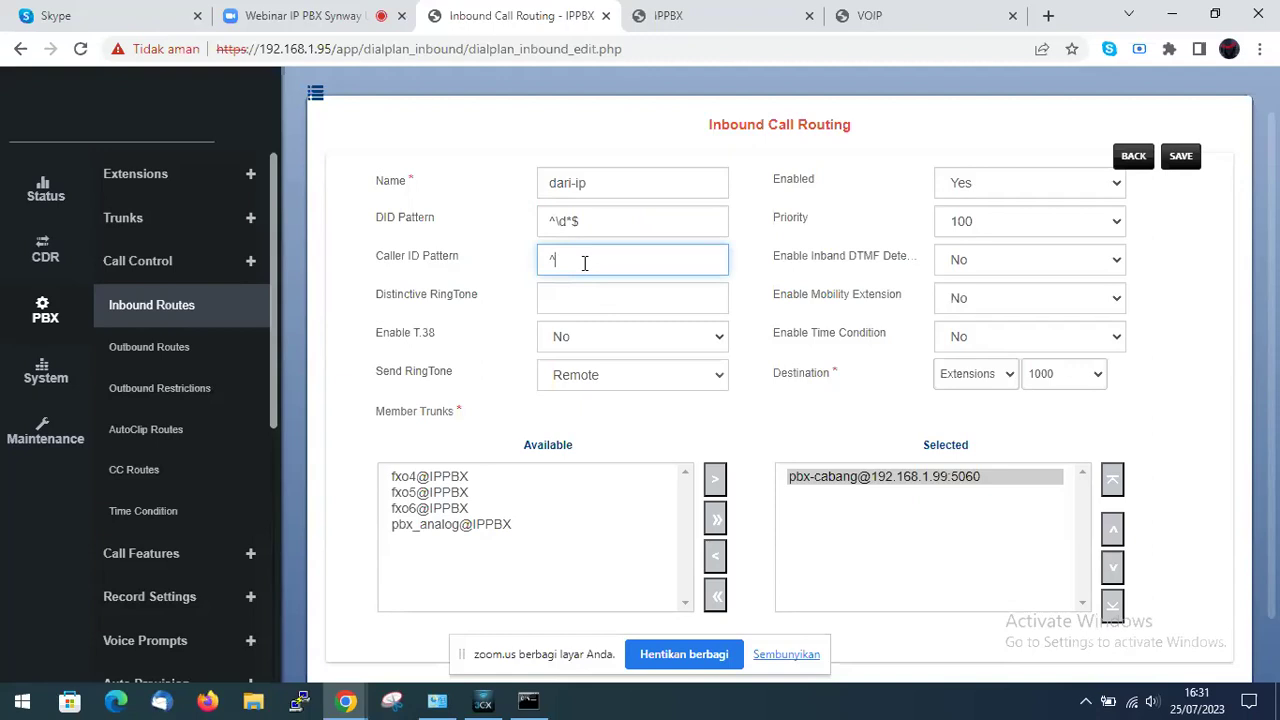
type("123")
left_click(742, 268)
left_click(671, 259)
key("BackSpace")
key("BackSpace")
key("BackSpace")
key("BackSpace")
type("$123")
Step: Clear the Caller ID Pattern back to empty, keeping DID Pattern ^\d*$
key("BackSpace")
key("BackSpace")
key("BackSpace")
key("BackSpace")
type("\\d")
key("BackSpace")
key("BackSpace")
type("*")
left_click_drag(600, 222, 536, 226)
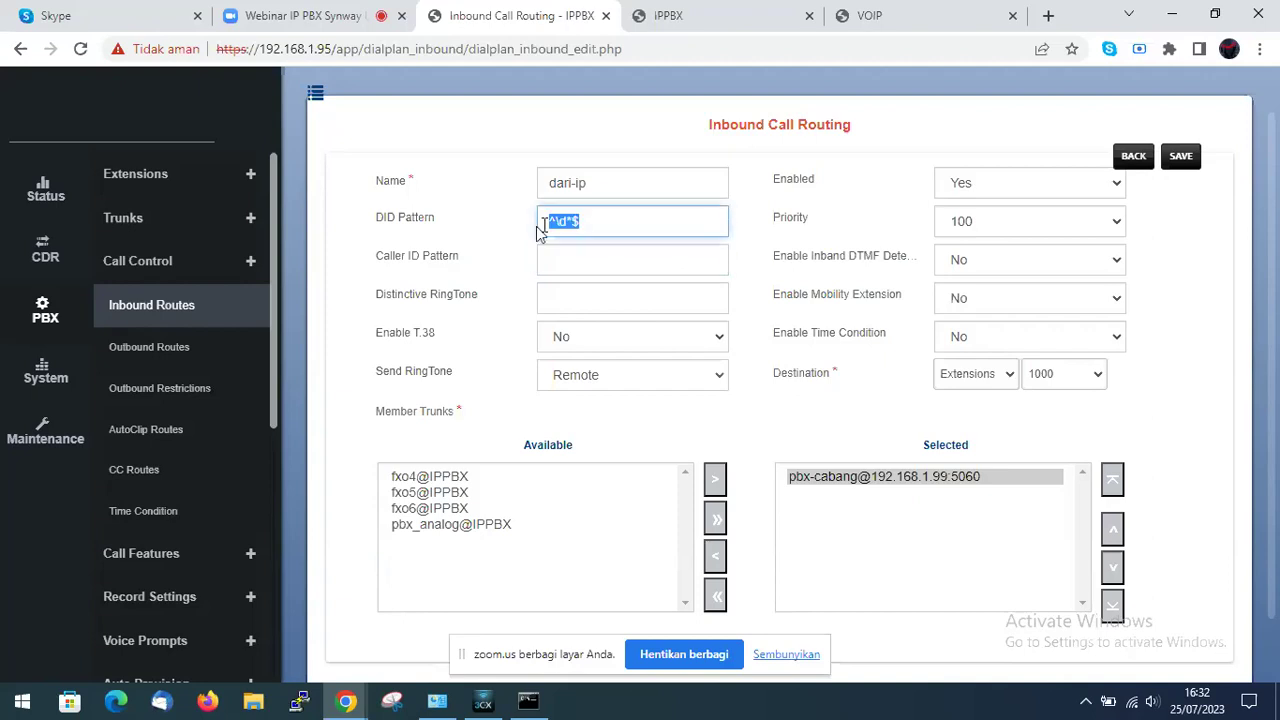
left_click(568, 261)
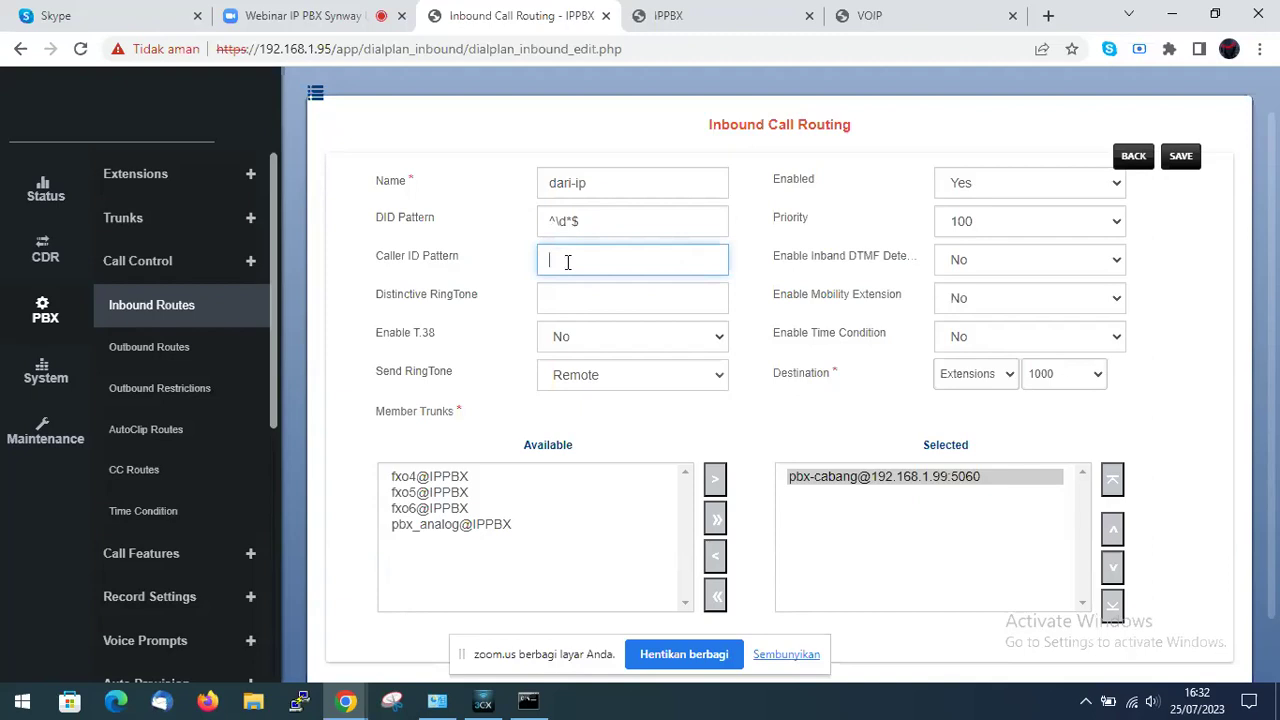
left_click(753, 272)
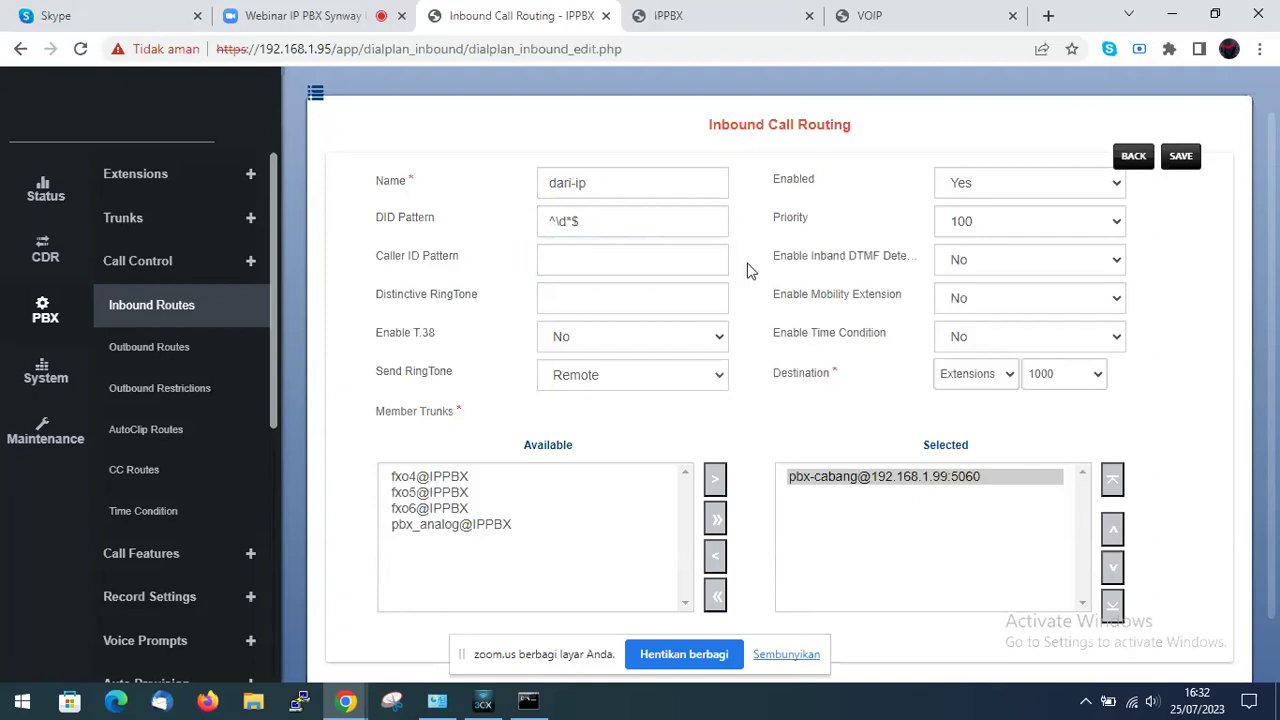
Step: Save the dari-ip route and go to the Outbound Routes list
left_click(1172, 162)
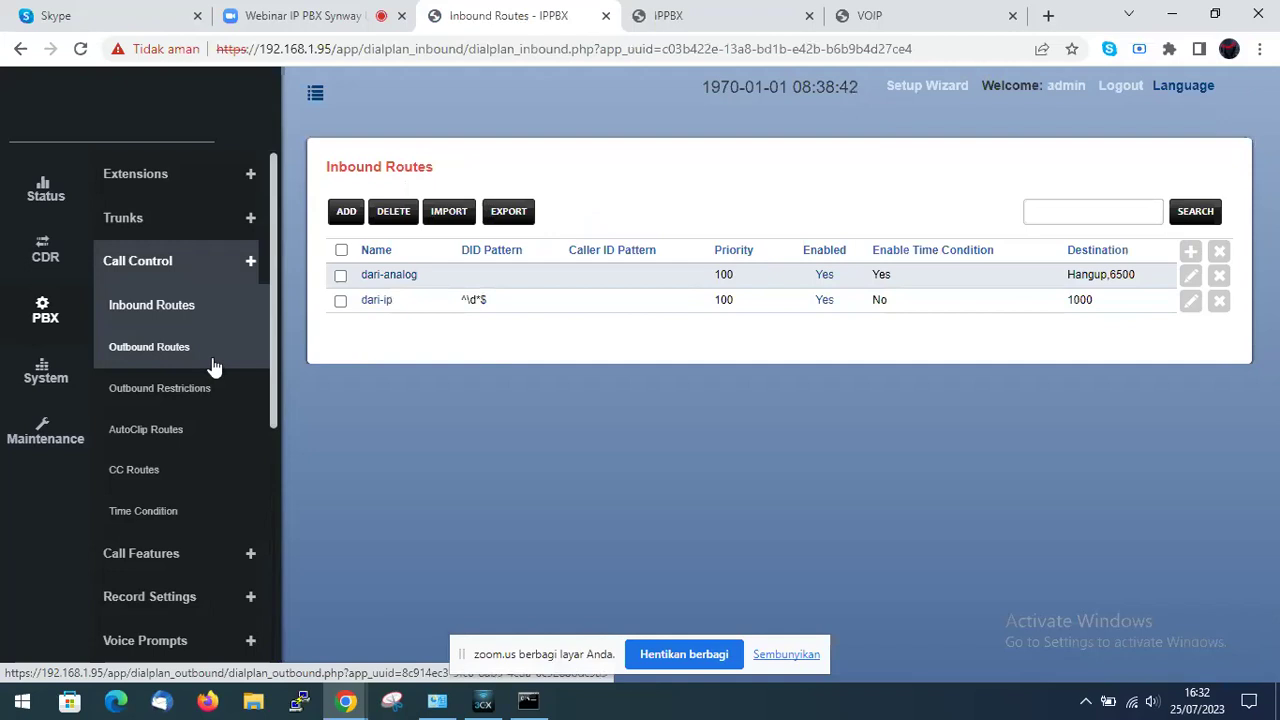
left_click(212, 360)
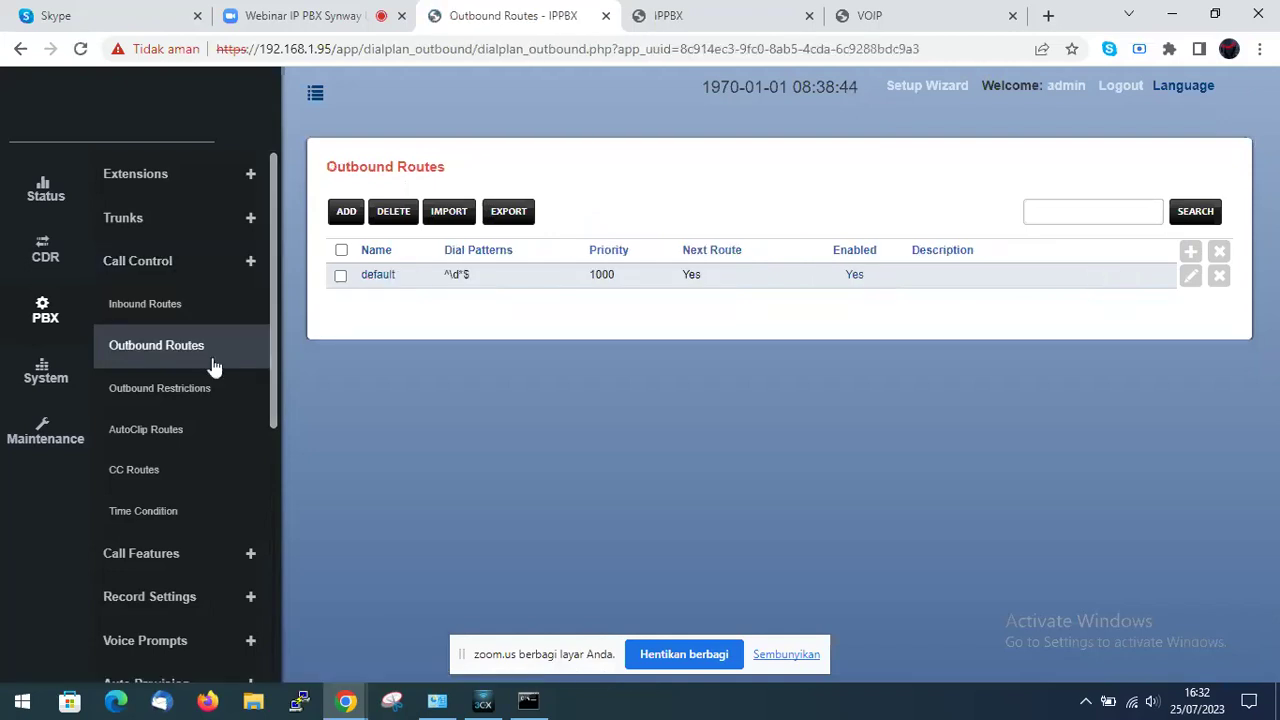
Step: Open the default outbound route and rename it out-analog, keeping dial pattern ^\d*$
left_click(432, 289)
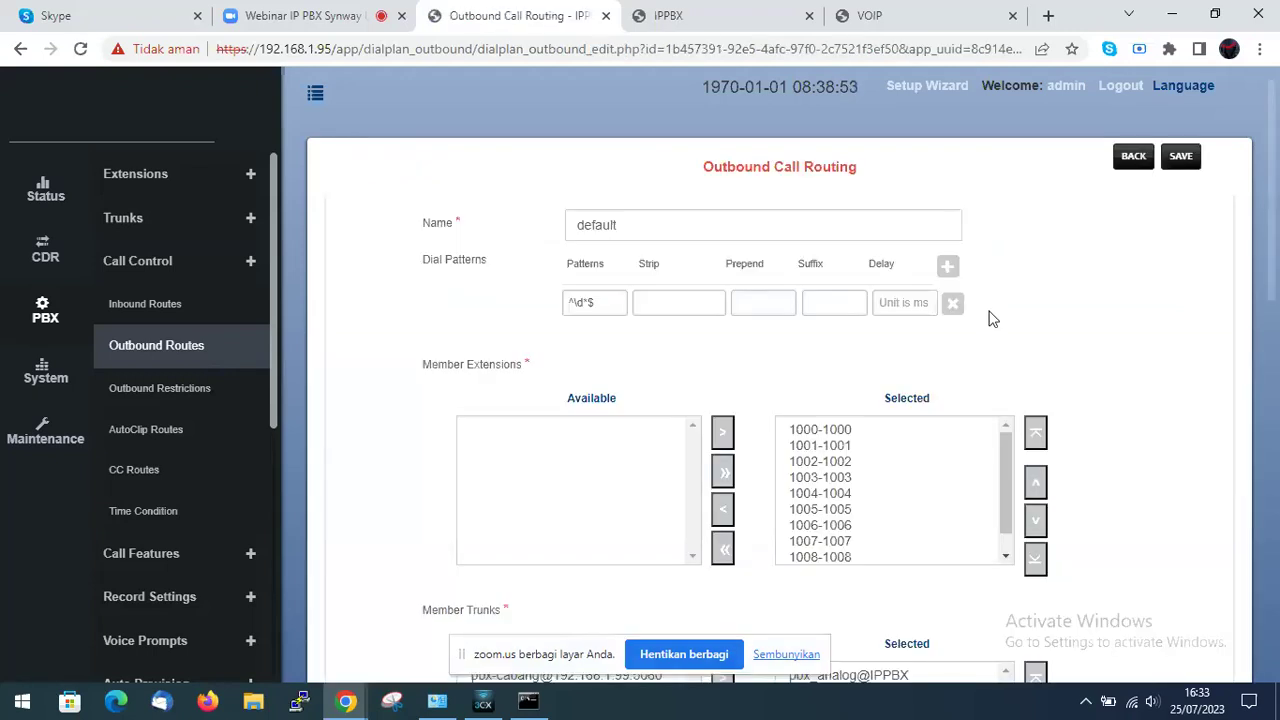
scroll(1000, 300, "down", 1)
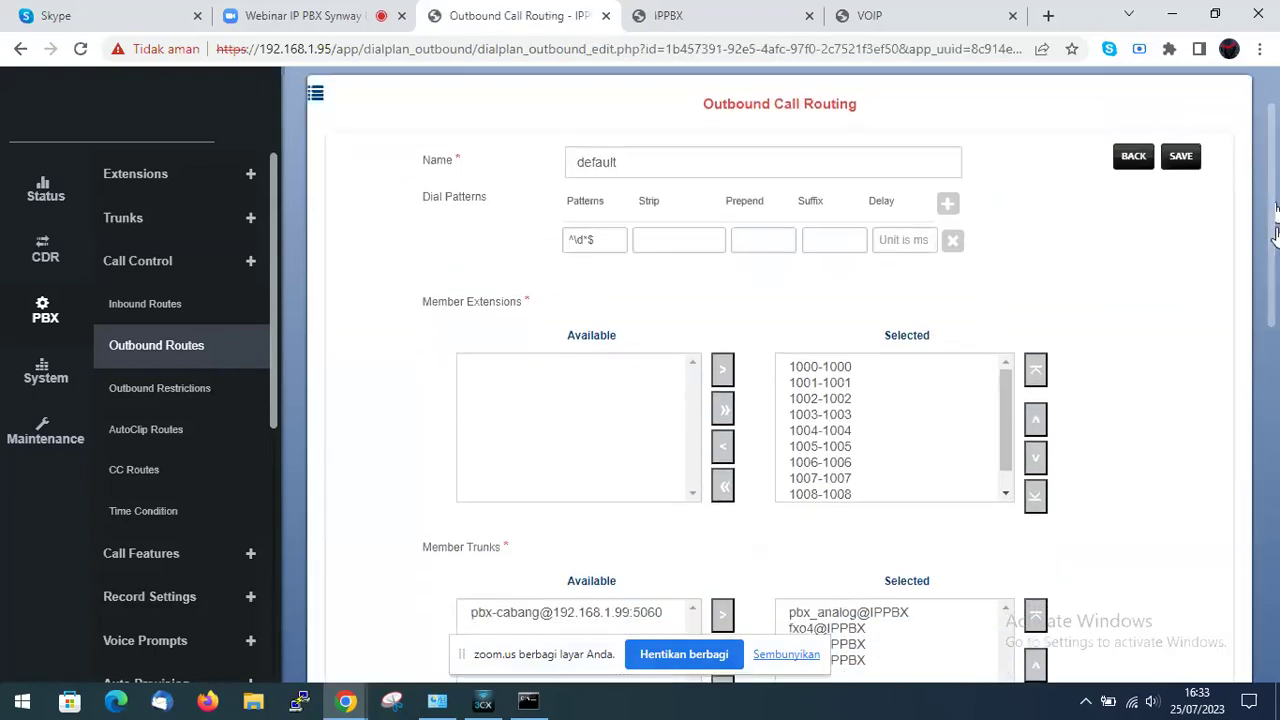
double_click(773, 157)
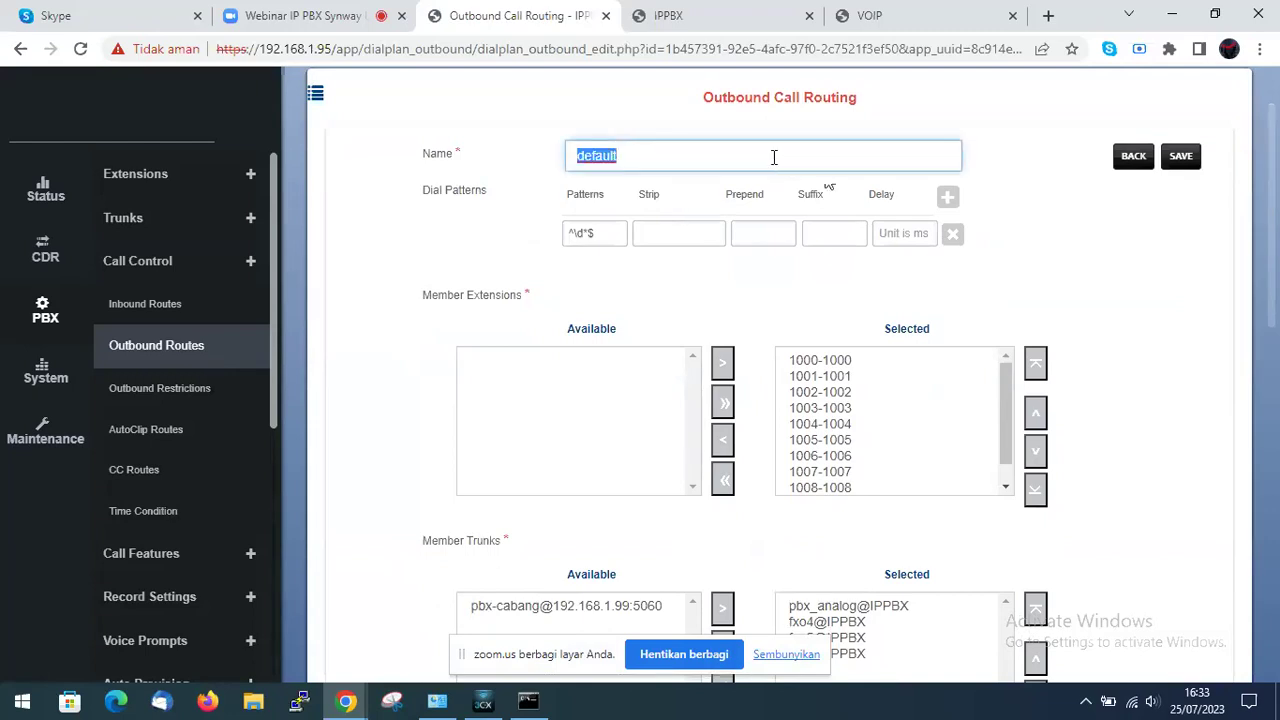
type("out-a")
type("nalog")
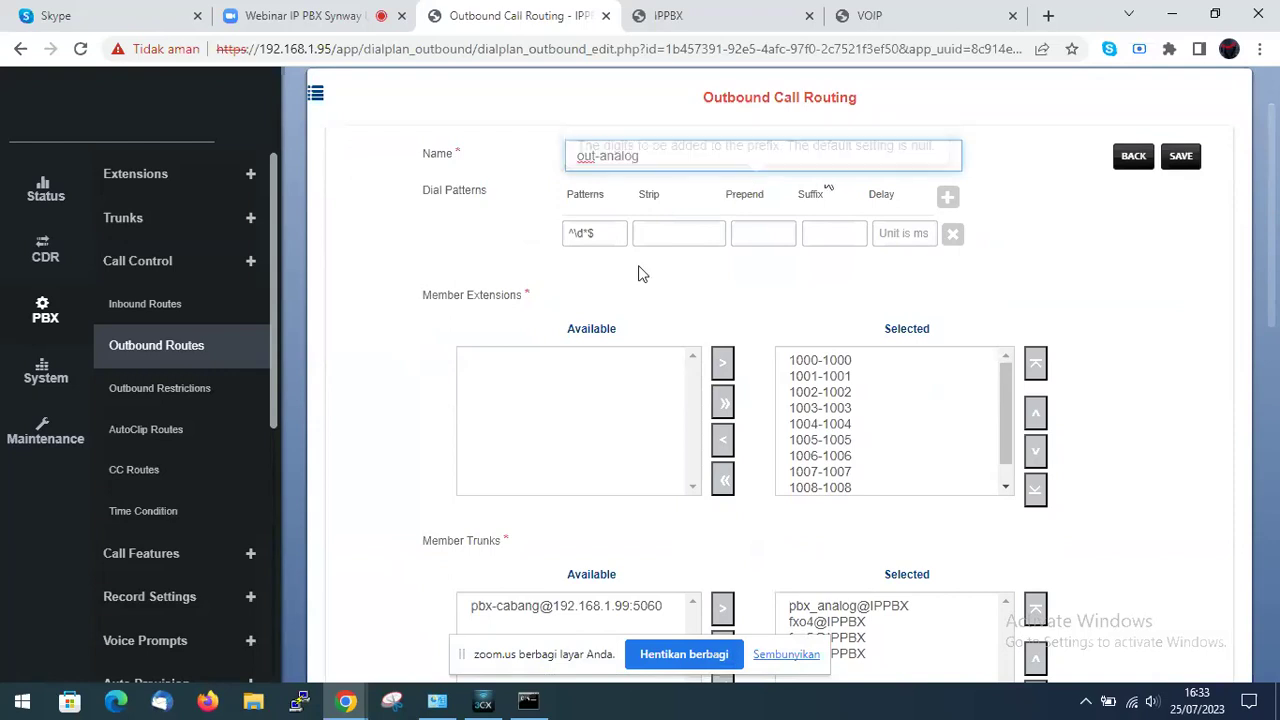
left_click_drag(601, 233, 573, 234)
left_click(588, 260)
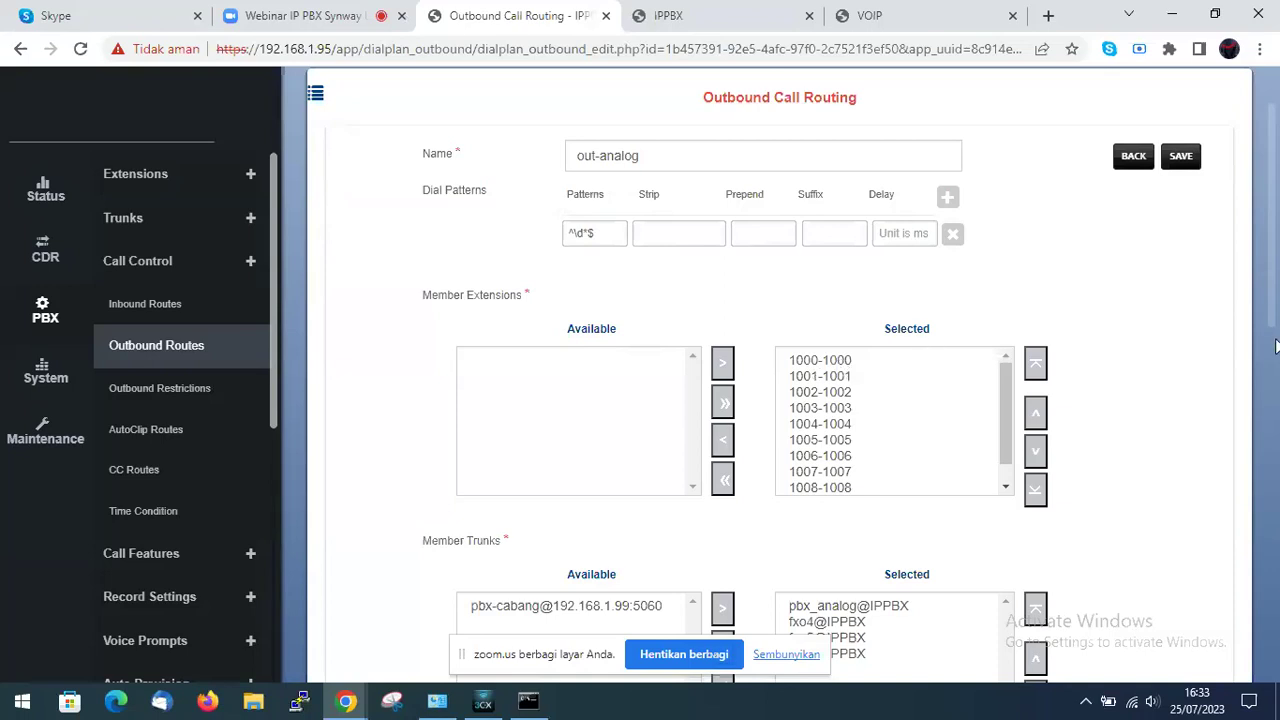
Step: Remove extension 1006-1006 from the Selected member extensions
scroll(1275, 310, "up", 1)
scroll(1275, 315, "down", 1)
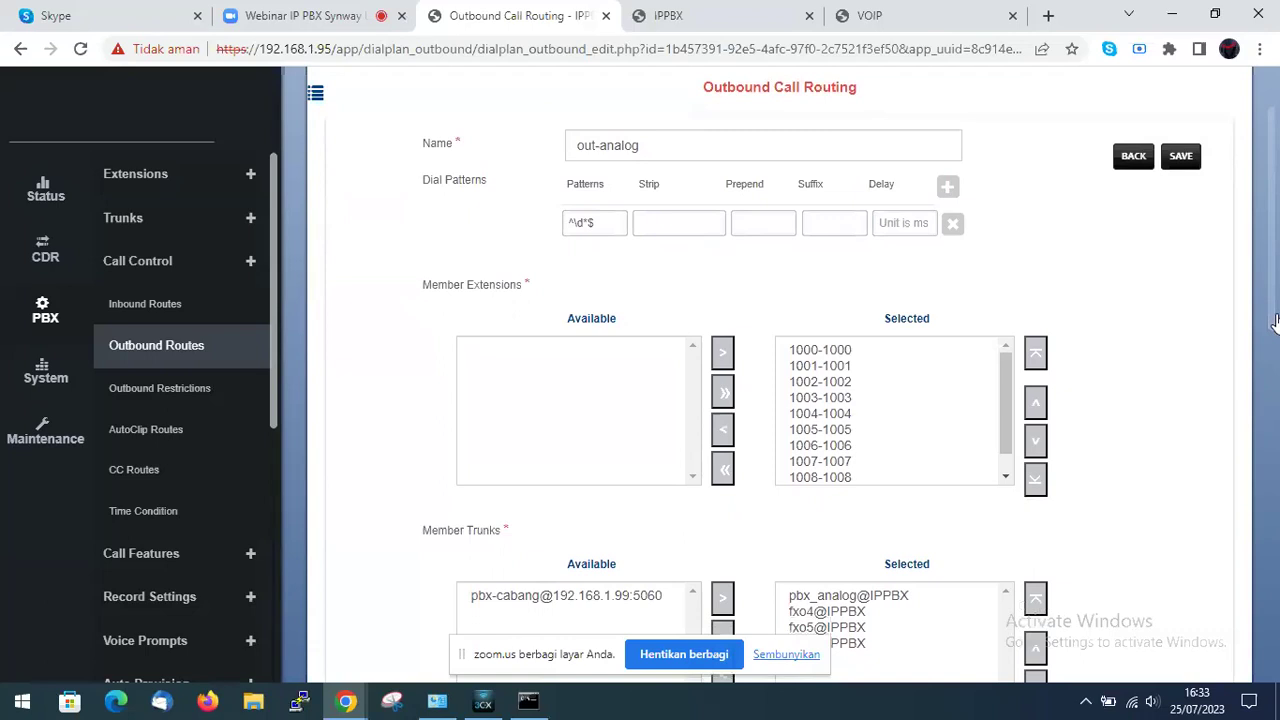
scroll(1274, 325, "down", 1)
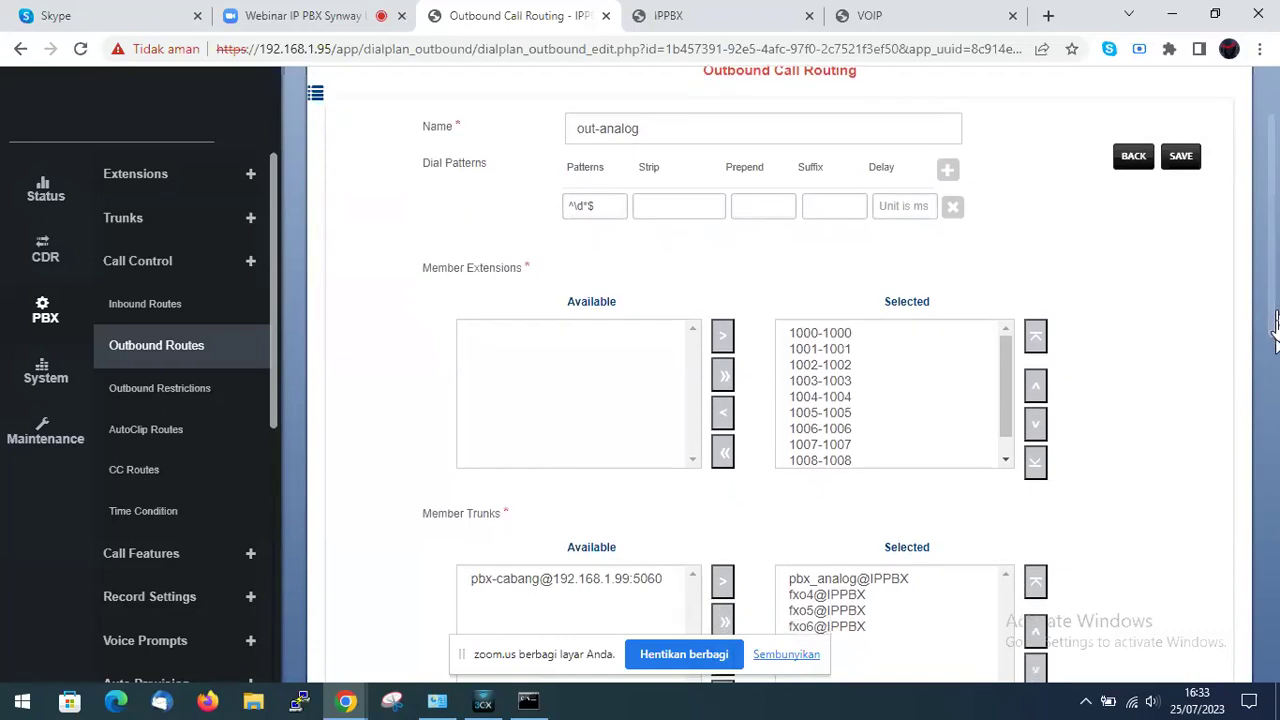
scroll(1276, 330, "down", 1)
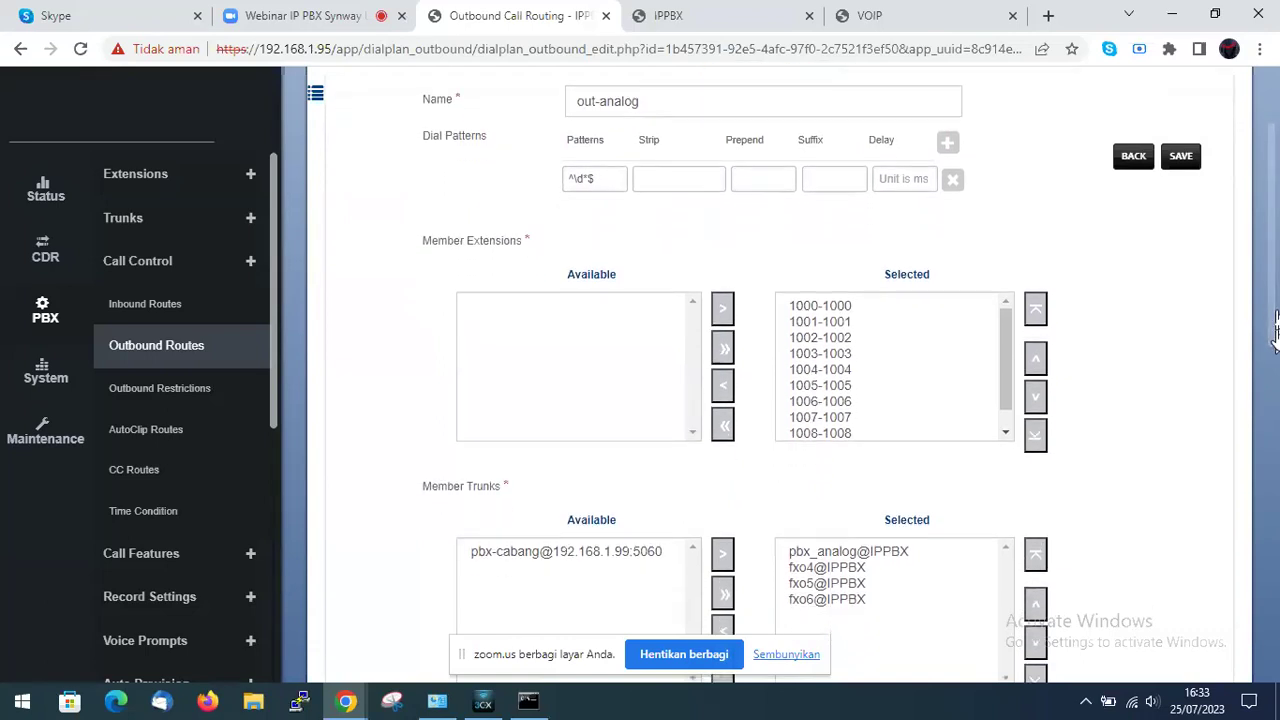
scroll(1275, 332, "up", 2)
scroll(1275, 338, "down", 3)
scroll(1275, 340, "down", 1)
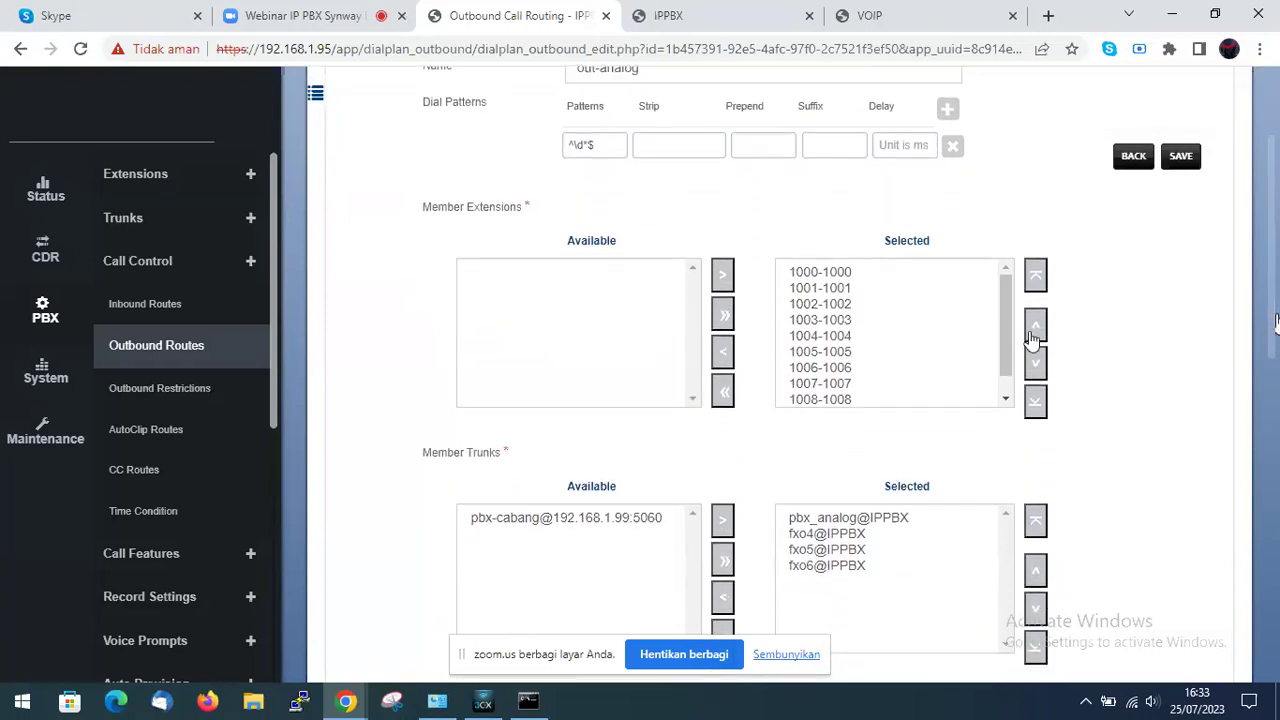
left_click_drag(1006, 324, 1005, 337)
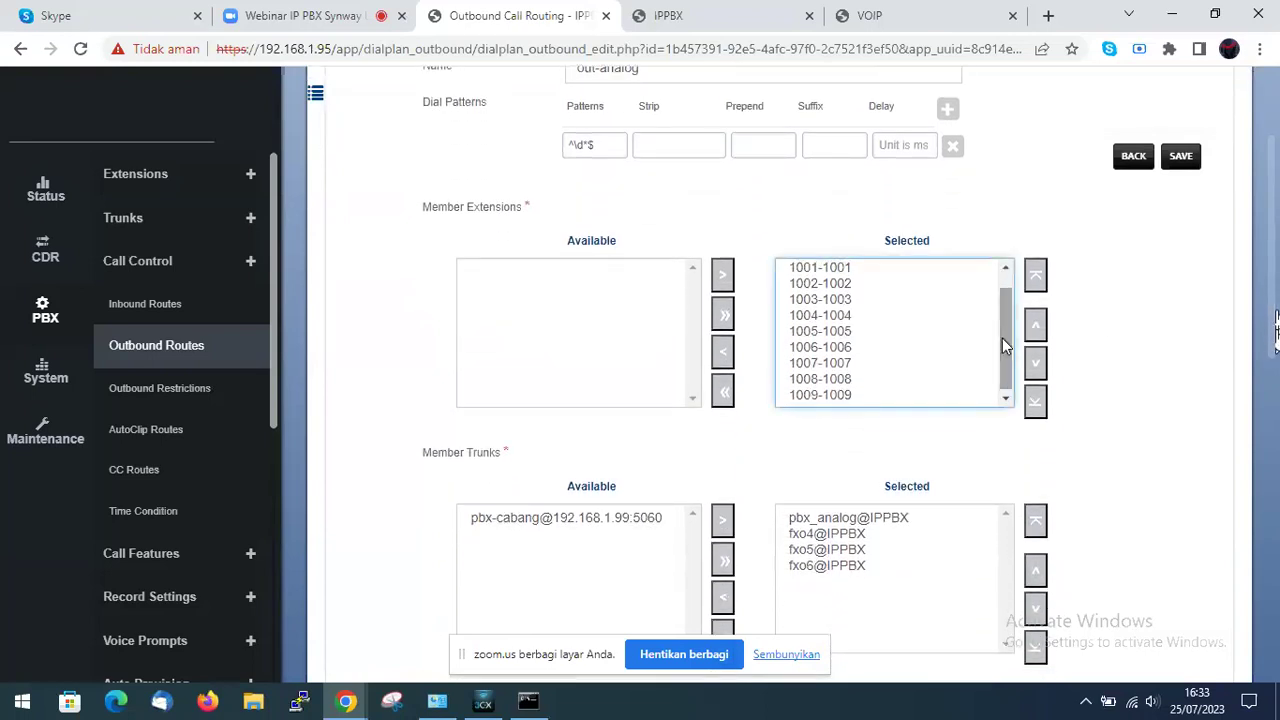
left_click(830, 348)
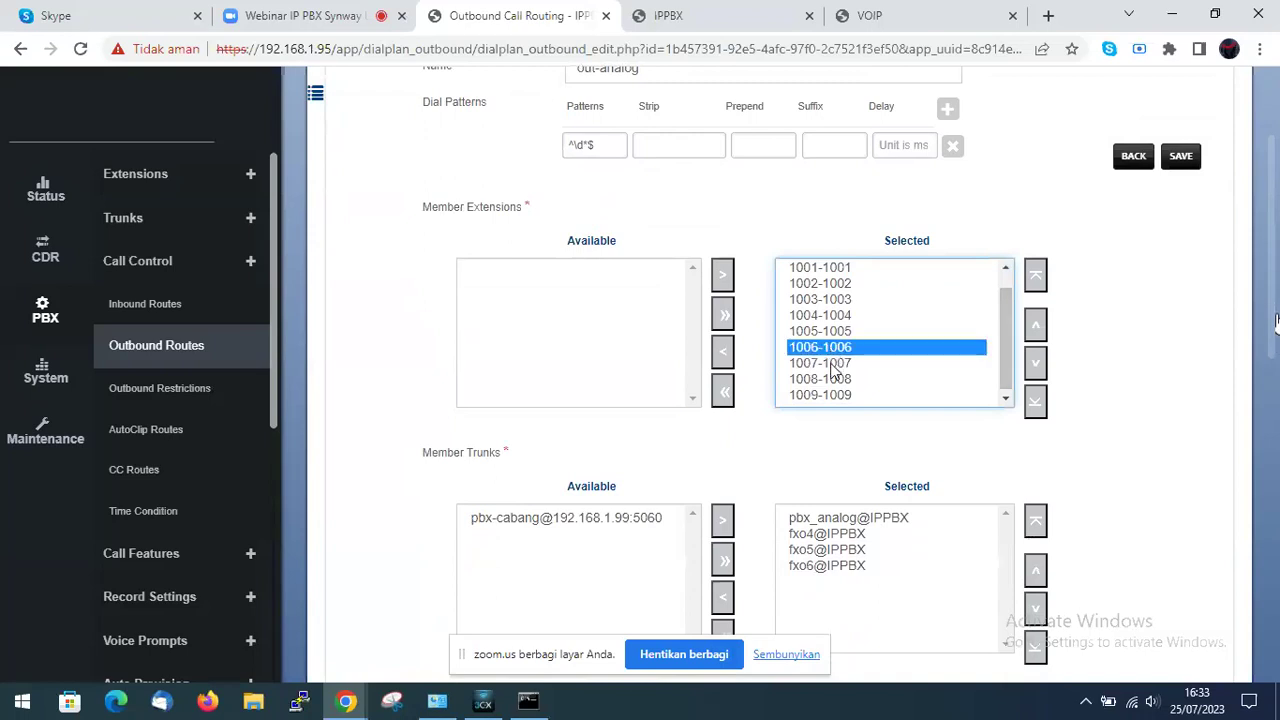
left_click(835, 366, "shift")
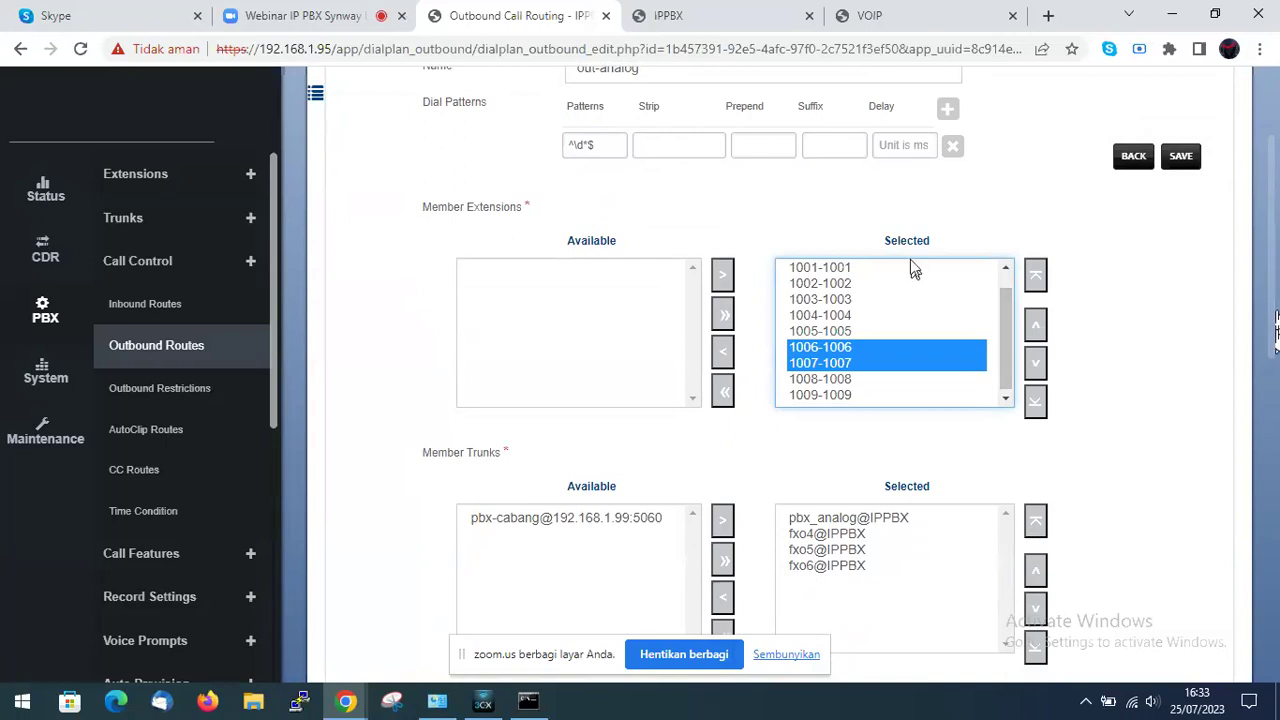
left_click(855, 352)
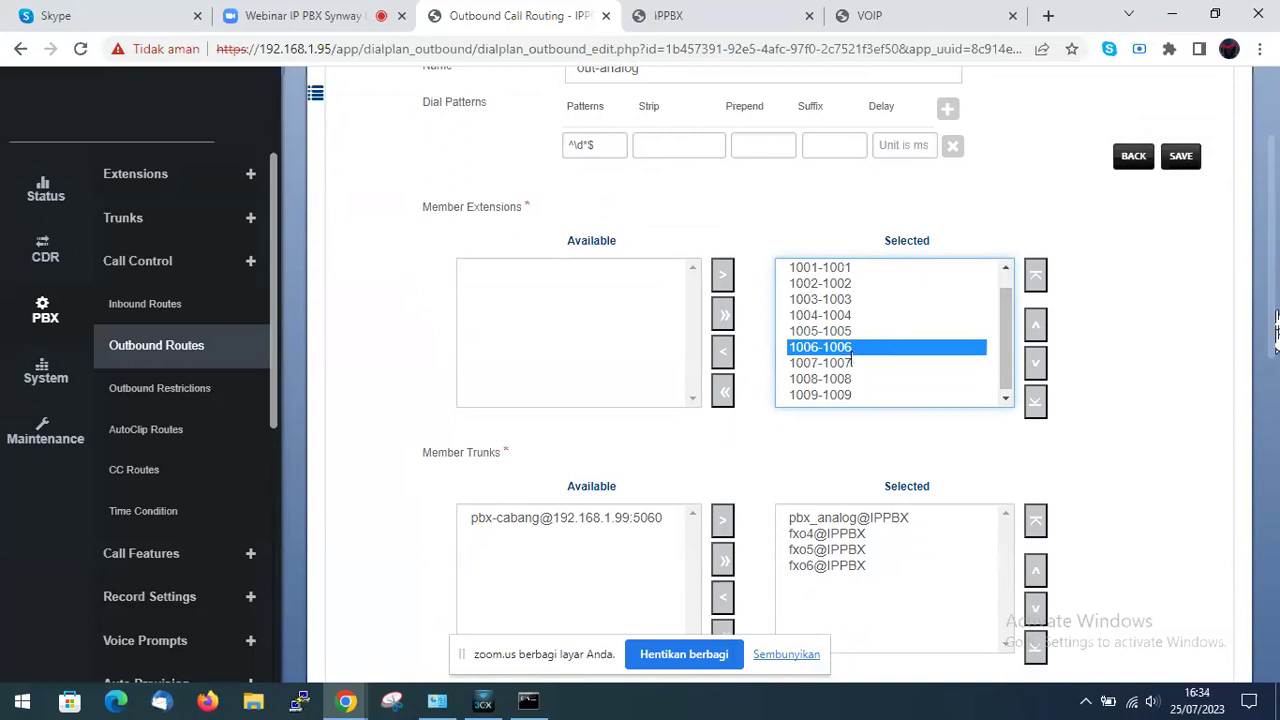
left_click(718, 355)
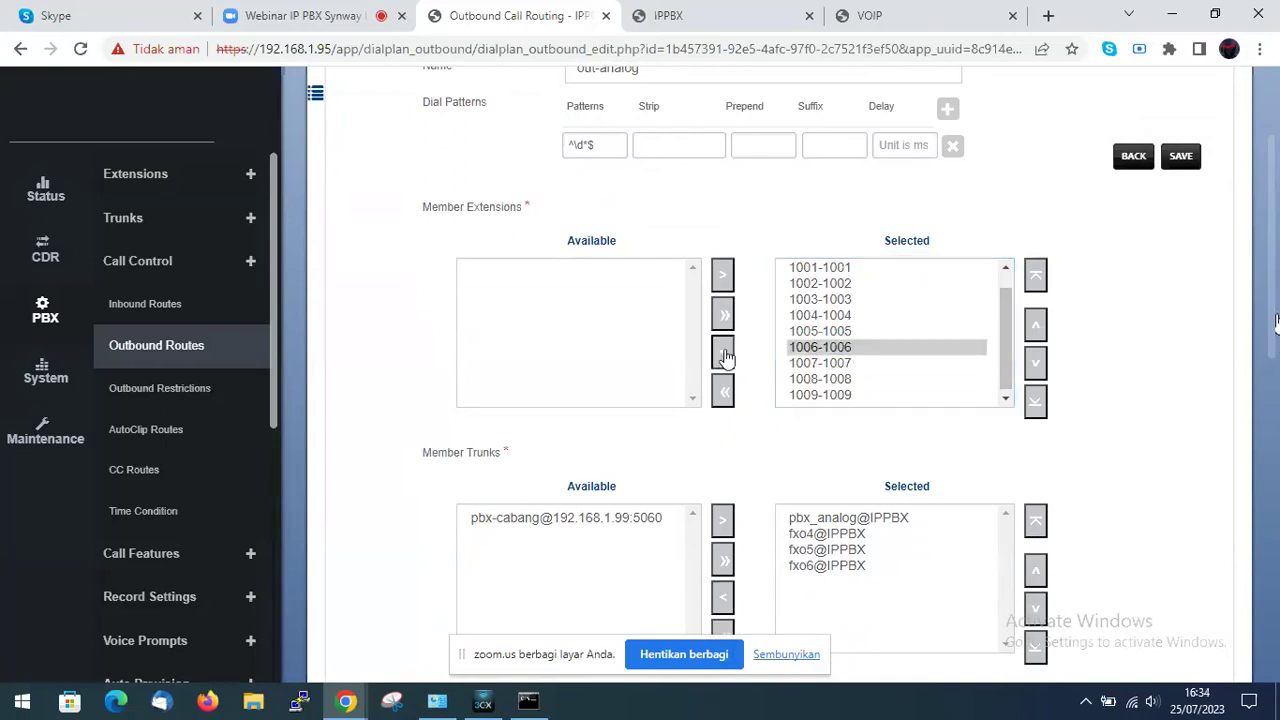
Step: Remove 1007-1007 too, leaving 1000–1005, 1008 and 1009 selected
left_click(822, 368)
left_click(723, 352)
left_click(596, 318)
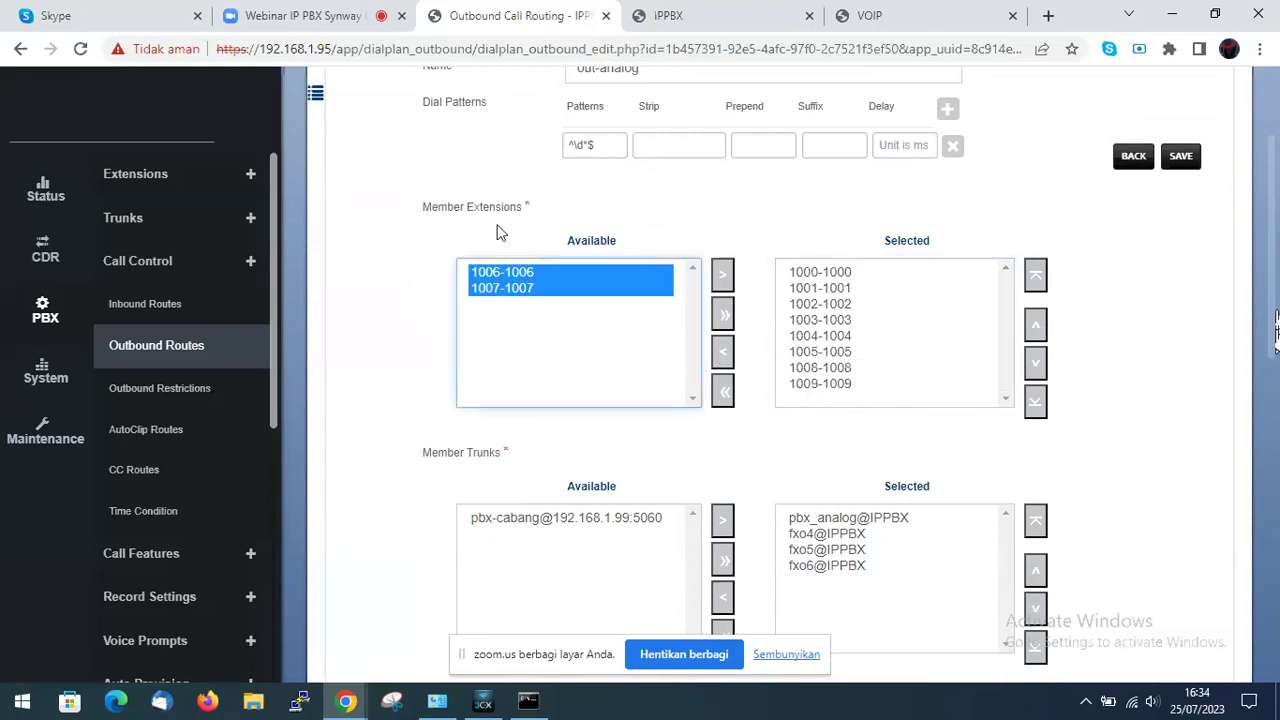
left_click(1276, 290)
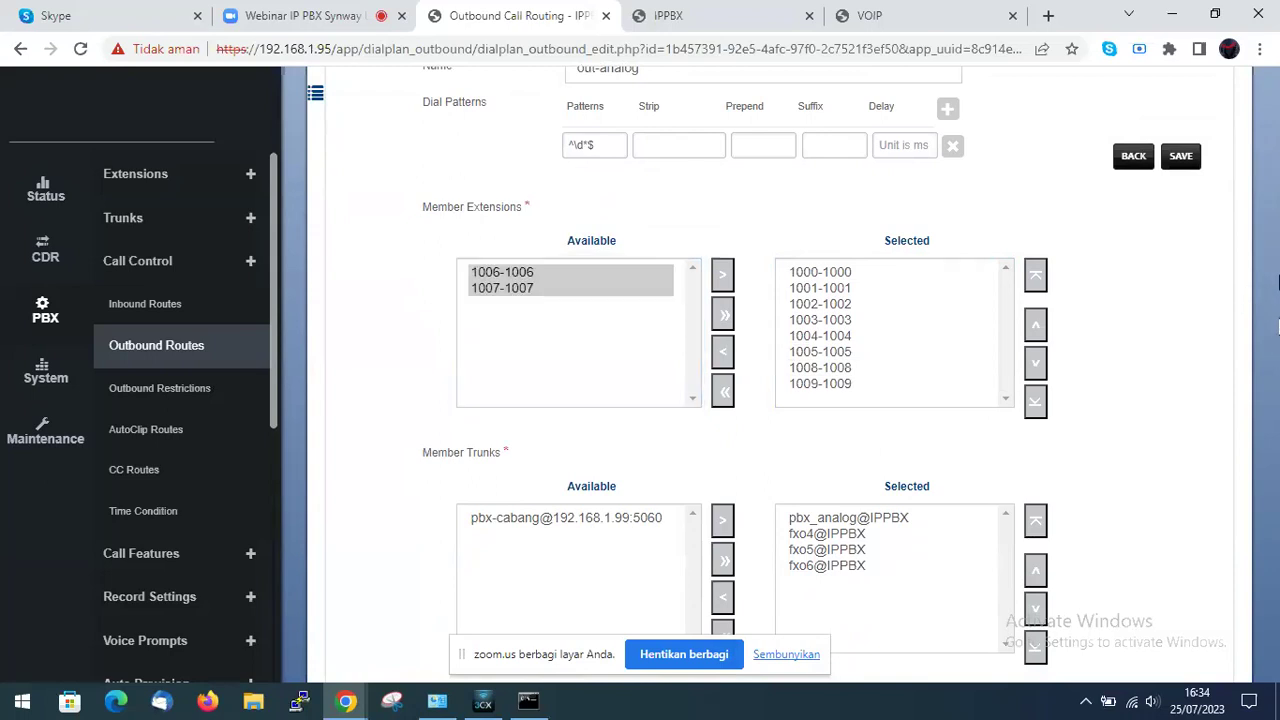
key("ctrl+a")
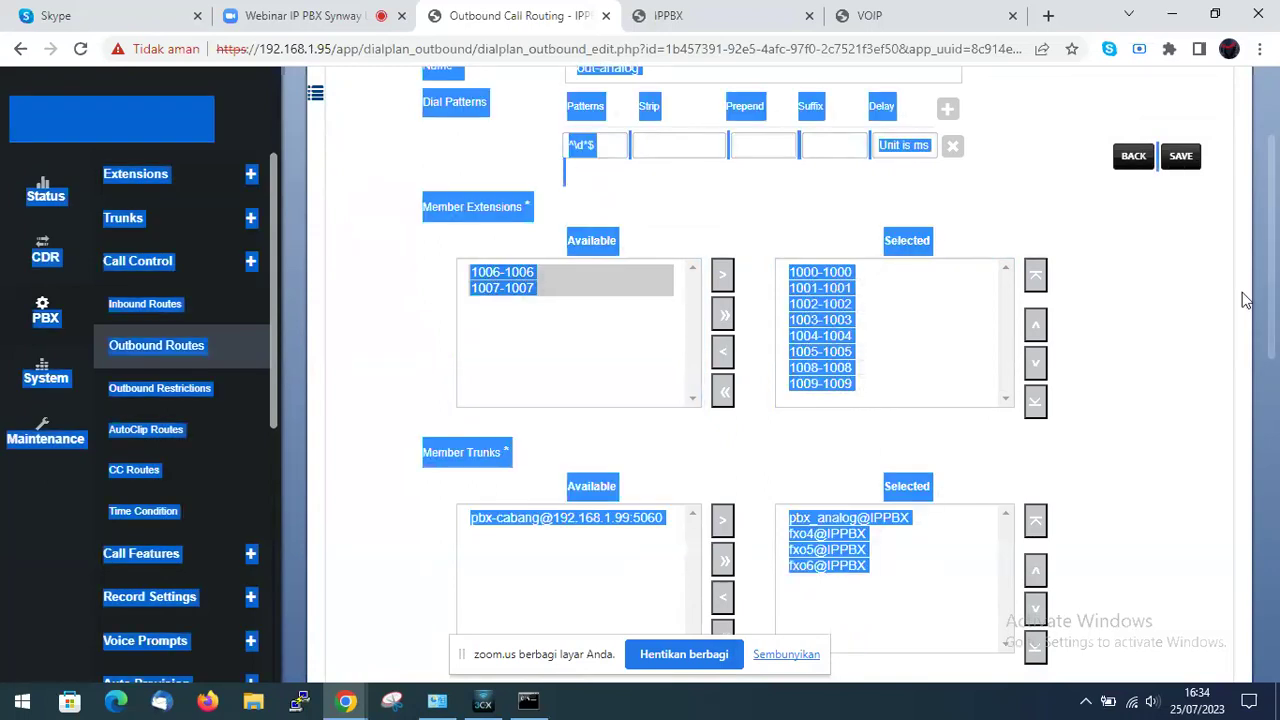
Step: Review out-analog's four analog trunks, Next Route, priority 1000 and WorkTime time condition
left_click(1245, 300)
mouse_move(1272, 315)
left_mouse_down()
mouse_move(1268, 393)
mouse_move(1270, 280)
mouse_move(1275, 316)
left_mouse_up()
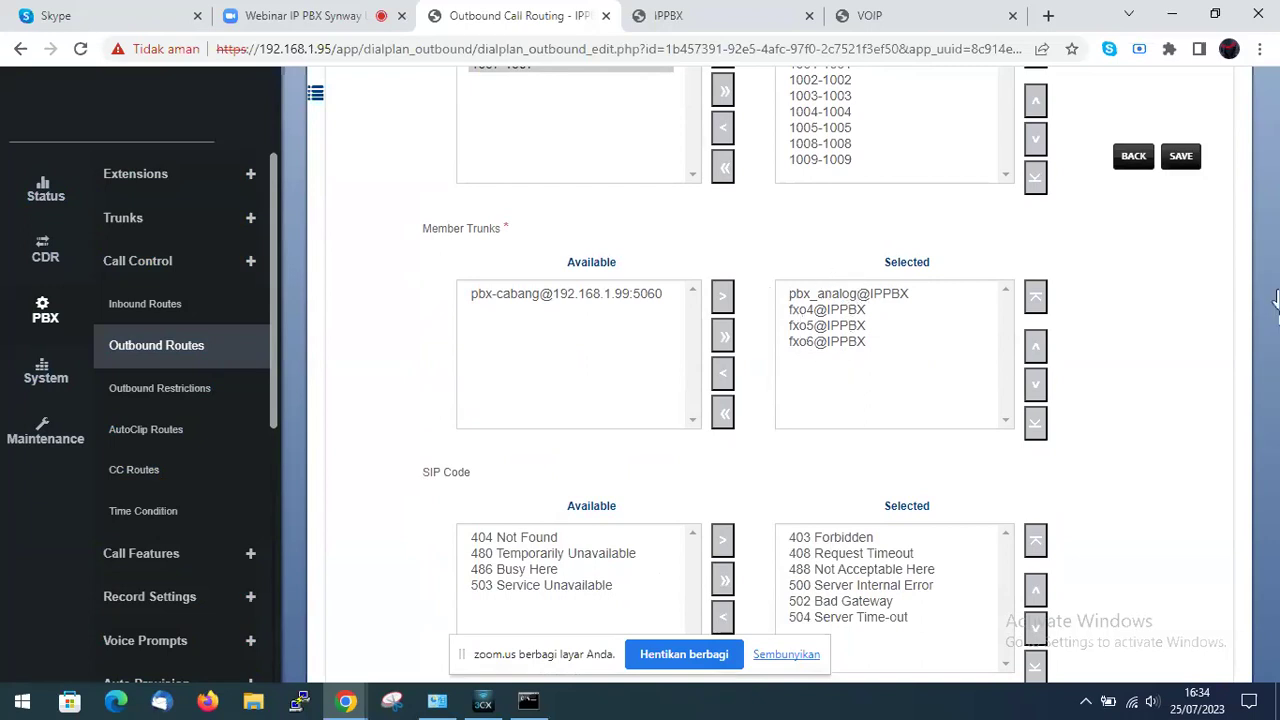
left_click_drag(1270, 300, 1266, 548)
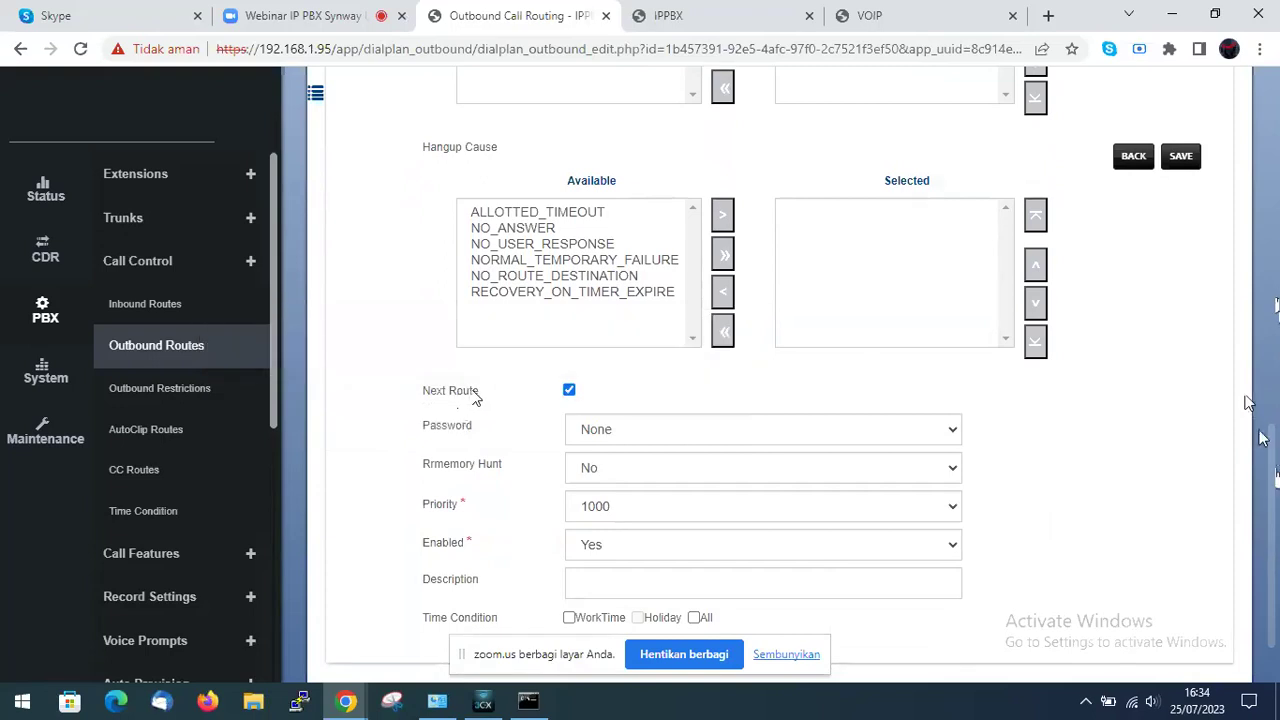
left_click_drag(1270, 450, 1272, 463)
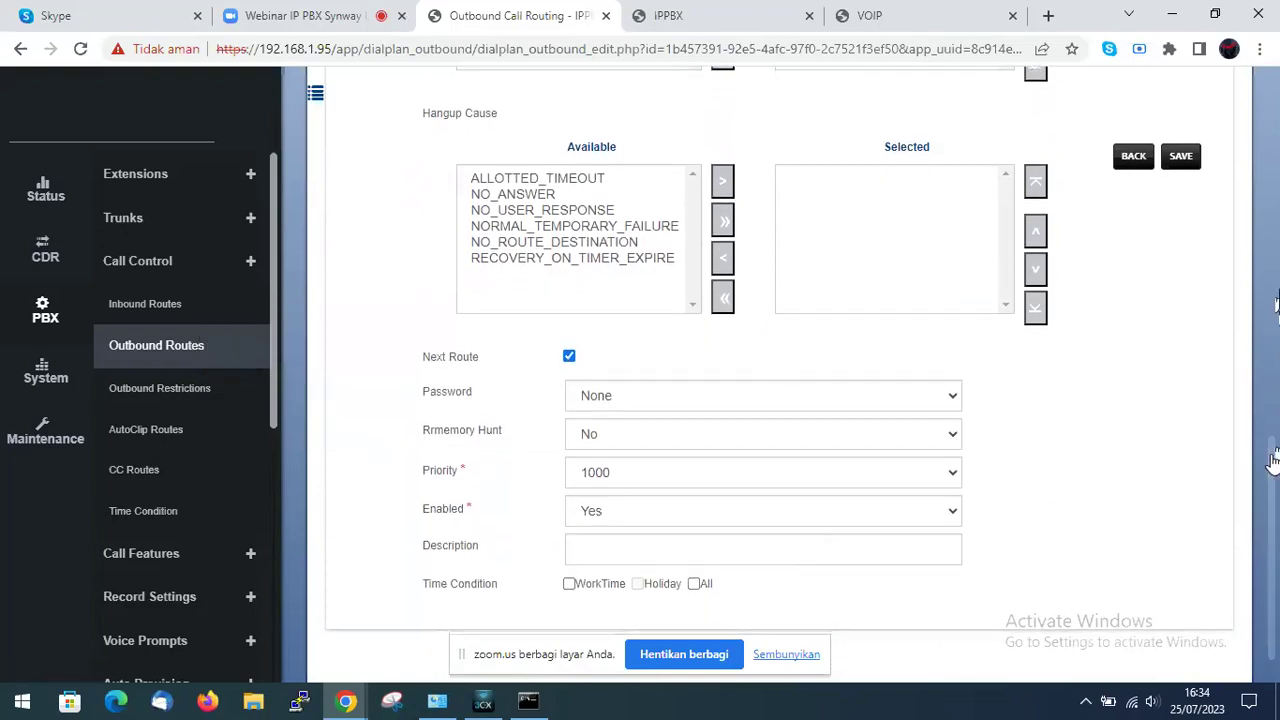
mouse_move(530, 432)
mouse_move(505, 596)
Step: Save the out-analog route and switch to the Zoom webinar browser tab
left_click(1176, 168)
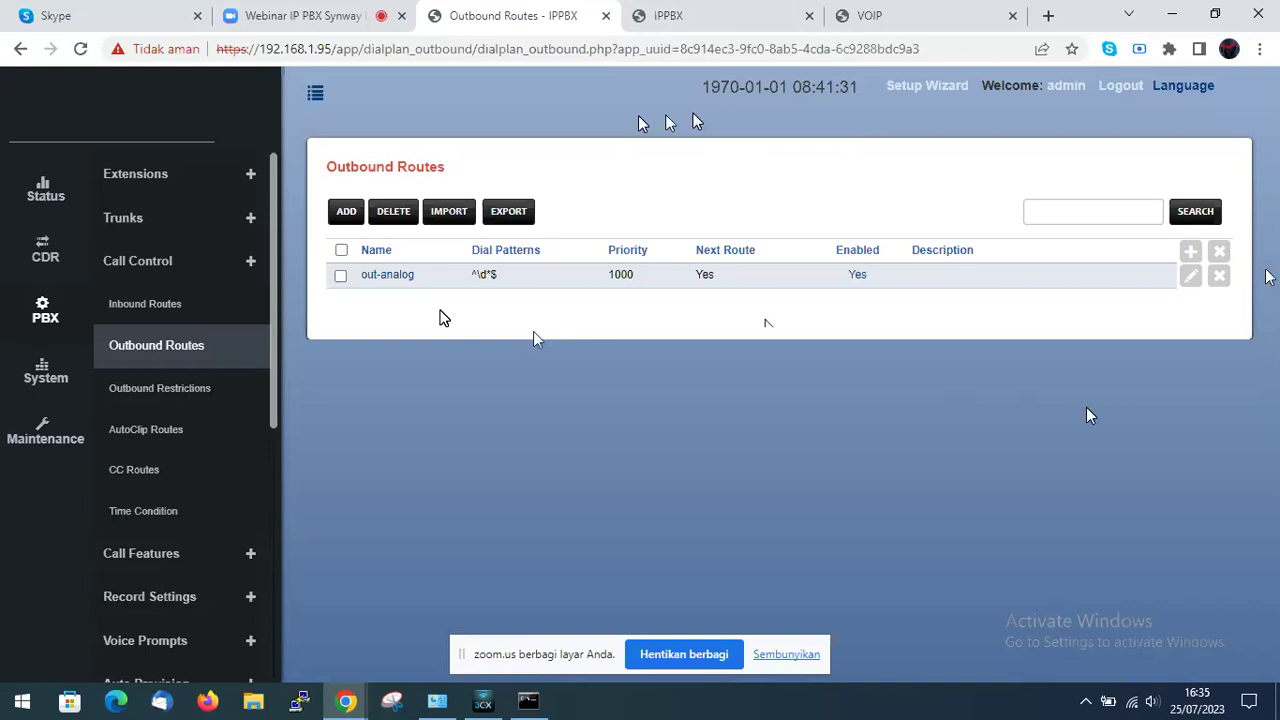
left_click(367, 7)
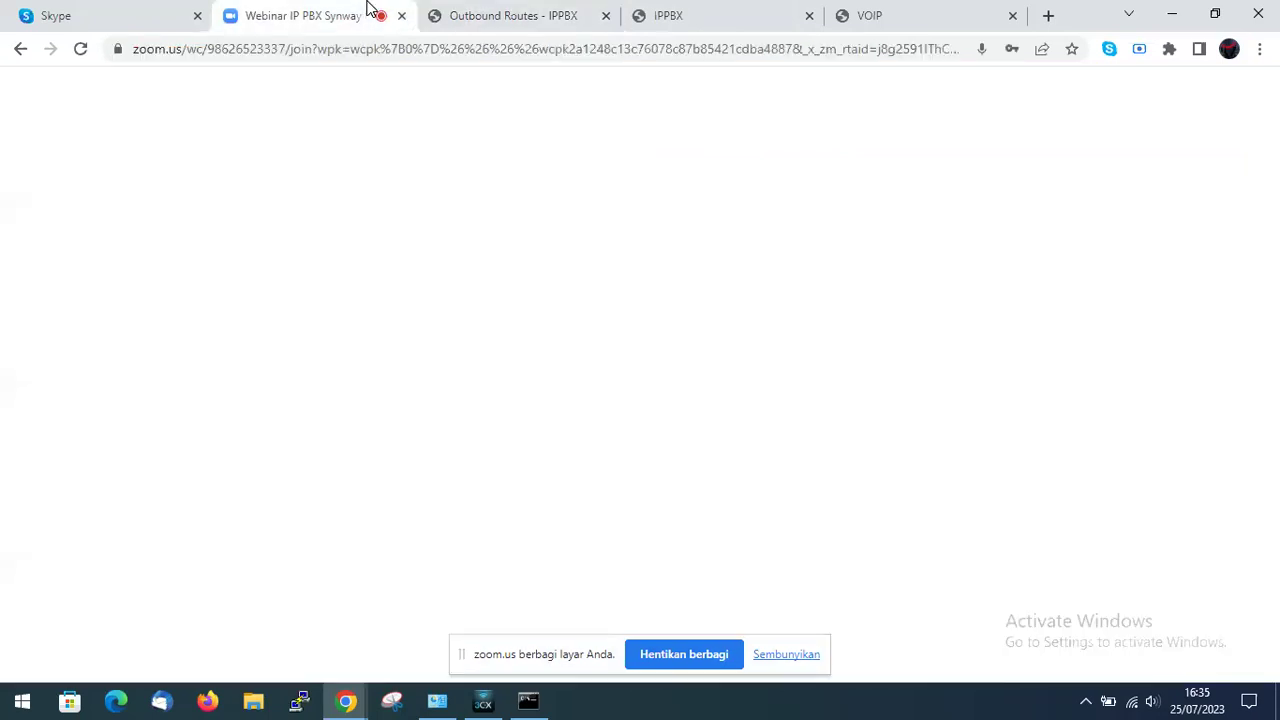